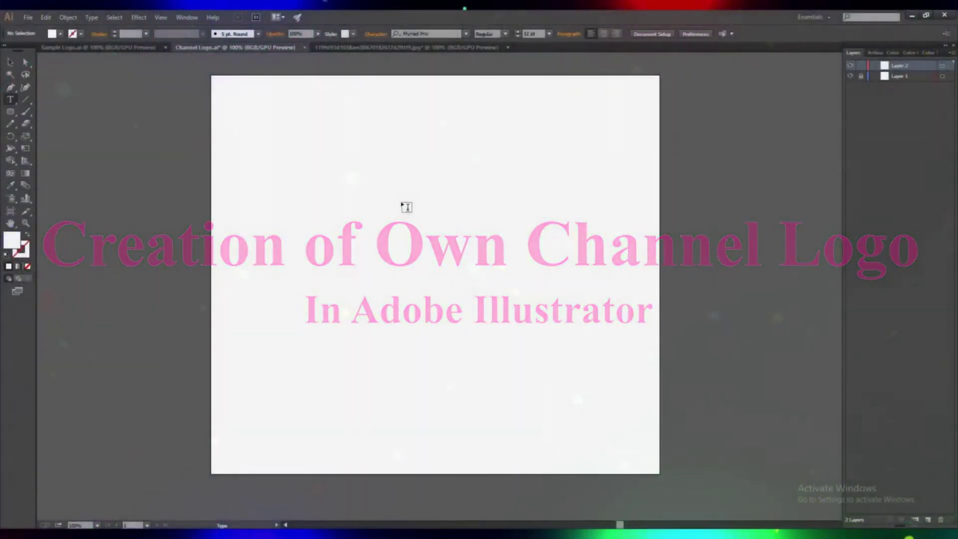
Create a point text object on the blank artboard just above its centre.
left_click(390, 212)
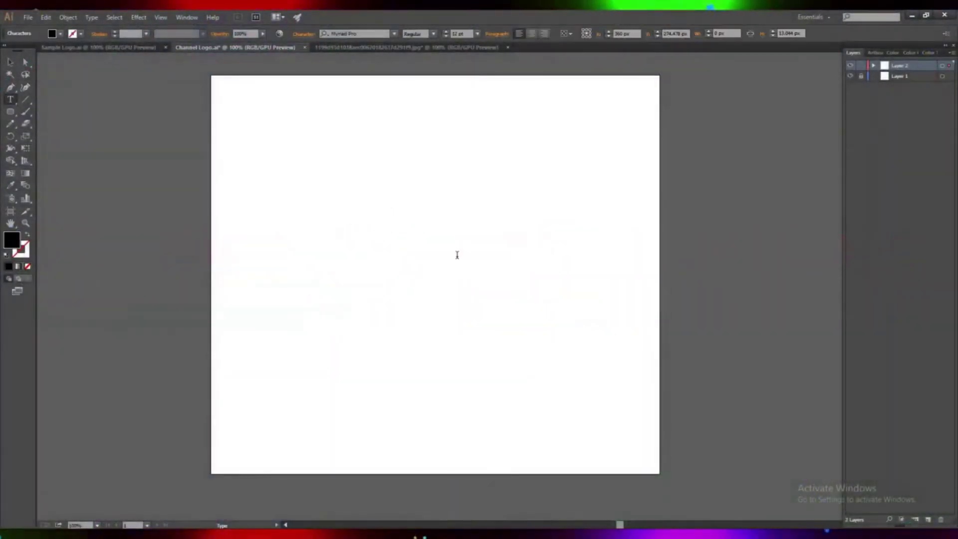
Type the letter S in Myriad Pro Bold Italic and raise its font size.
type("5")
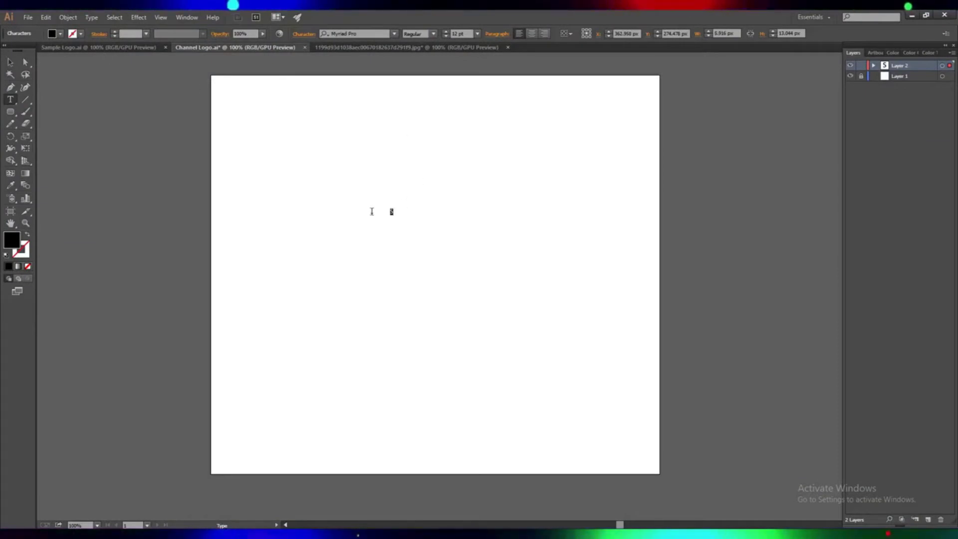
left_click(433, 34)
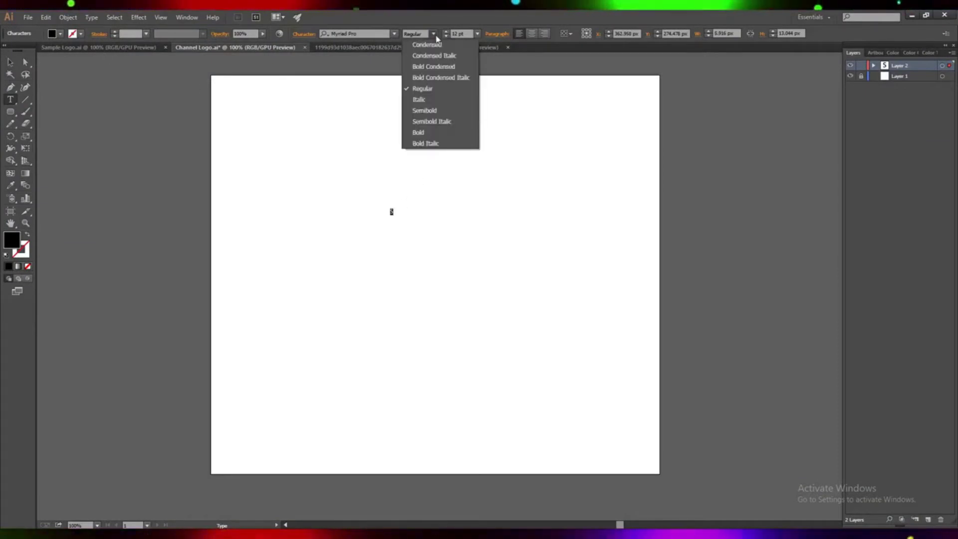
left_click(419, 132)
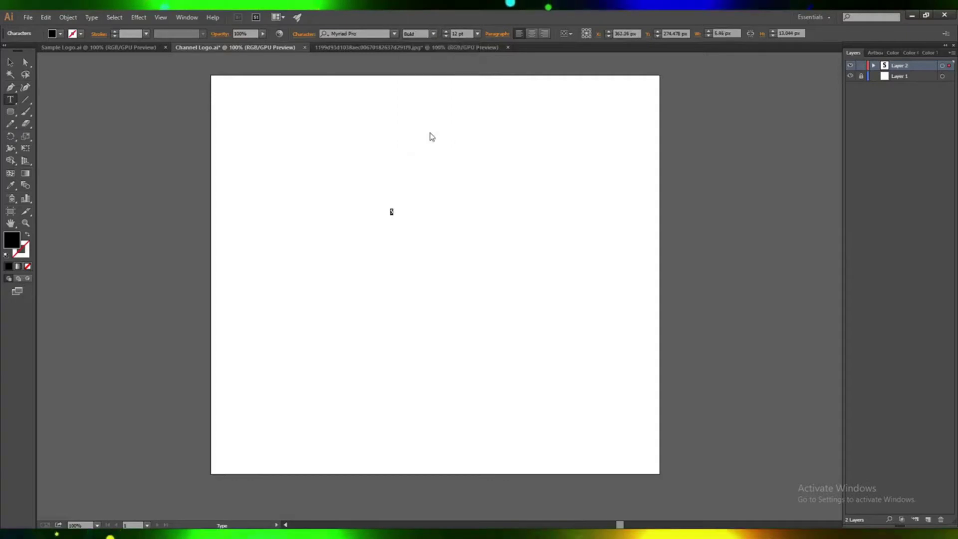
left_click(433, 33)
left_click(430, 148)
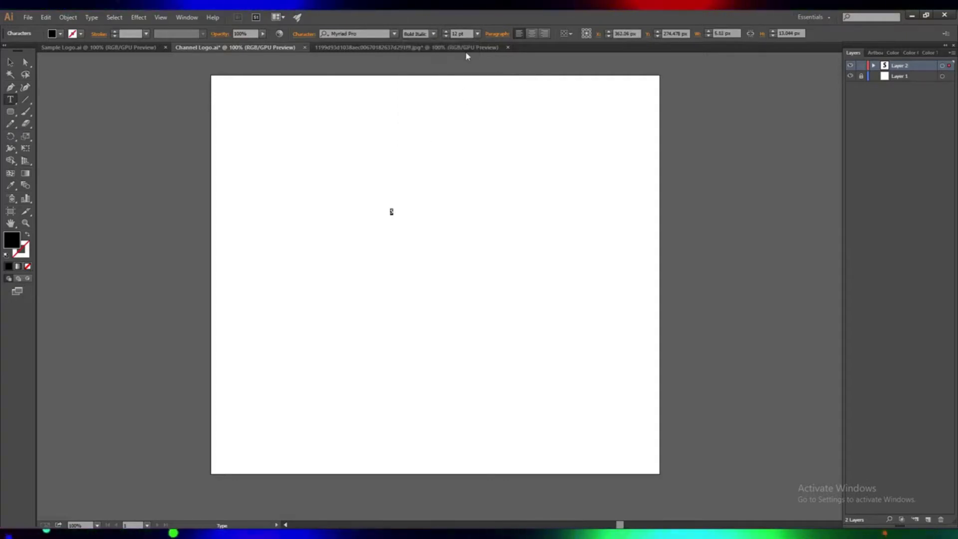
left_click(446, 33)
left_click(447, 33)
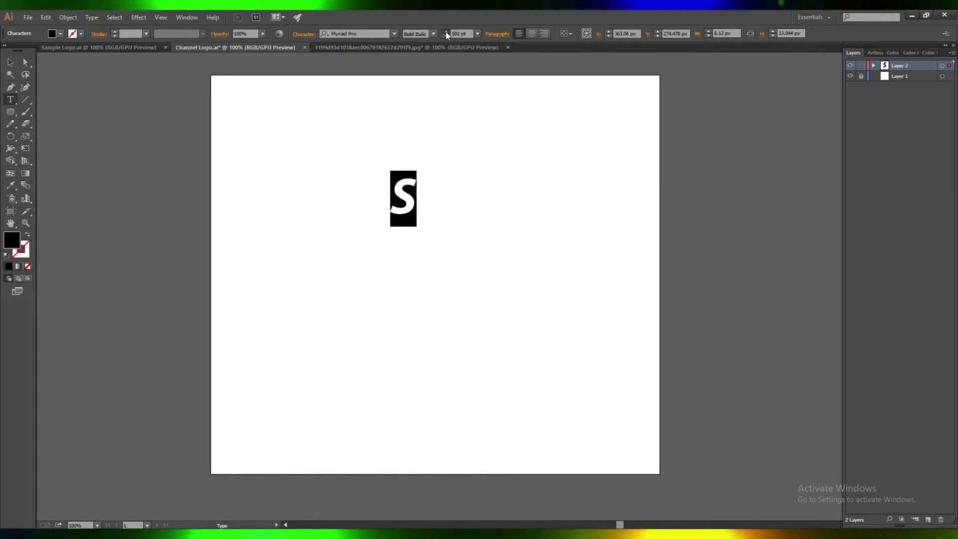
left_click(446, 33)
left_click(446, 33)
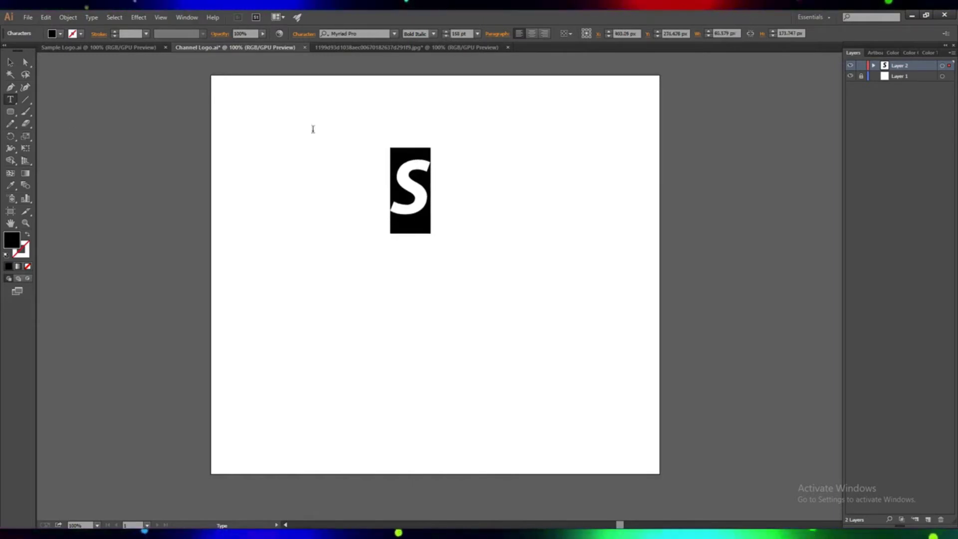
Scale the S much larger, move it toward the artboard centre, and deselect it.
left_click(10, 62)
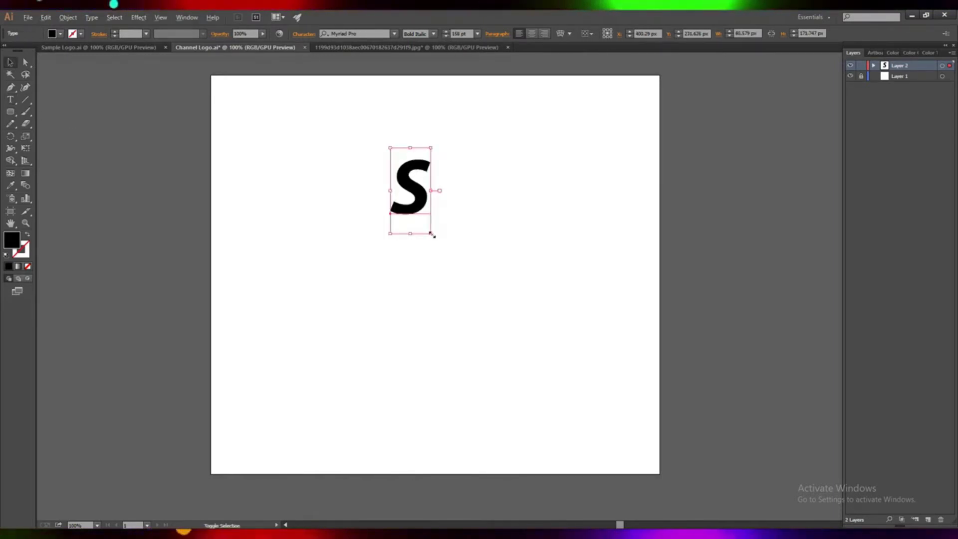
left_click_drag(432, 234, 467, 304)
left_click_drag(461, 226, 478, 299)
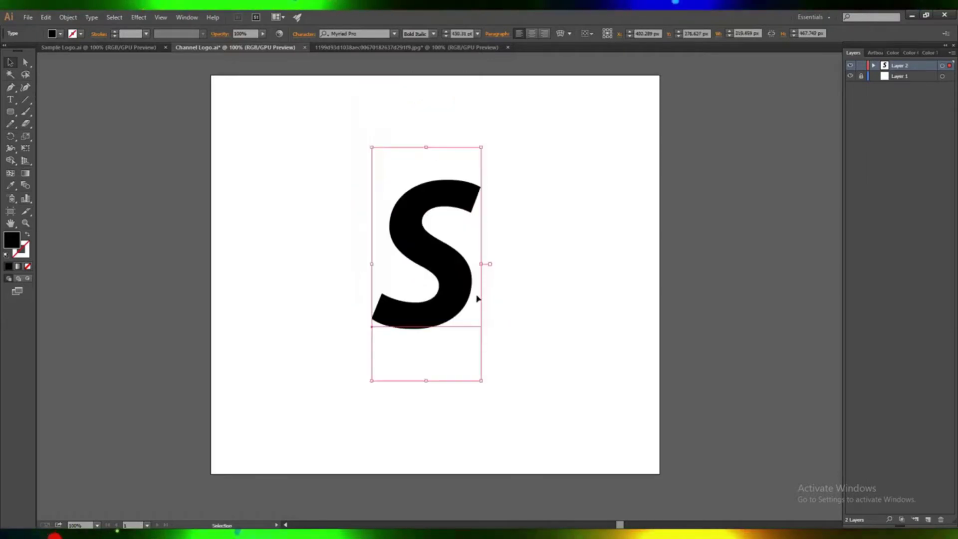
left_click(524, 313)
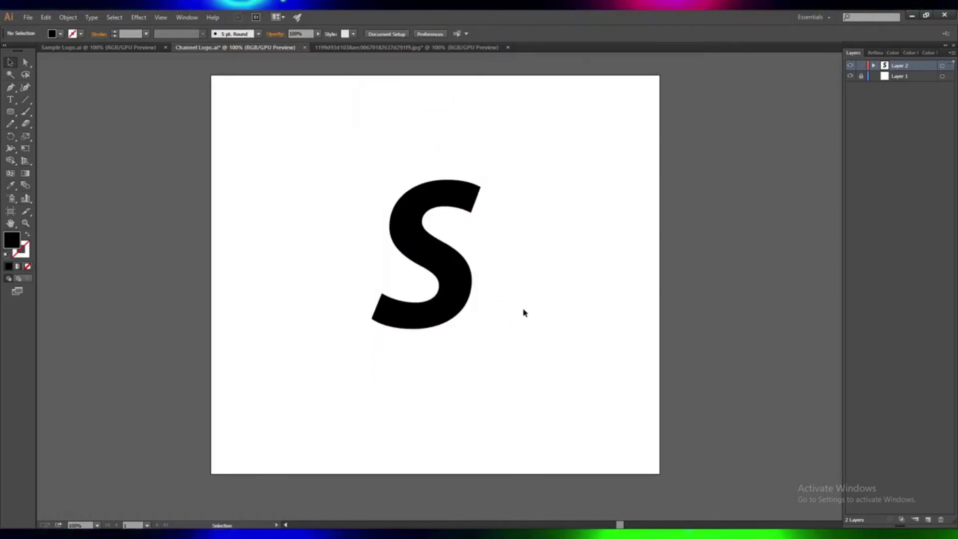
Convert the S text to outlines and combine it with Object > Compound Path > Make.
left_click(462, 276)
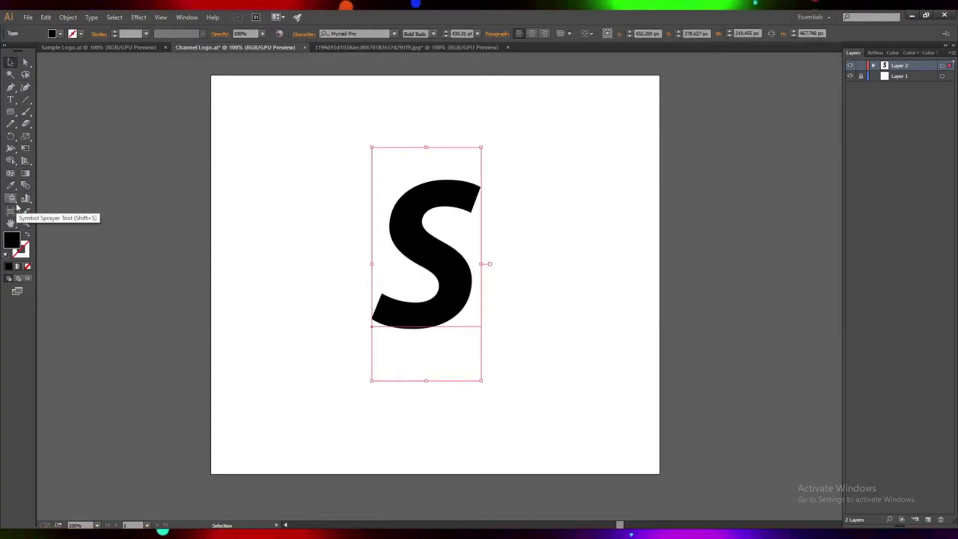
left_click(18, 267)
left_click(257, 120)
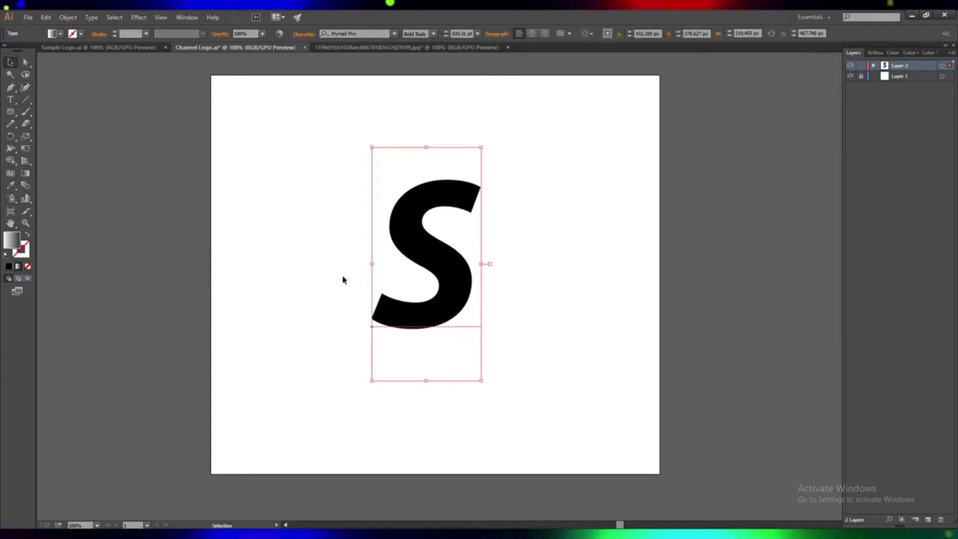
right_click(440, 266)
left_click(488, 332)
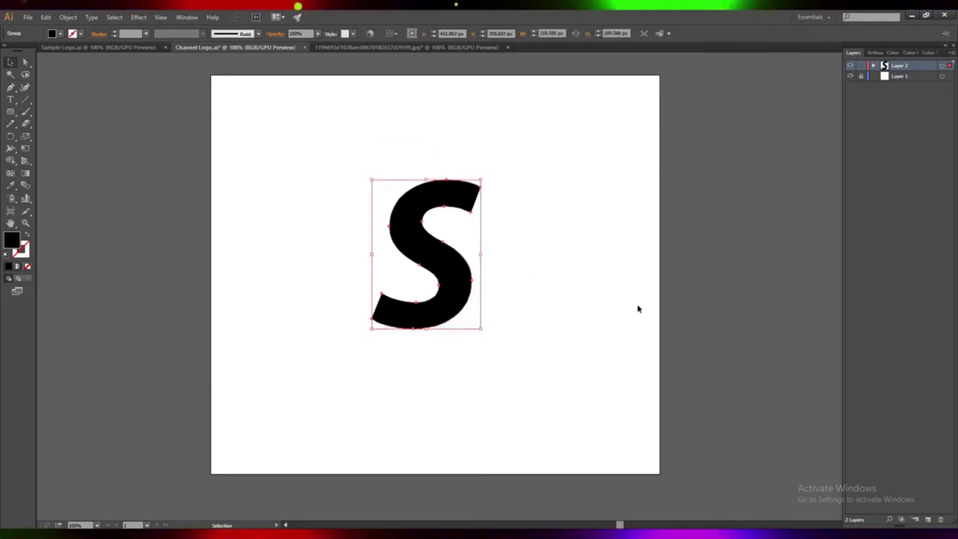
left_click(68, 17)
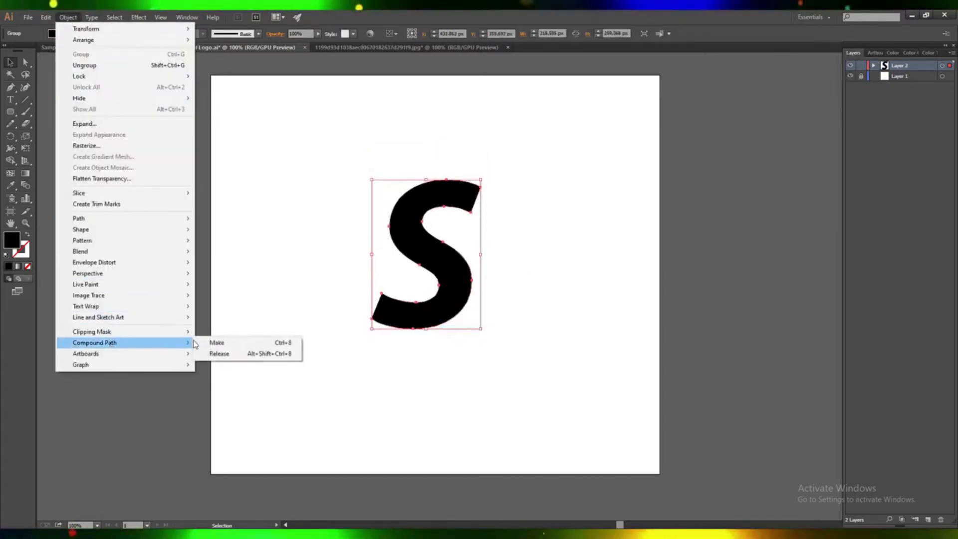
left_click(213, 343)
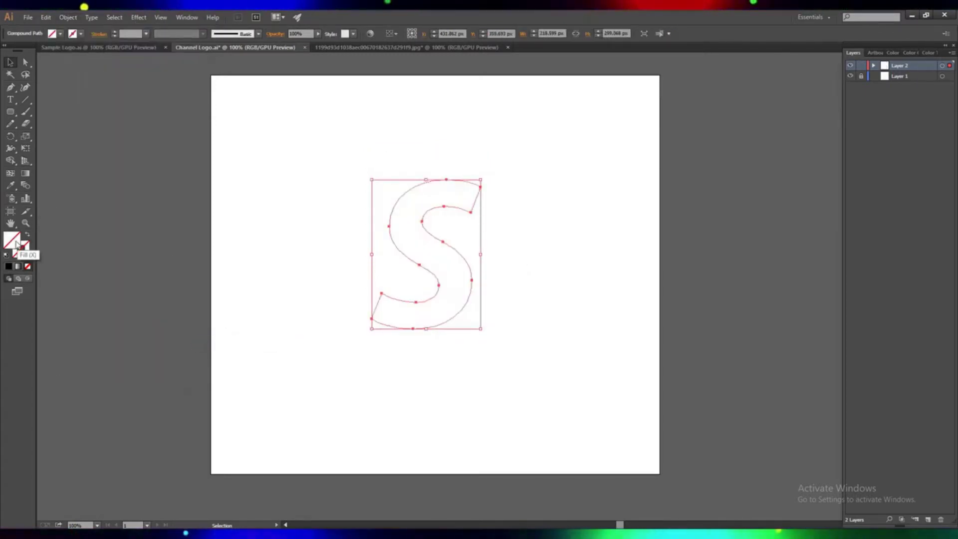
Give the S a gradient fill with the right stop set to dark navy.
left_click(19, 267)
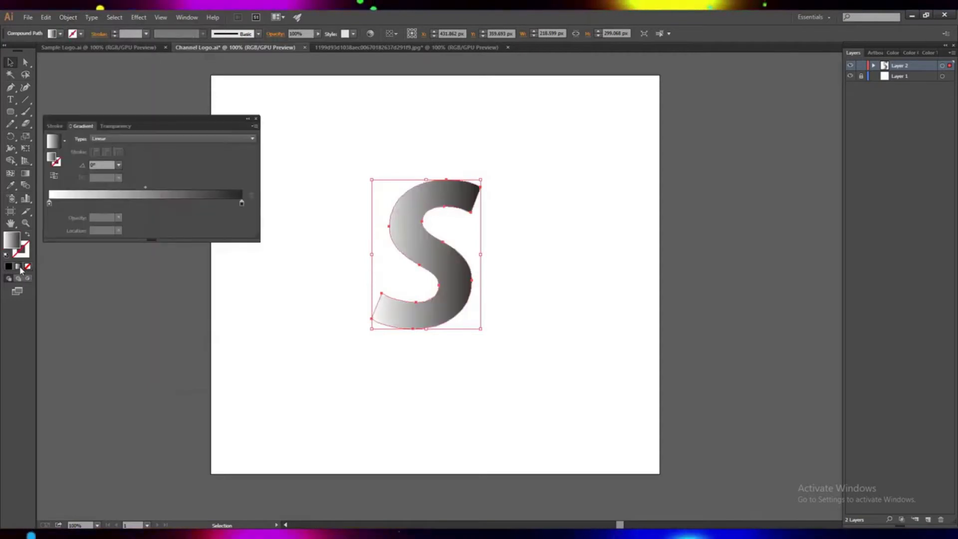
double_click(50, 203)
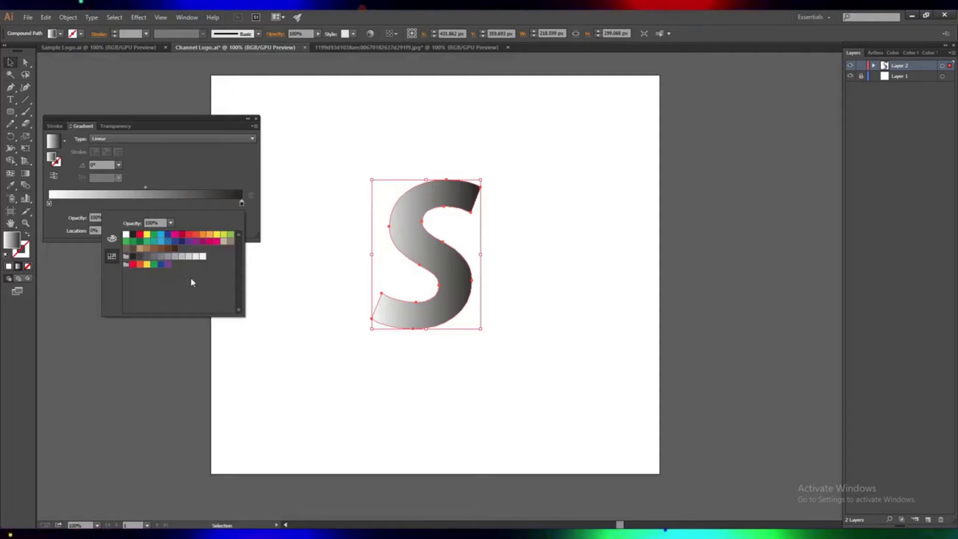
left_click(154, 236)
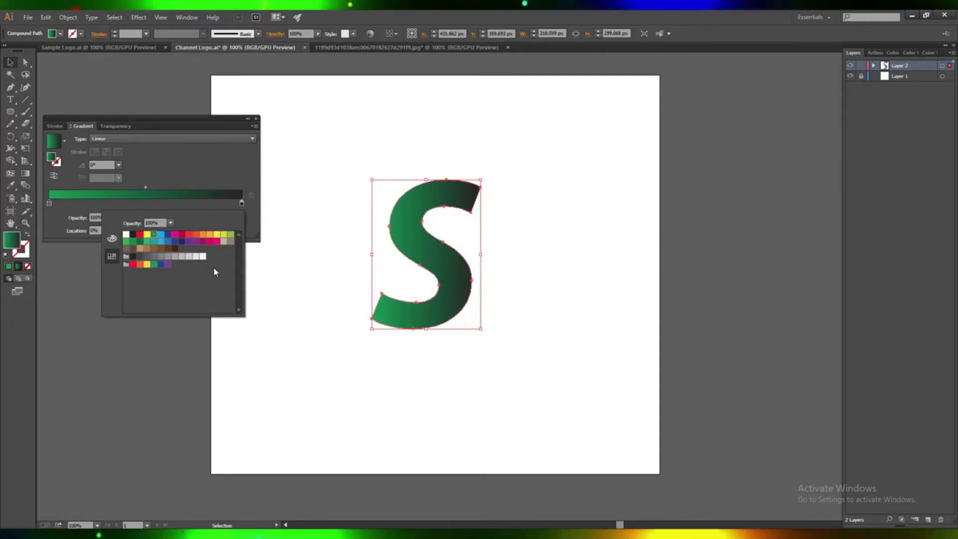
left_click(147, 242)
left_click(205, 166)
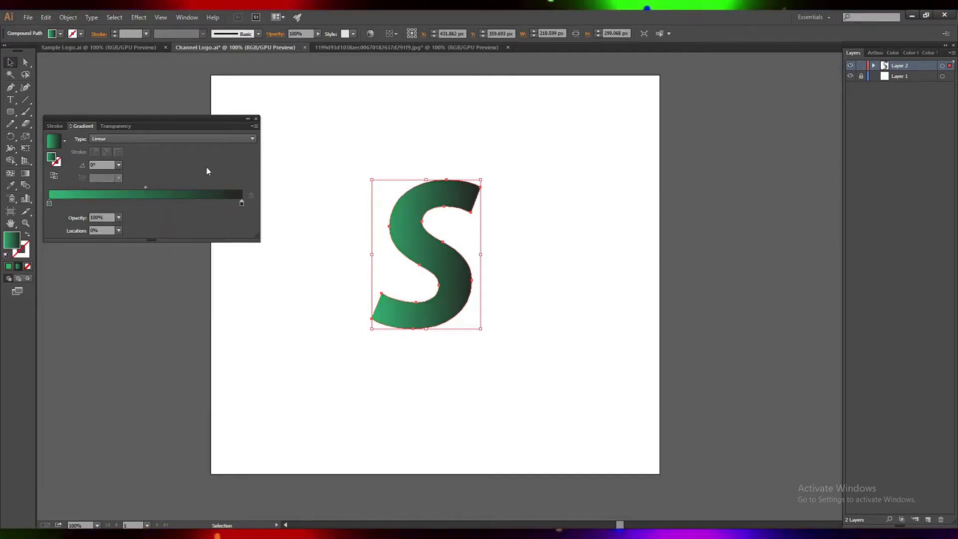
double_click(241, 202)
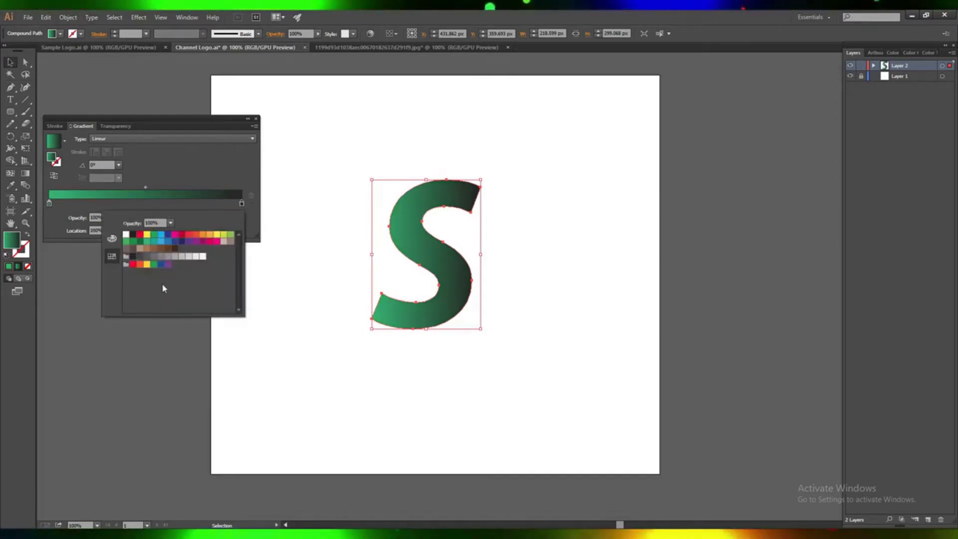
left_click(139, 243)
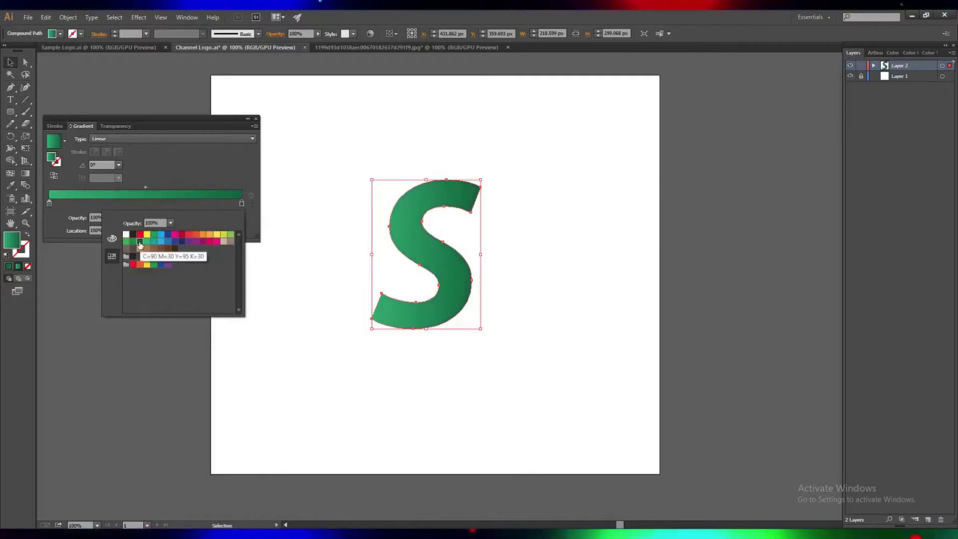
left_click(169, 243)
left_click(182, 243)
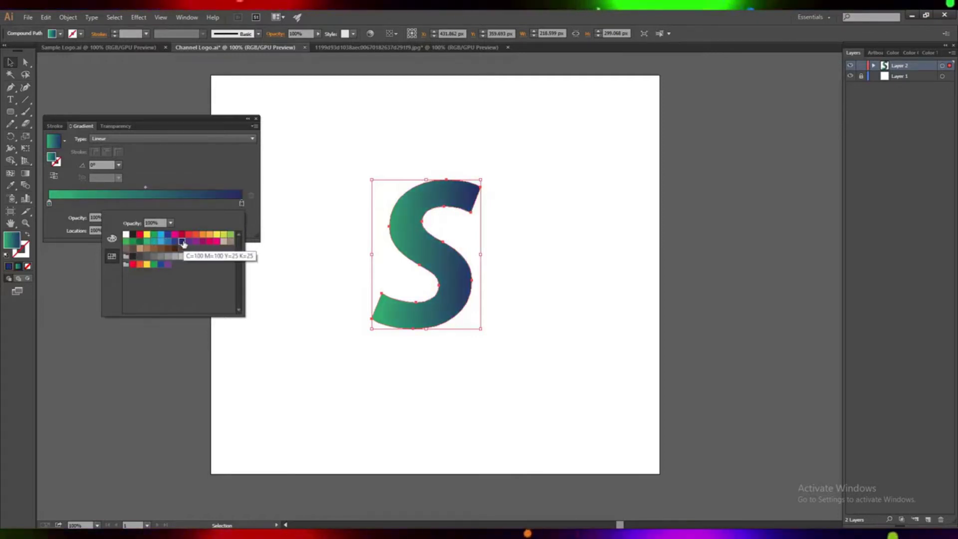
left_click(189, 242)
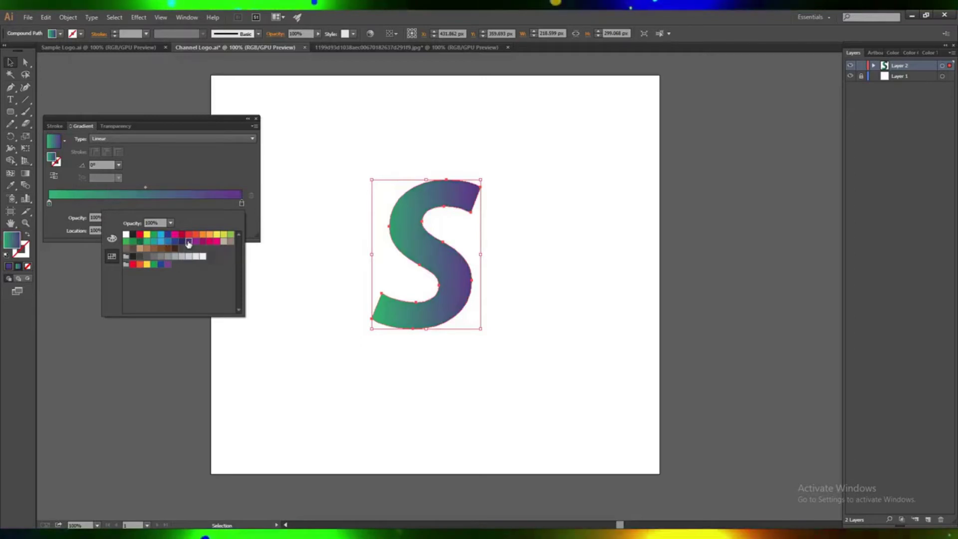
left_click(182, 243)
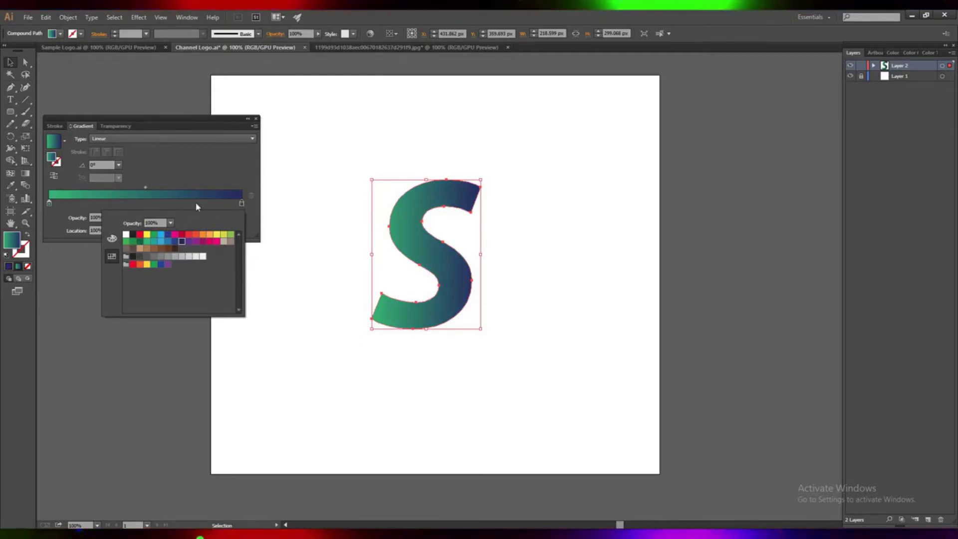
Recolour the gradient's left stop to teal.
left_click(210, 171)
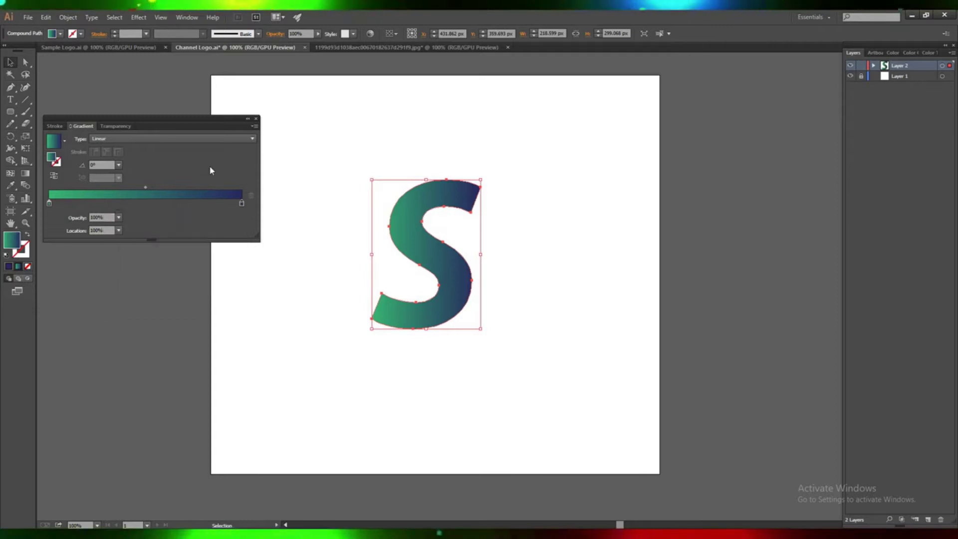
double_click(49, 203)
left_click(141, 242)
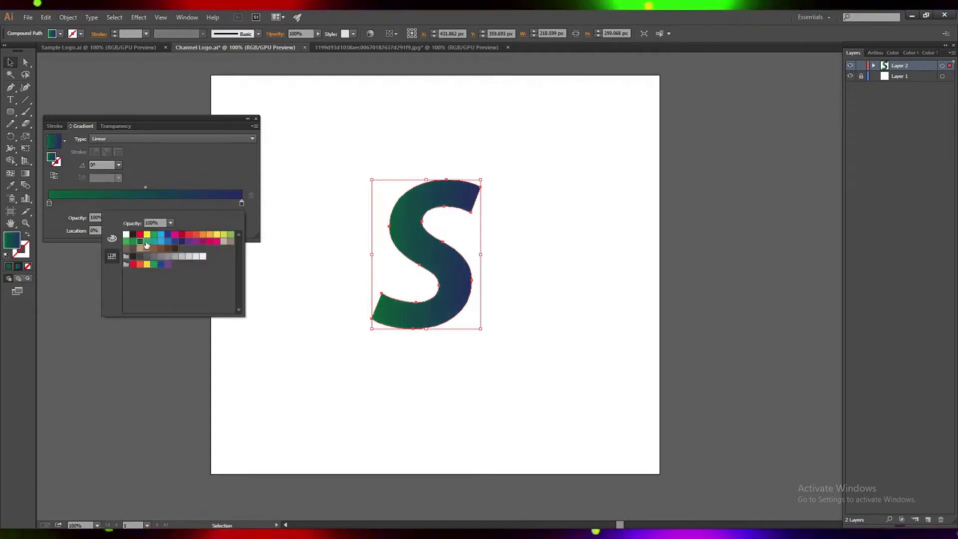
left_click(153, 242)
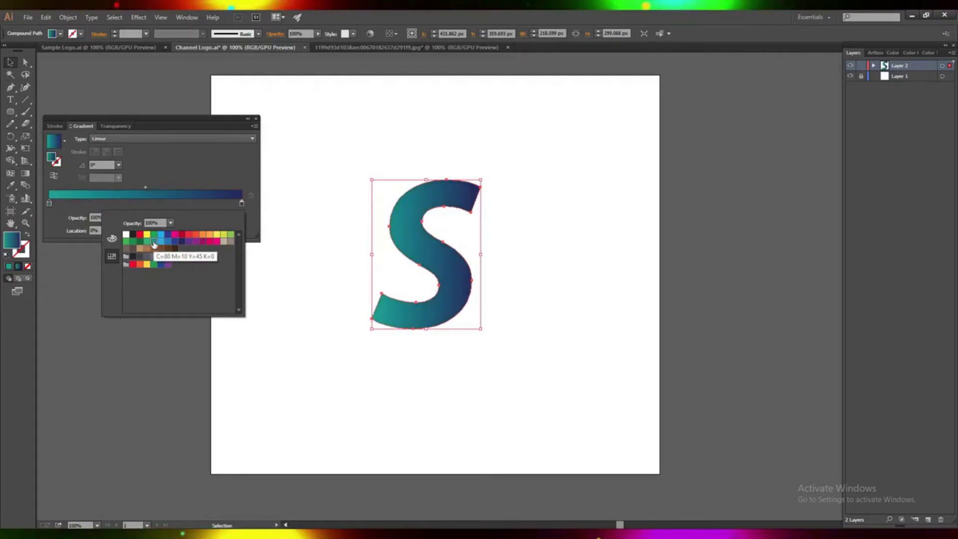
left_click(197, 163)
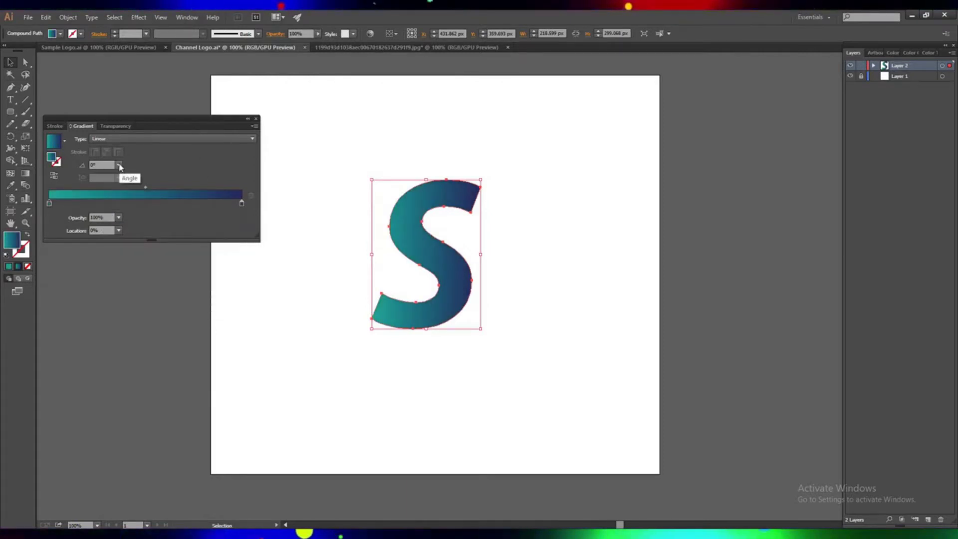
Move the teal gradient stop to the 40% location.
left_click(118, 230)
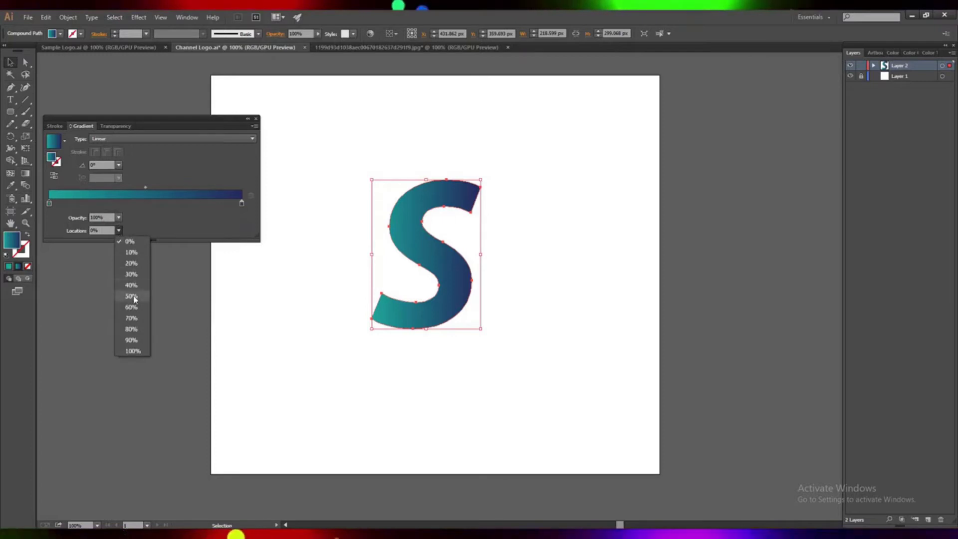
left_click(131, 296)
left_click(119, 230)
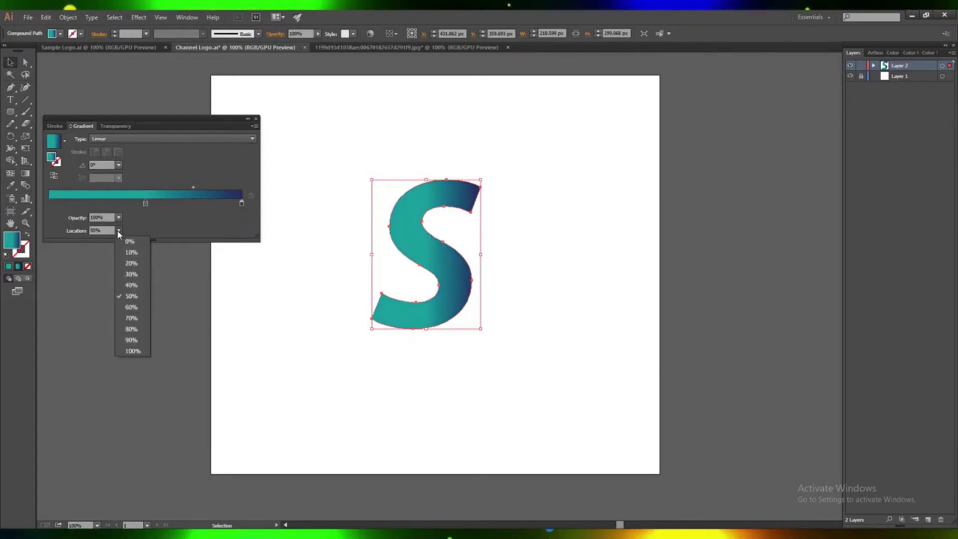
left_click(139, 306)
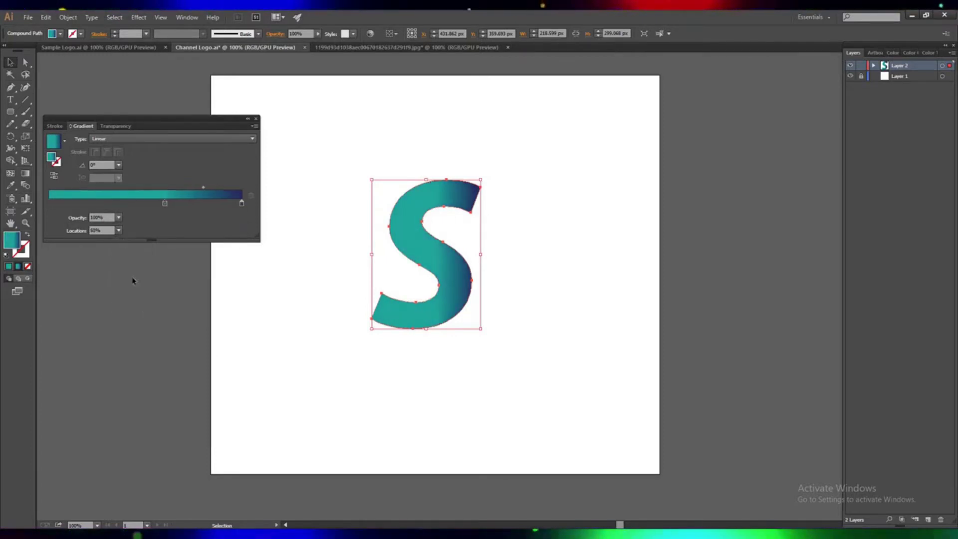
left_click(118, 230)
left_click(129, 286)
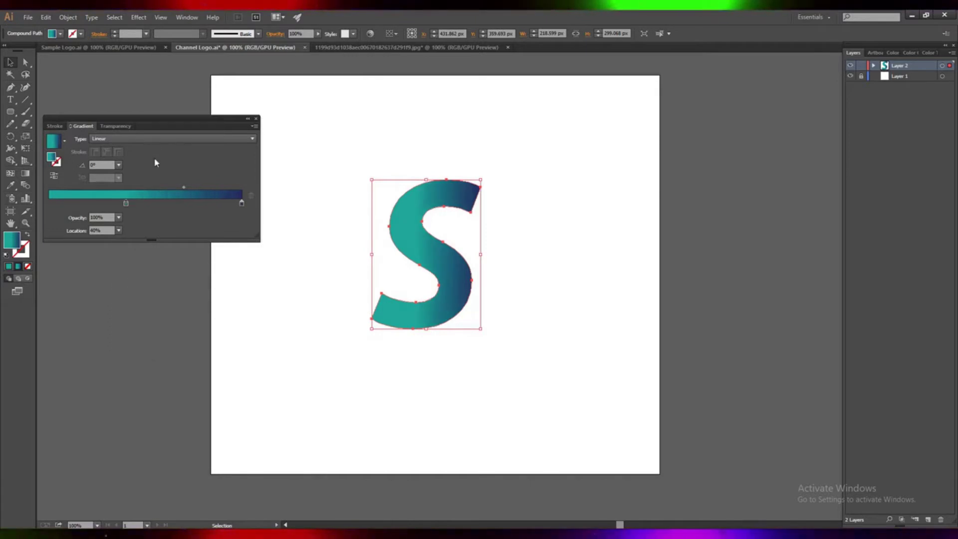
Try several gradient angles on the S, settling on -45°.
left_click(256, 118)
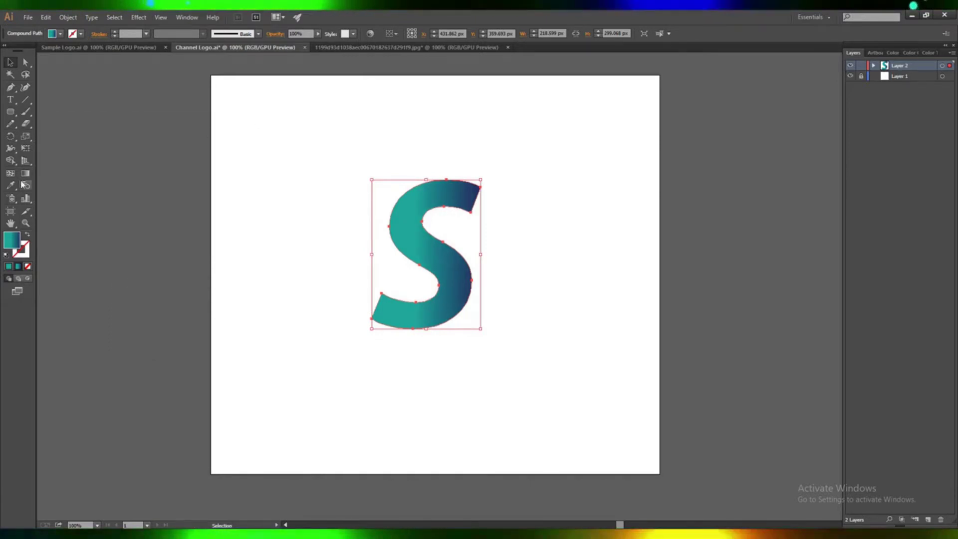
left_click(25, 174)
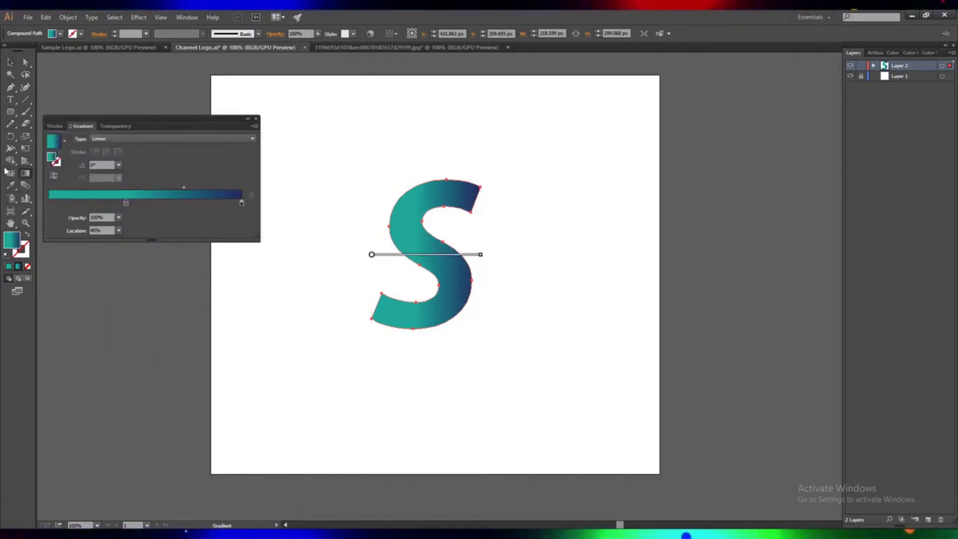
left_click(118, 165)
left_click(130, 291)
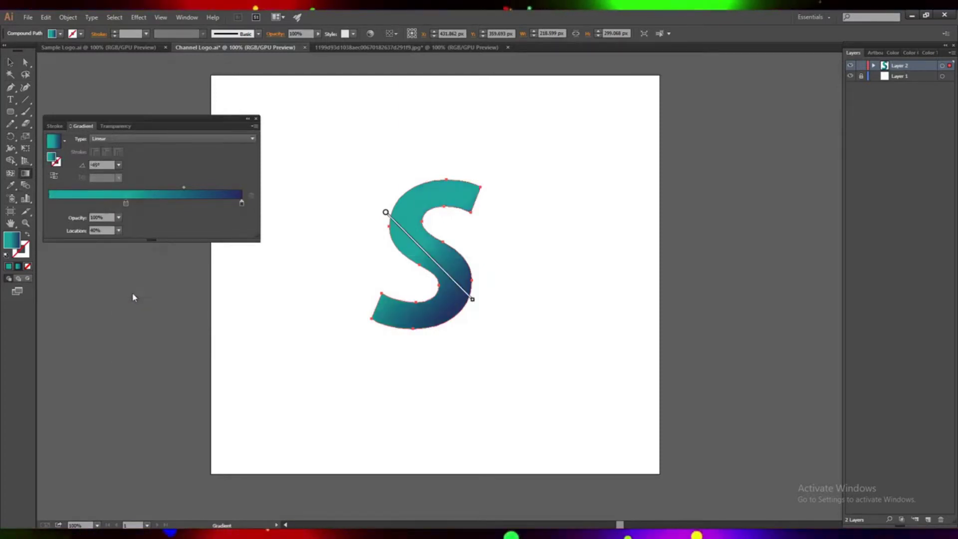
left_click(118, 166)
left_click(129, 241)
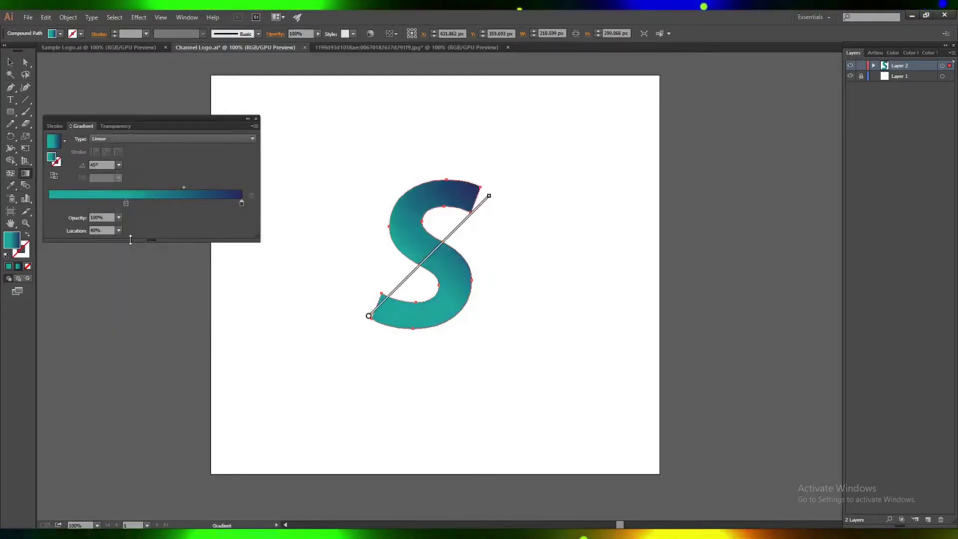
left_click(118, 165)
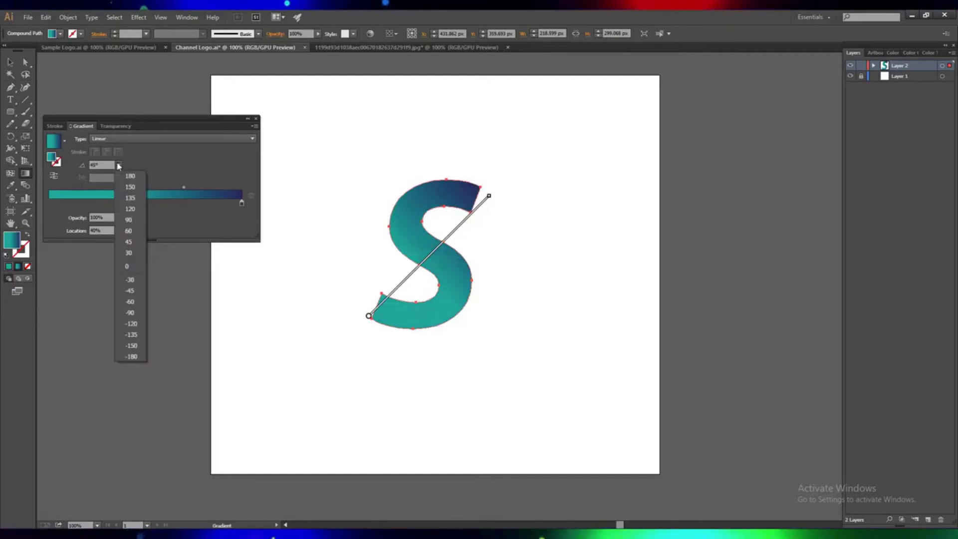
left_click(129, 333)
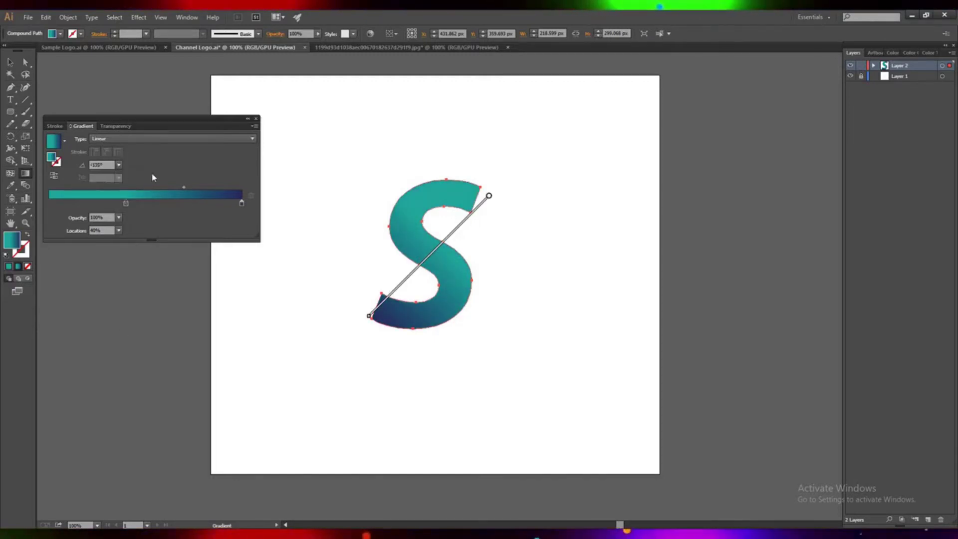
left_click(119, 165)
left_click(129, 198)
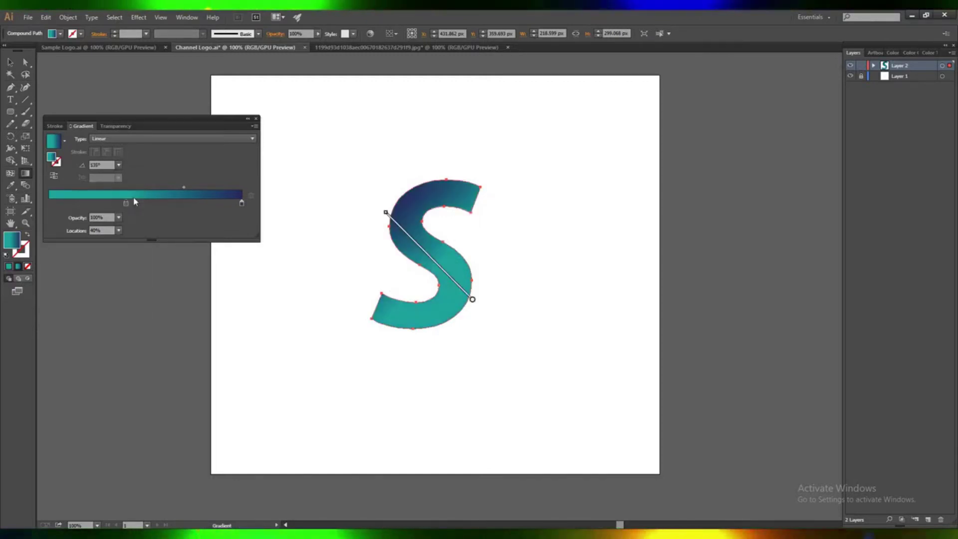
left_click(118, 166)
left_click(134, 336)
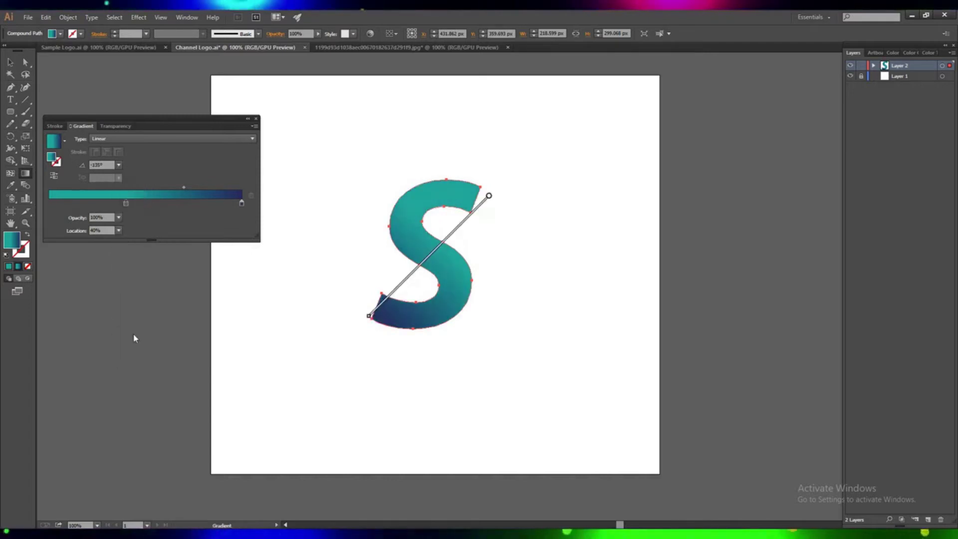
left_click(118, 166)
left_click(131, 291)
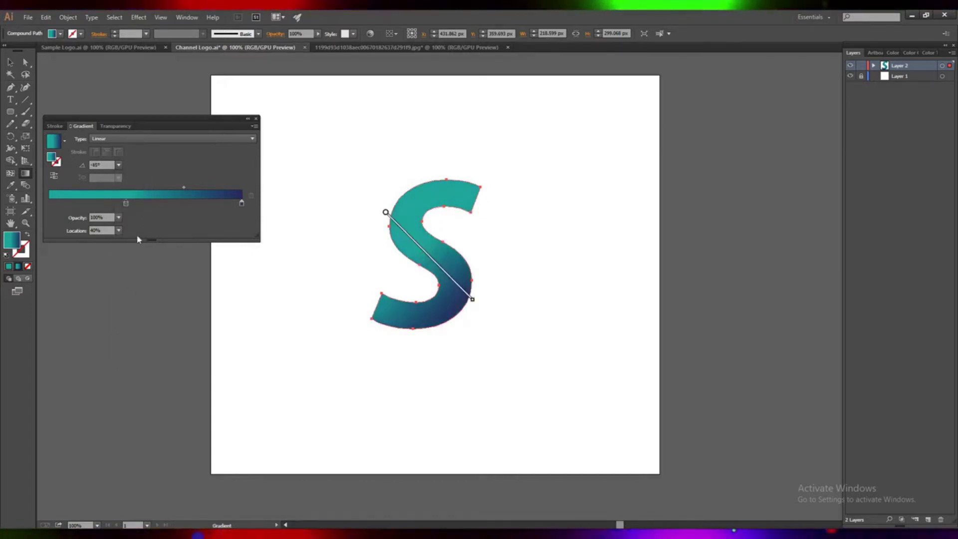
left_click(118, 165)
left_click(133, 334)
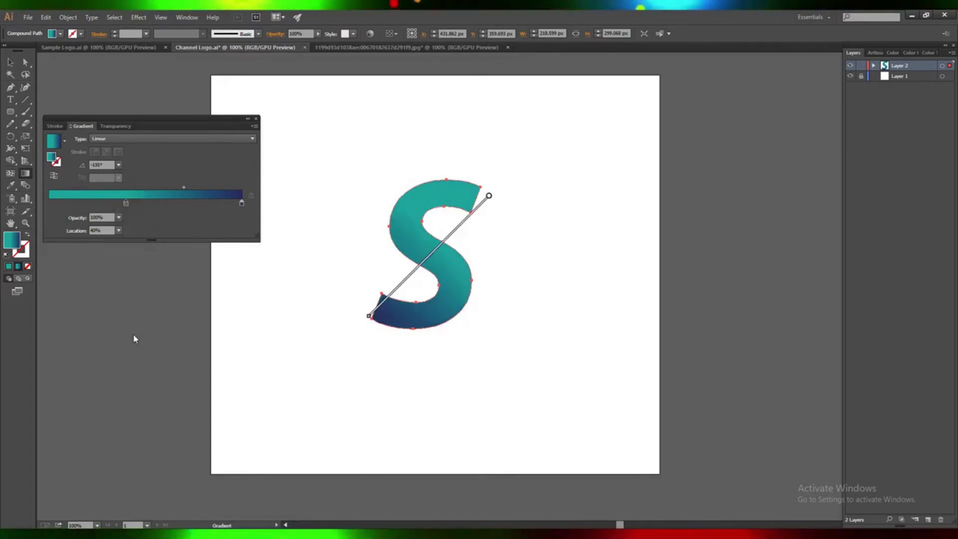
left_click(119, 165)
left_click(132, 296)
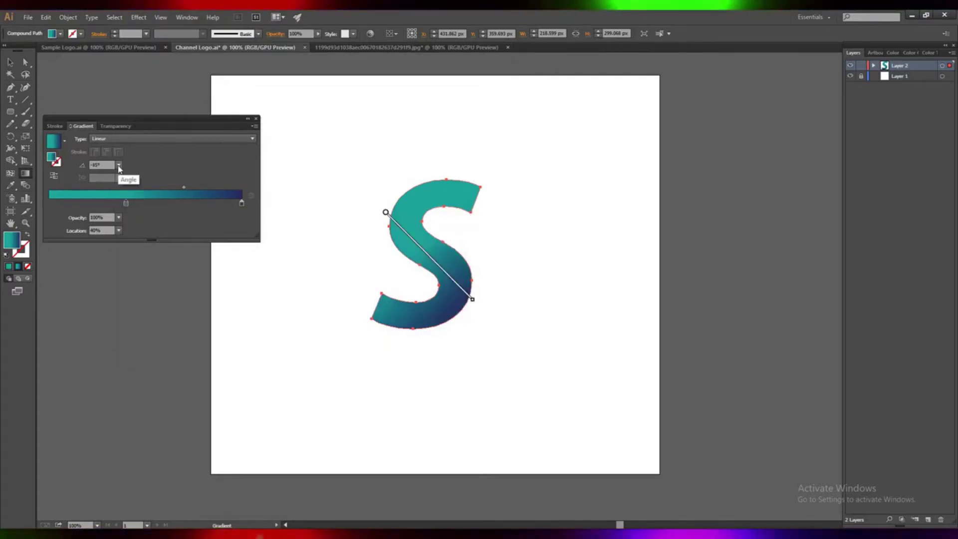
Close the gradient settings and return to the Selection tool.
left_click(256, 119)
key("v")
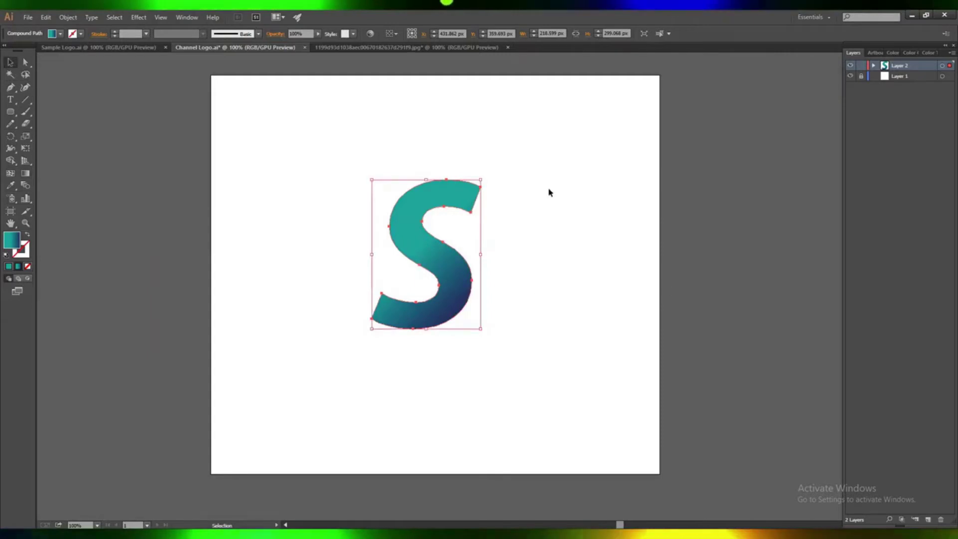
left_click(144, 18)
Preview the 3D Extrude & Bevel on the S, rotated about 52°/0°/1° with 30 pt depth.
left_click(282, 74)
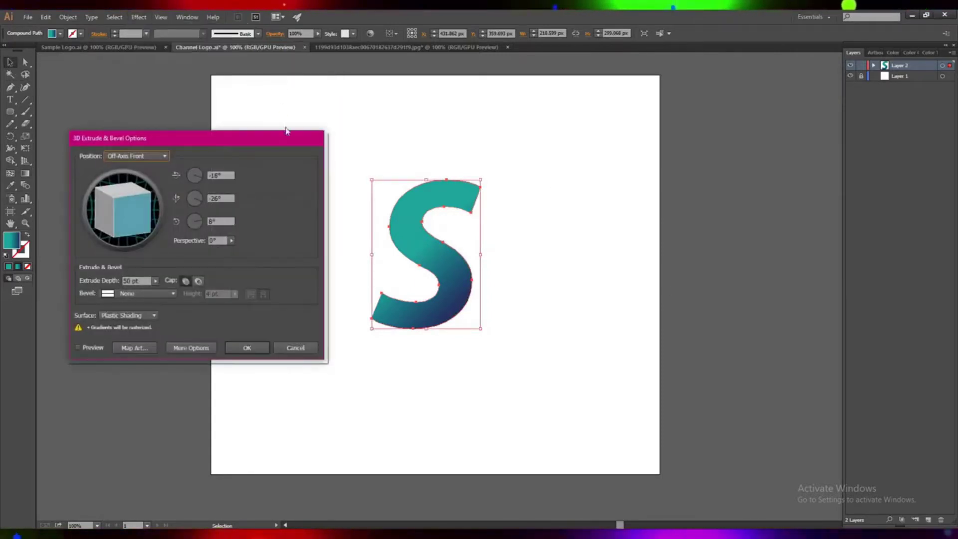
left_click_drag(218, 142, 722, 79)
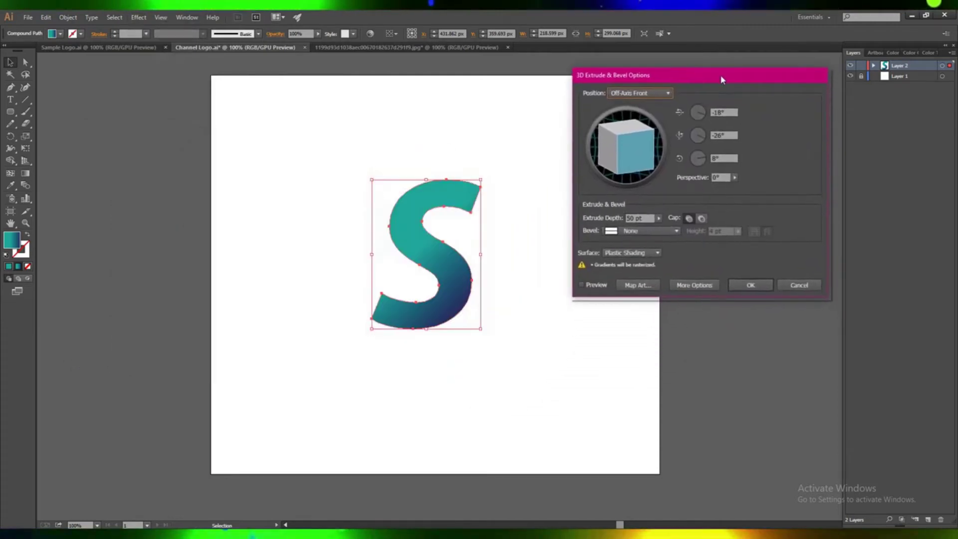
left_click(581, 285)
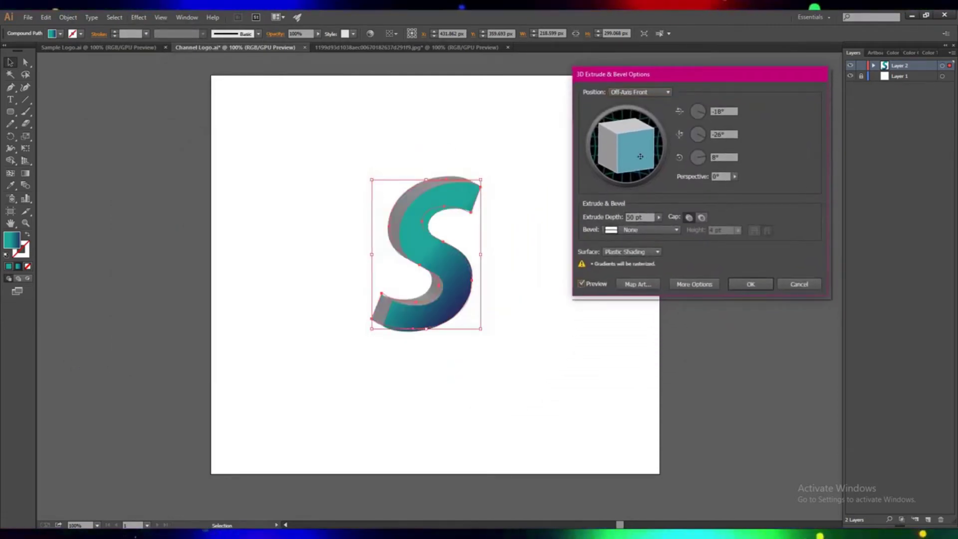
left_click_drag(644, 166, 630, 138)
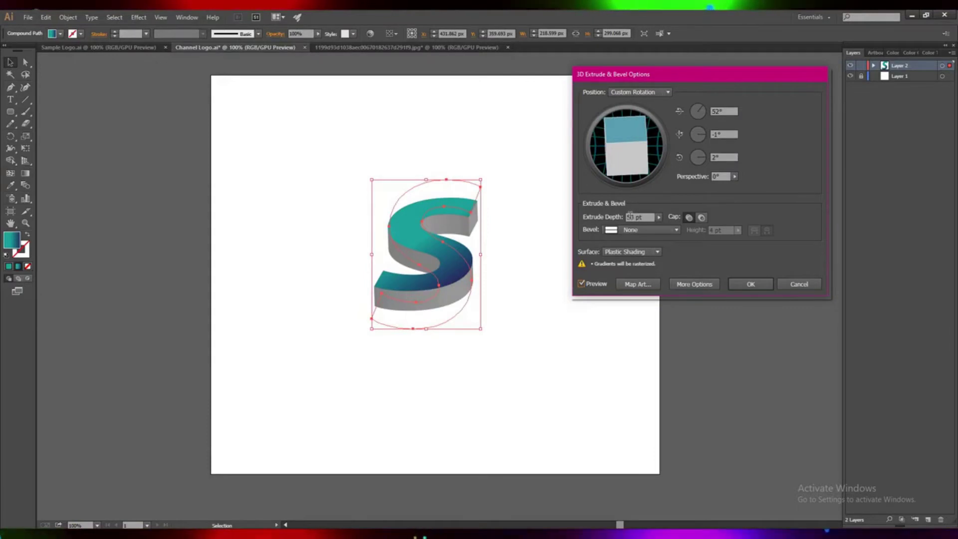
type("30")
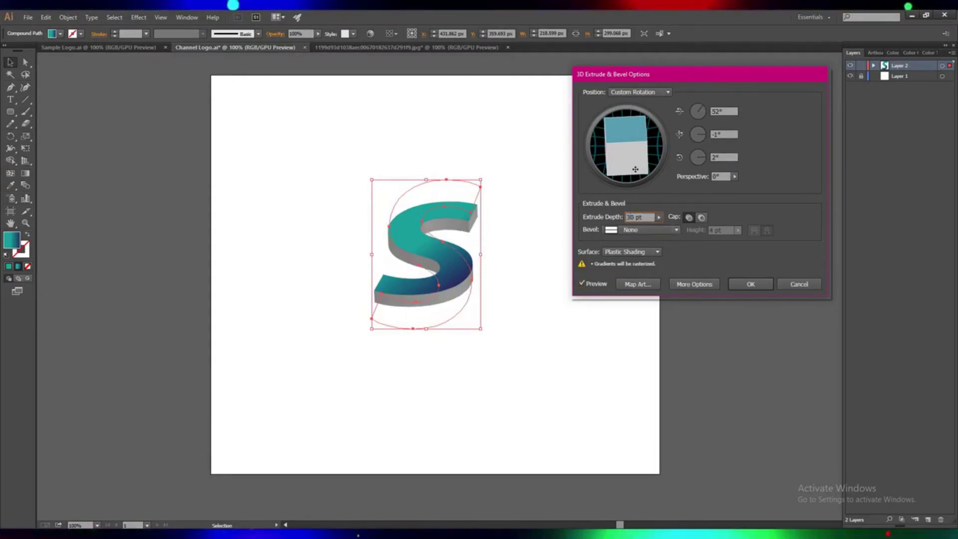
left_click_drag(636, 169, 637, 169)
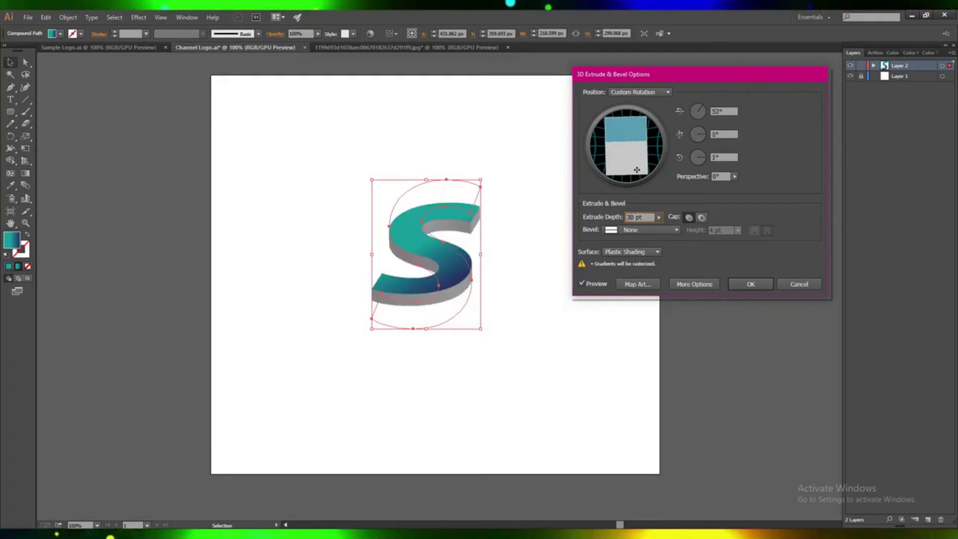
Try several bevel shapes on the extruded S, settling on Rolling.
left_click(672, 230)
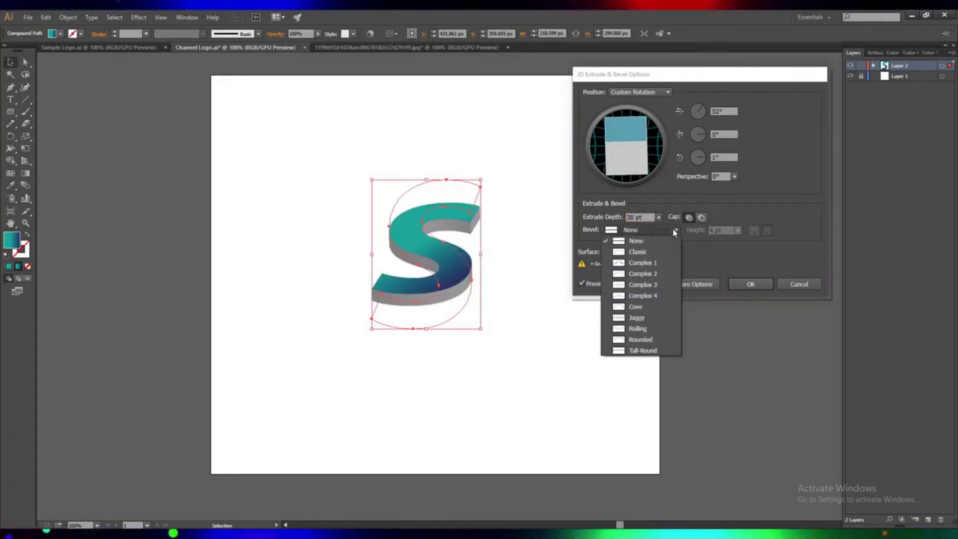
left_click(640, 340)
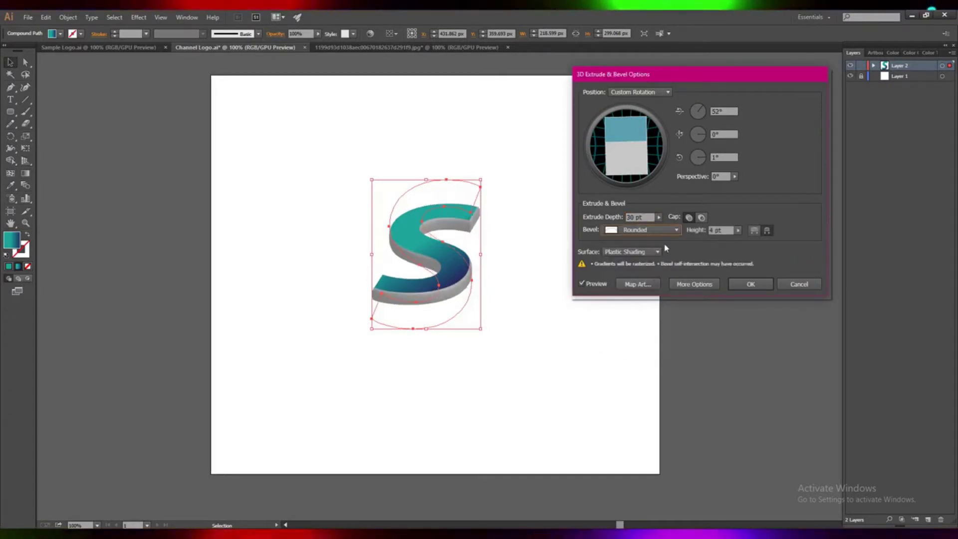
left_click(669, 230)
left_click(649, 301)
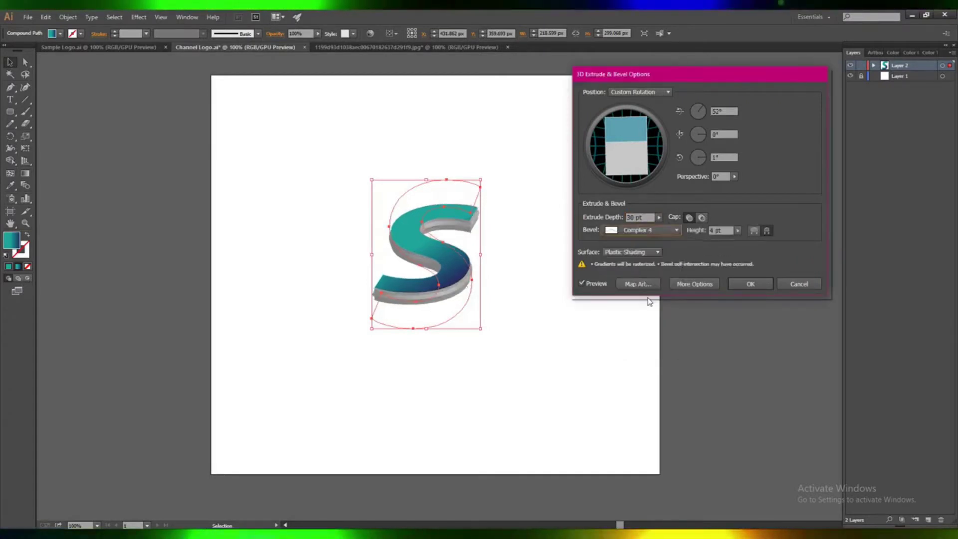
left_click(673, 229)
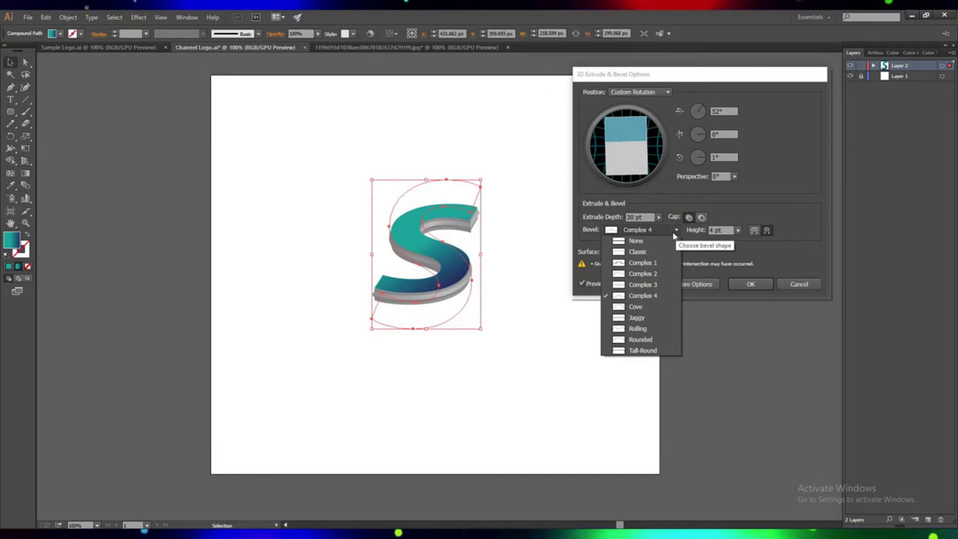
left_click(637, 328)
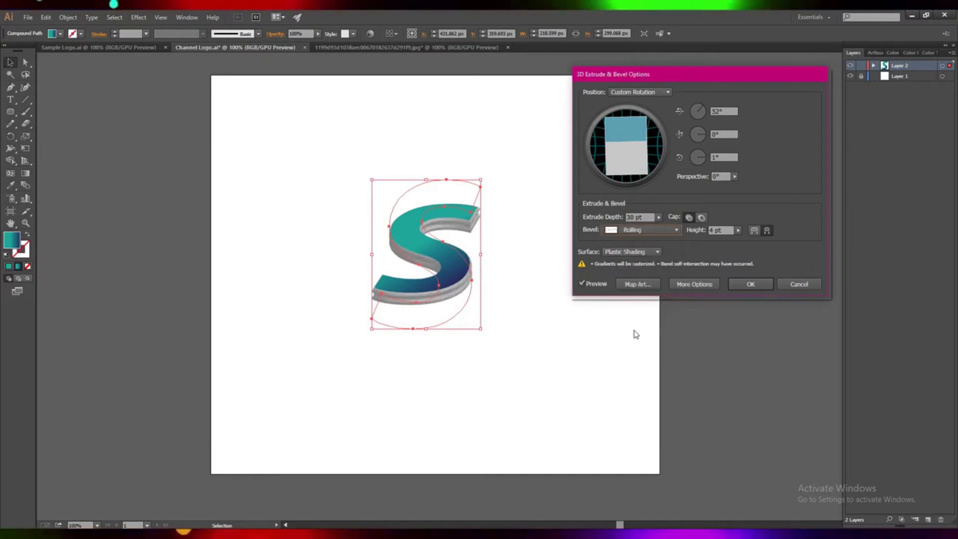
left_click(662, 230)
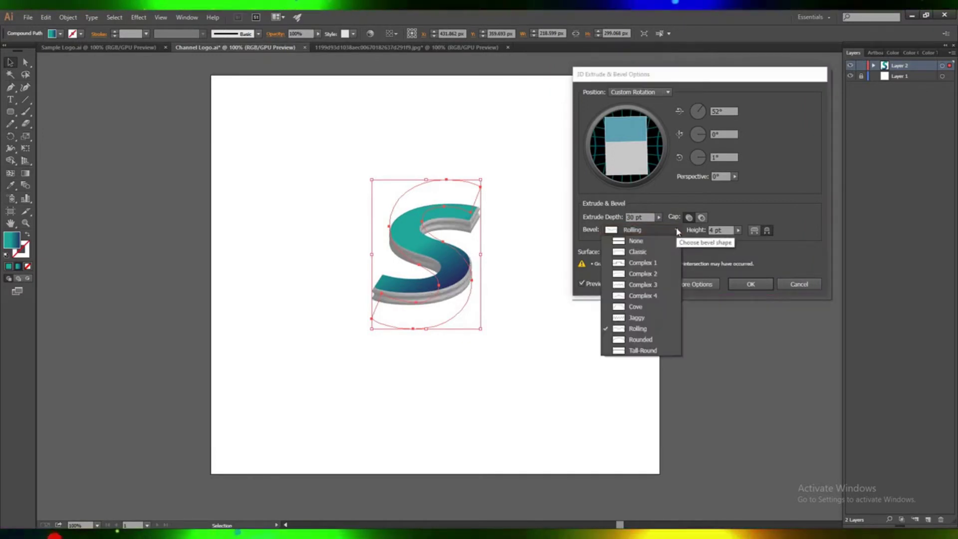
left_click(638, 251)
left_click(678, 230)
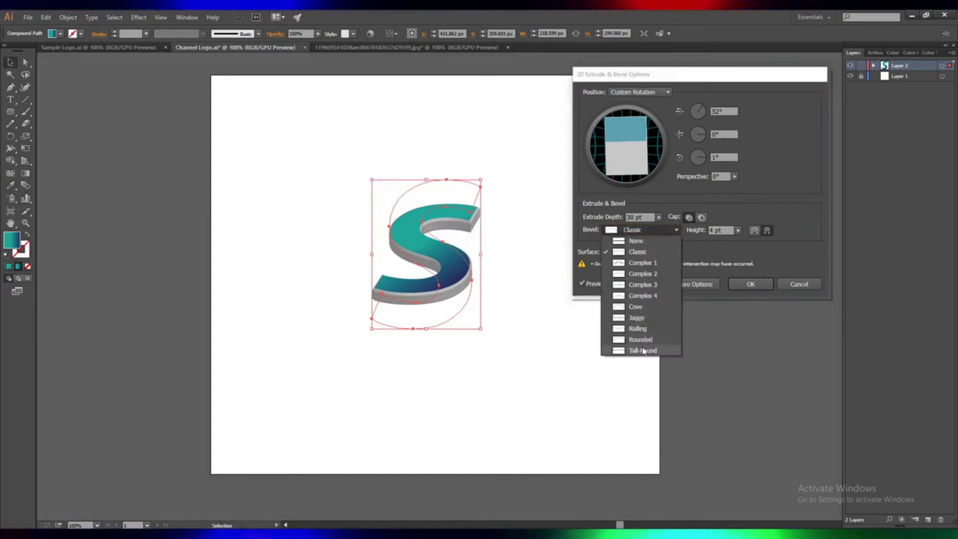
left_click(644, 351)
left_click(676, 230)
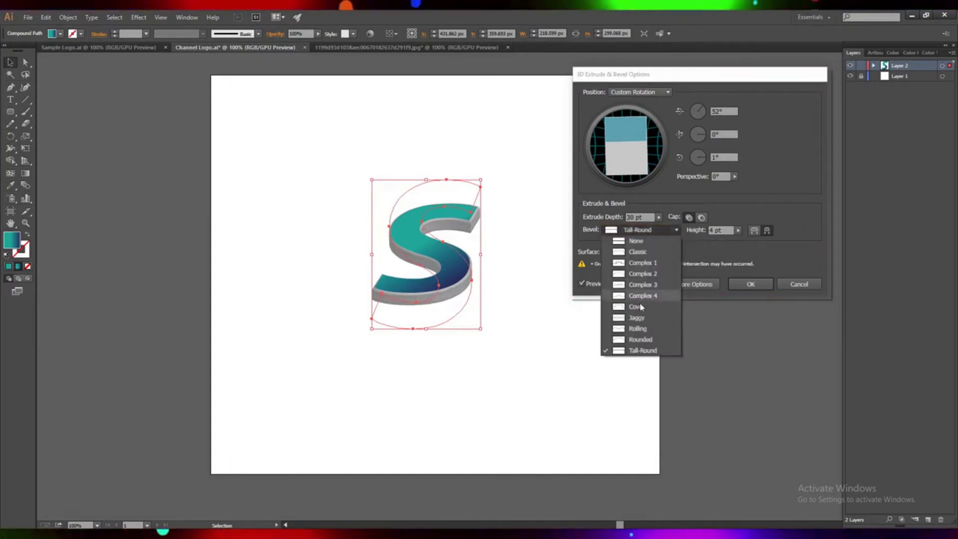
left_click(644, 302)
left_click(659, 230)
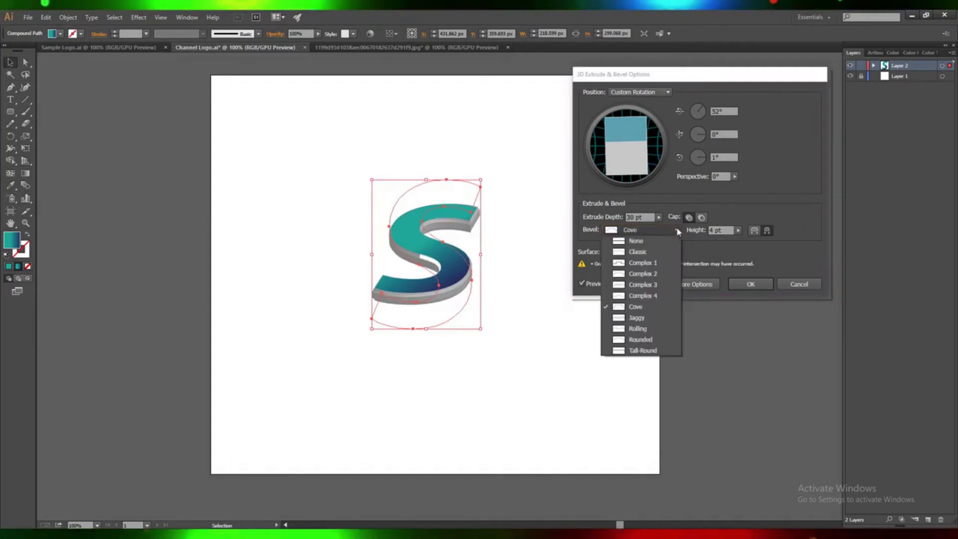
left_click(643, 340)
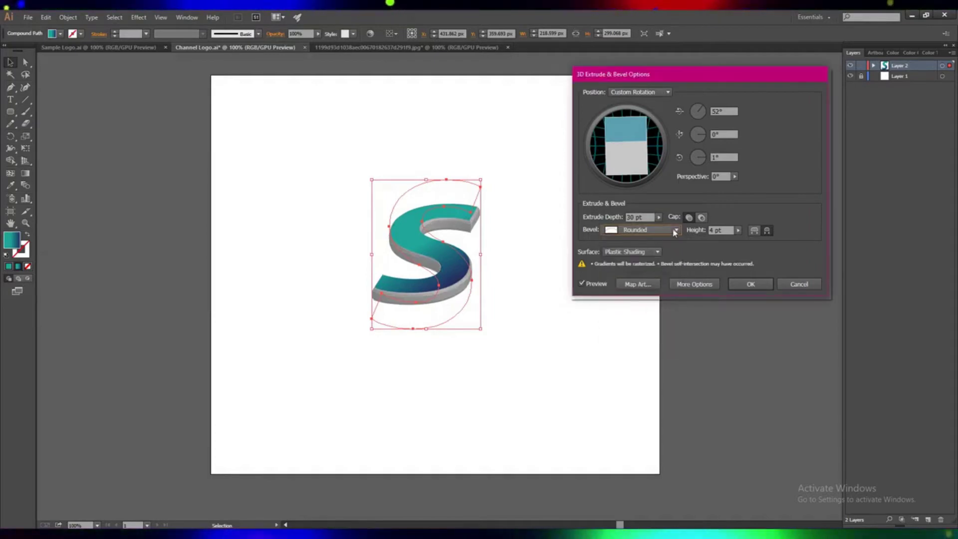
left_click(675, 230)
left_click(646, 329)
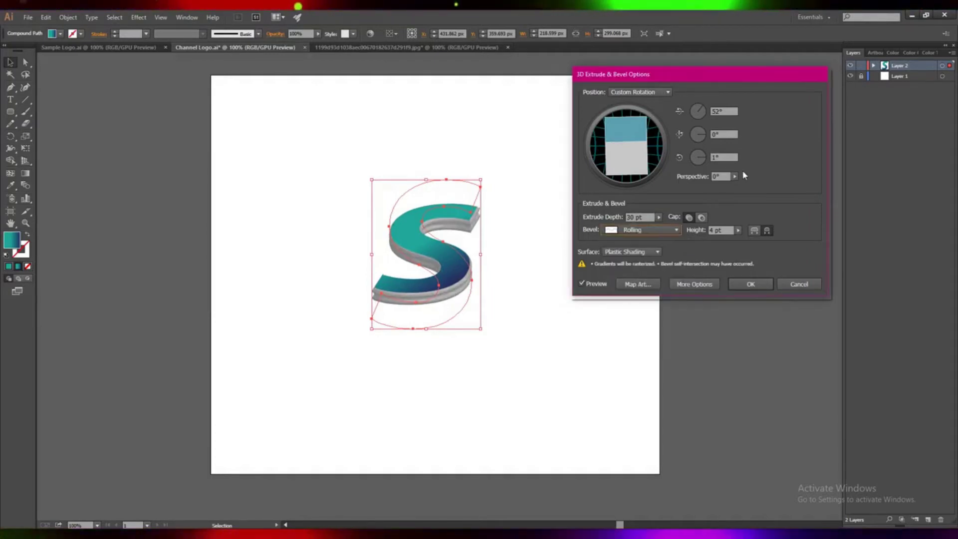
Set the S's Extrude Depth to 40 pt.
left_click(639, 217)
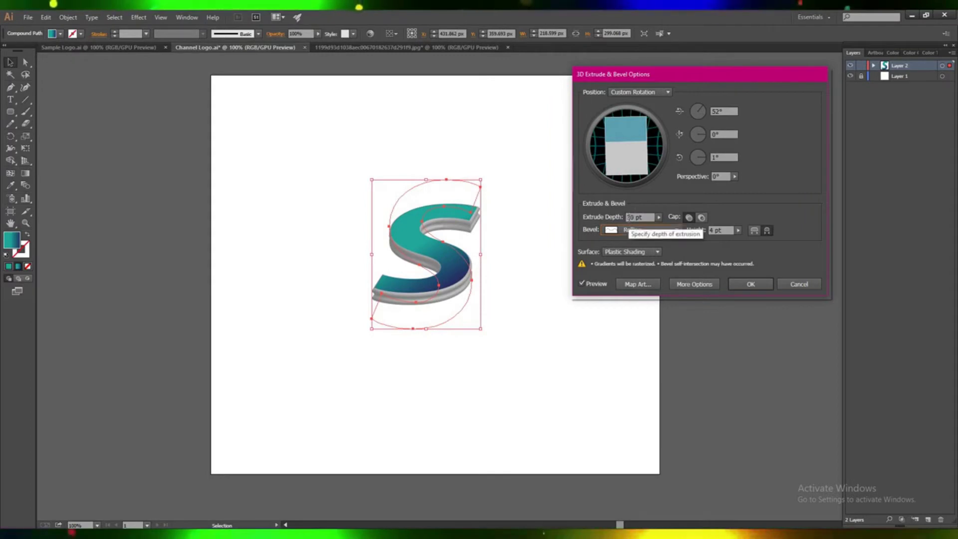
key("shift+Up")
key("shift+Up")
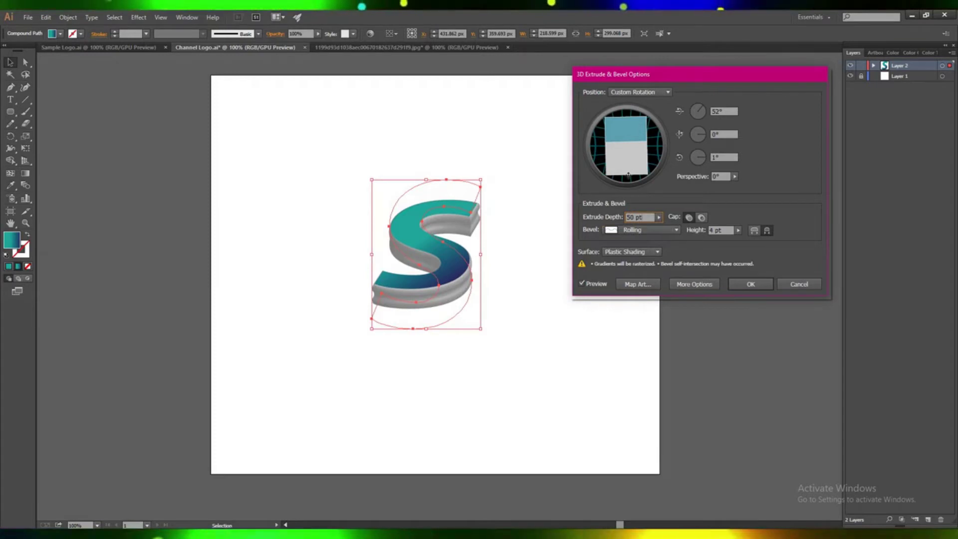
double_click(630, 218)
type("4")
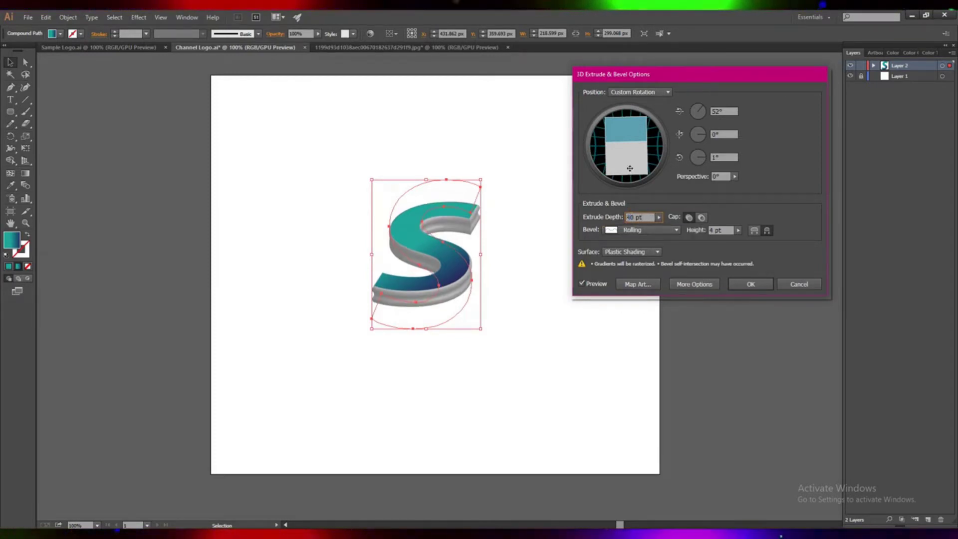
Set the 3D surface to Diffuse Shading after trying Wireframe and Plastic.
left_click(658, 252)
left_click(651, 285)
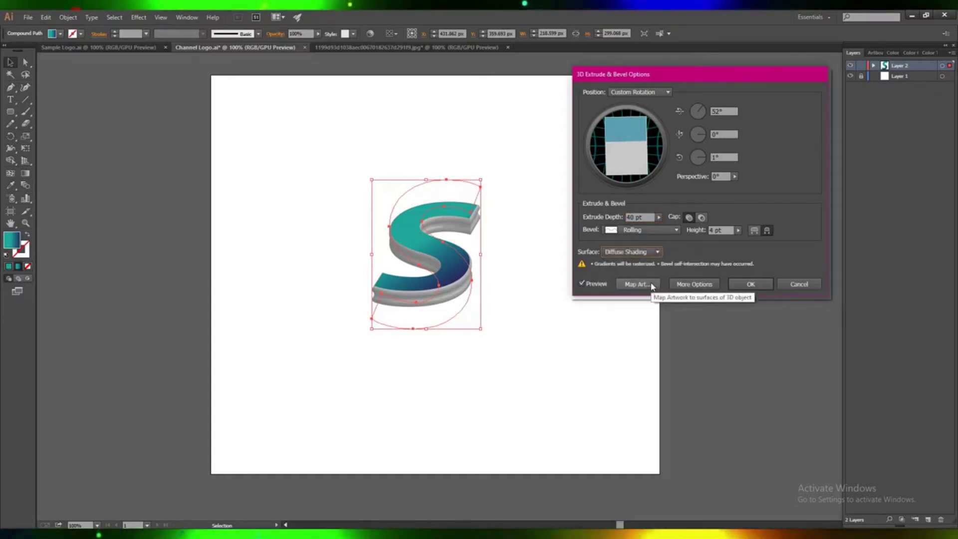
left_click(649, 252)
left_click(649, 262)
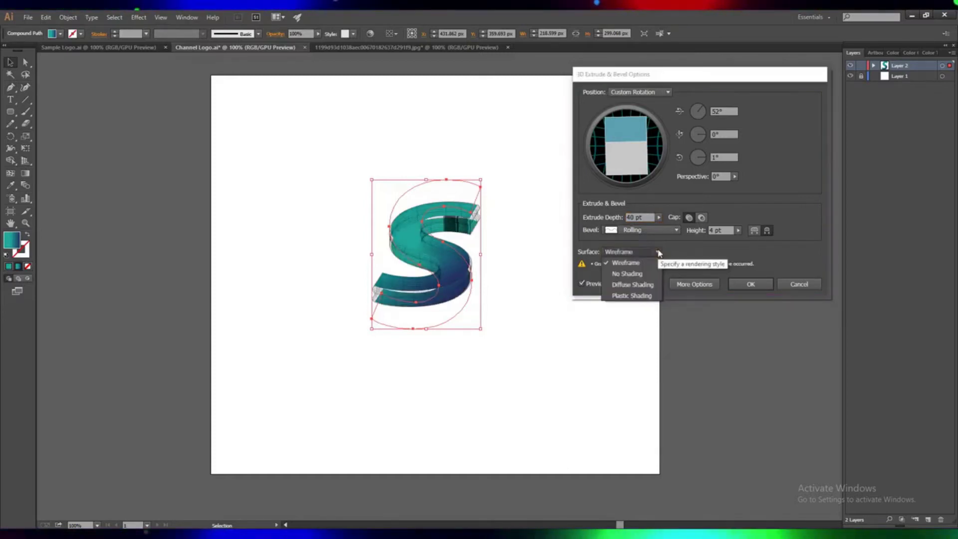
left_click(644, 284)
left_click(651, 252)
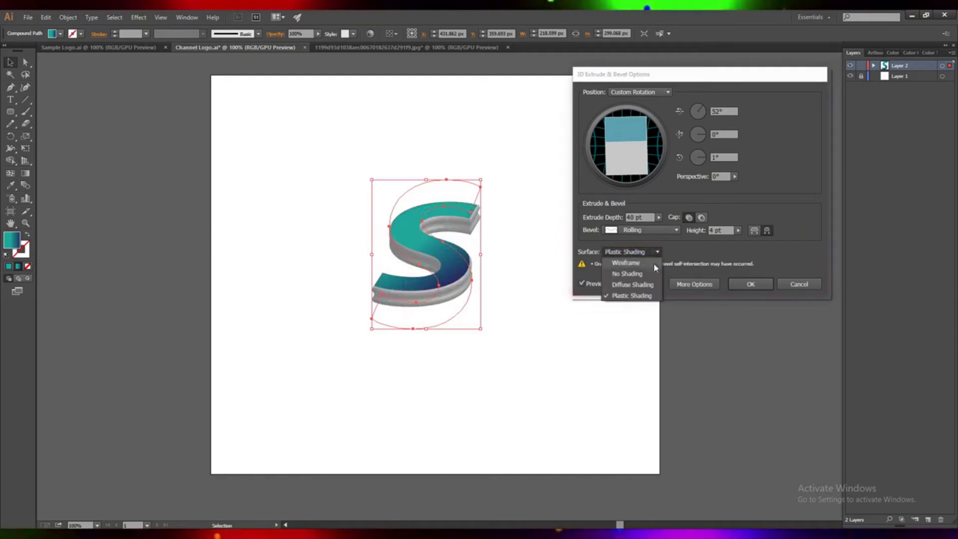
left_click(648, 283)
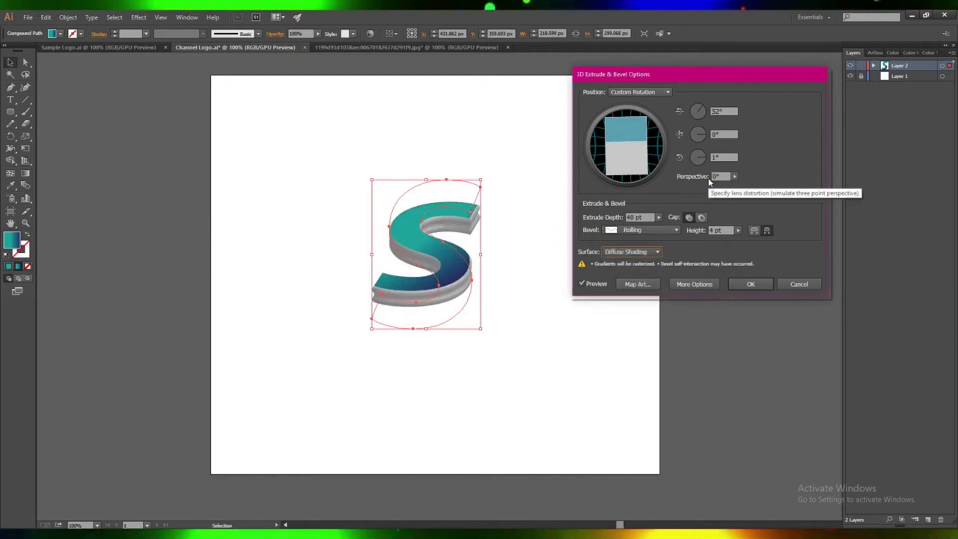
Raise the rolling bevel's height, entering 5 pt.
left_click(739, 231)
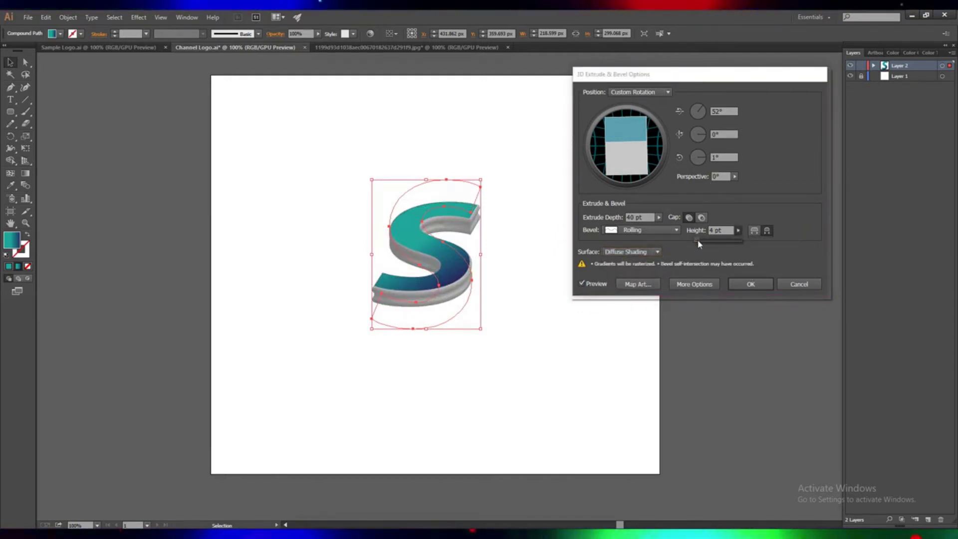
left_click_drag(699, 244, 702, 244)
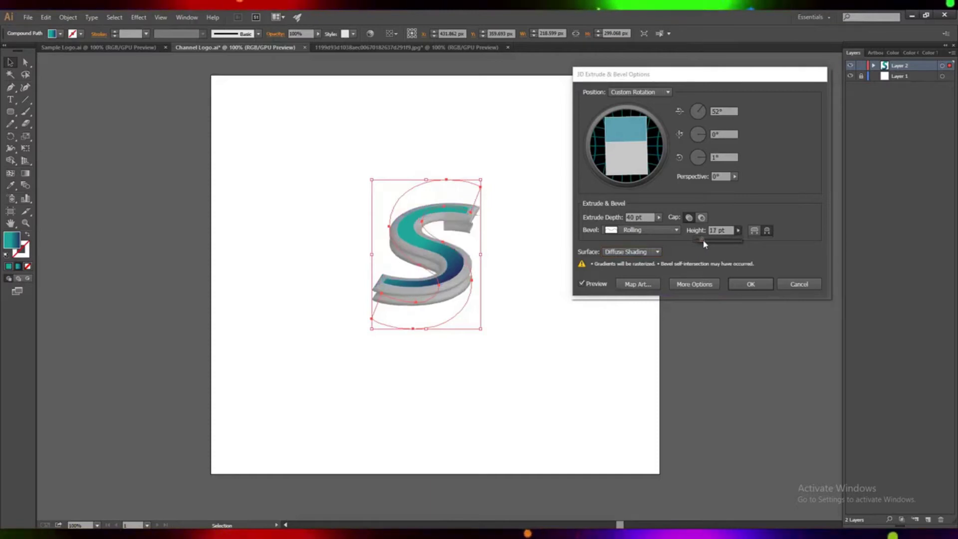
left_click(708, 237)
type("5pt")
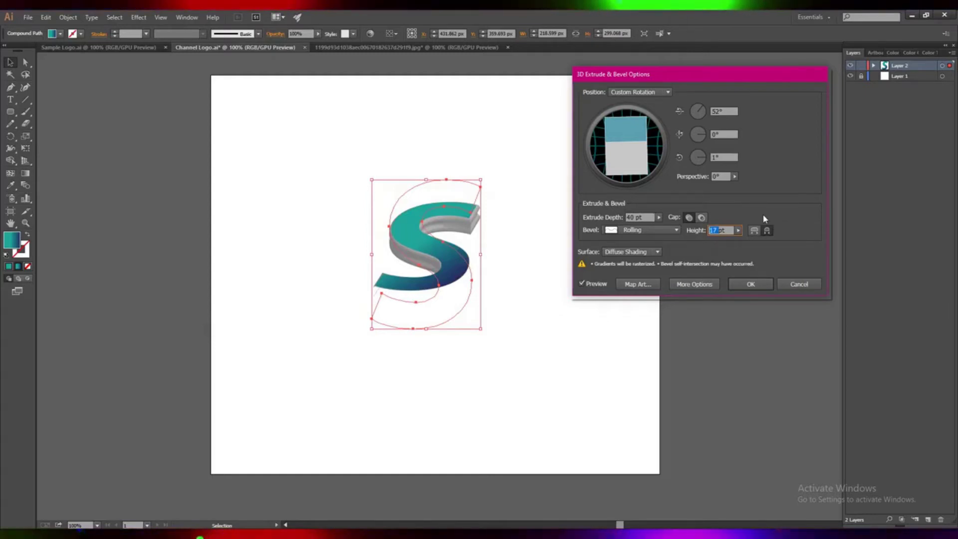
double_click(725, 230)
type("4")
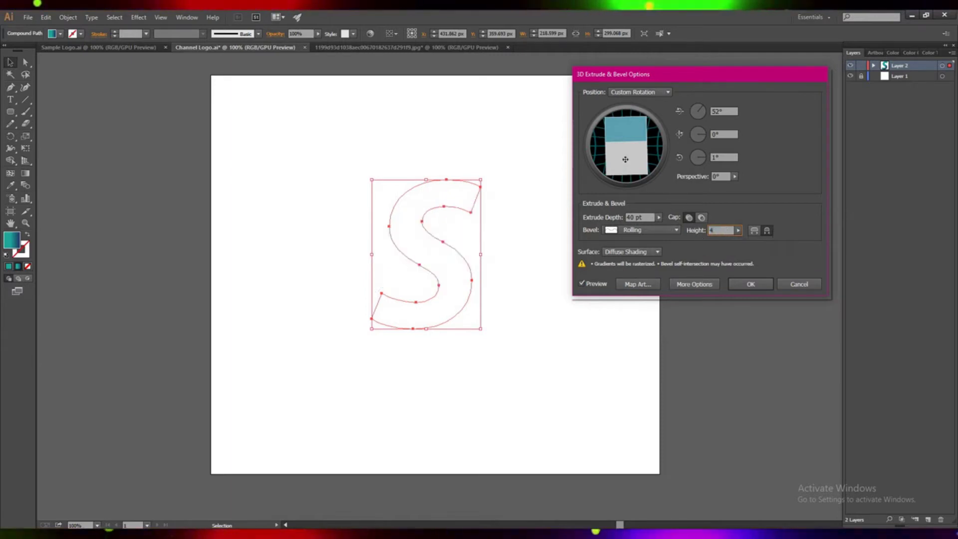
Apply the 3D effect, move the S down and right, and deselect it.
left_click(750, 285)
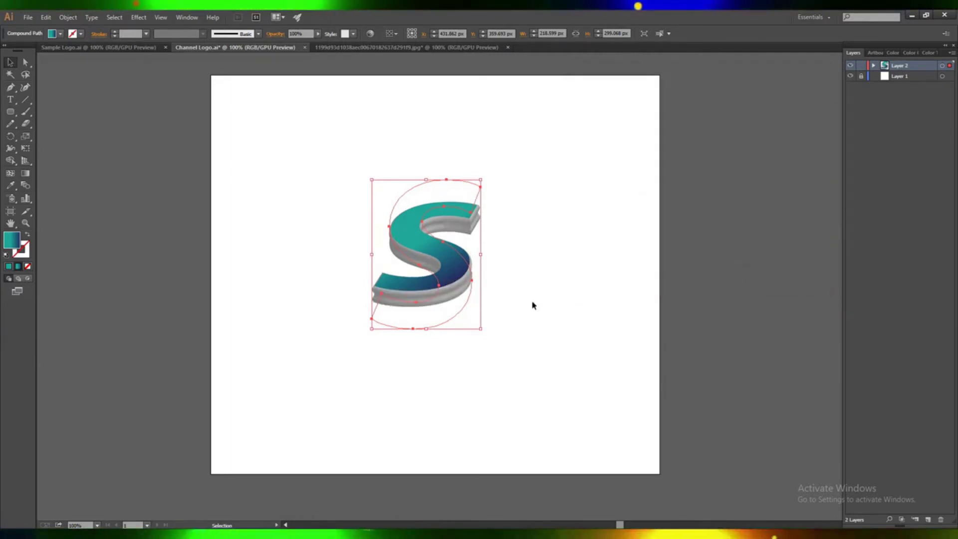
left_click_drag(449, 279, 500, 327)
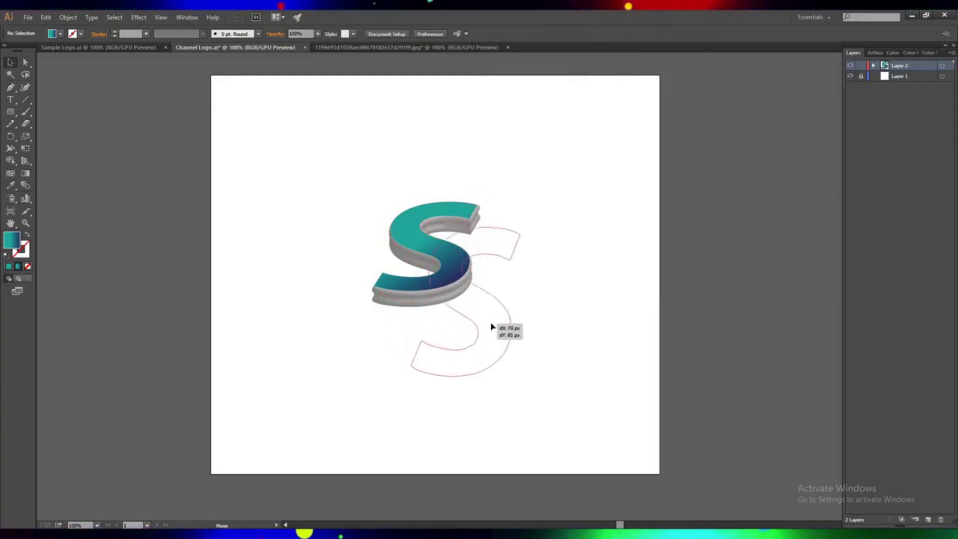
left_click(555, 353)
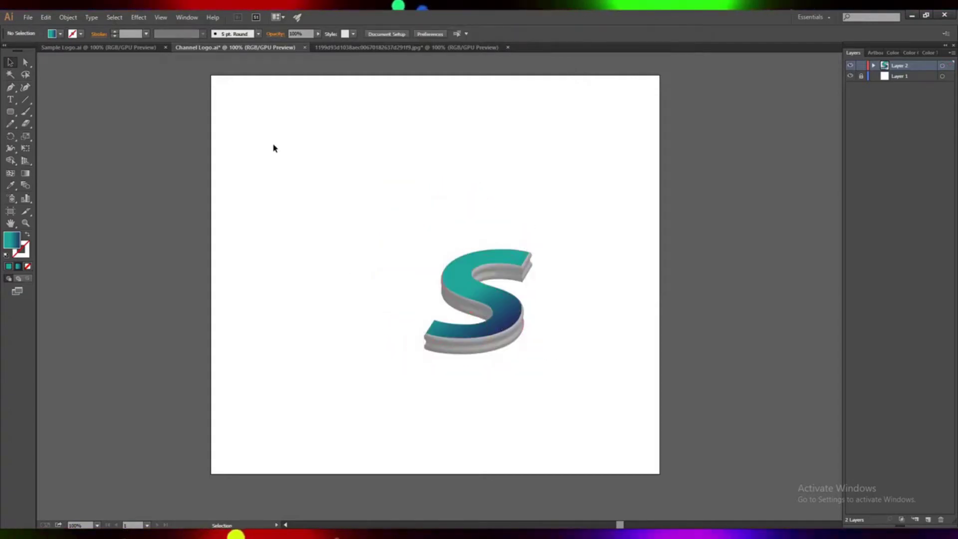
Type a letter P near the top-left and set it in Magneto Bold.
left_click(10, 100)
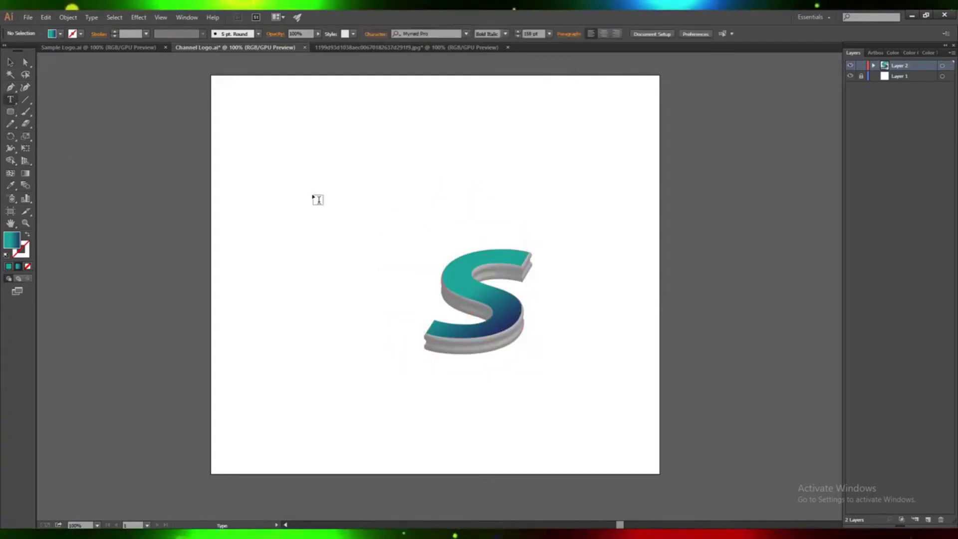
left_click(296, 159)
type("P")
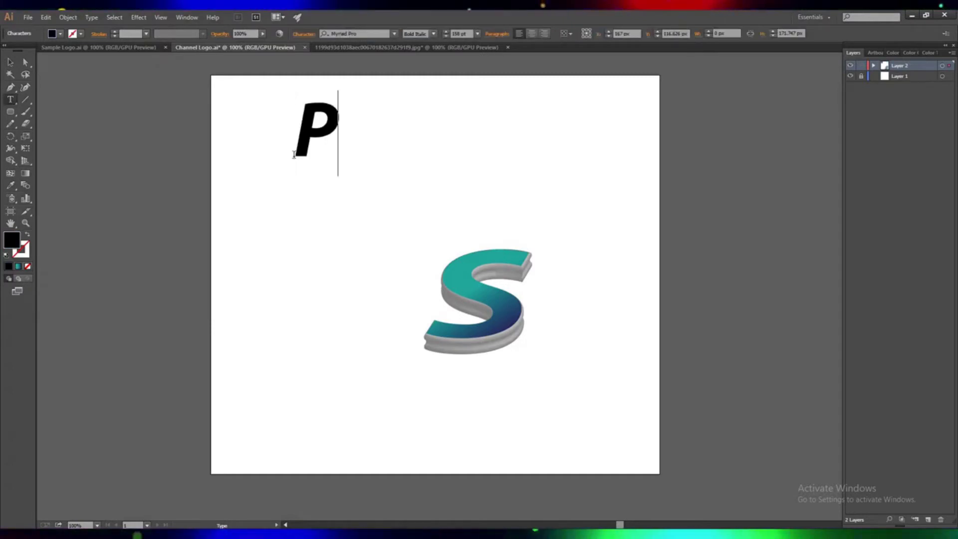
left_click_drag(332, 128, 289, 132)
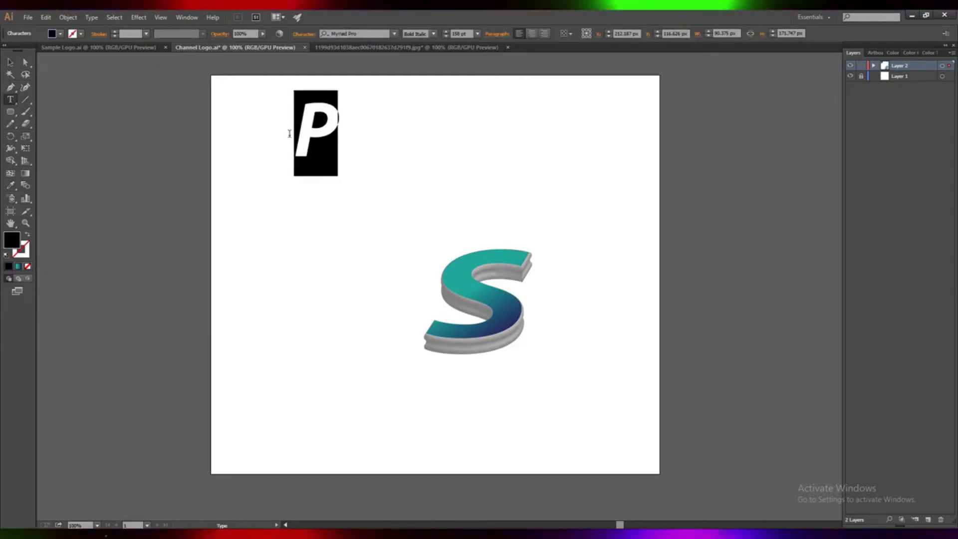
left_click(394, 33)
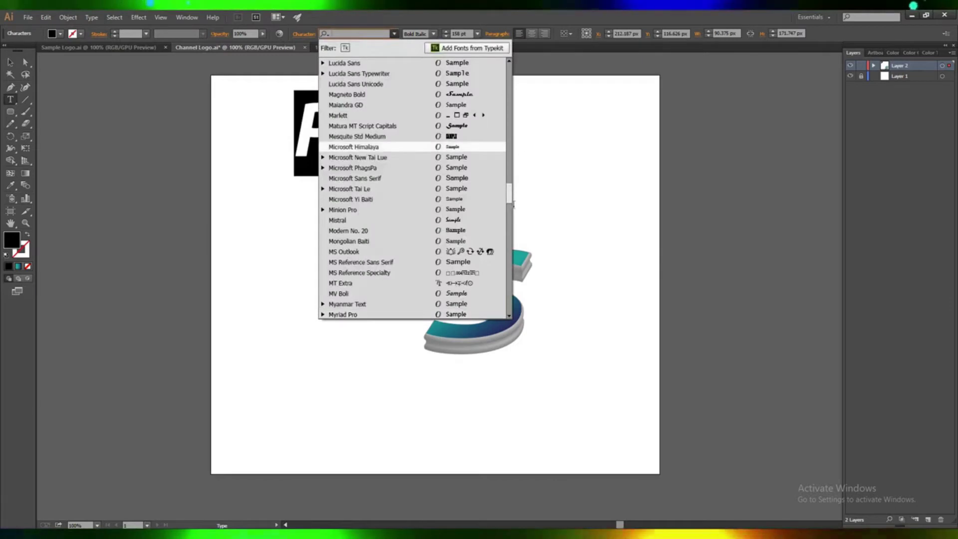
left_click(379, 126)
left_click(394, 34)
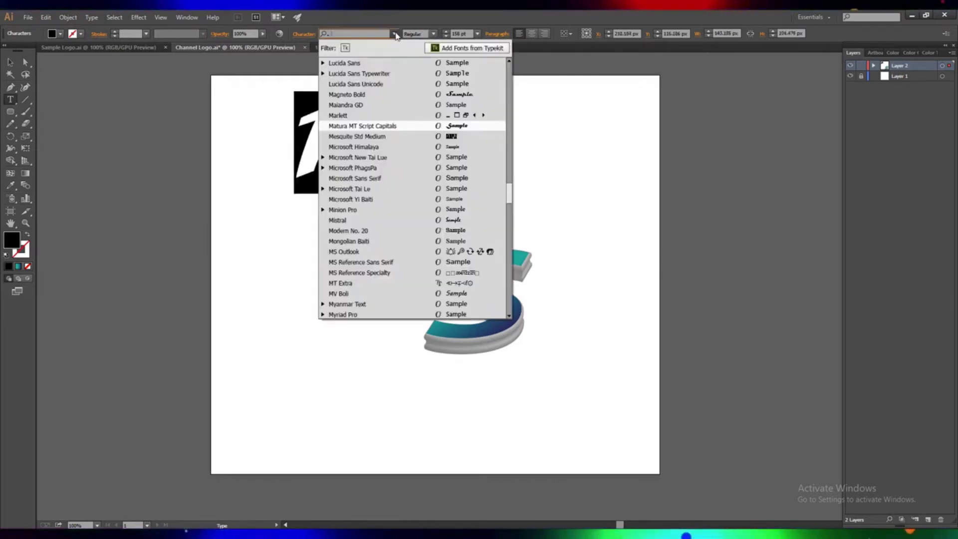
scroll(470, 210, "up", 3)
scroll(469, 215, "up", 2)
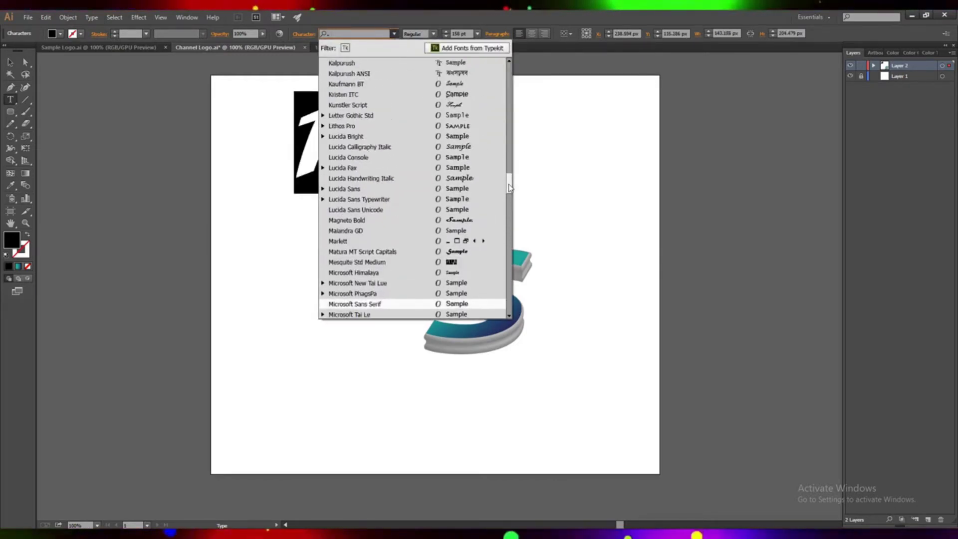
left_click(469, 220)
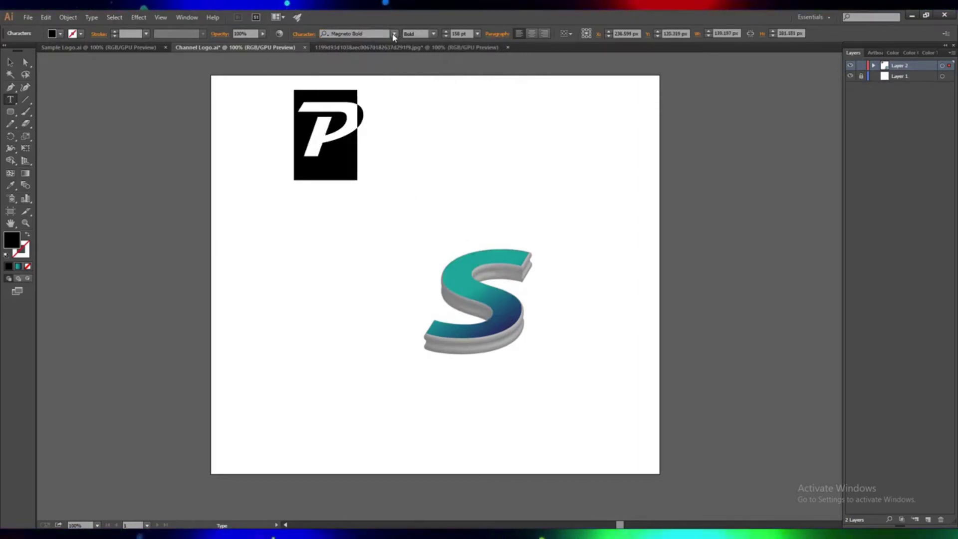
Enlarge the P and move it over the S.
left_click(10, 64)
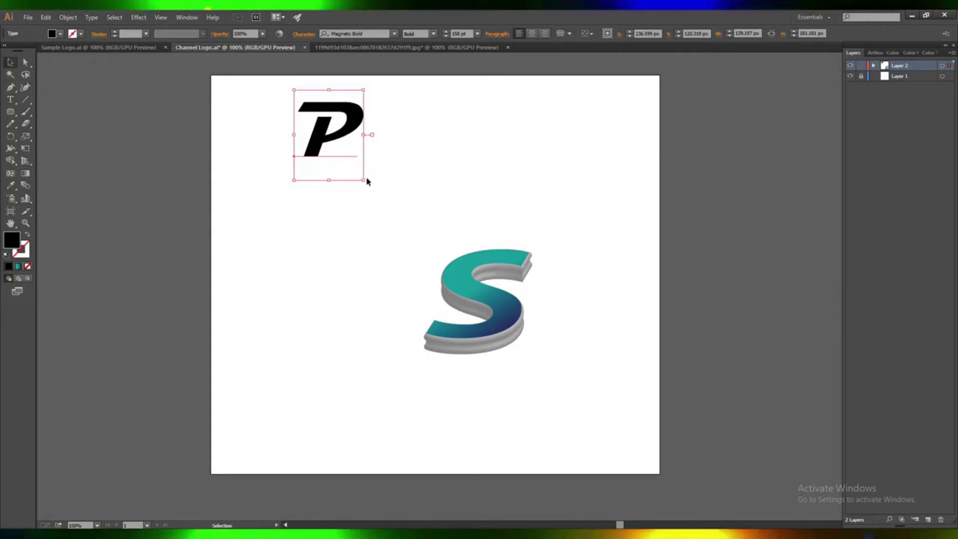
left_click_drag(318, 145, 323, 232)
mouse_move(370, 267)
left_mouse_down()
mouse_move(485, 351)
mouse_move(423, 336)
left_mouse_up()
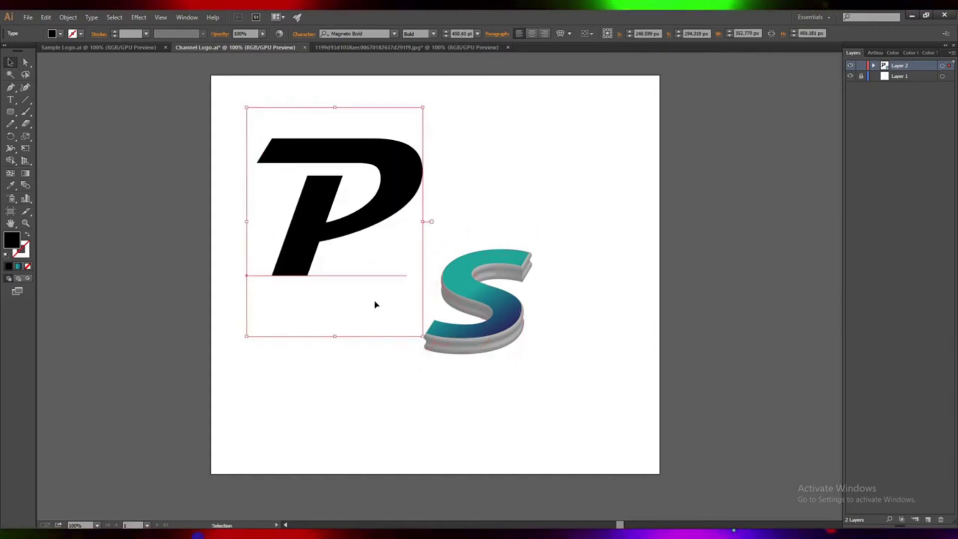
left_click_drag(318, 237, 404, 263)
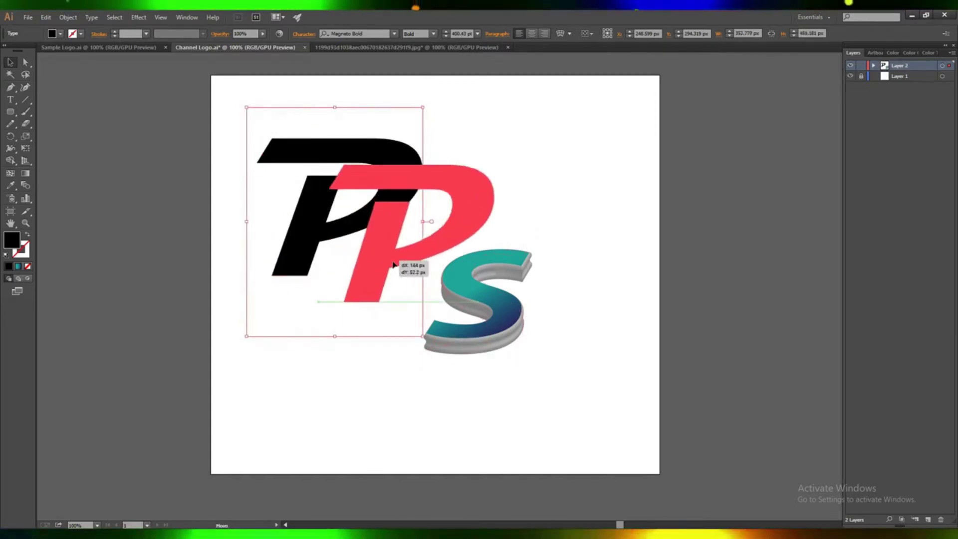
Convert the P to outlines and place it up and left of the S.
right_click(405, 265)
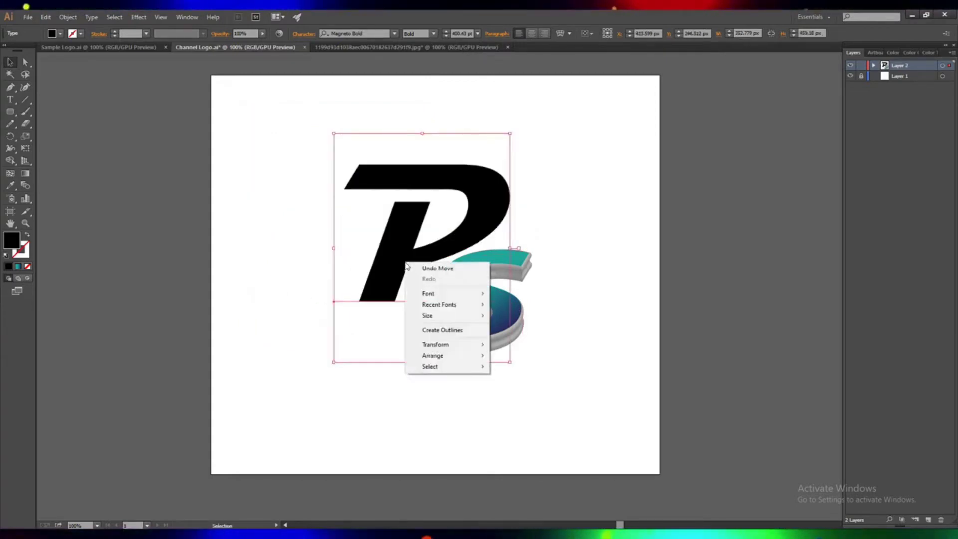
left_click(437, 330)
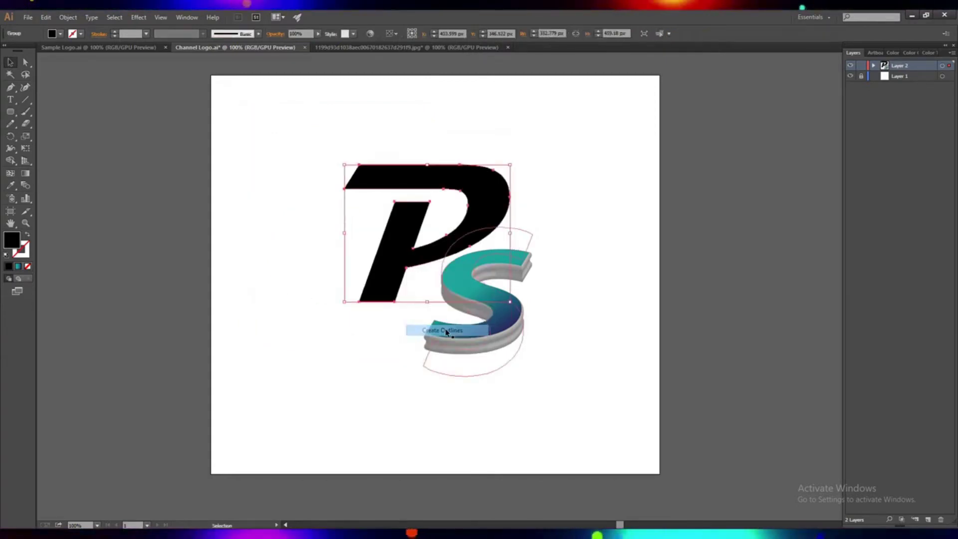
double_click(399, 277)
left_click(43, 60)
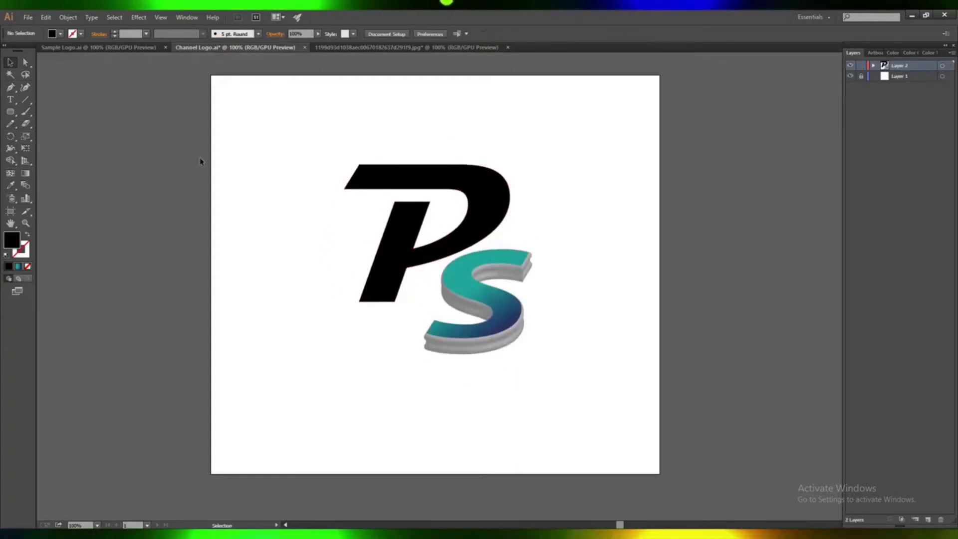
left_click_drag(410, 228, 316, 199)
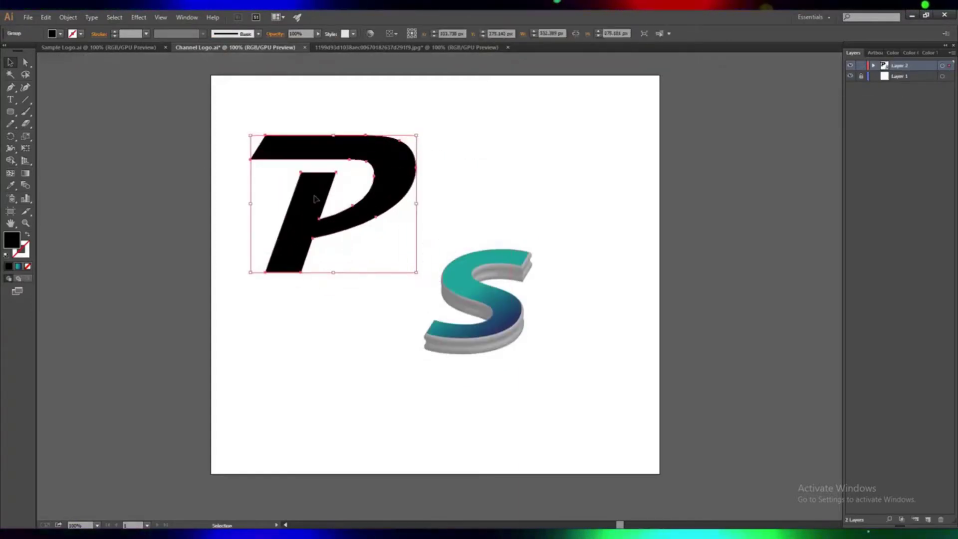
left_click(68, 20)
mouse_move(95, 343)
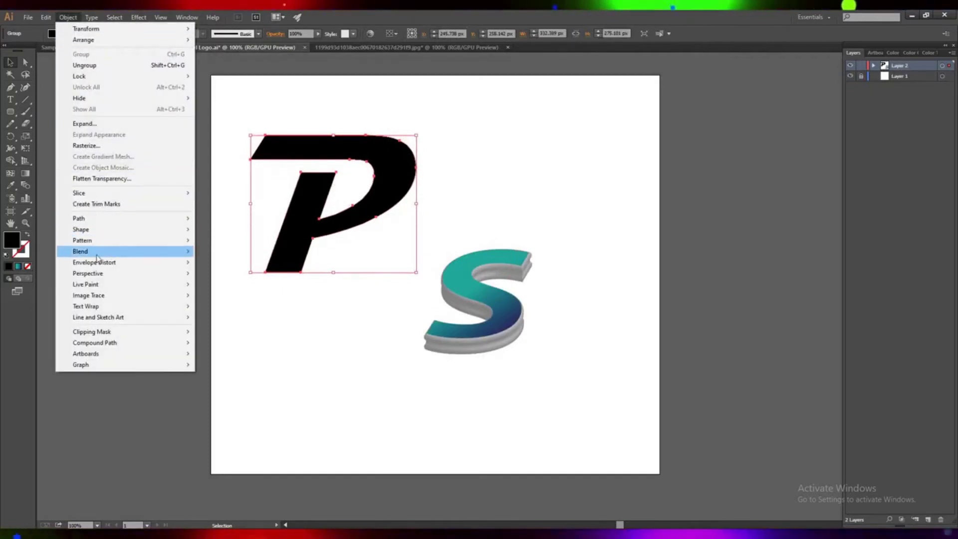
Make the P a compound path with a magenta-to-purple linear gradient fill.
left_click(216, 343)
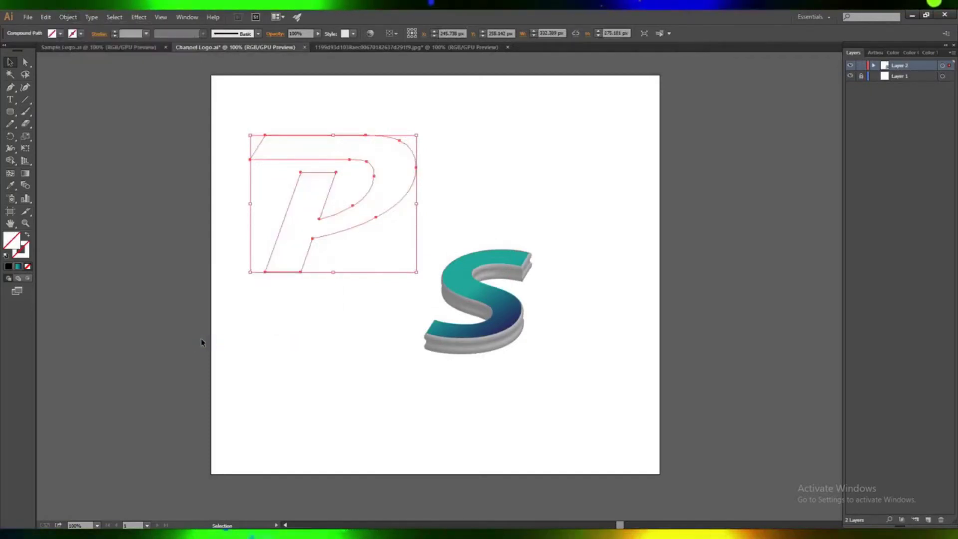
left_click(16, 267)
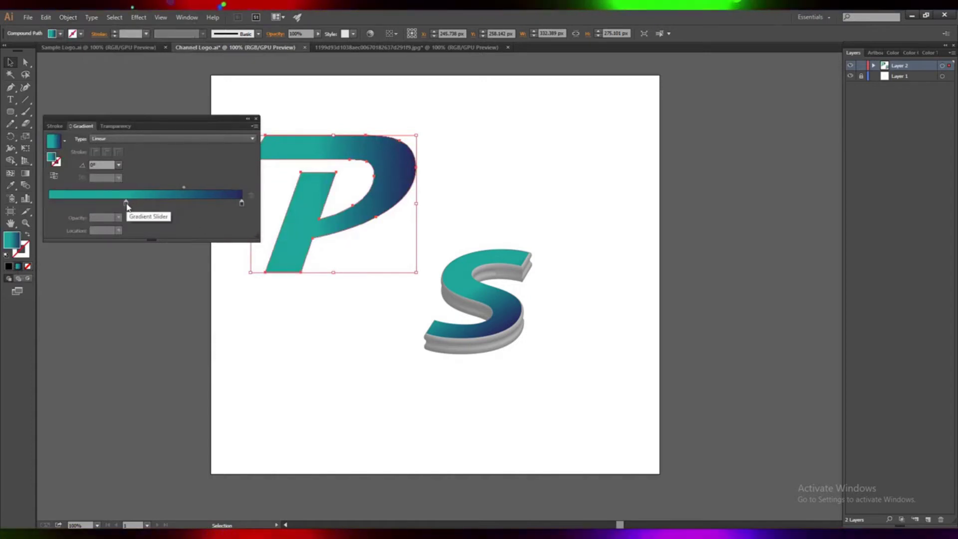
double_click(126, 202)
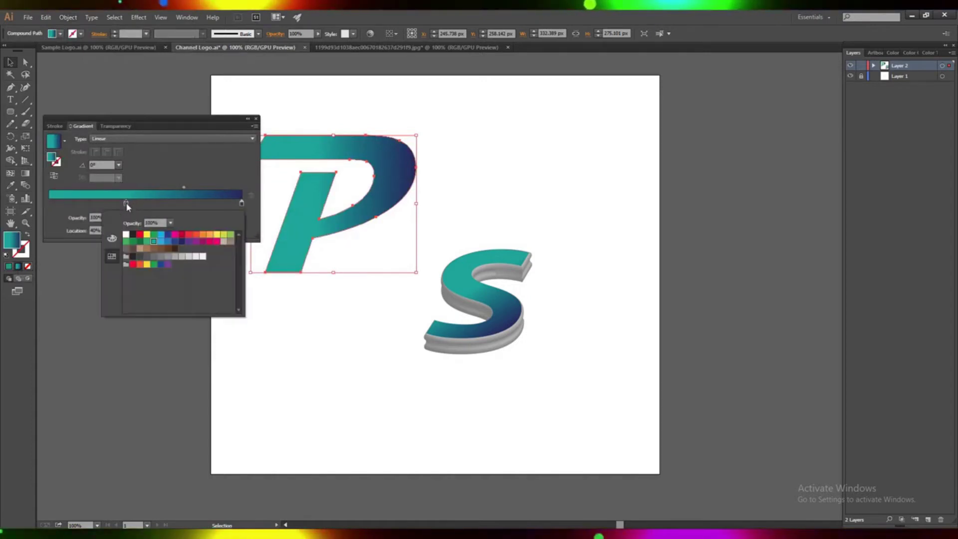
left_click(174, 238)
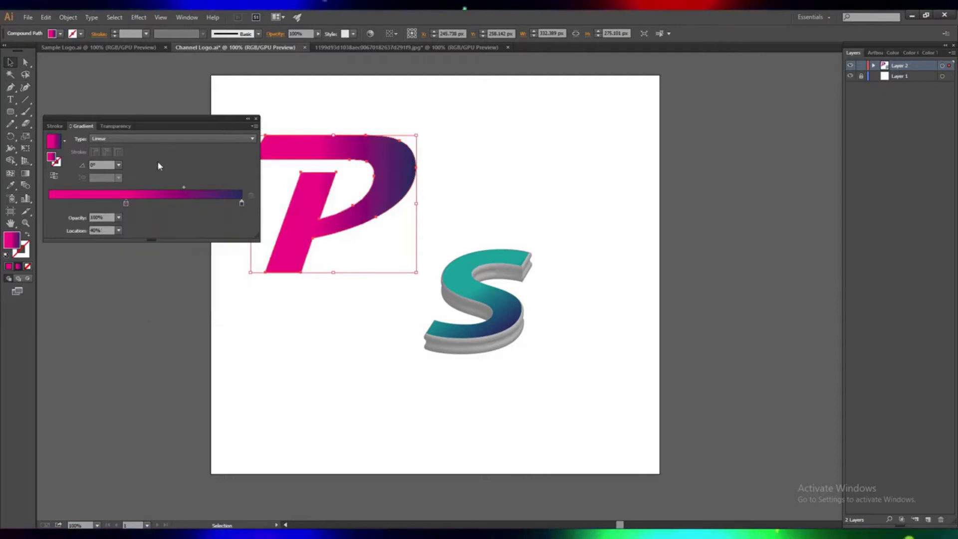
double_click(242, 203)
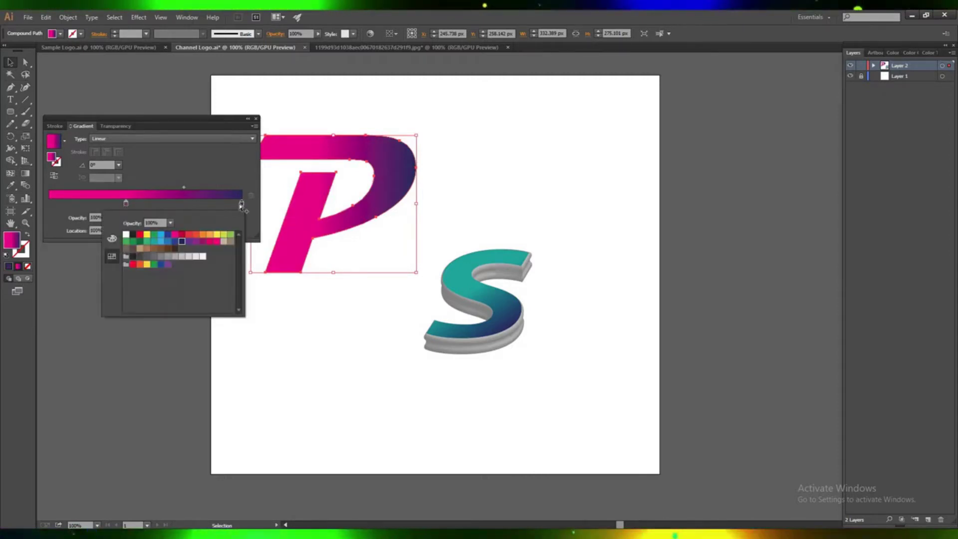
left_click(209, 241)
left_click(203, 242)
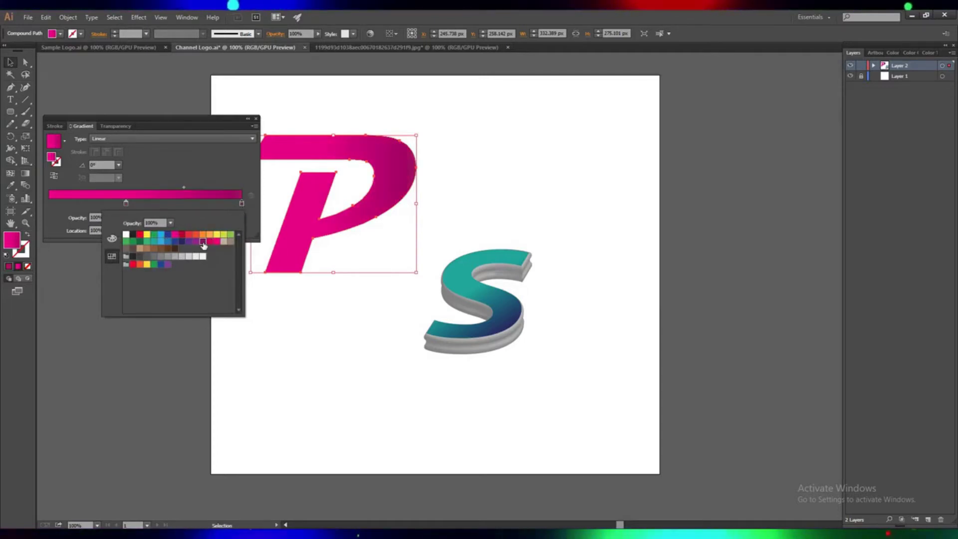
left_click(196, 242)
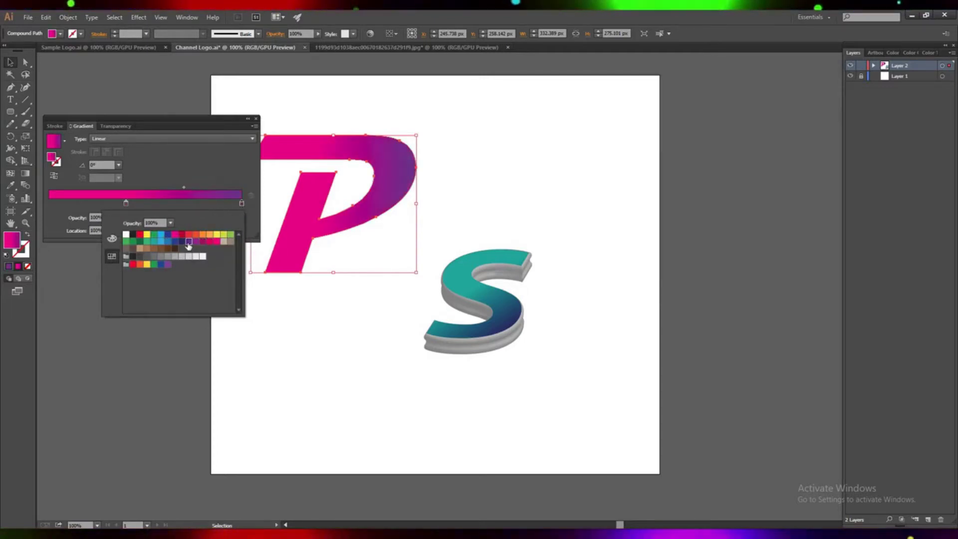
left_click(182, 158)
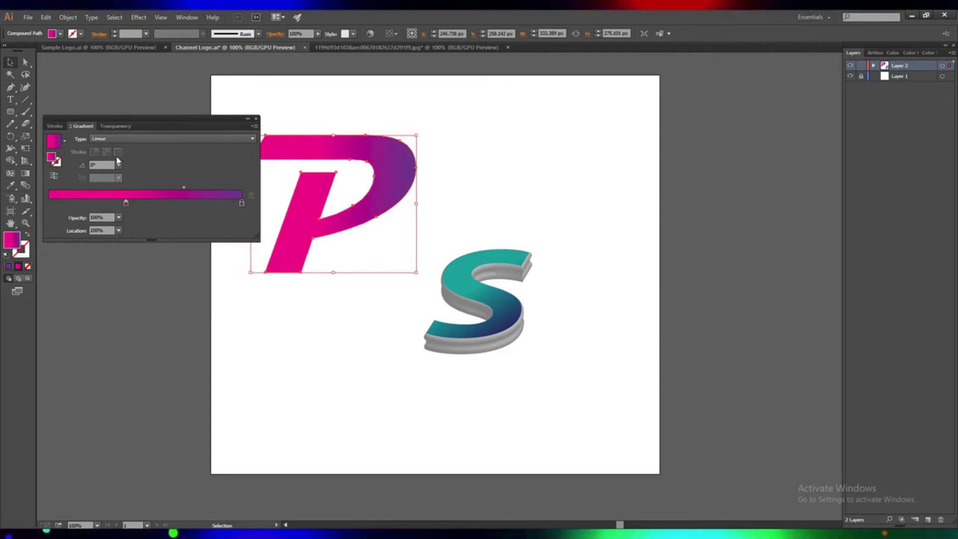
left_click(256, 120)
Try gradient angles of -45°, 45° and 135° on the P.
left_click(25, 173)
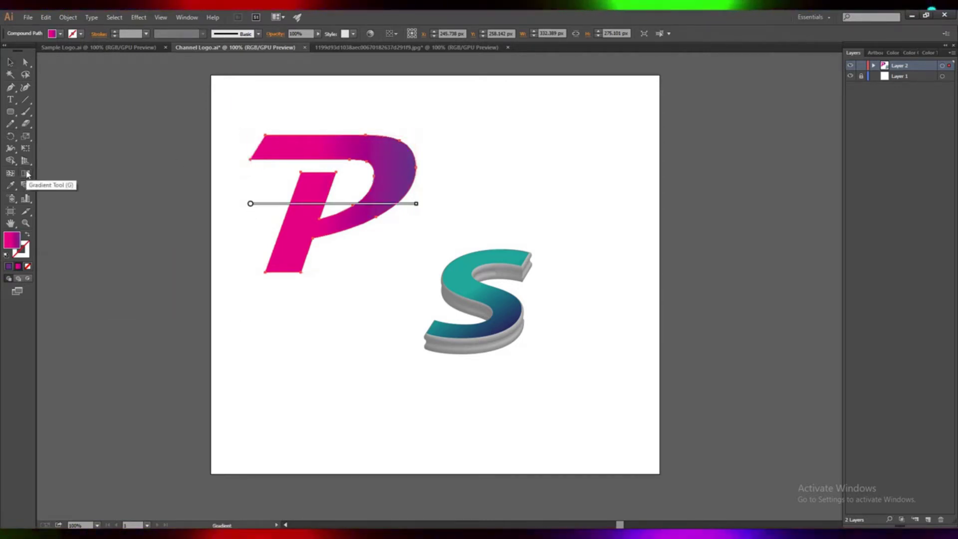
double_click(25, 173)
left_click(118, 165)
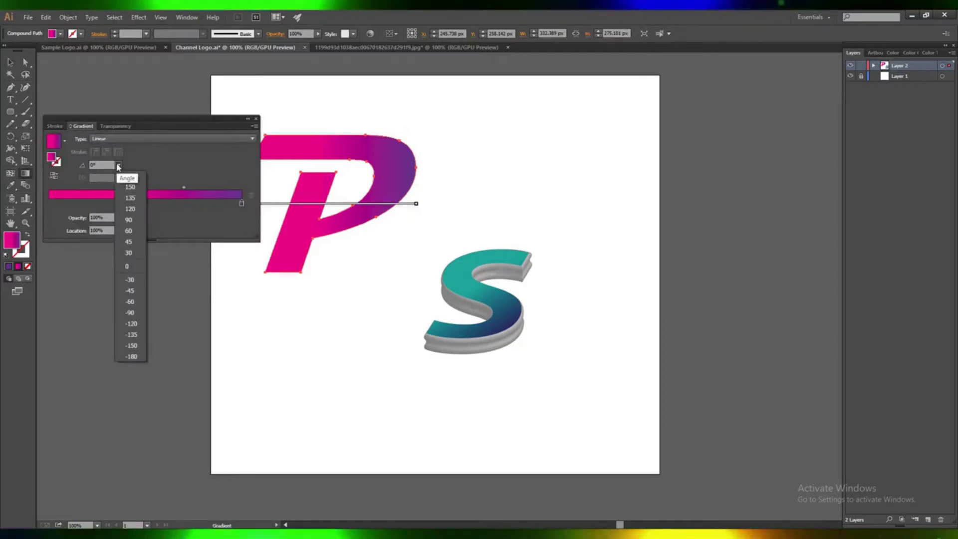
left_click(134, 292)
left_click(119, 164)
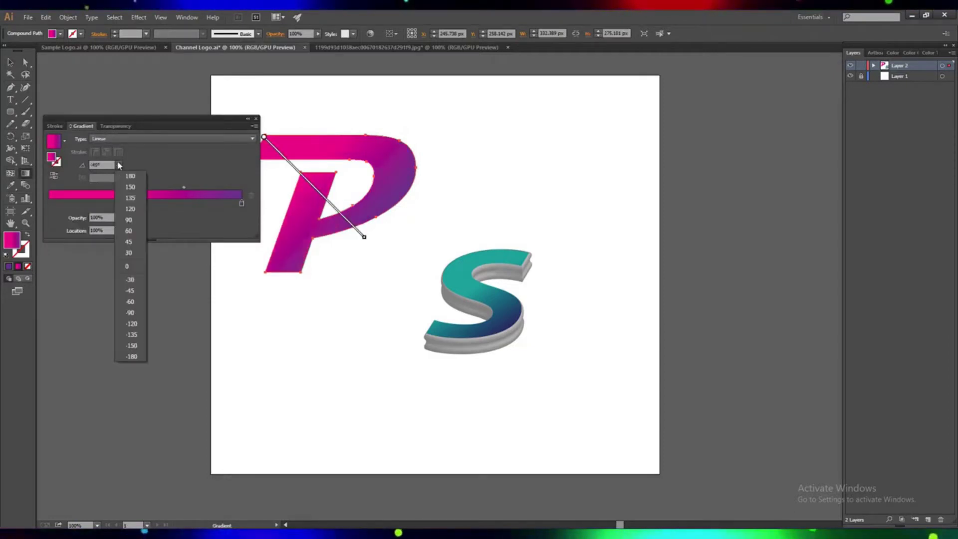
left_click(134, 247)
left_click(118, 165)
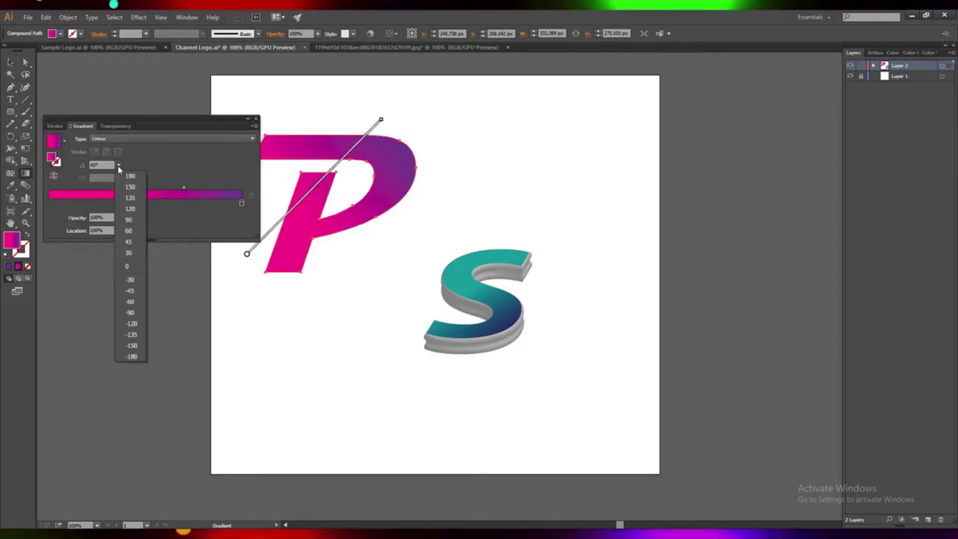
left_click(133, 203)
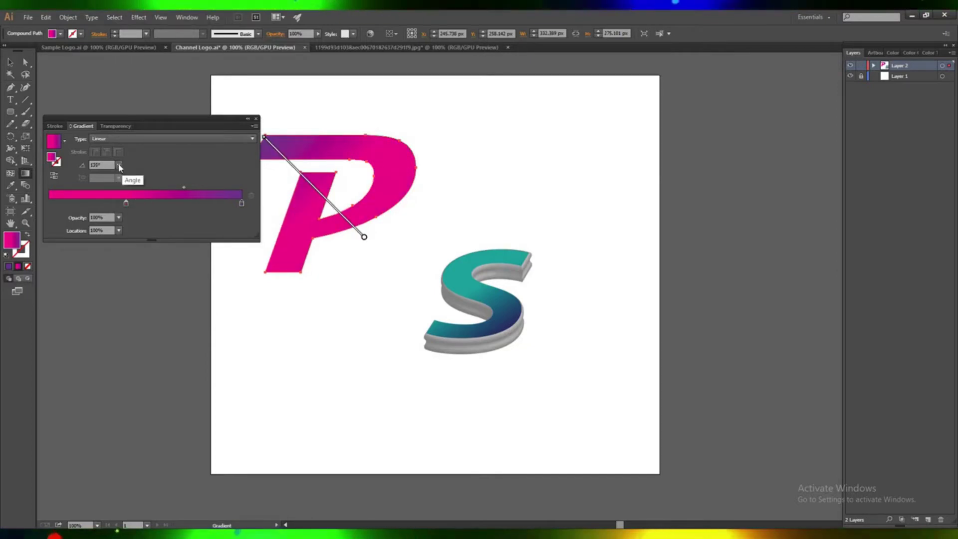
Test purple stop locations of 50%, 30% and 40%, then undo the last change.
left_click(118, 230)
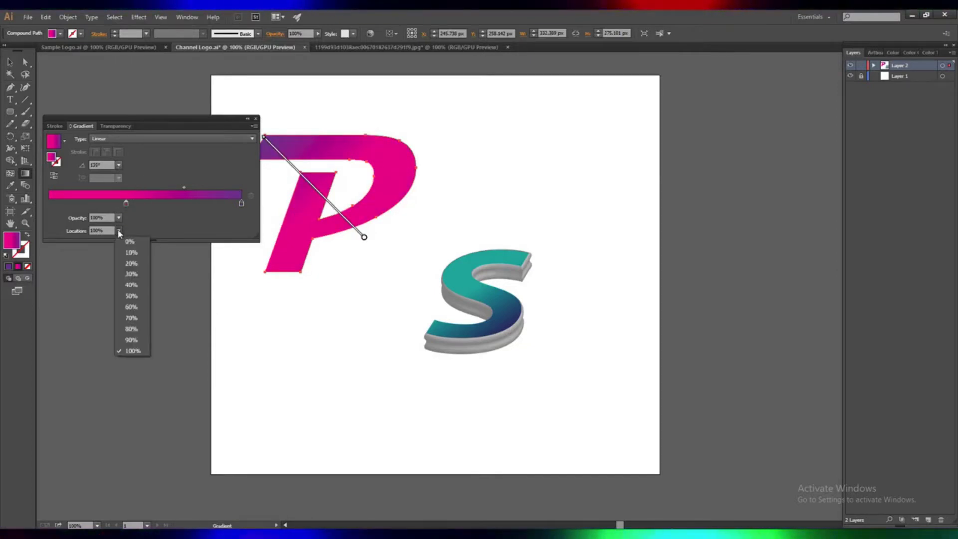
left_click(138, 297)
left_click(119, 230)
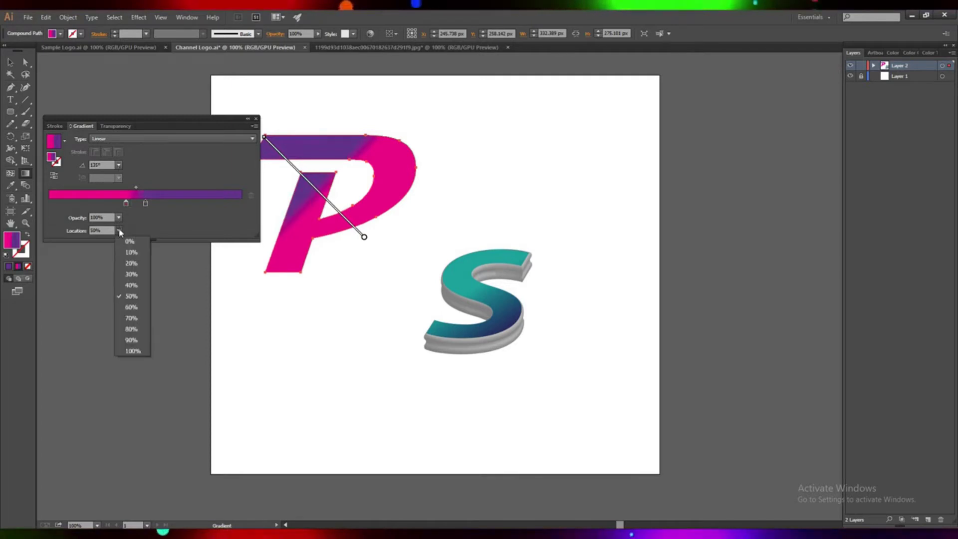
left_click(134, 263)
left_click(119, 231)
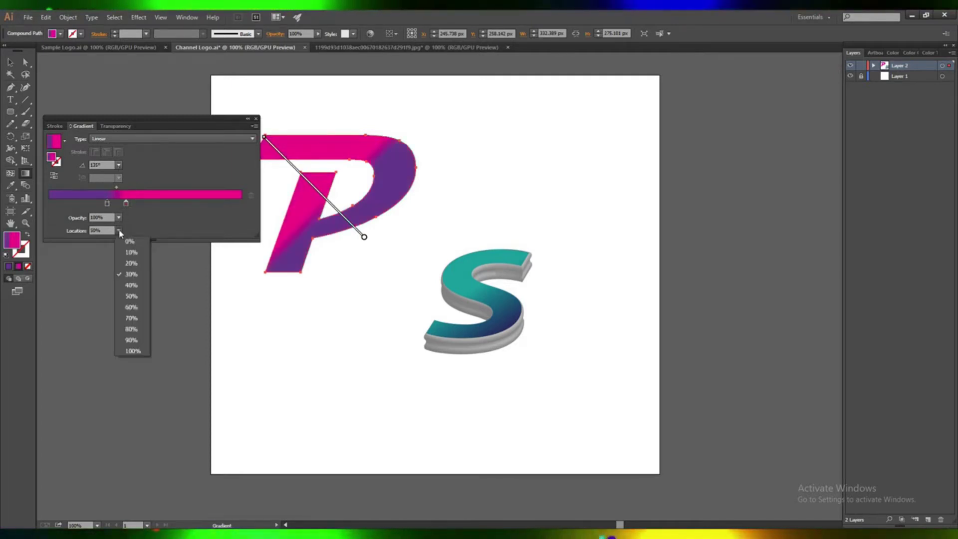
left_click(135, 285)
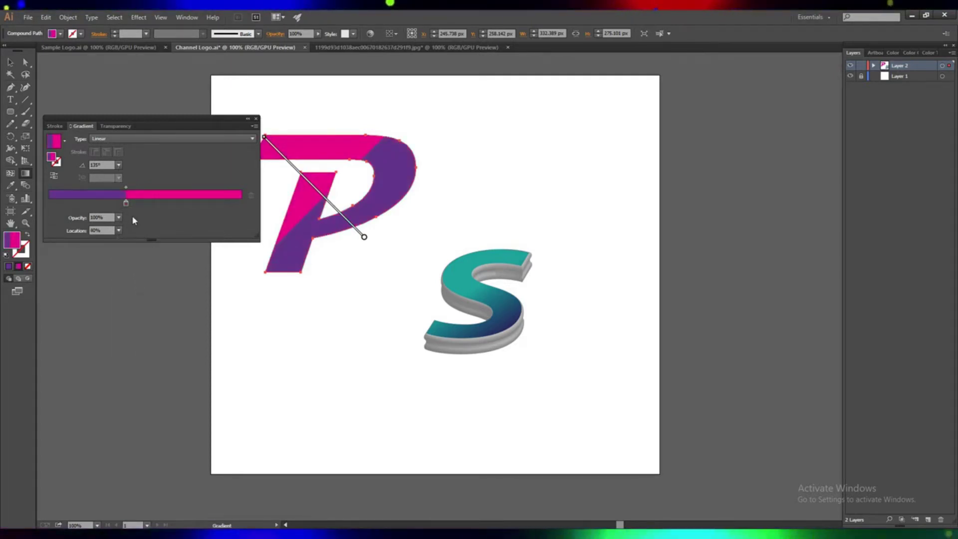
key("ctrl+z")
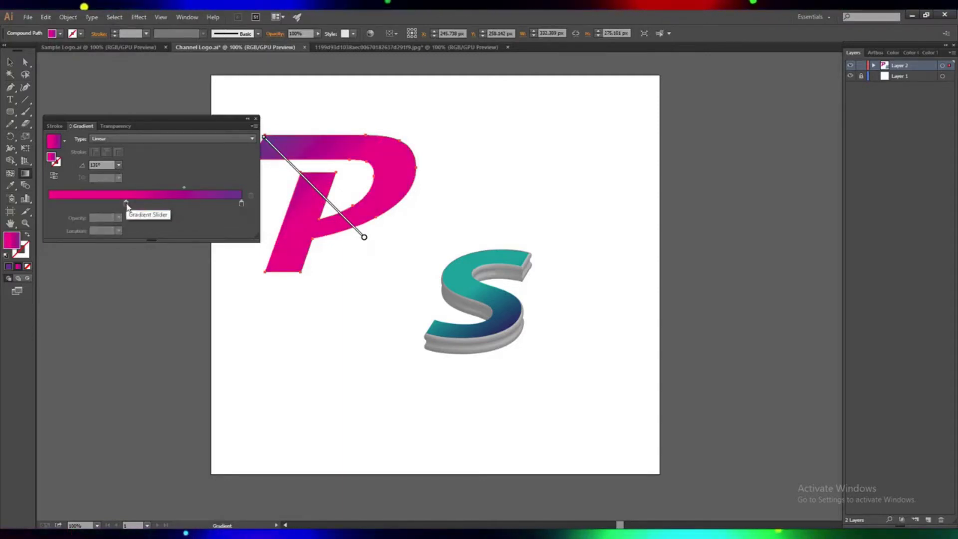
Set the P's gradient angle to about 150° and return to the Selection tool.
left_click(119, 166)
left_click(130, 187)
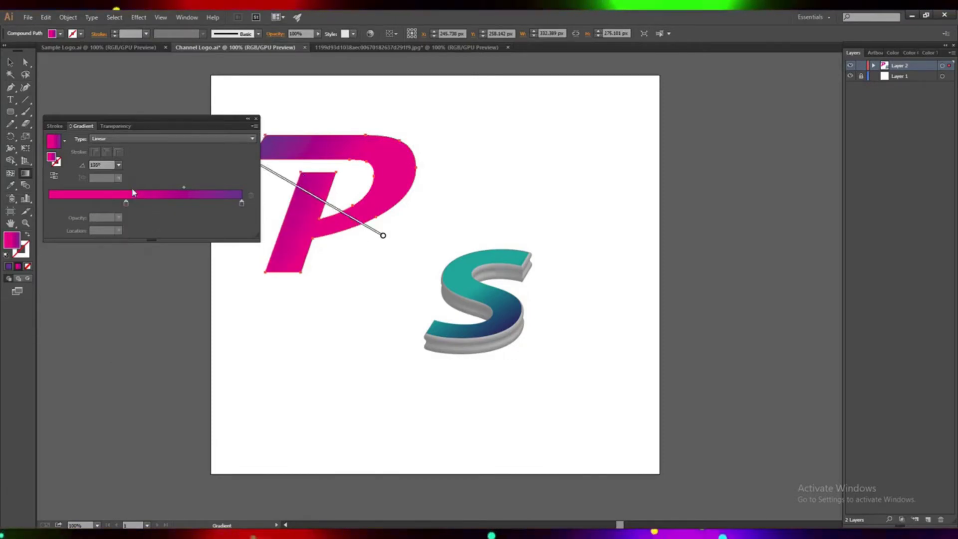
left_click(256, 118)
key("v")
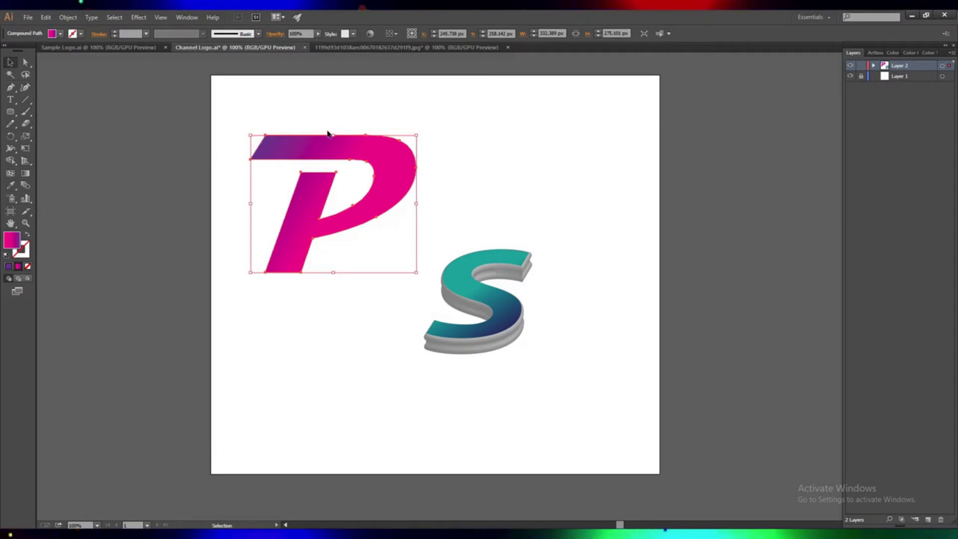
Apply 3D Extrude & Bevel to the P with a Rounded bevel, 40 pt depth and Diffuse Shading.
left_click(140, 18)
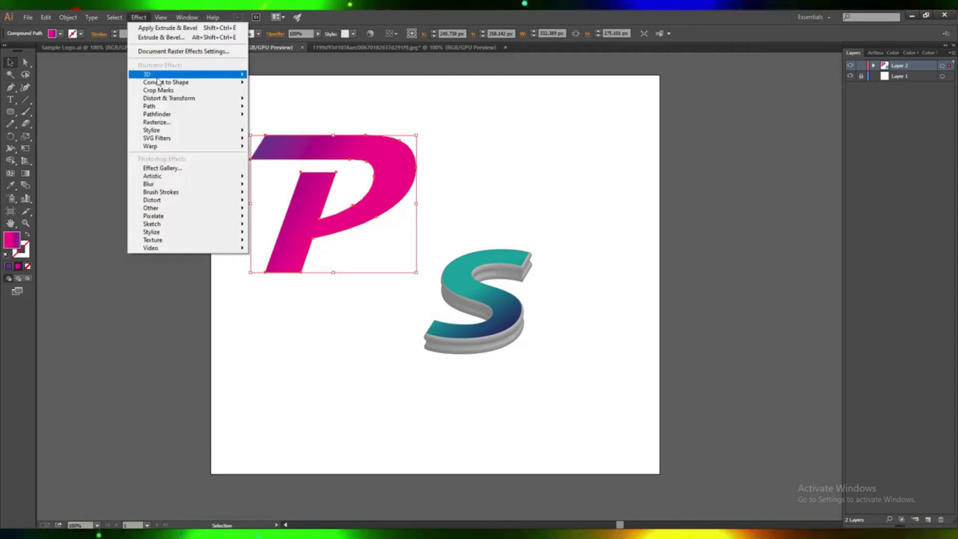
mouse_move(150, 74)
left_click(272, 77)
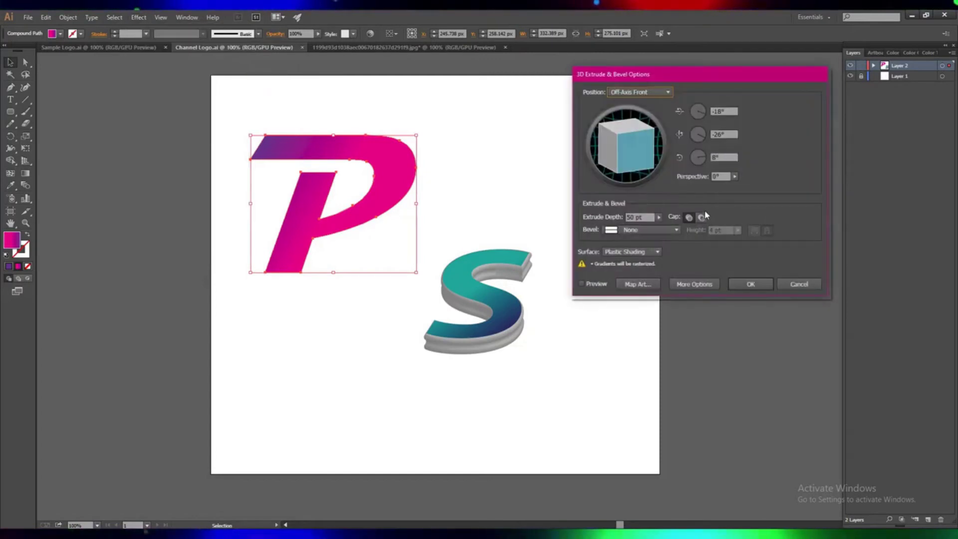
left_click(582, 284)
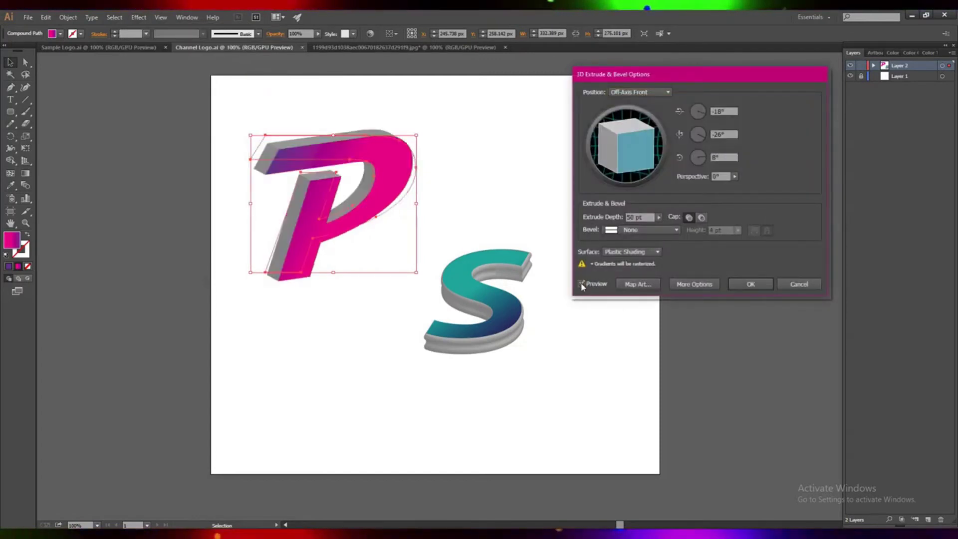
left_click(676, 230)
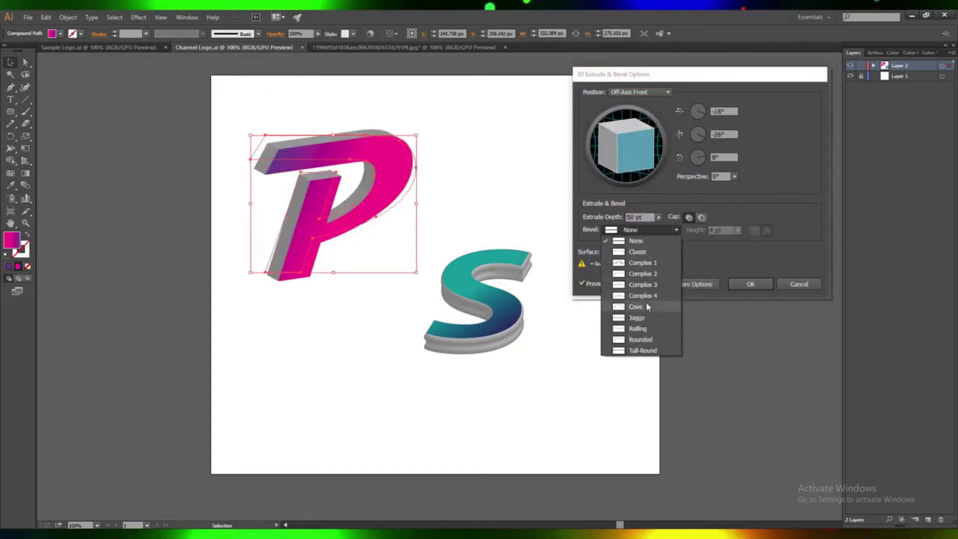
left_click(643, 339)
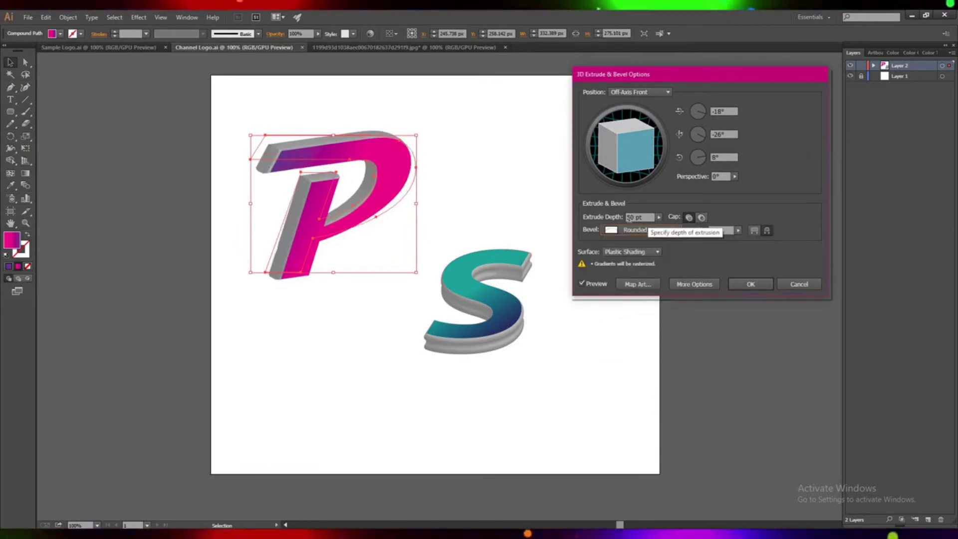
type("40")
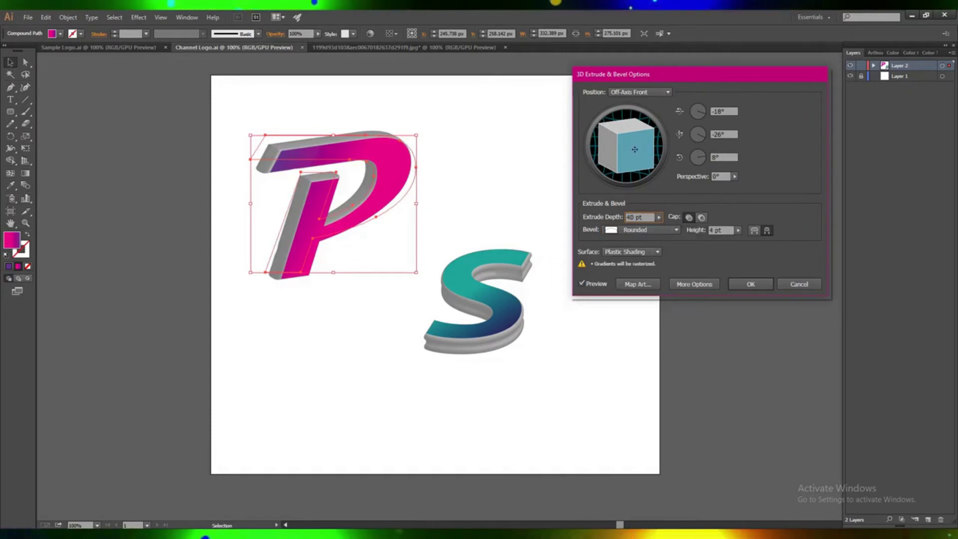
left_click(634, 149)
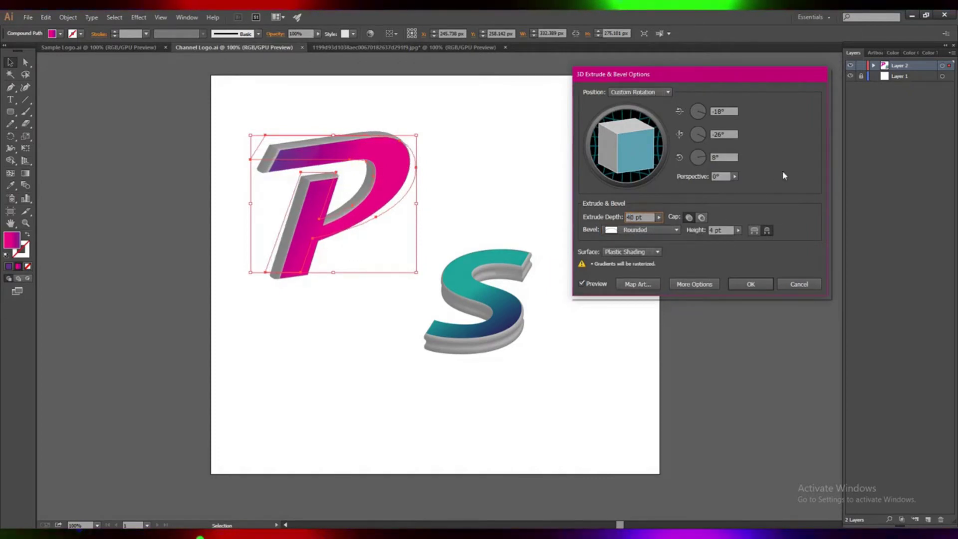
left_click(632, 252)
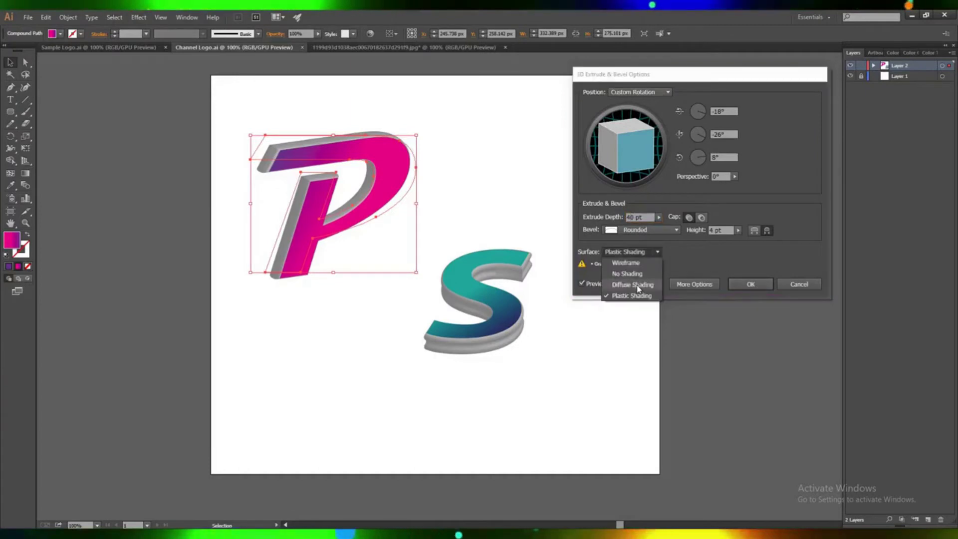
left_click(633, 285)
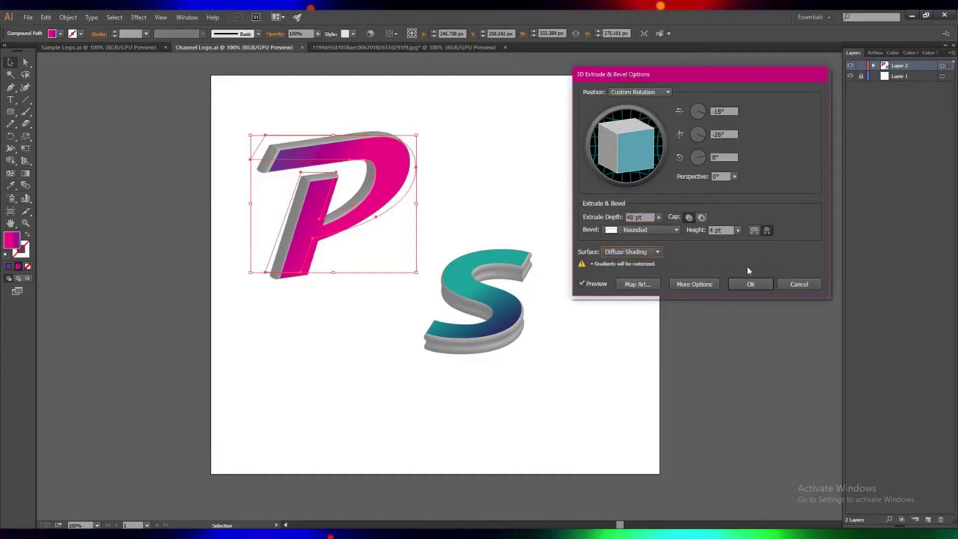
left_click(750, 283)
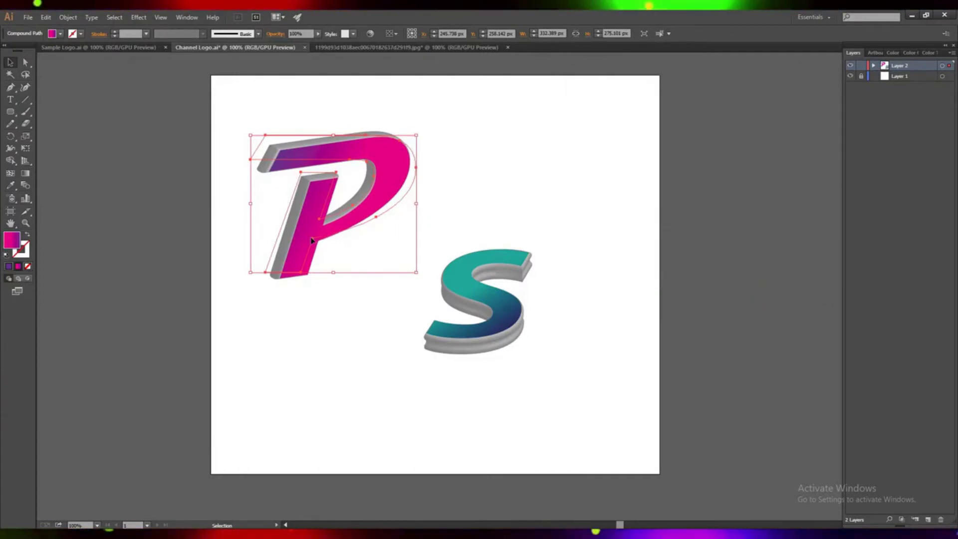
Overlap the P and S, tilting the S about 16 degrees beneath the P.
left_click_drag(311, 241, 413, 256)
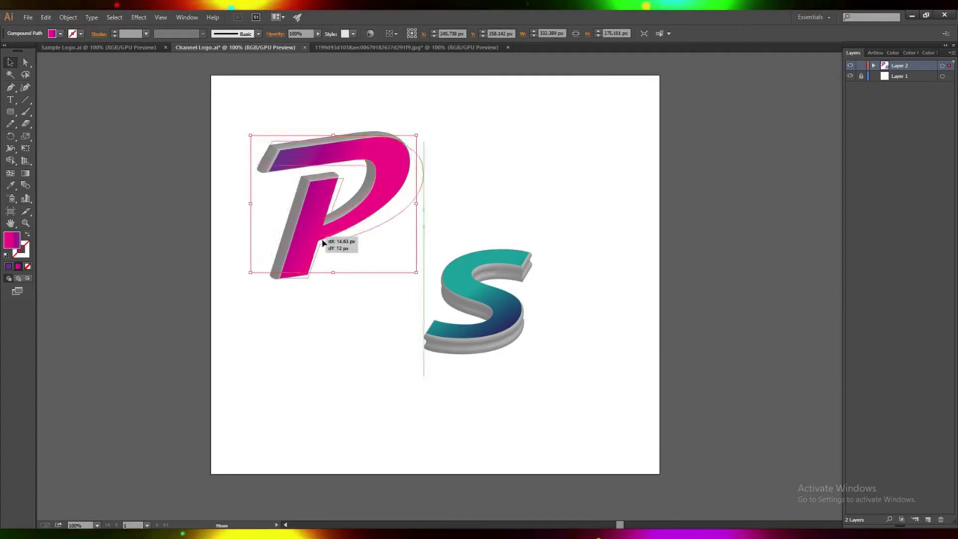
left_click(477, 318)
left_click_drag(500, 330, 463, 302)
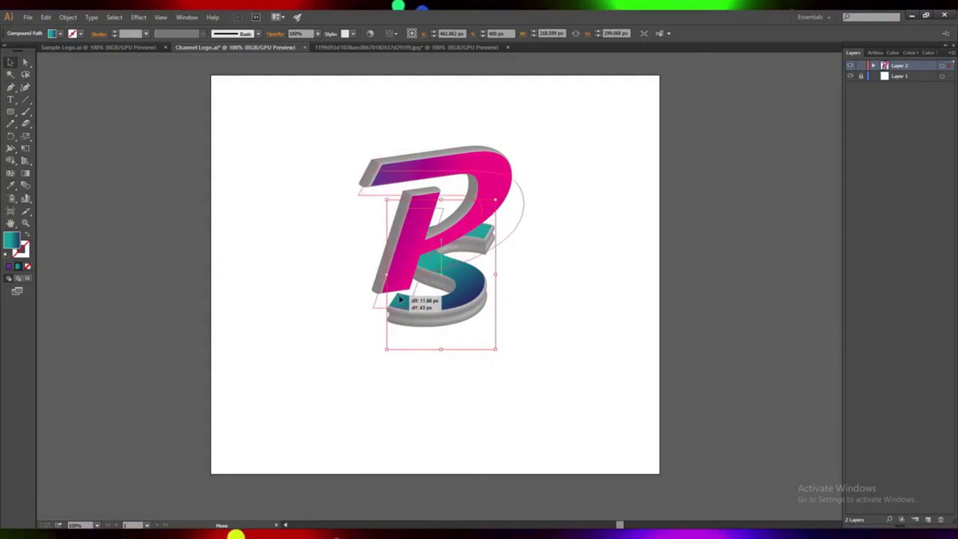
left_click_drag(399, 282, 407, 303)
left_click(470, 292)
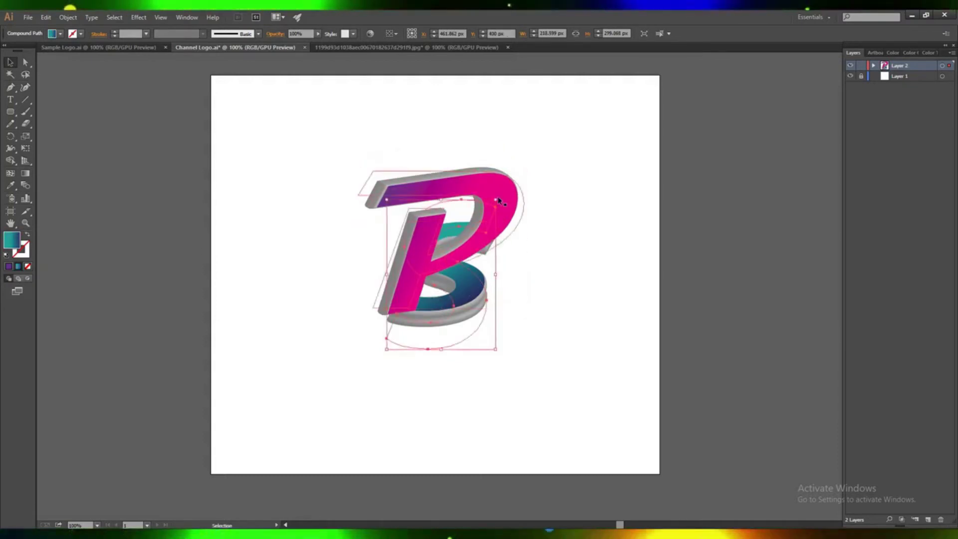
left_click_drag(496, 351, 469, 361)
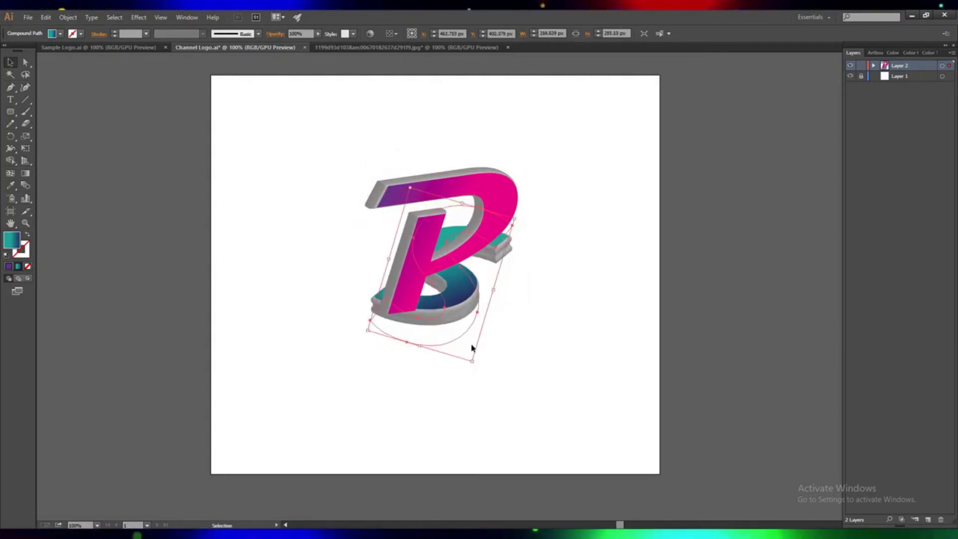
left_click_drag(458, 293, 478, 293)
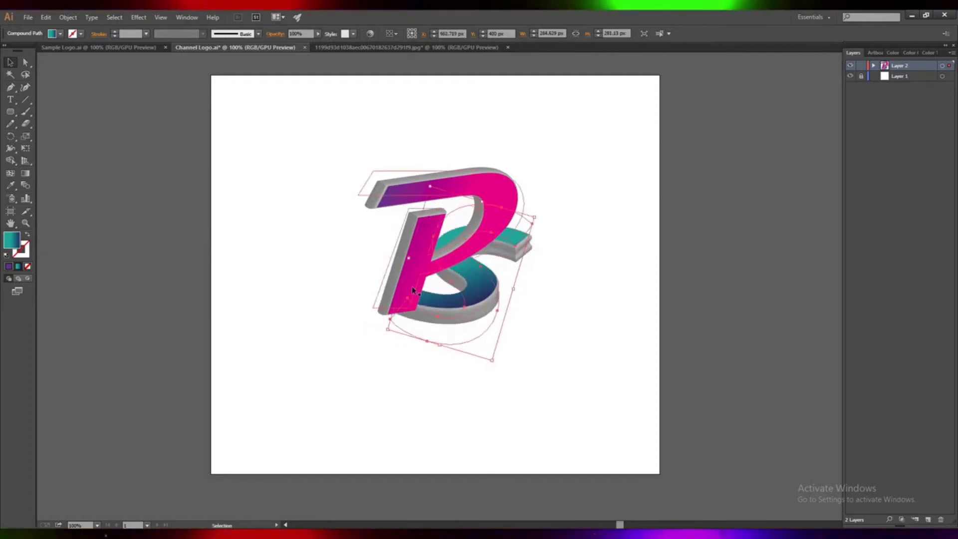
left_click_drag(411, 290, 413, 281)
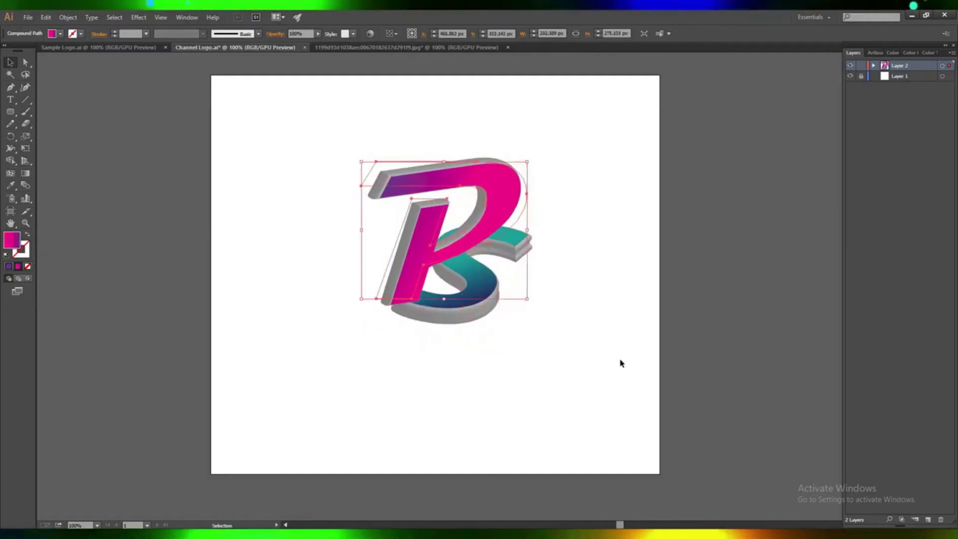
key("shift+Right")
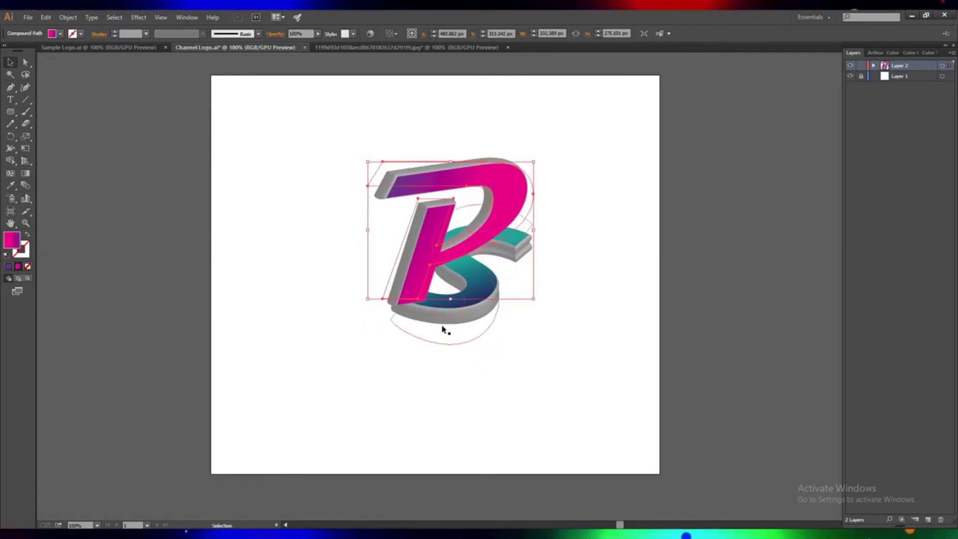
Select the S and enlarge it slightly.
left_click(444, 329)
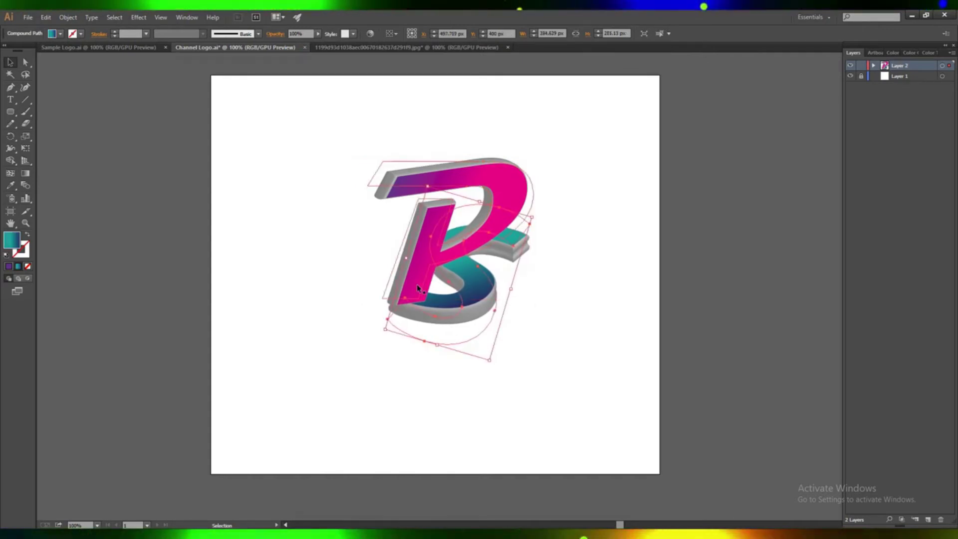
key("ctrl+alt+bracketright")
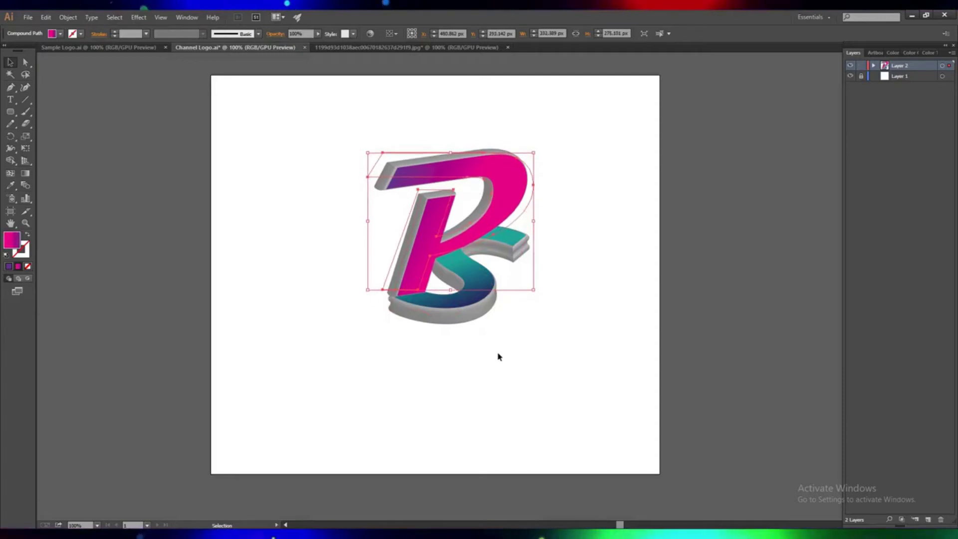
key("ctrl+alt+bracketleft")
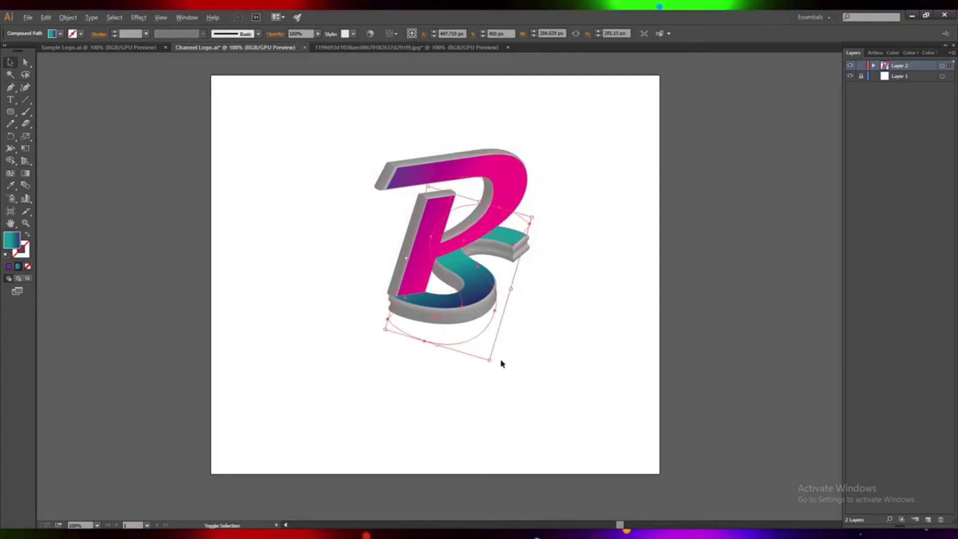
left_click_drag(532, 218, 558, 248)
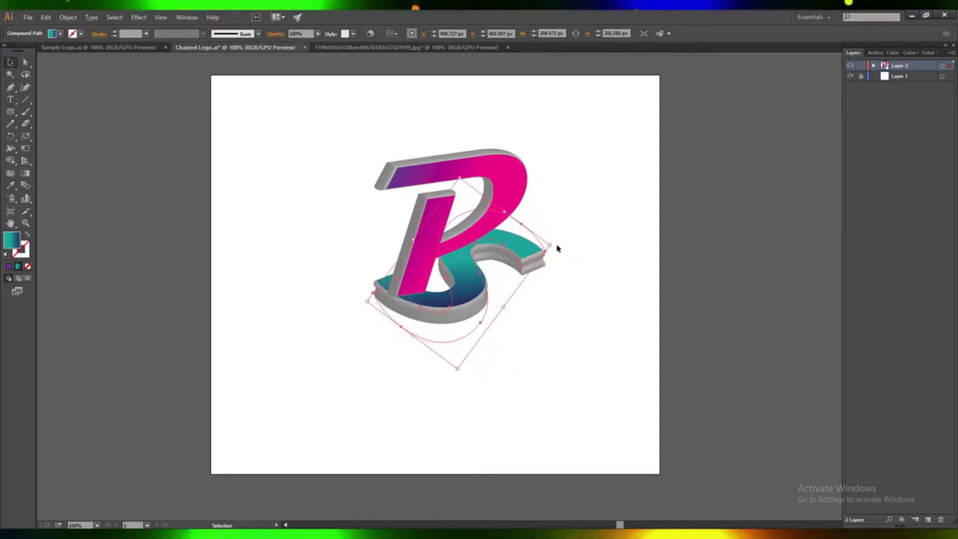
Nudge the S right and down until it tucks against the P's stem.
key("Right")
key("Right")
key("Right")
key("Right")
key("Right")
key("Right")
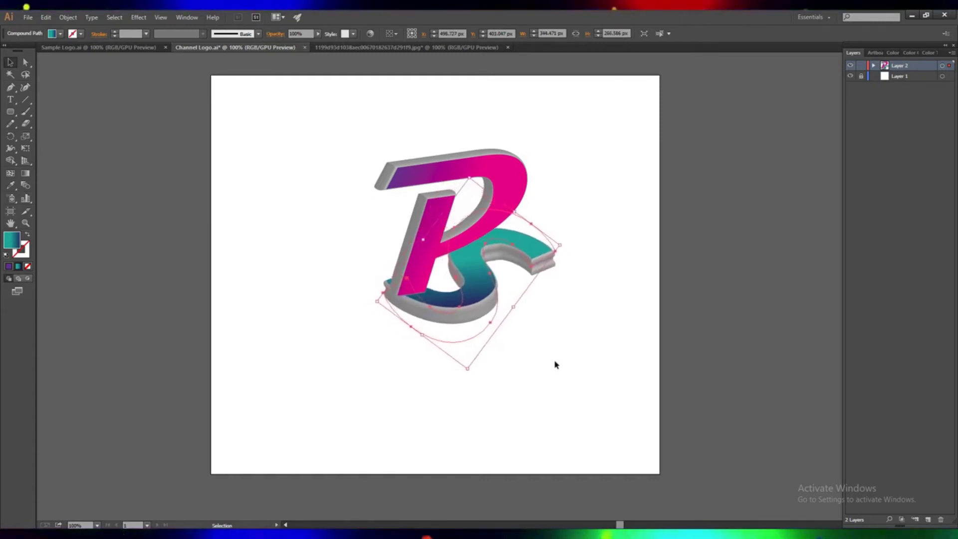
key("Right")
key("Right")
key("Right")
key("Down")
key("Down")
key("Right")
key("Right")
key("Right")
key("Down")
key("Down")
key("Down")
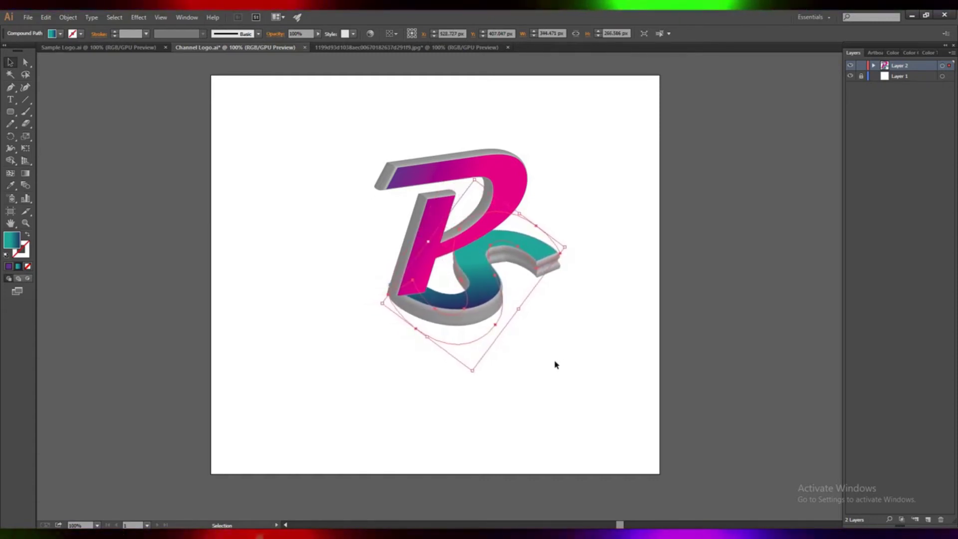
key("Right")
key("Right")
key("Right")
key("Down")
key("Down")
key("Down")
key("Down")
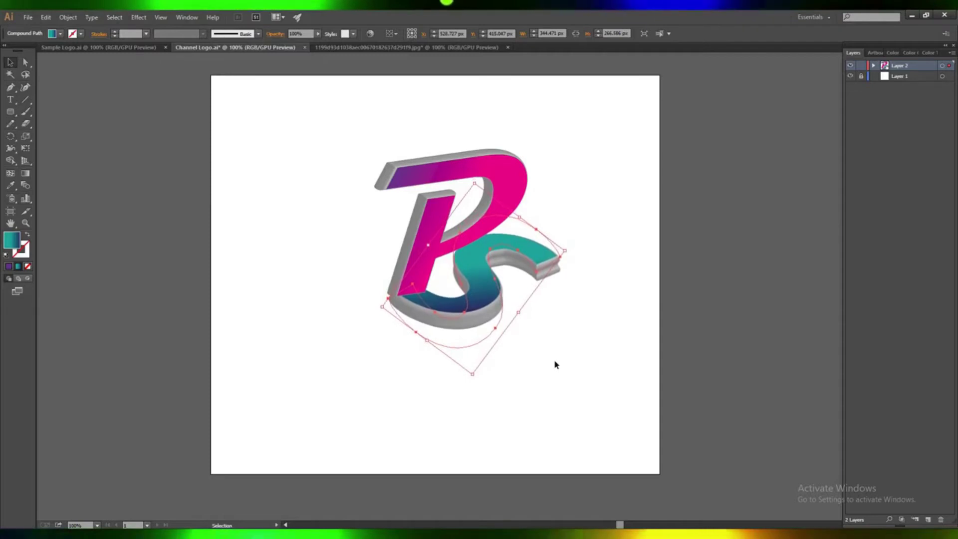
key("Down")
key("Up")
key("Up")
key("Up")
key("Up")
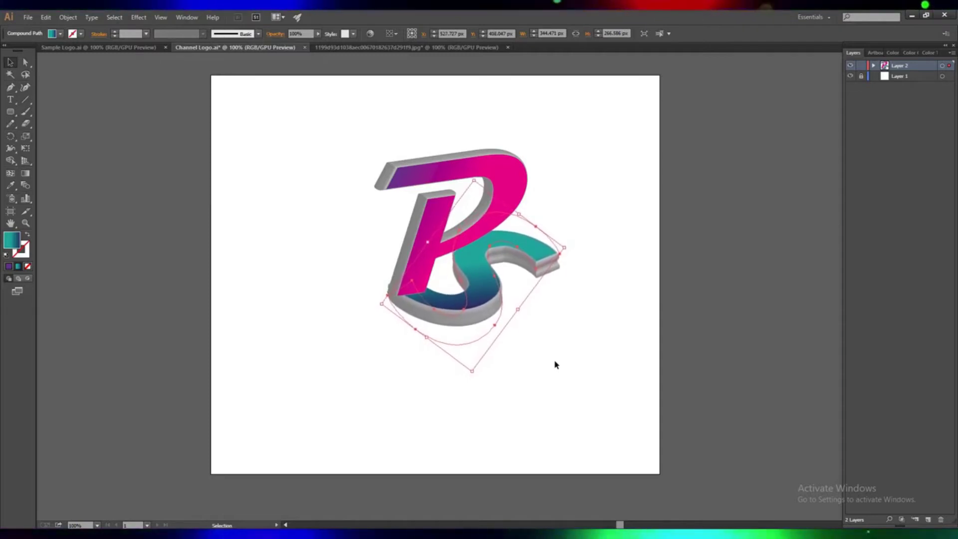
key("Up")
Nudge the P a pixel down and right and the S slightly left.
left_click(555, 364)
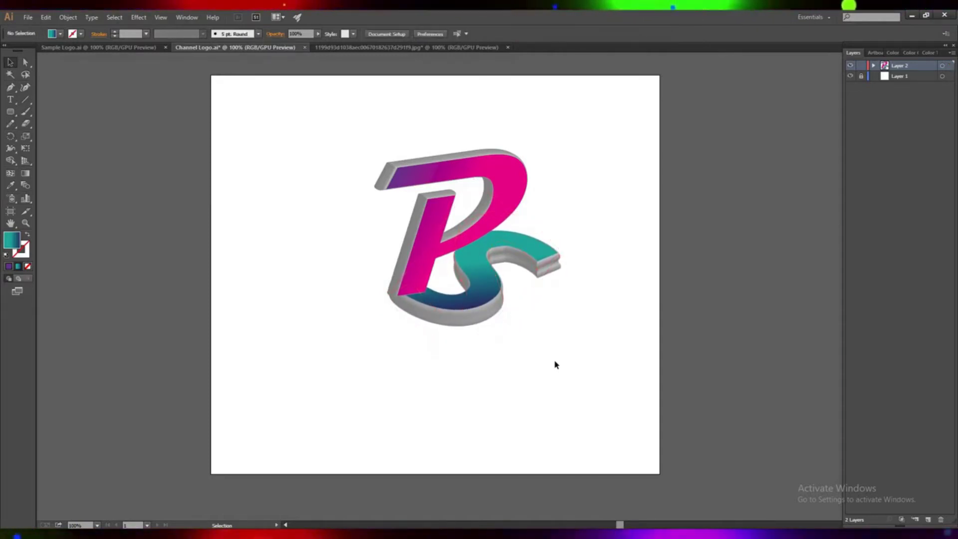
left_click(427, 239)
key("Down")
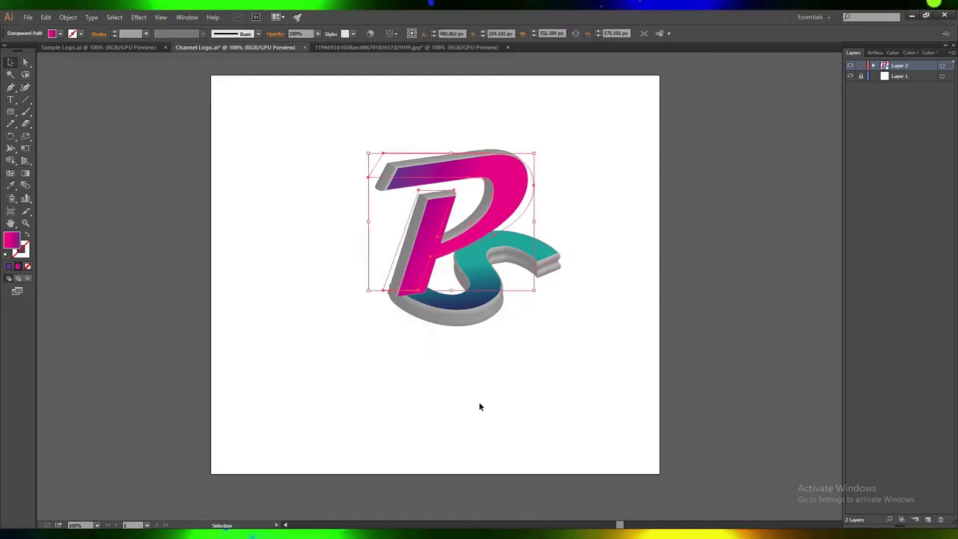
key("Right")
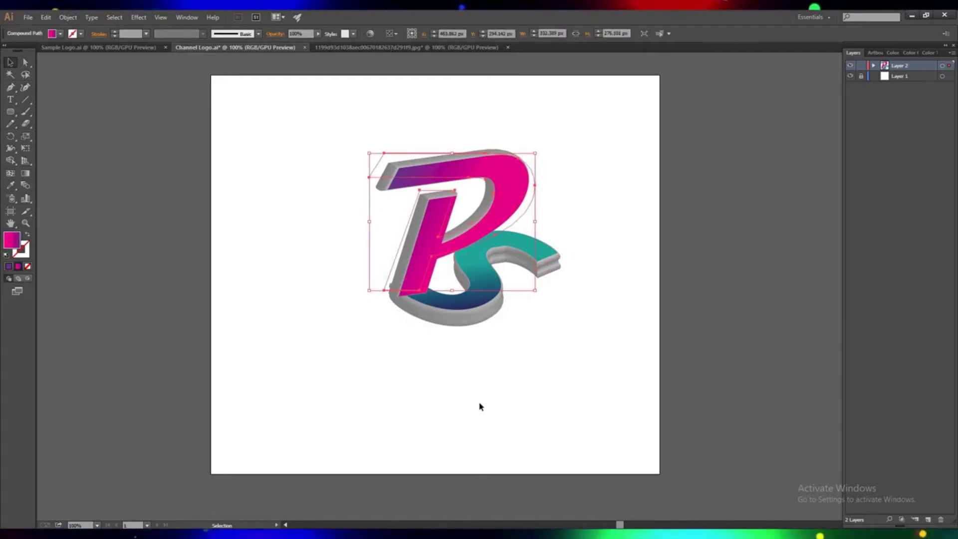
key("Right")
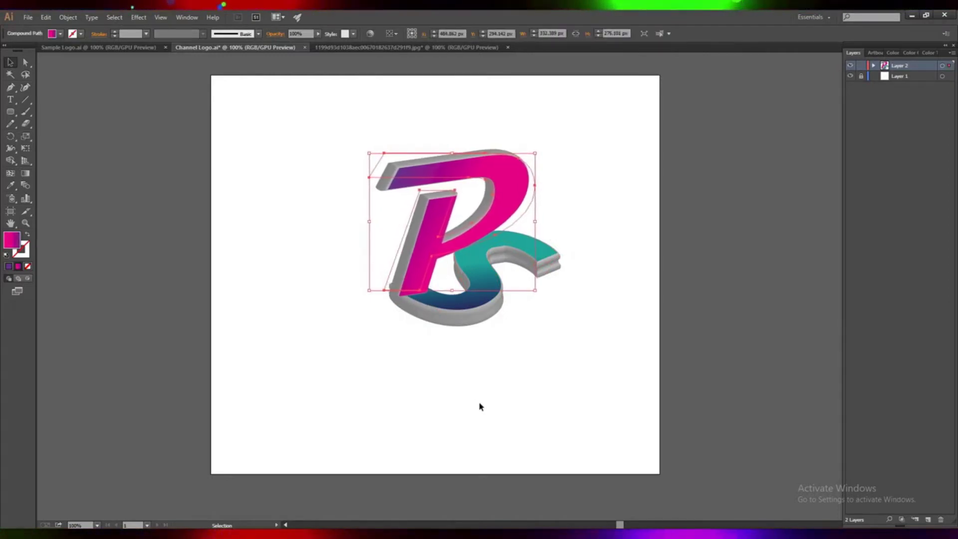
left_click(454, 324)
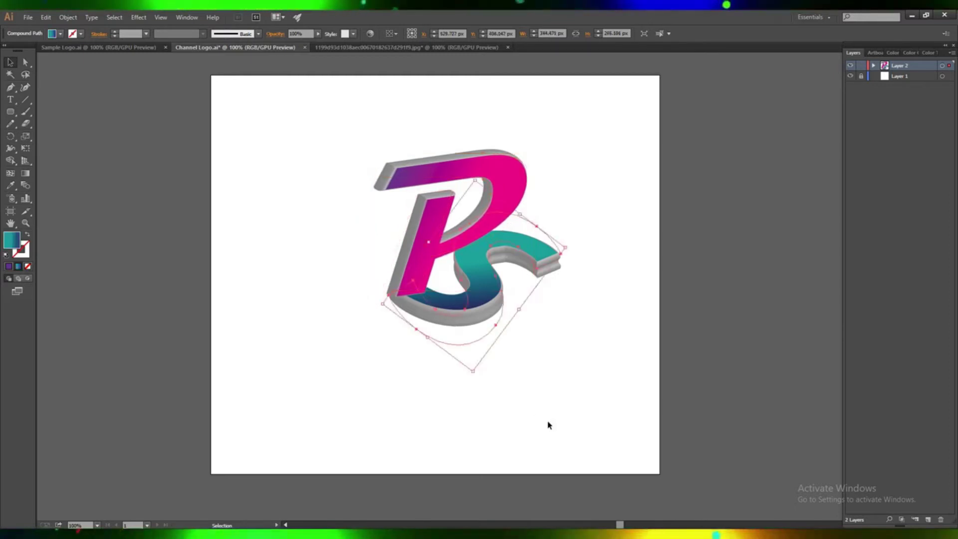
key("Left")
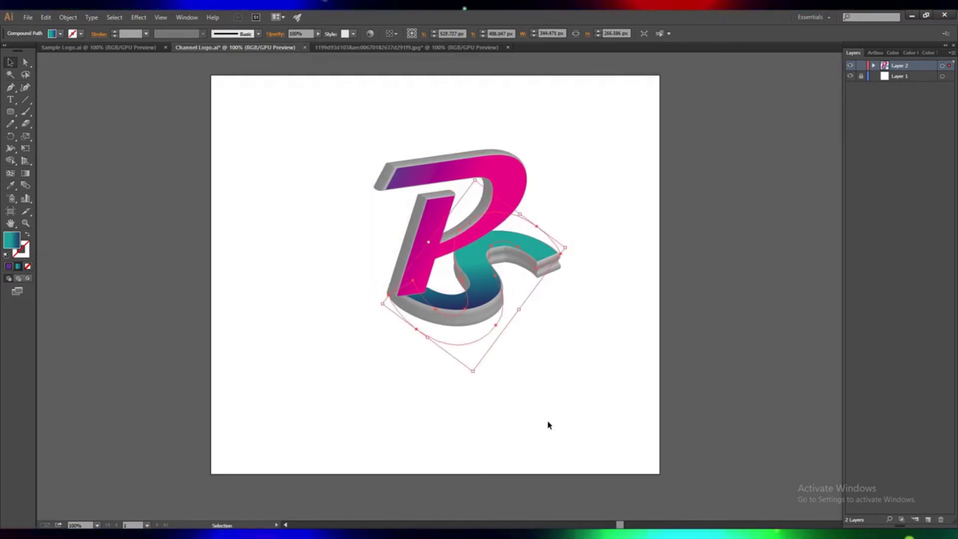
Nudge the P down one more pixel and save the Channel Logo document.
left_click(539, 419)
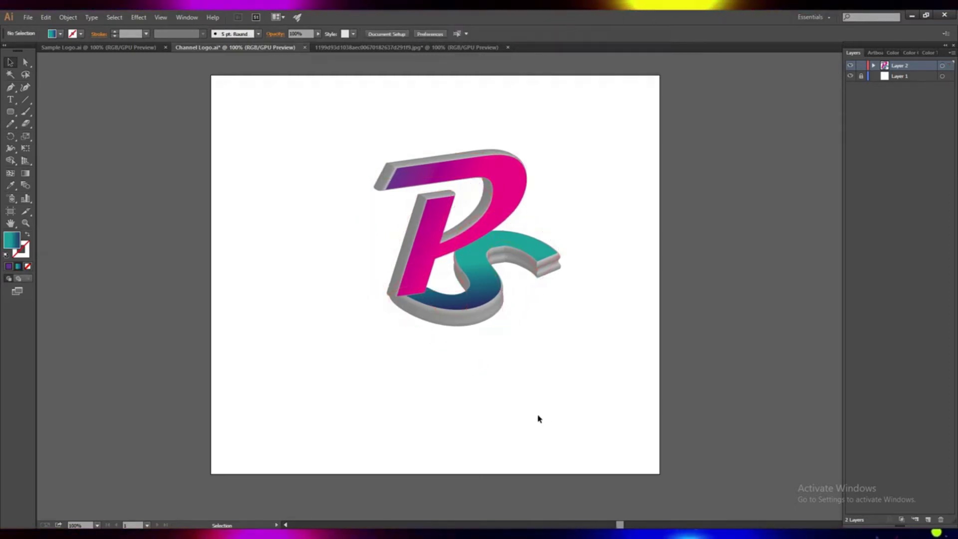
left_click(400, 288)
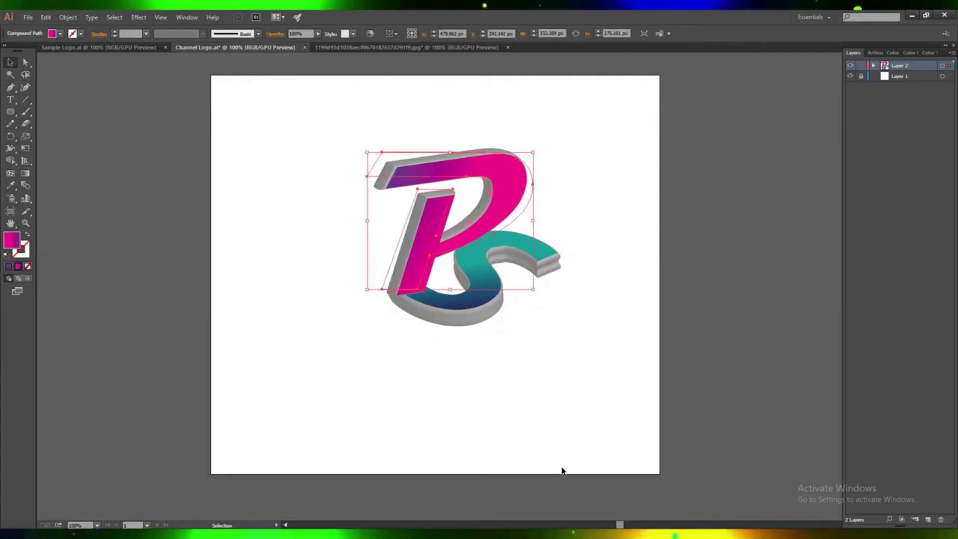
key("Down")
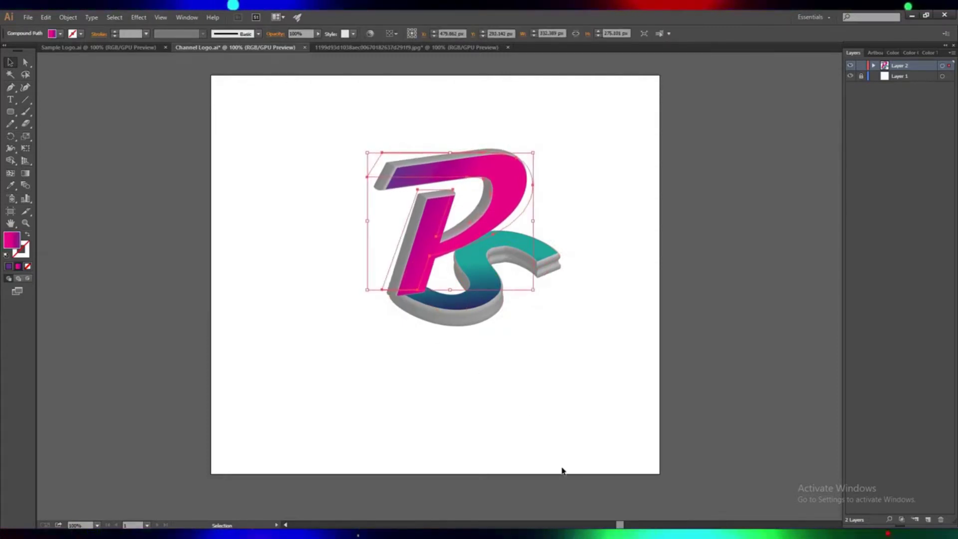
left_click(505, 419)
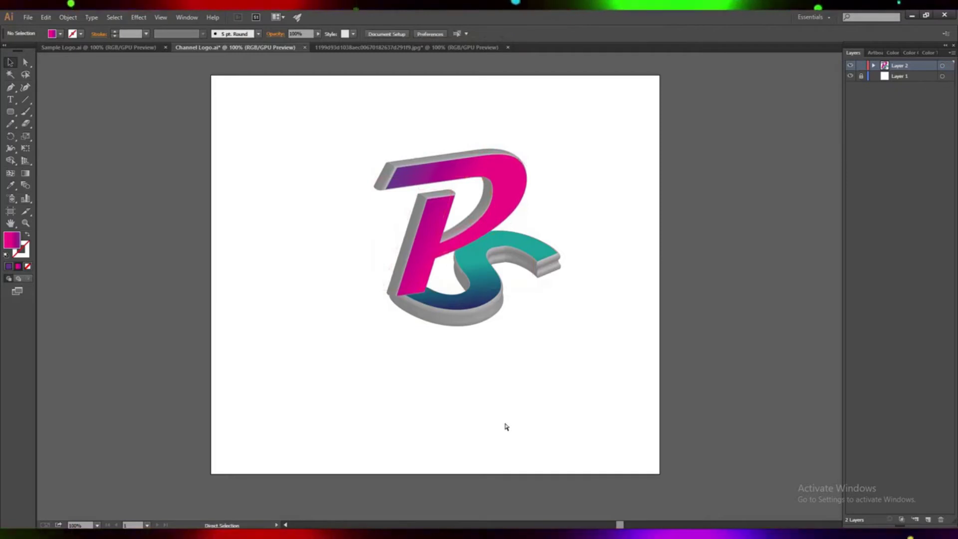
key("ctrl+s")
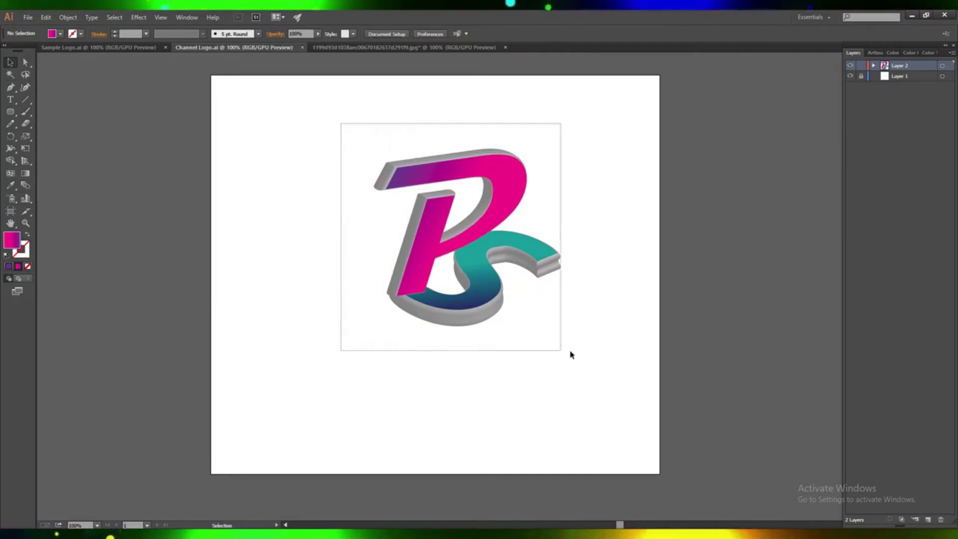
Move the whole PS logo toward the artboard's top-left.
left_click_drag(342, 126, 581, 355)
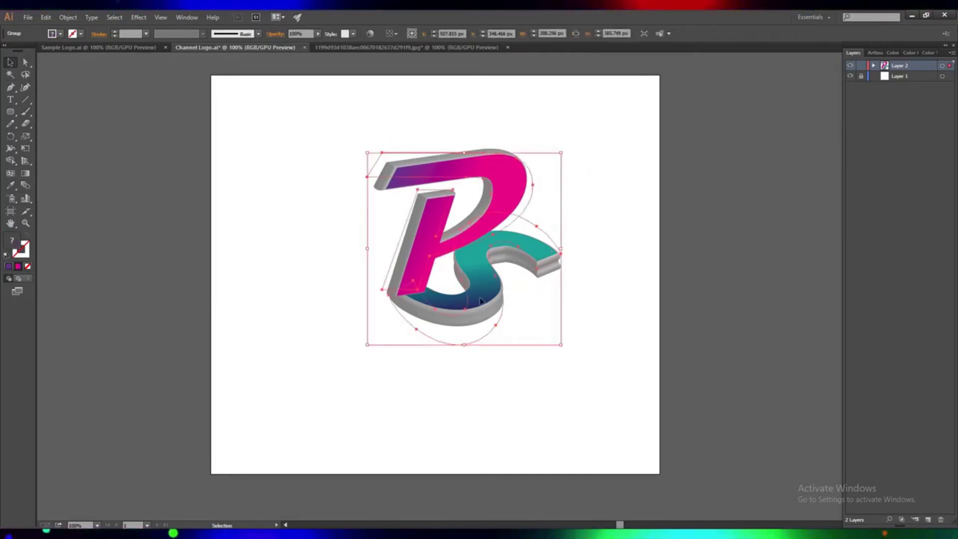
left_click_drag(481, 301, 311, 188)
left_click(458, 342)
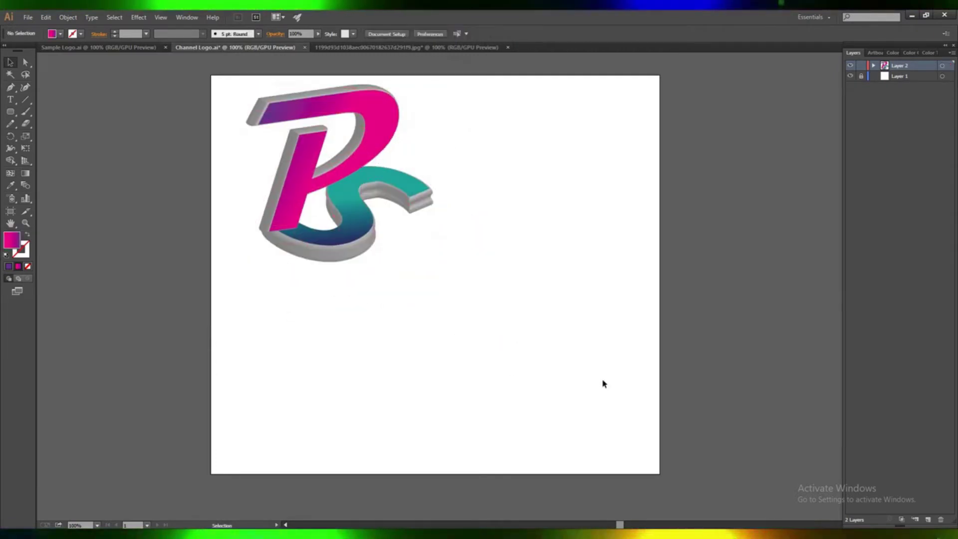
On a new layer, draw a hexagon below the letters.
left_click(929, 520)
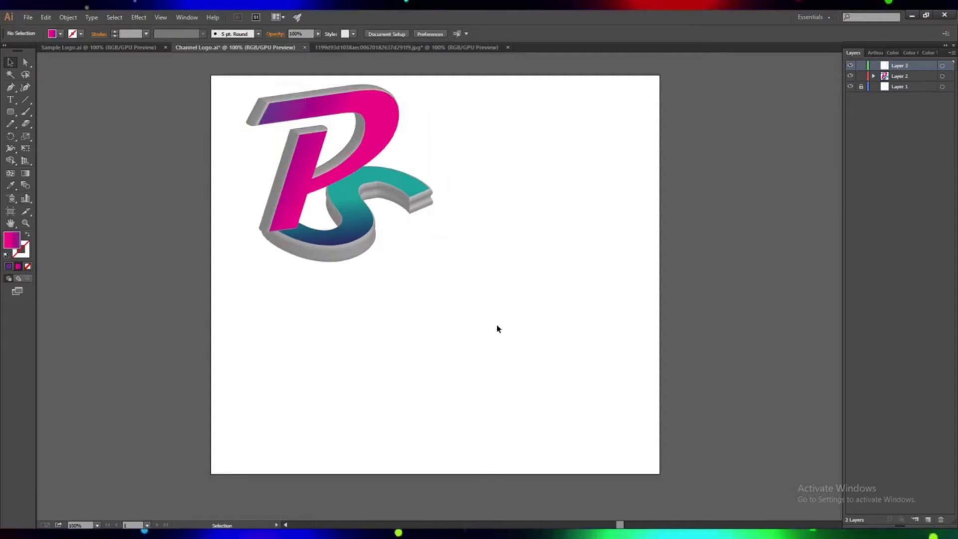
left_click_drag(10, 111, 50, 148)
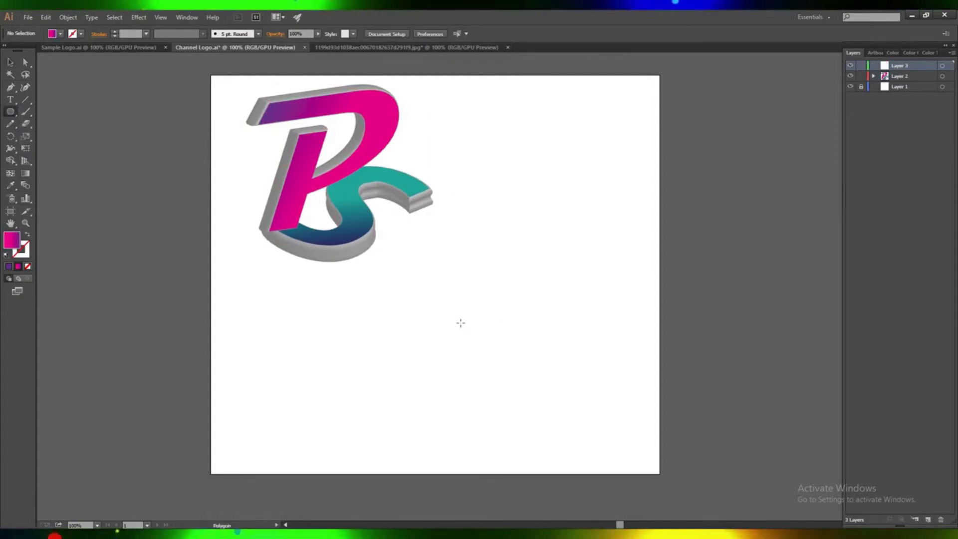
left_click_drag(461, 323, 505, 403)
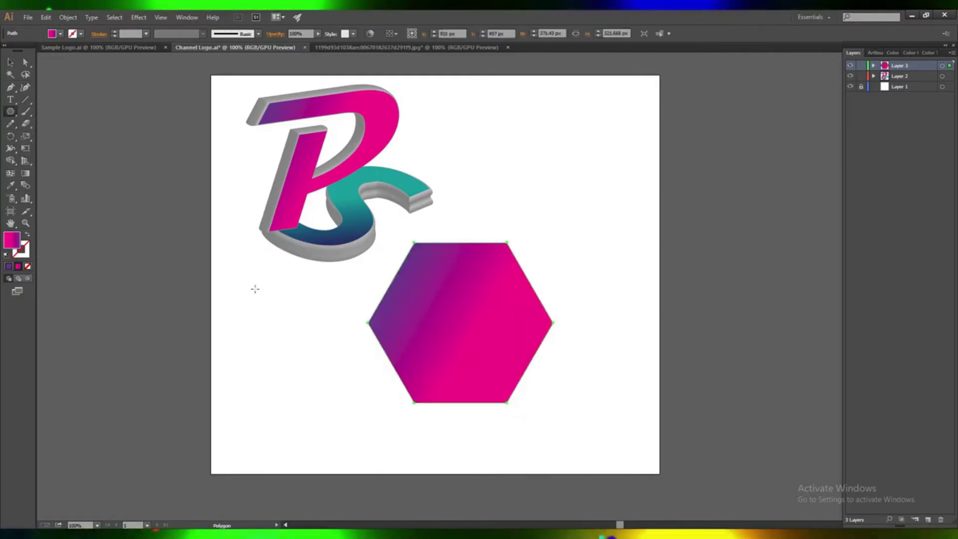
Spread the hexagon's gradient stops and make the moved end stop teal.
left_click(25, 174)
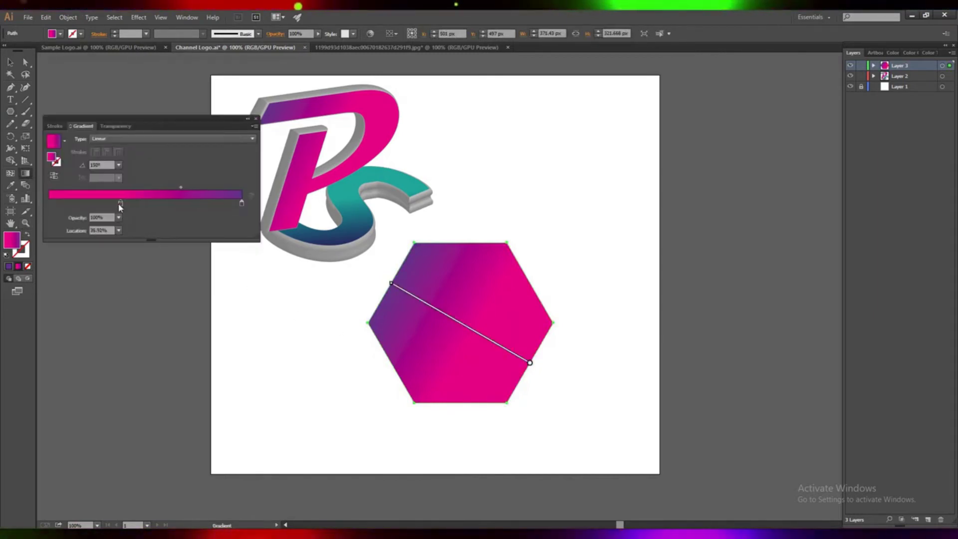
left_click_drag(127, 205, 52, 203)
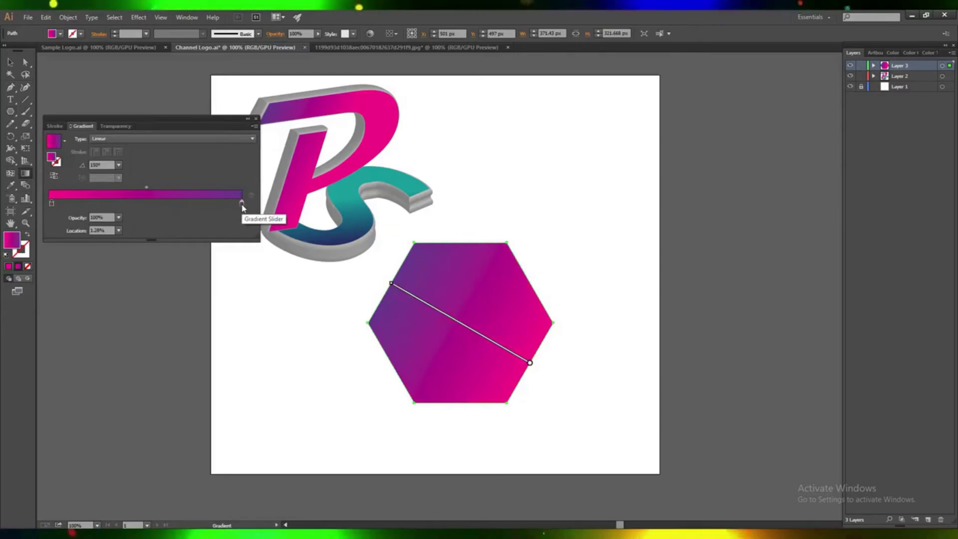
left_click_drag(242, 203, 140, 203)
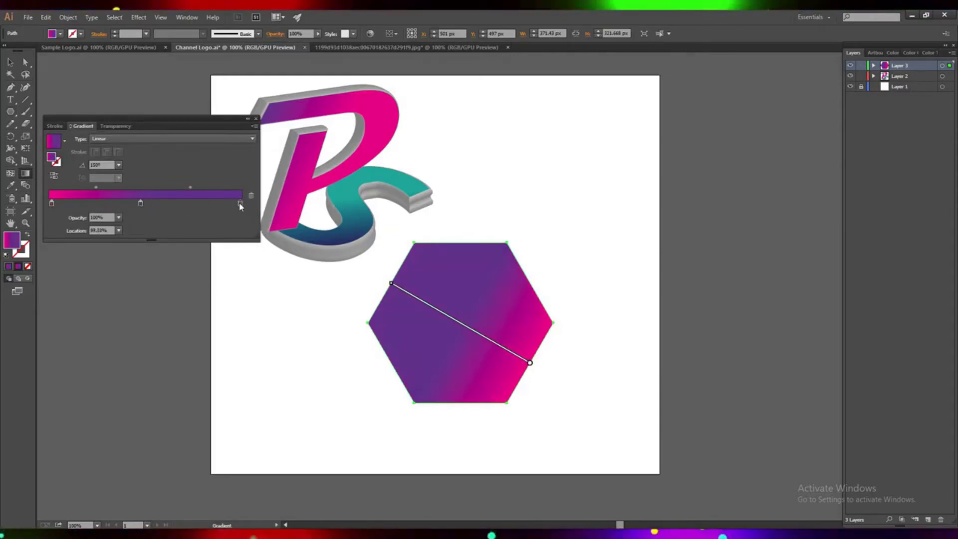
double_click(240, 203)
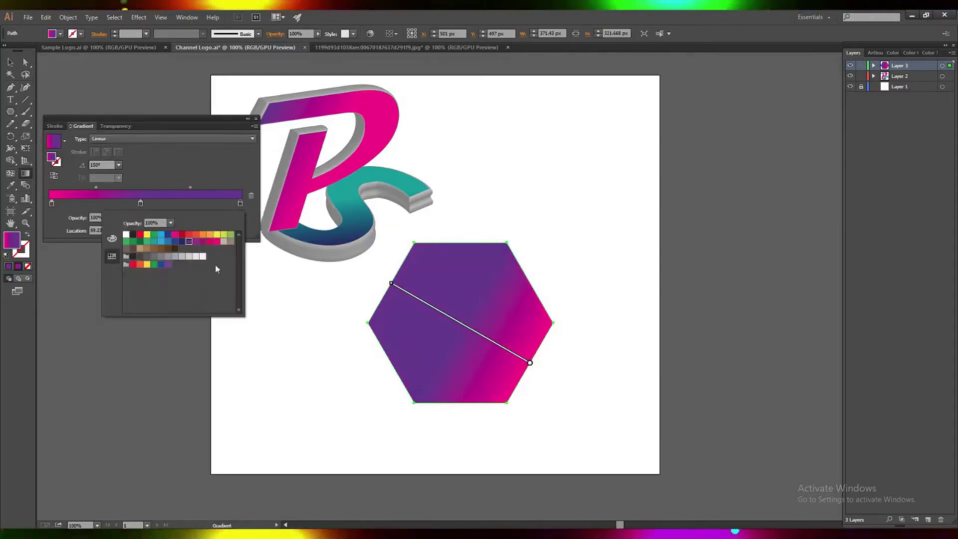
left_click(154, 242)
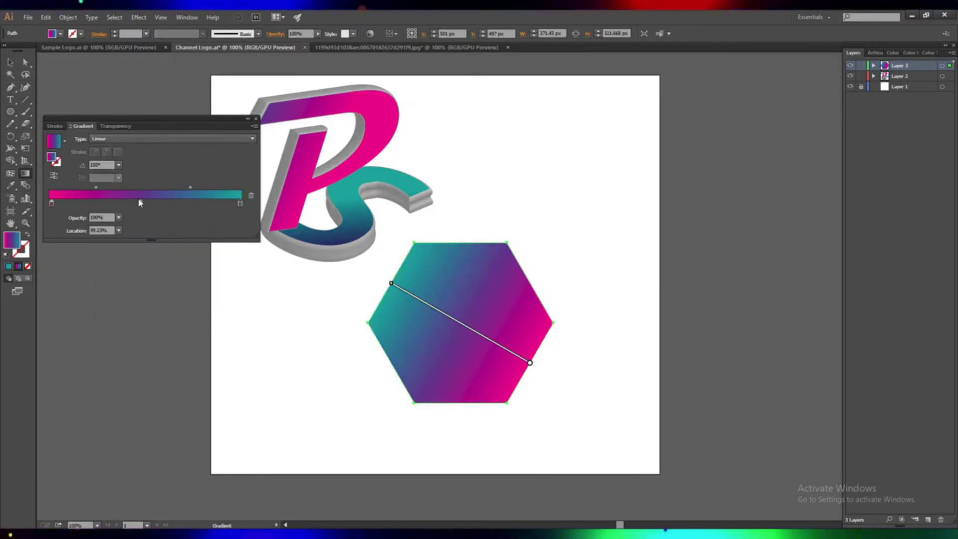
Add a dark navy stop at the gradient's end.
left_click_drag(140, 203, 135, 204)
left_click(241, 203)
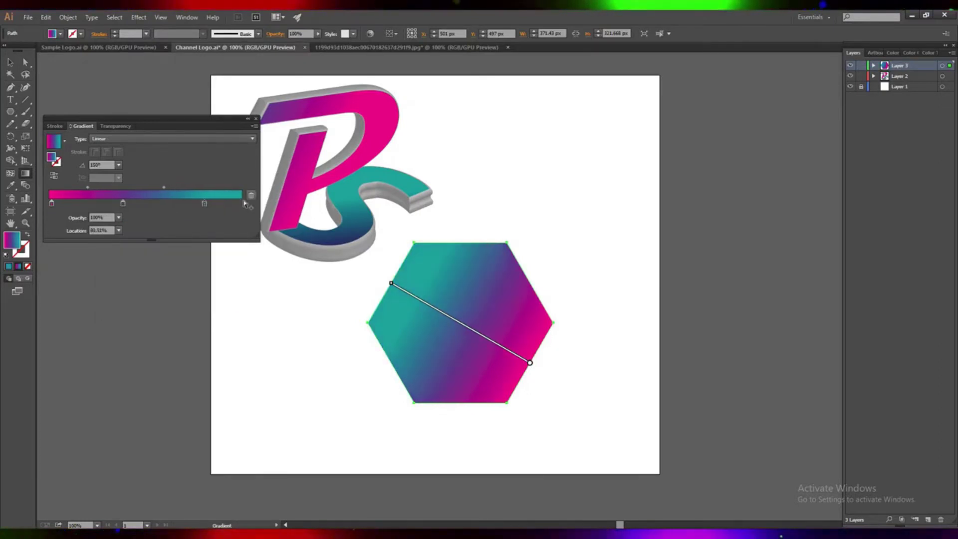
double_click(240, 203)
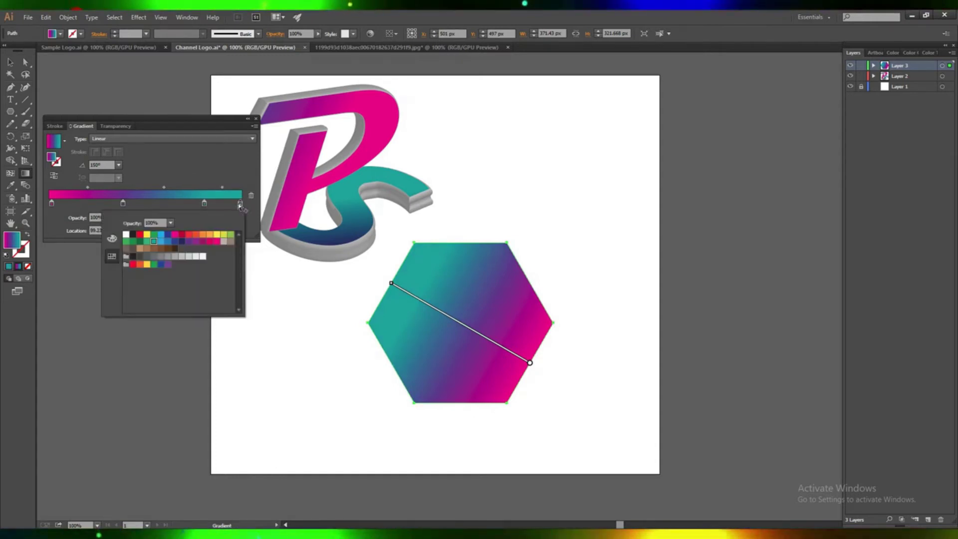
left_click(182, 242)
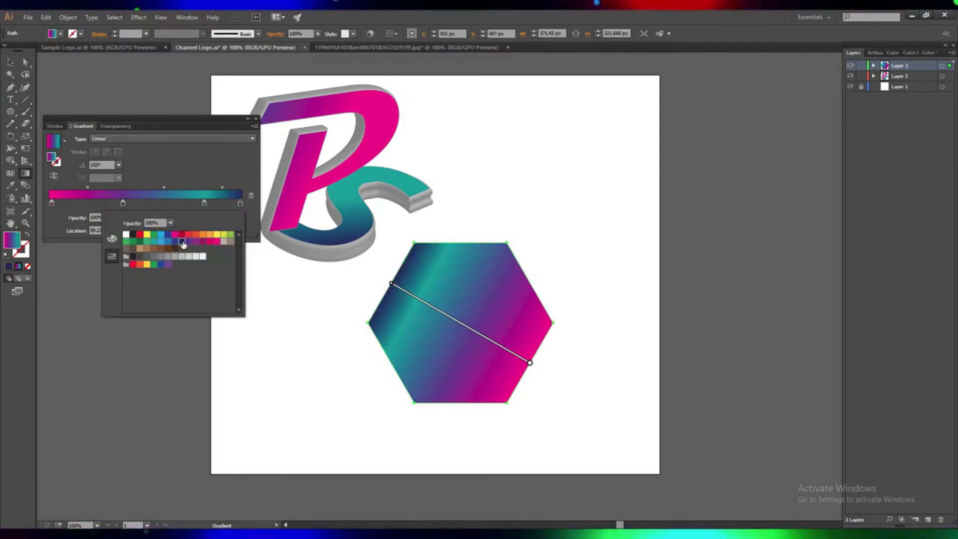
Try positions for the second stop, settling its Location at 70%.
left_click(195, 166)
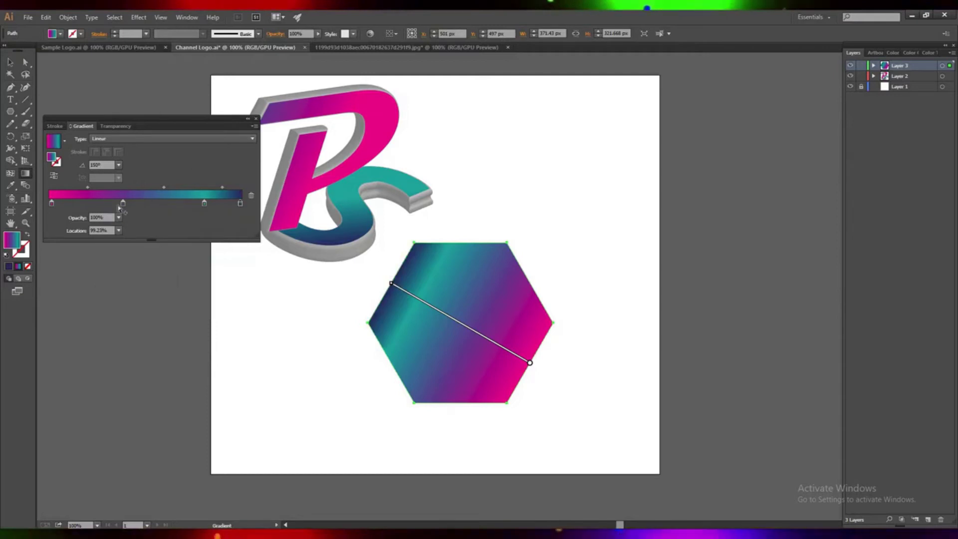
left_click(122, 203)
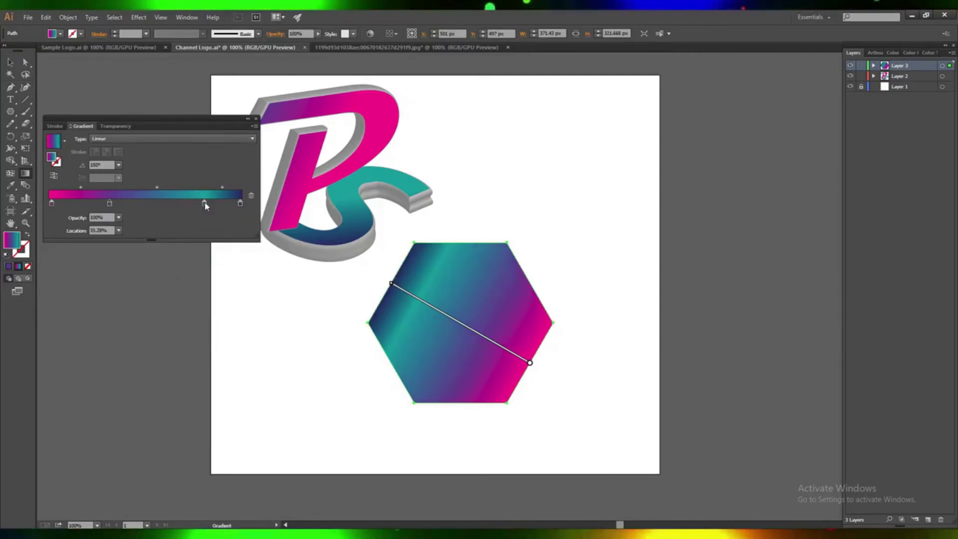
left_click_drag(204, 204, 165, 203)
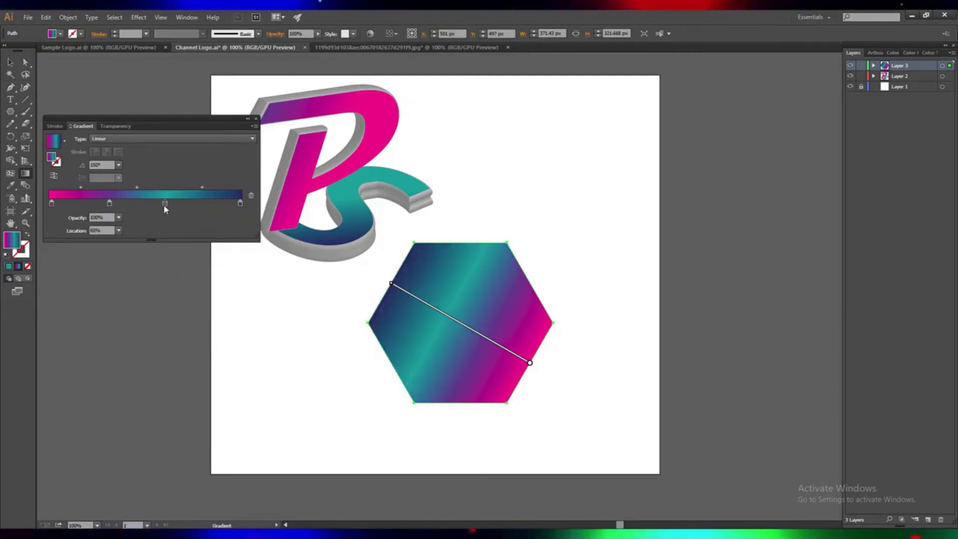
left_click(119, 232)
left_click(136, 299)
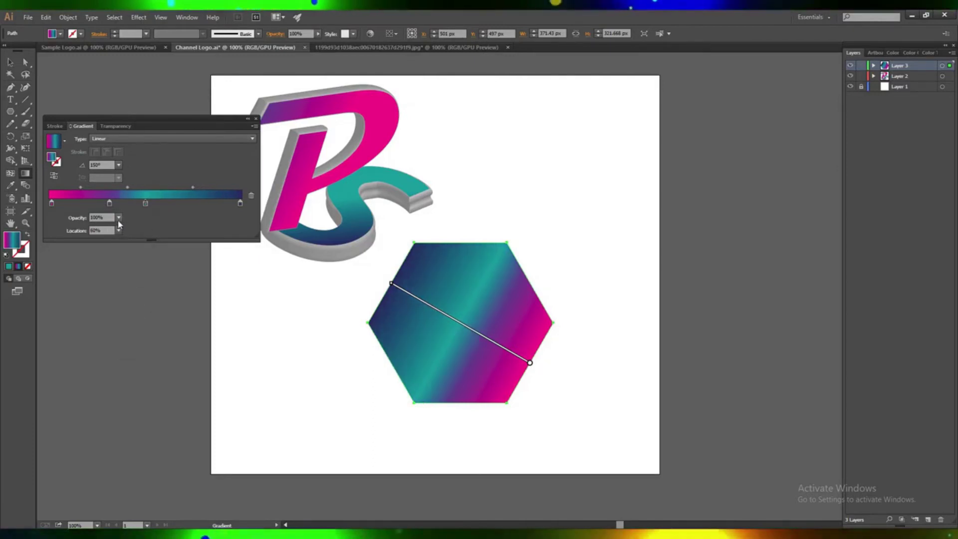
left_click(118, 230)
left_click(136, 272)
left_click(119, 231)
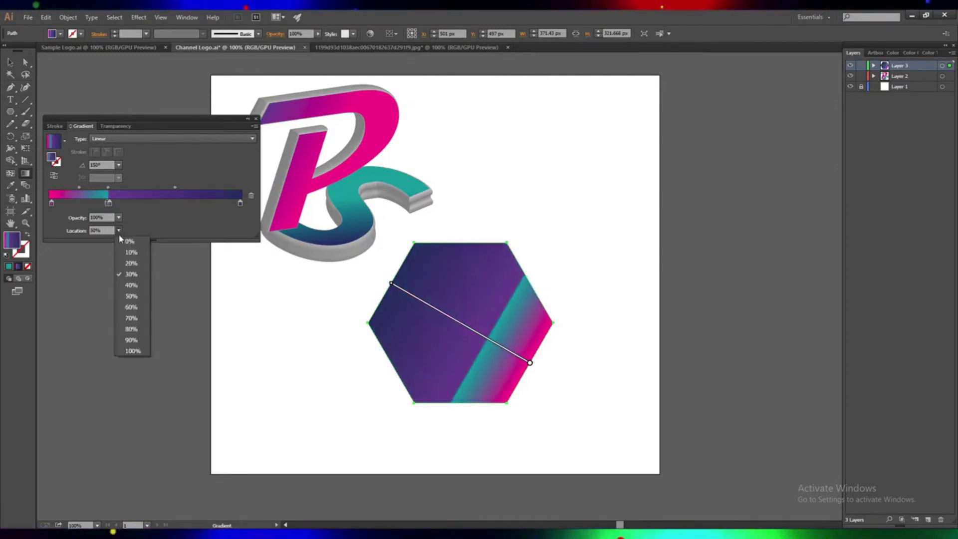
left_click(135, 287)
left_click(119, 230)
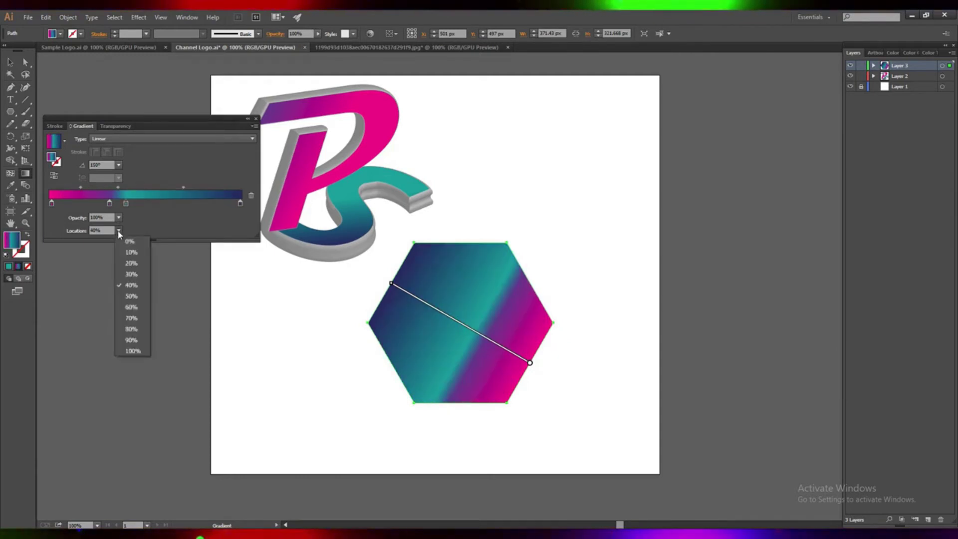
left_click(136, 311)
left_click(119, 231)
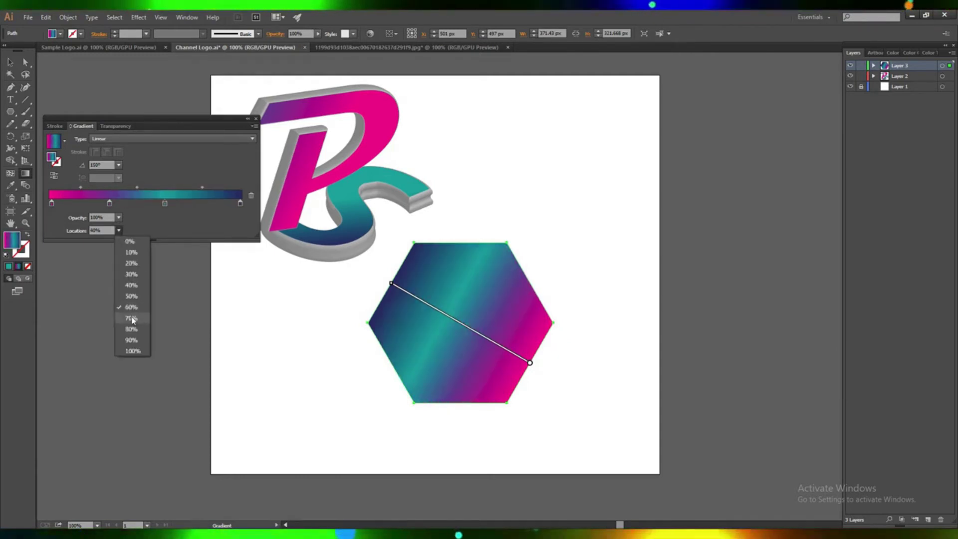
left_click(131, 318)
left_click(119, 230)
left_click(131, 329)
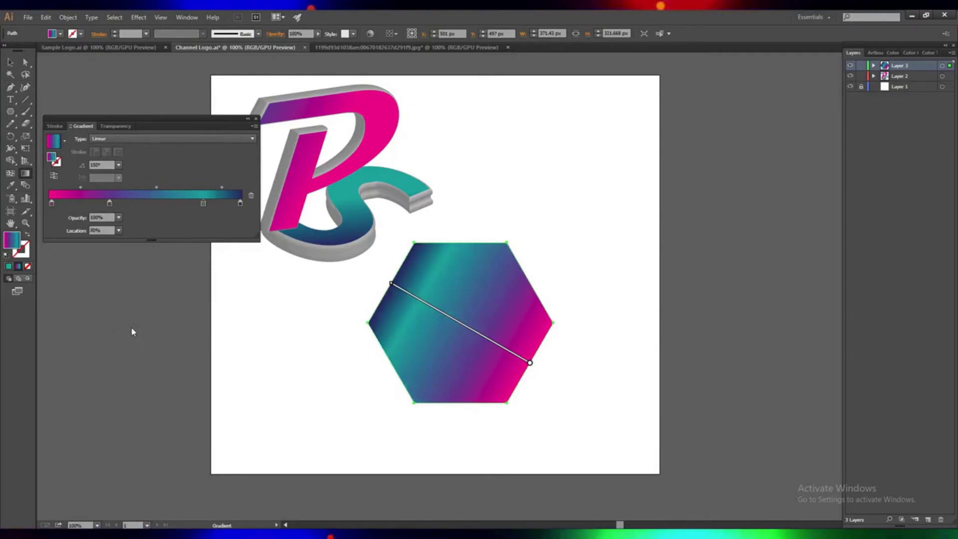
left_click(119, 231)
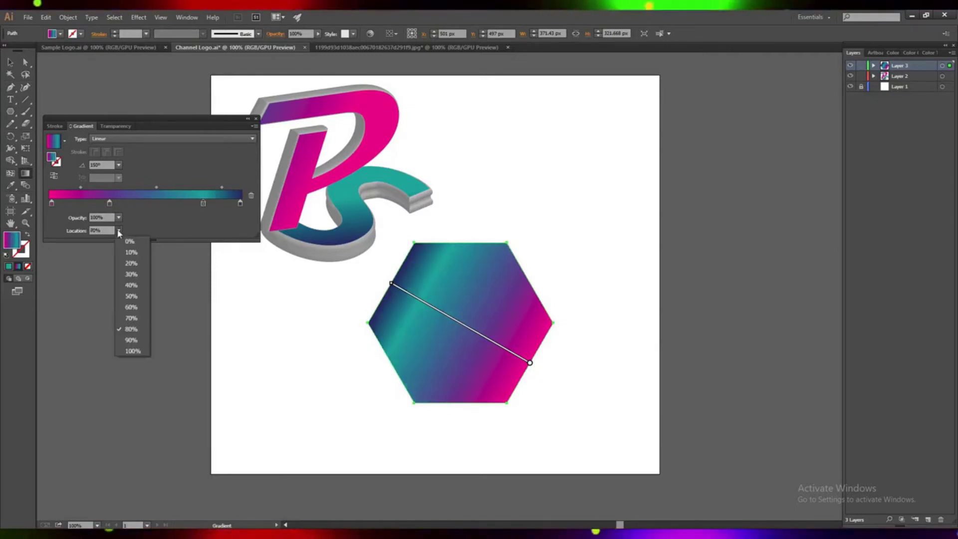
left_click(133, 319)
Try gradient angles of 135° and -135°, settling the hexagon's gradient at -150°.
left_click(119, 166)
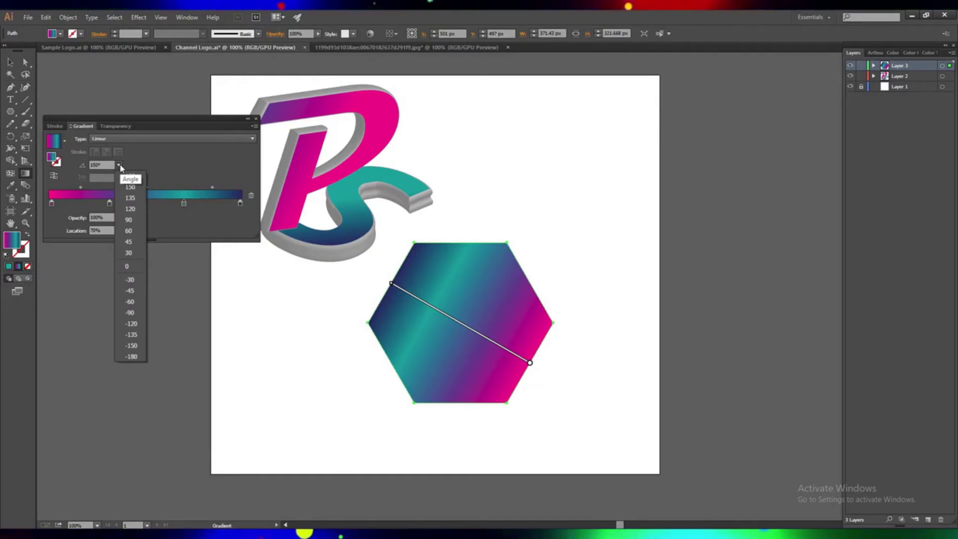
left_click(130, 199)
left_click(119, 165)
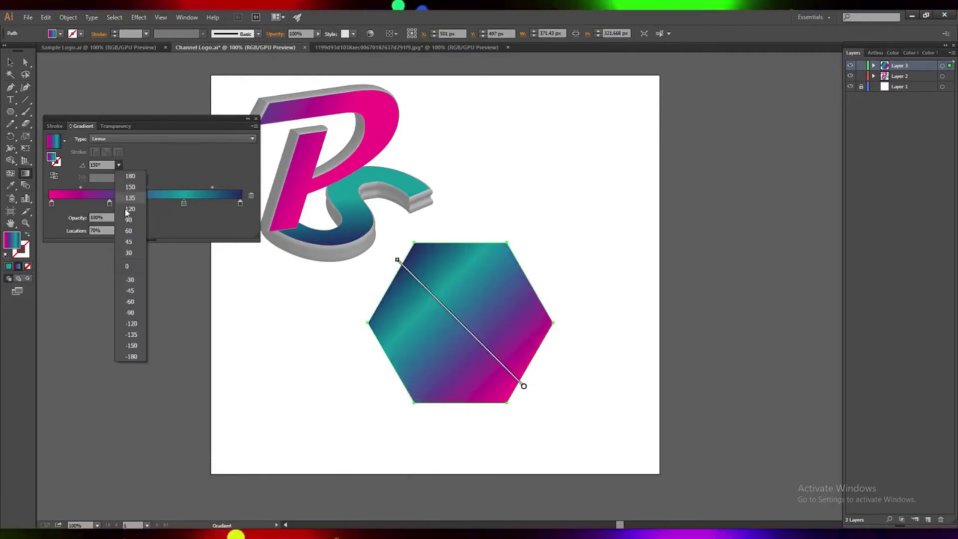
left_click(133, 336)
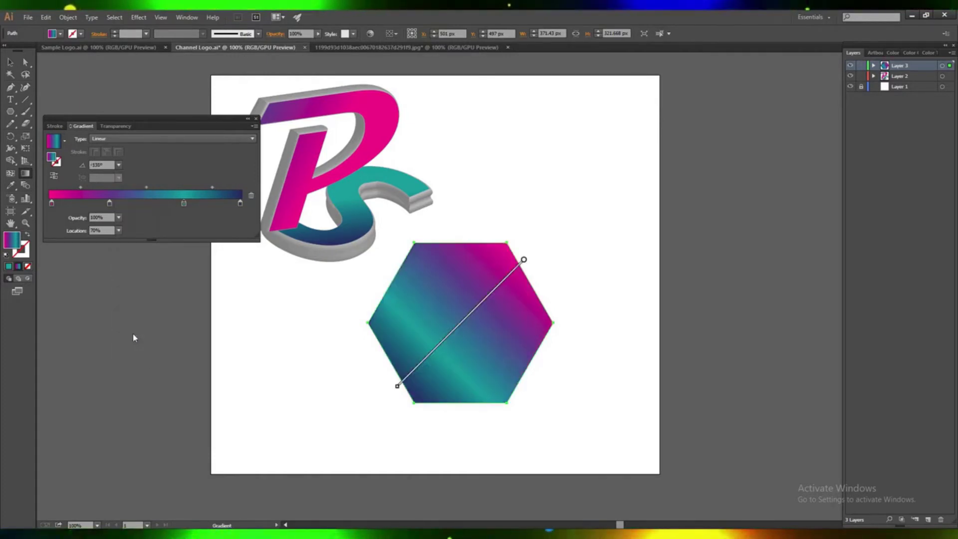
left_click(119, 165)
left_click(130, 204)
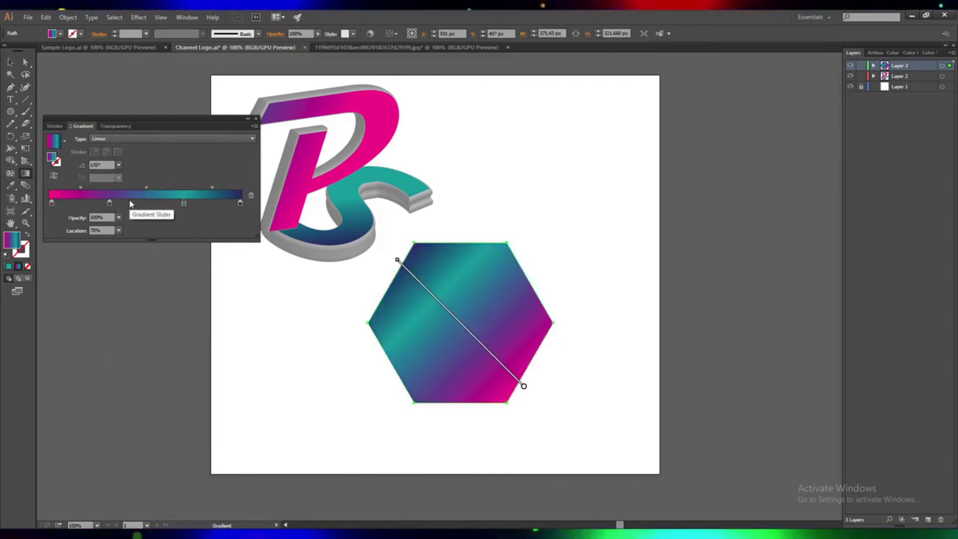
left_click(119, 165)
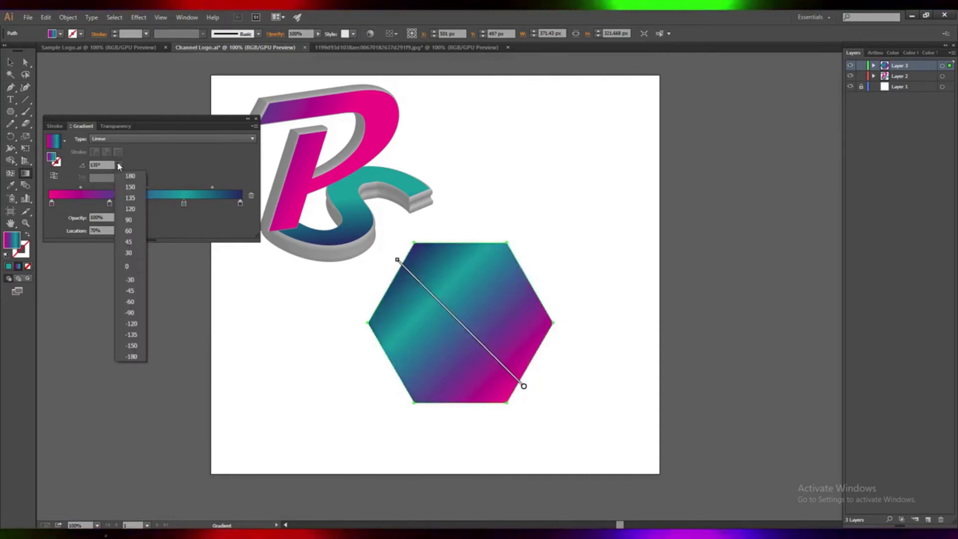
left_click(132, 332)
left_click(119, 166)
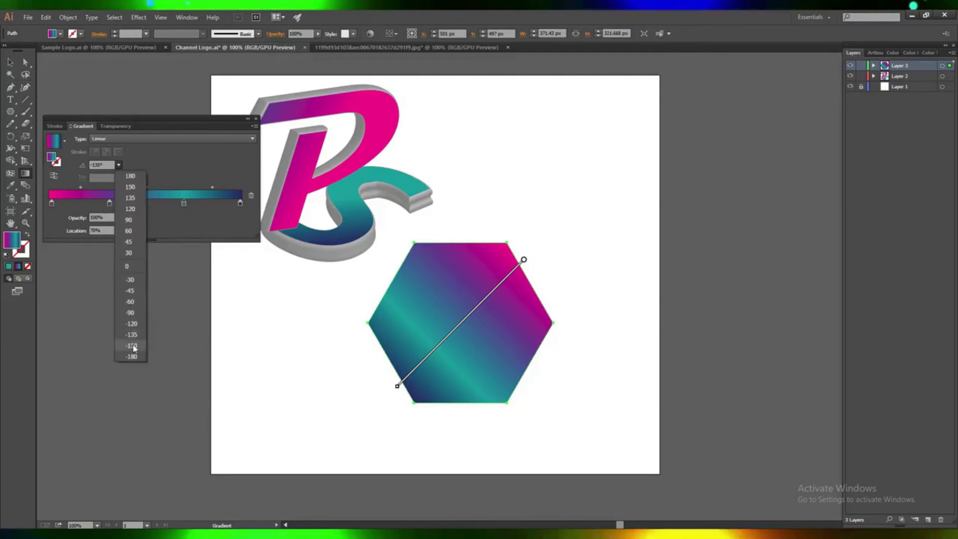
left_click(134, 349)
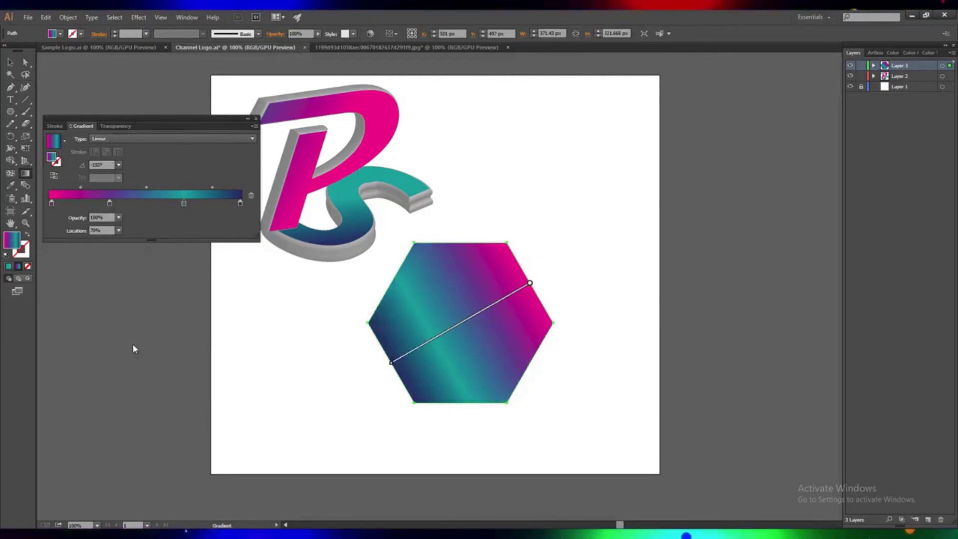
left_click(256, 118)
Move the hexagon down and left beneath the PS monogram.
key("v")
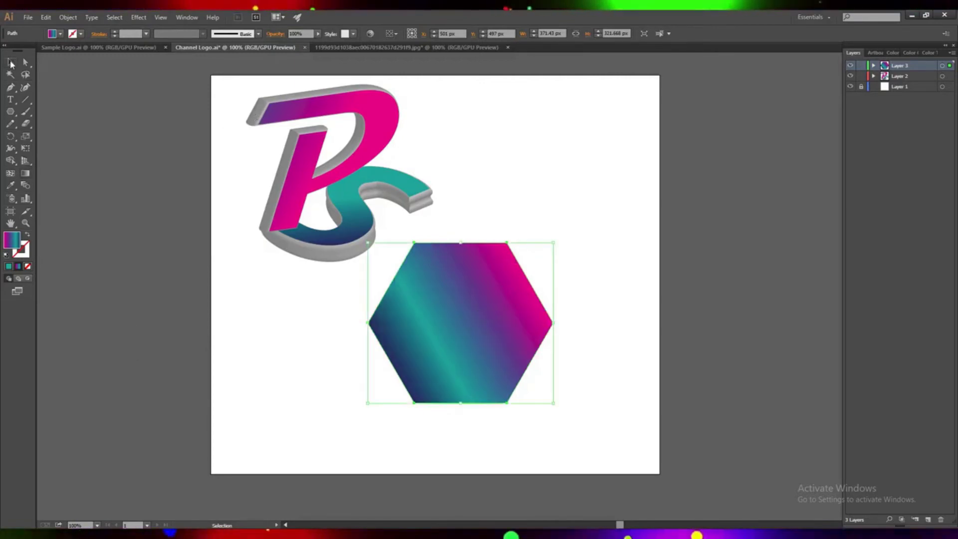
key("v")
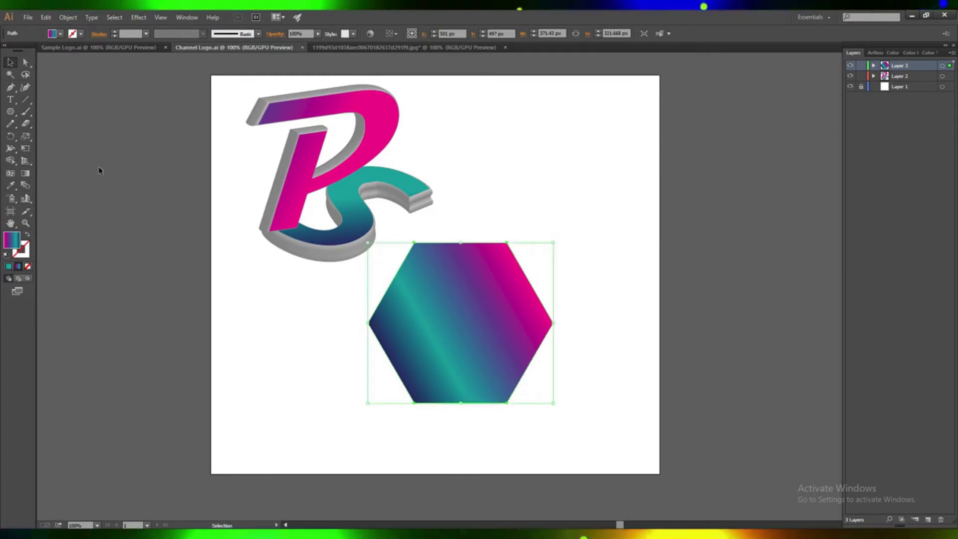
left_click_drag(445, 343, 334, 389)
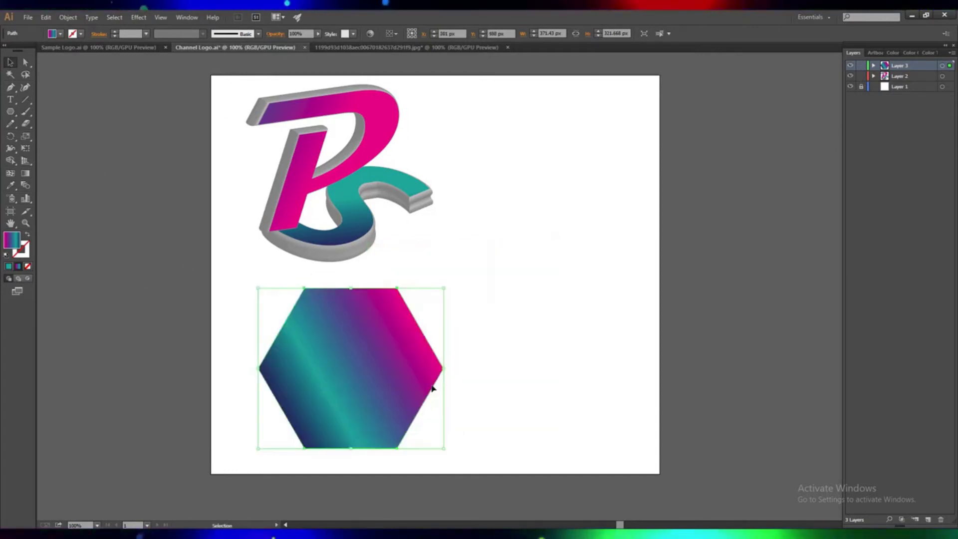
left_click(497, 383)
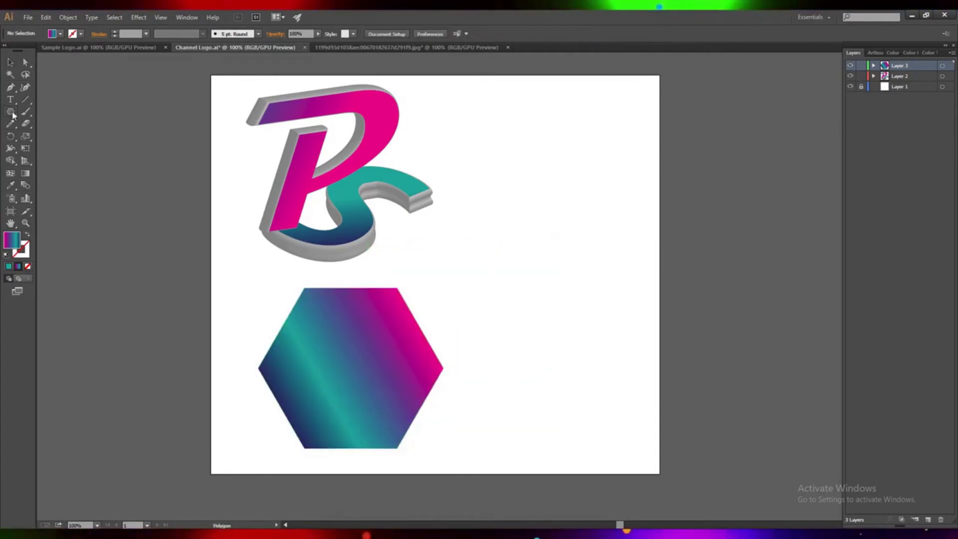
left_click_drag(13, 116, 65, 124)
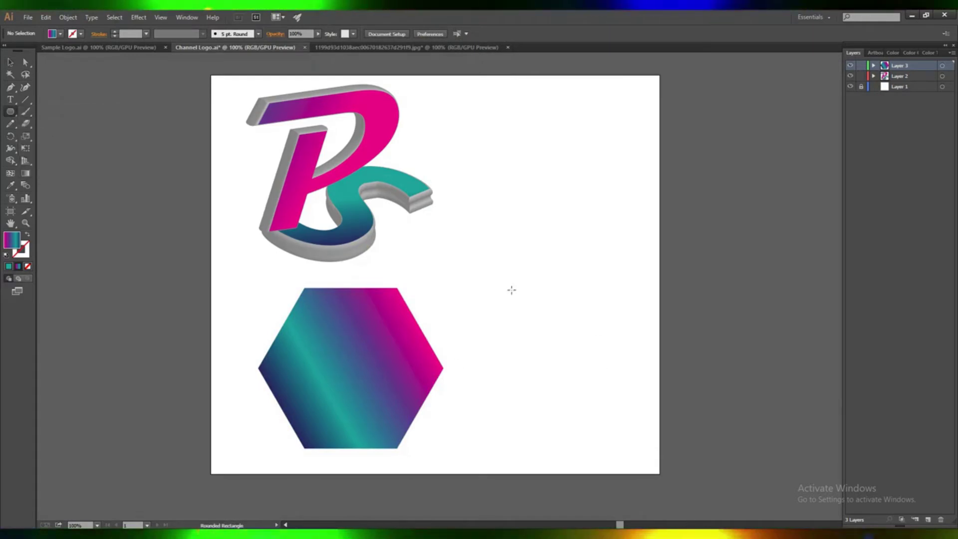
Draw a solid teal square beside the hexagon and round its corners to about 30 px.
left_click_drag(512, 289, 599, 365)
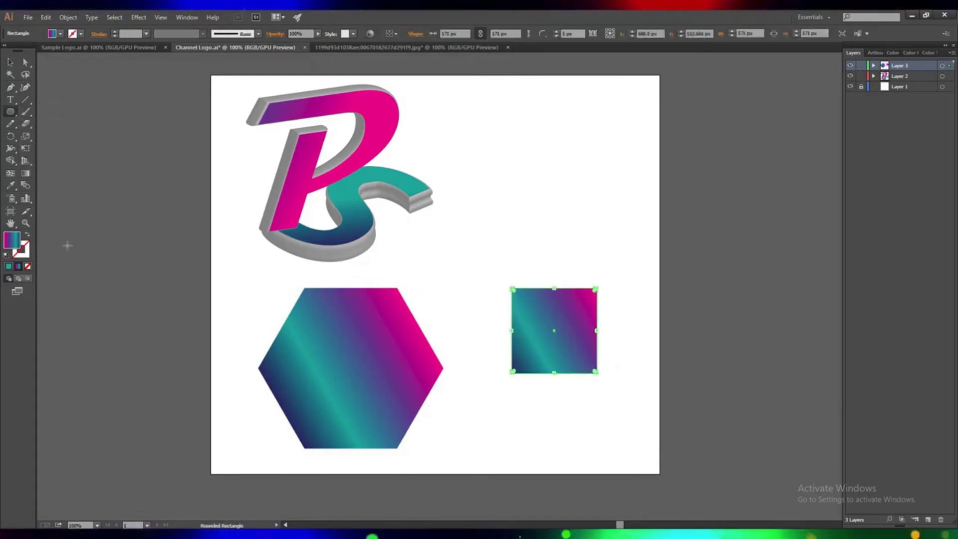
left_click(9, 267)
left_click(10, 63)
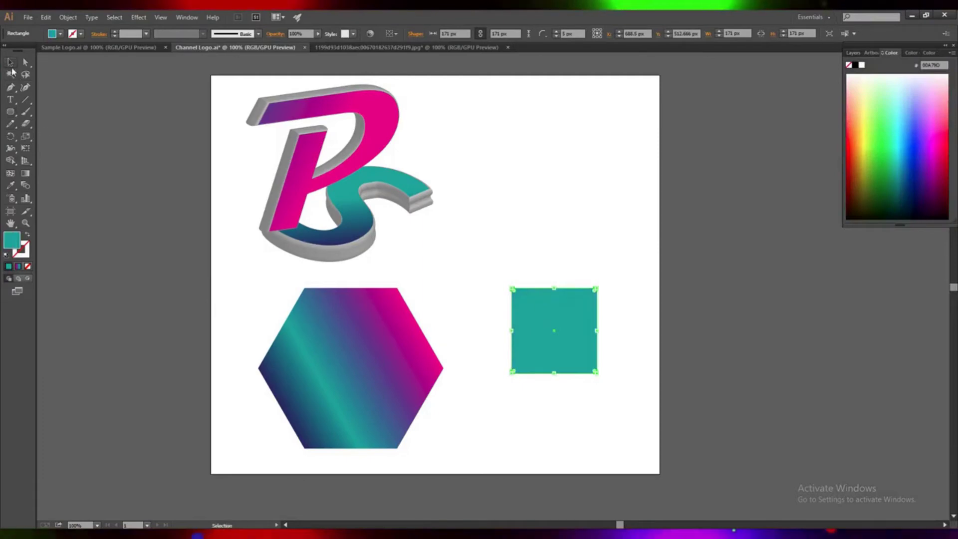
scroll(558, 34, "up", 10)
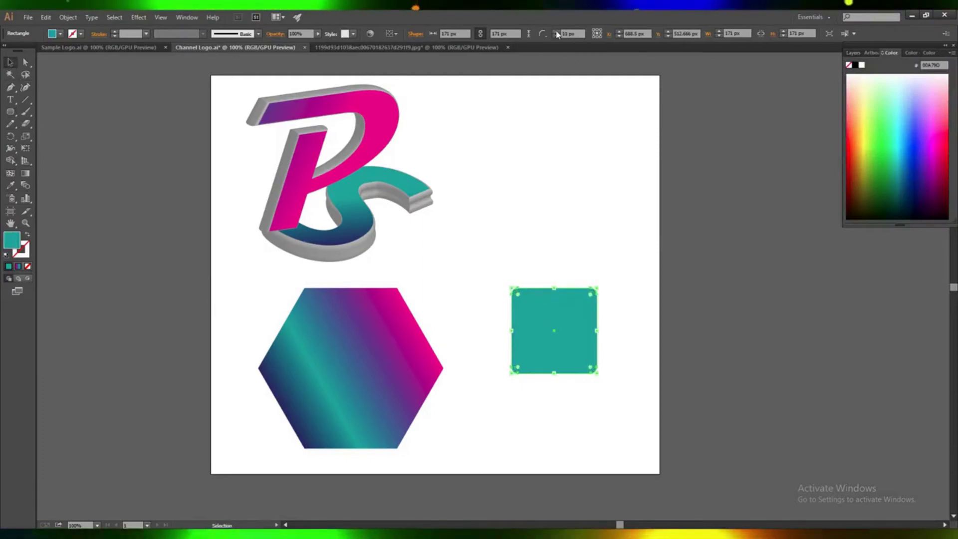
scroll(557, 34, "up", 13)
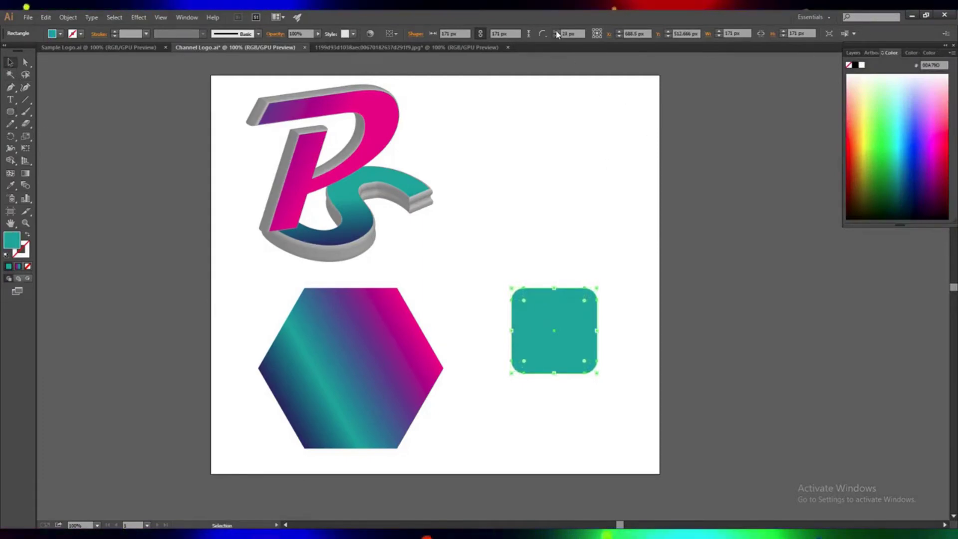
scroll(557, 34, "up", 4)
scroll(558, 34, "up", 3)
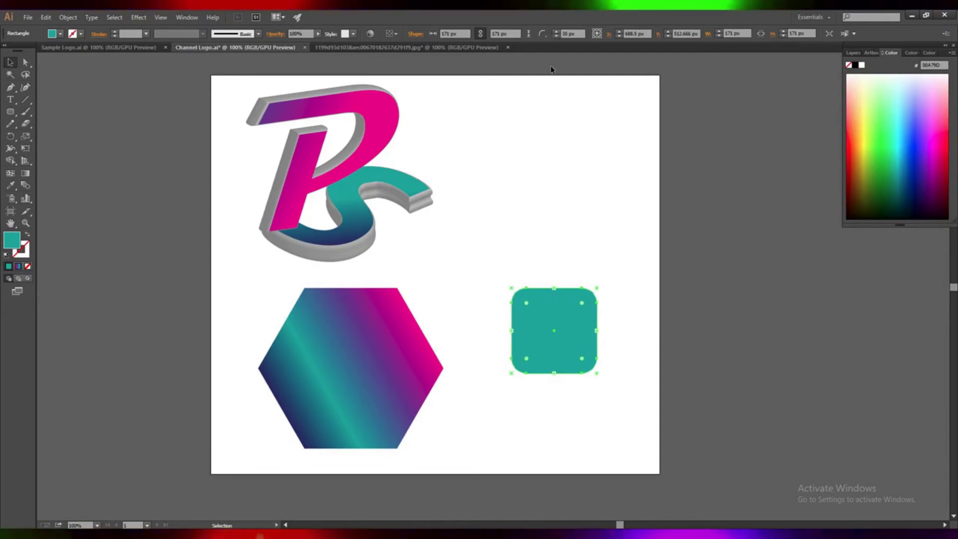
Move the teal rounded square onto the hexagon and scale it up proportionally.
left_click(624, 299)
left_click_drag(544, 350, 355, 385)
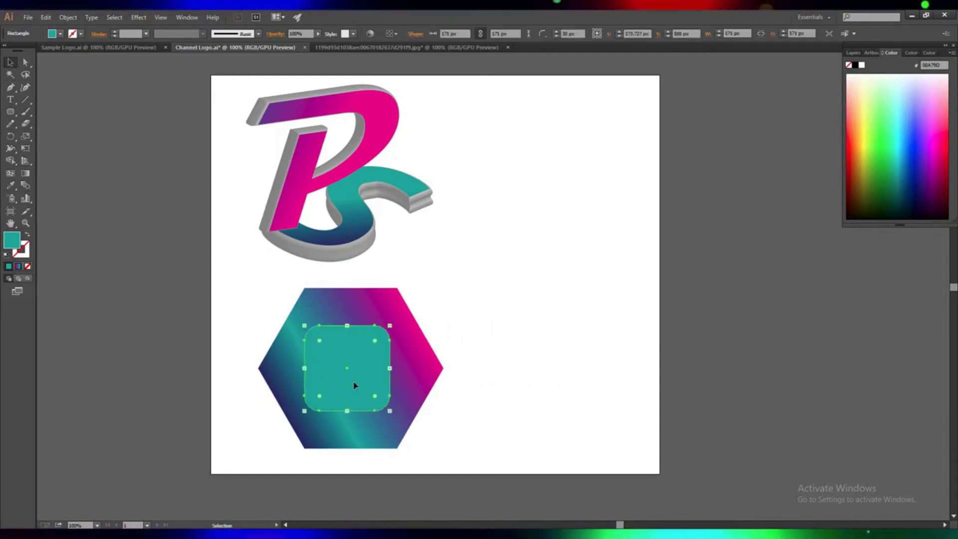
left_click_drag(304, 325, 296, 317)
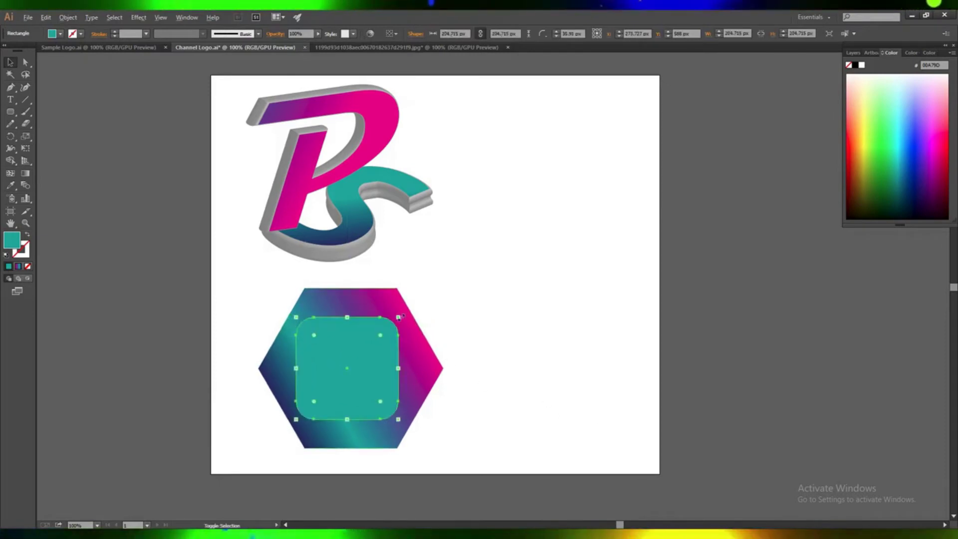
left_click_drag(398, 317, 411, 317)
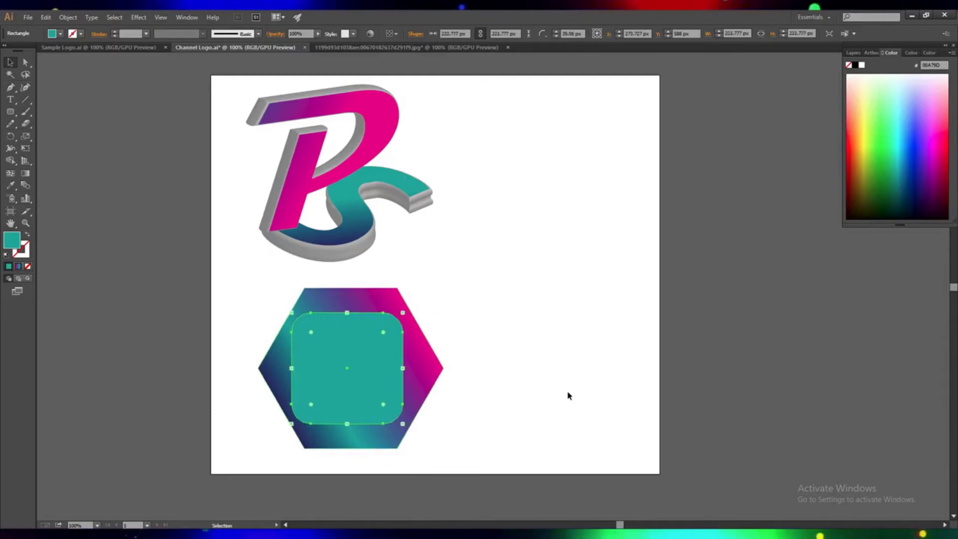
Nudge the square with arrow keys until it sits centred in the hexagon.
key("Right")
key("Right")
key("Right")
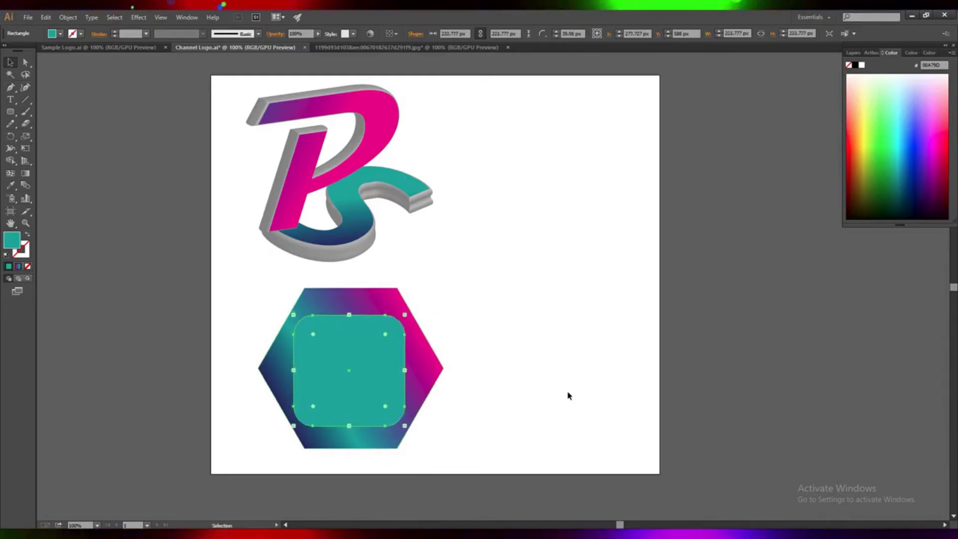
key("Down")
key("Down")
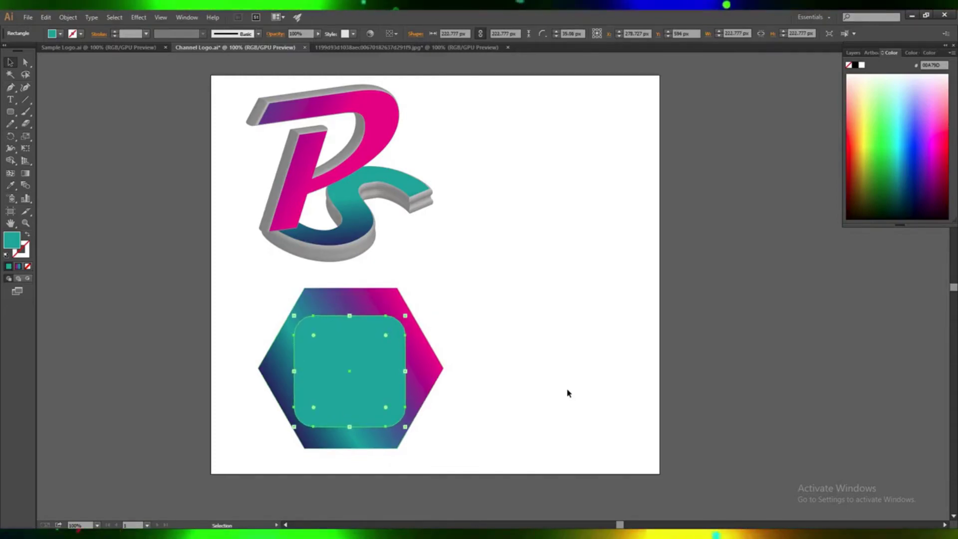
key("Right")
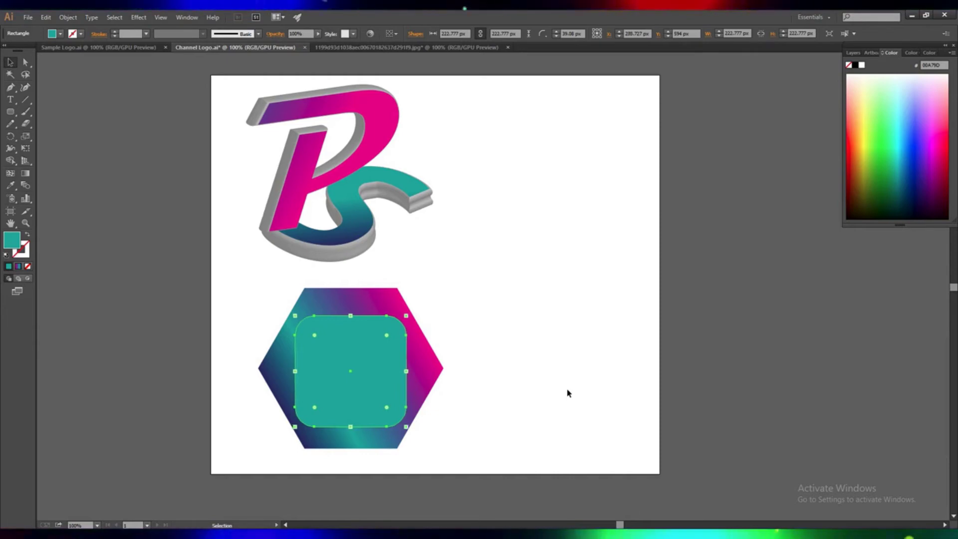
key("Left")
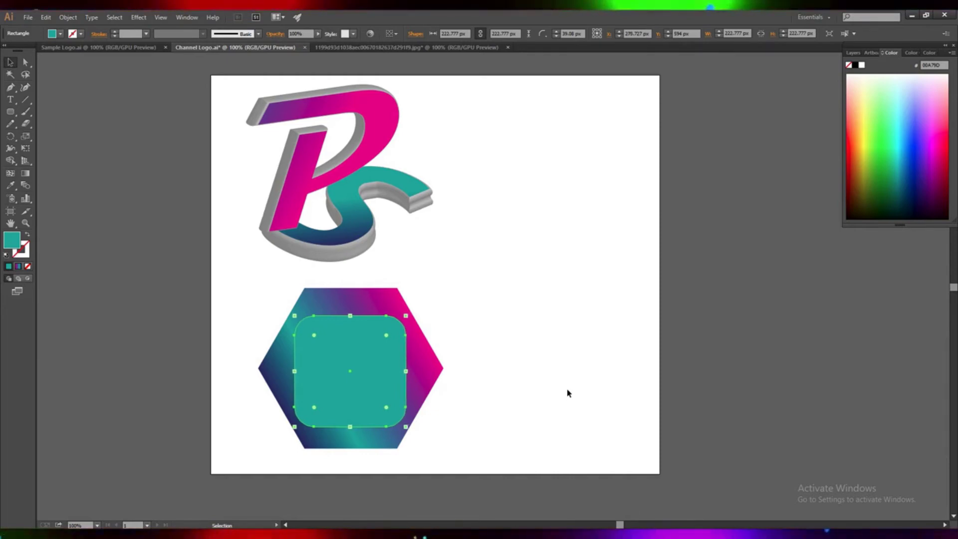
key("Up")
key("Up")
key("Up")
key("Up")
key("Up")
key("Up")
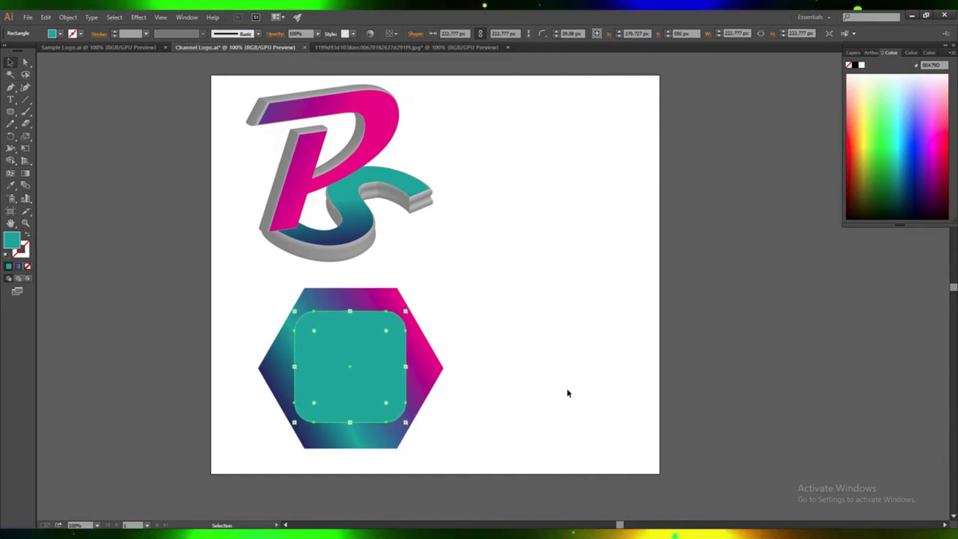
key("Left")
key("Down")
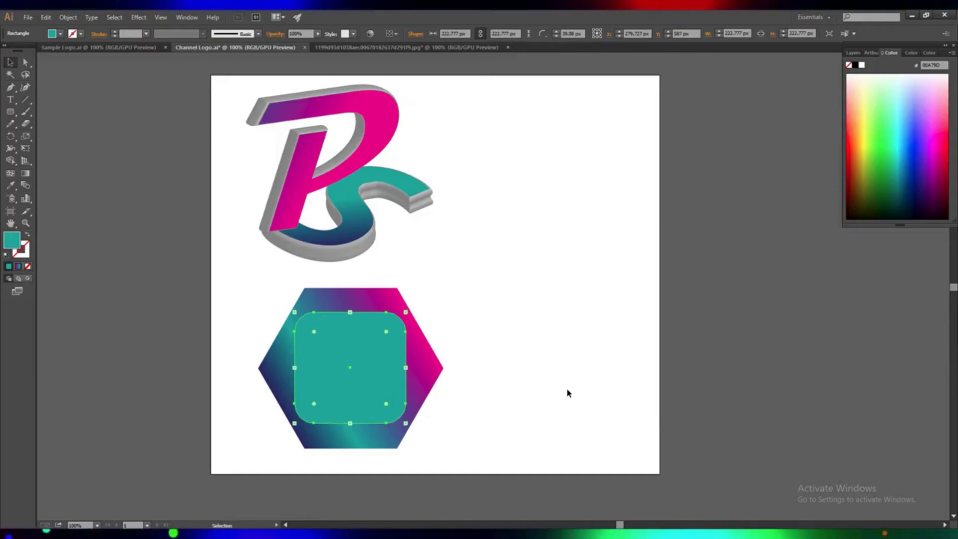
left_click(568, 393)
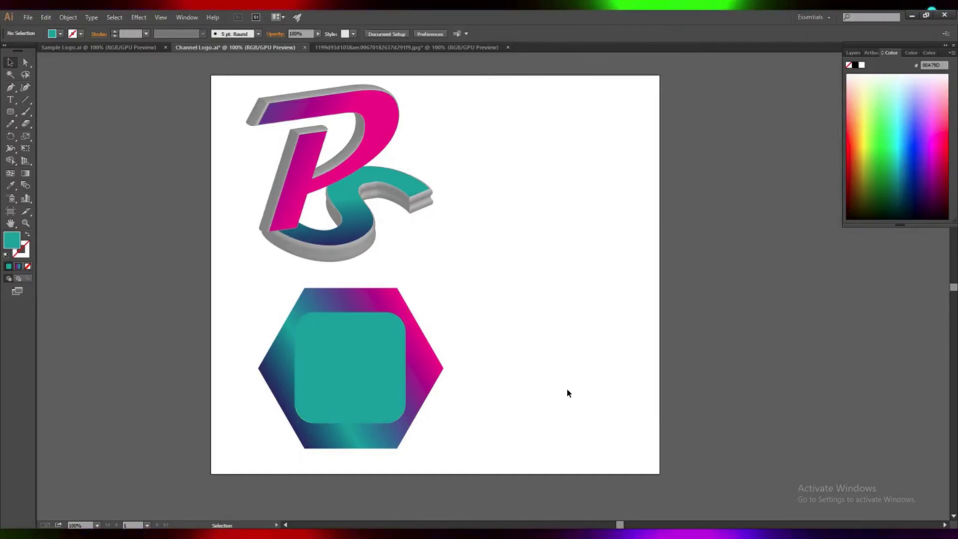
Divide the hexagon and rounded square with Pathfinder Divide.
left_click(432, 380)
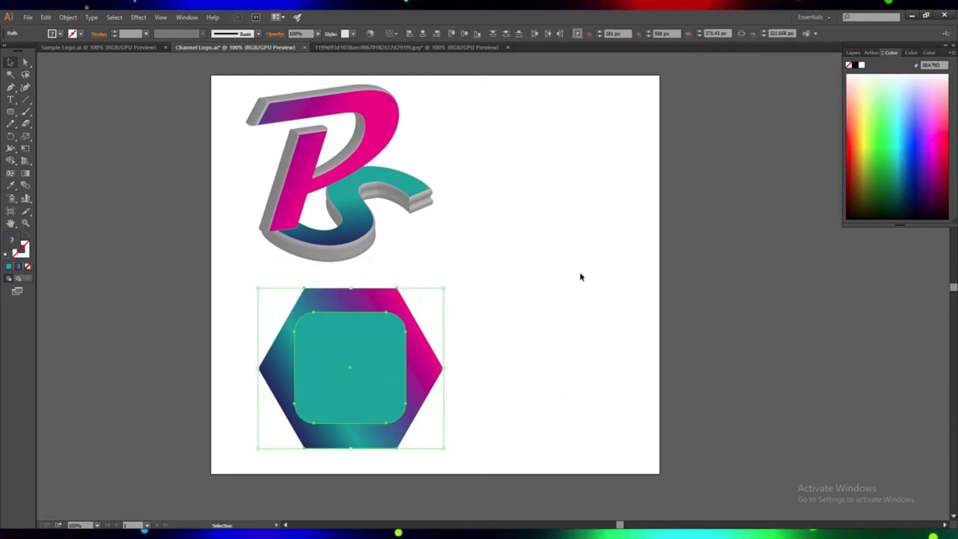
left_click(188, 17)
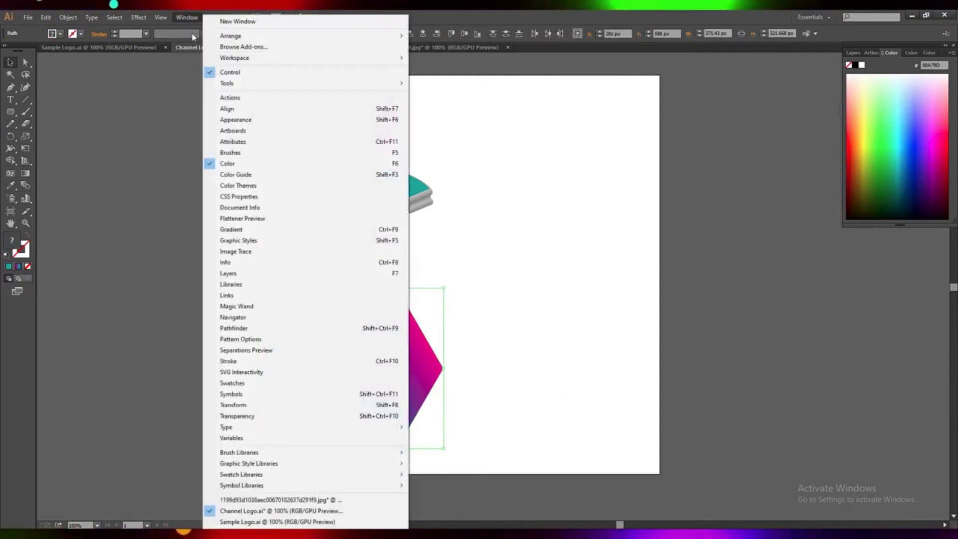
left_click(243, 329)
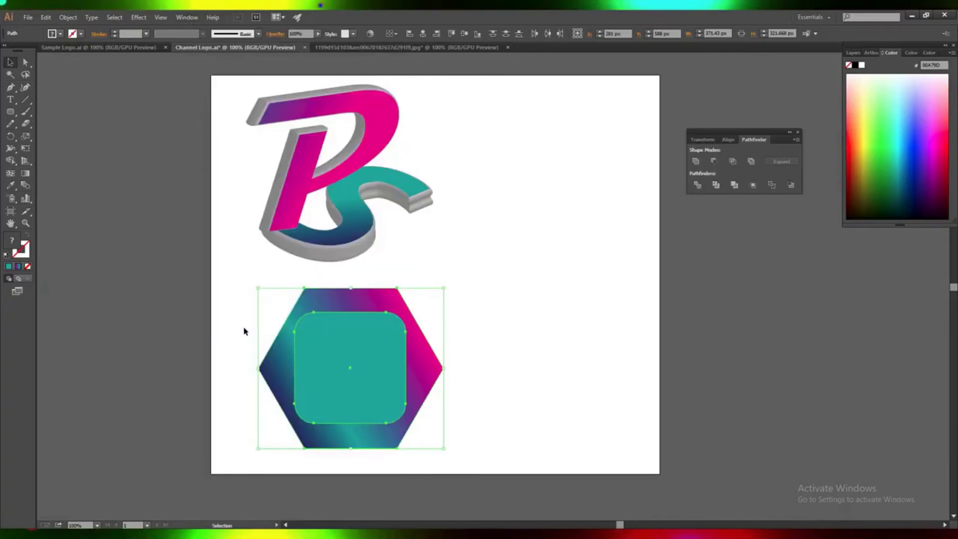
left_click(698, 185)
left_click(798, 133)
Ungroup the divided pieces, drag out the inner rounded square and delete it.
right_click(374, 353)
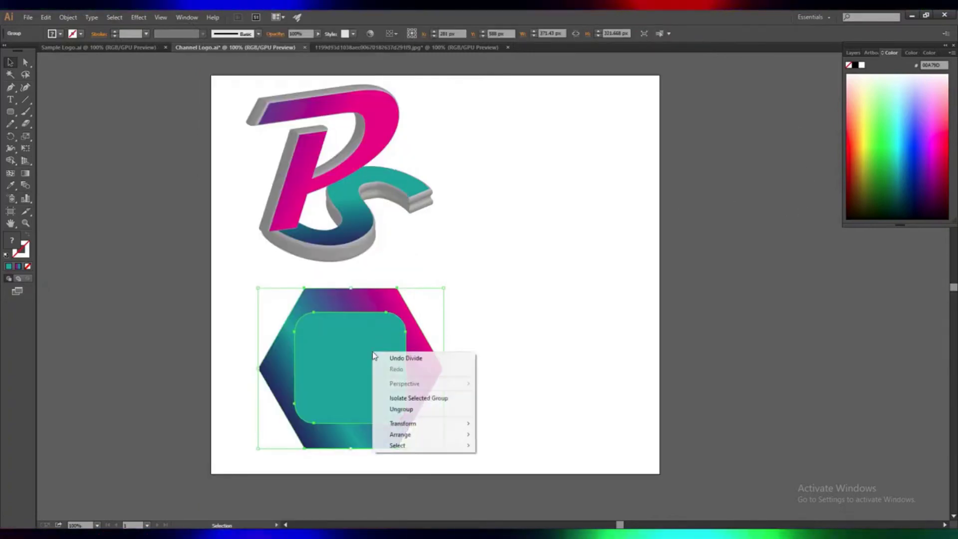
left_click(403, 409)
left_click_drag(356, 379, 567, 301)
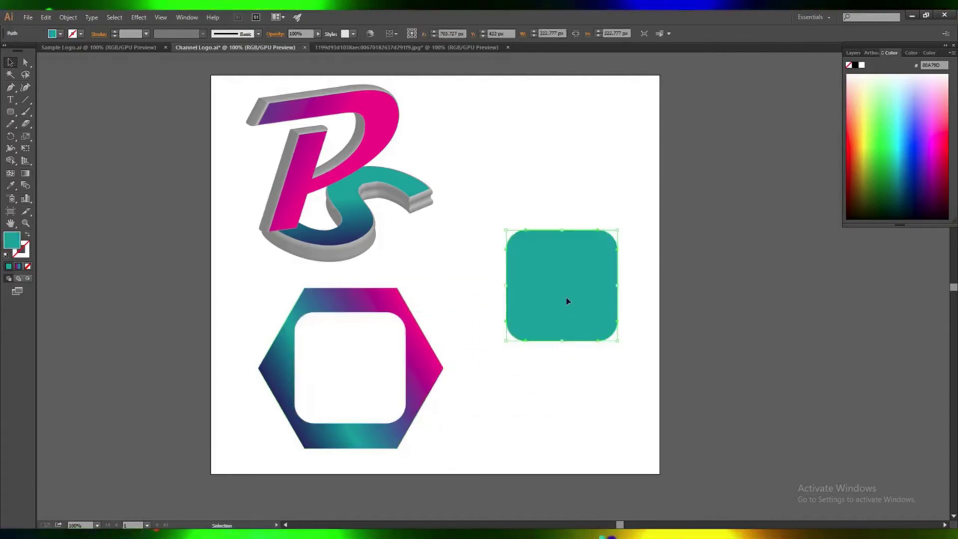
key("Delete")
left_click(405, 439)
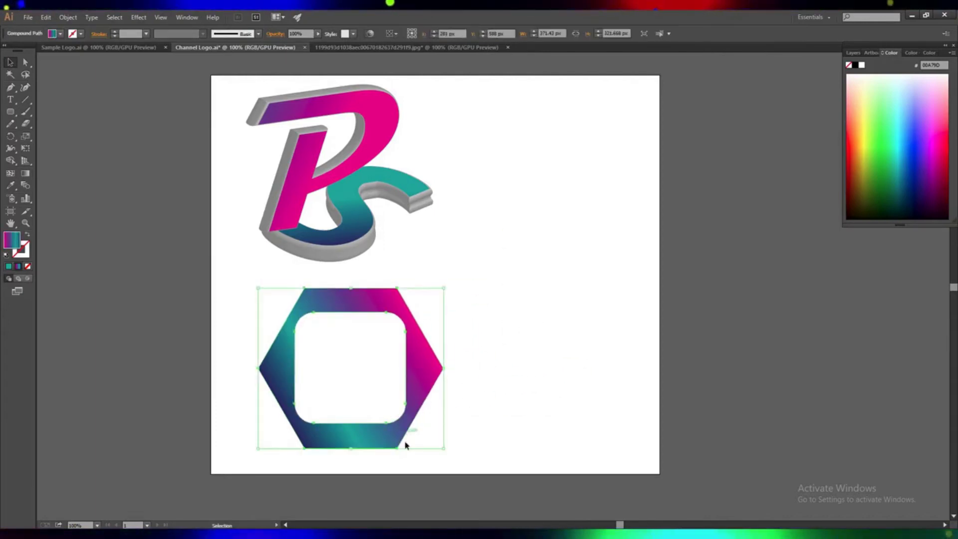
Rotate the gradient hexagon frame to a tilt and shift it up and right.
left_click_drag(253, 449, 350, 469)
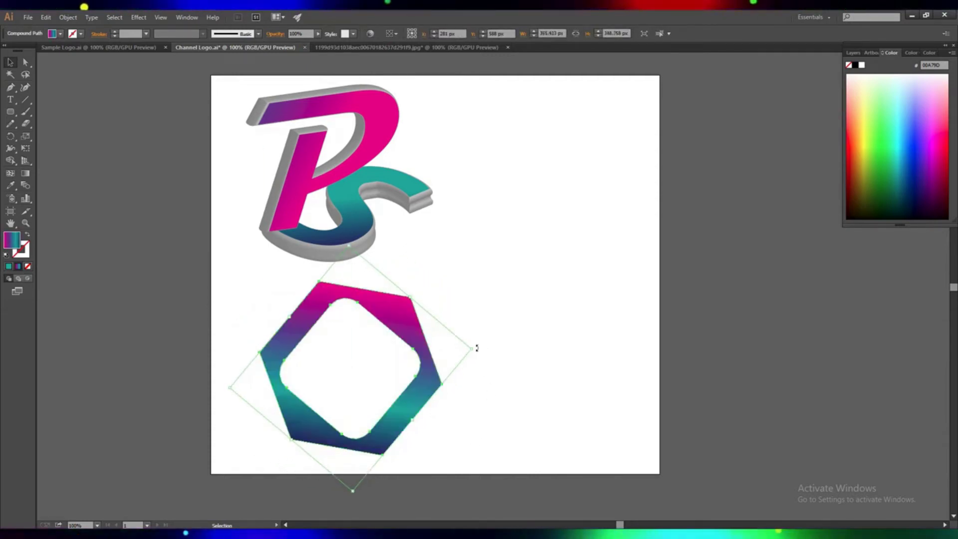
left_click_drag(477, 348, 479, 364)
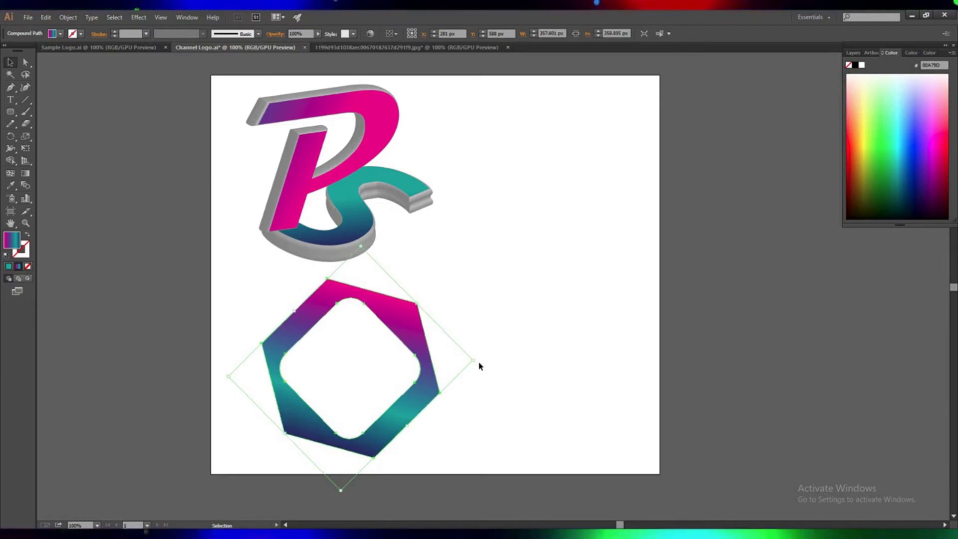
left_click_drag(480, 366, 476, 369)
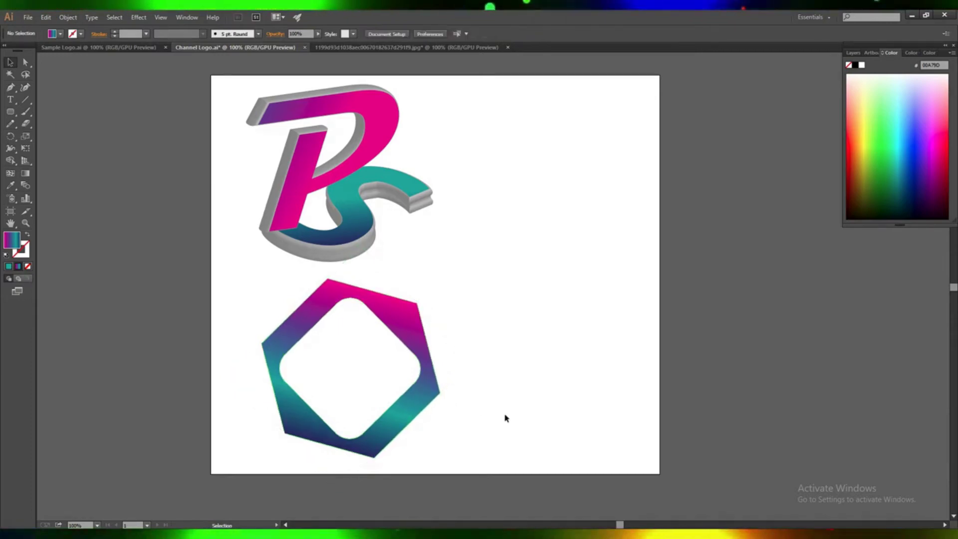
left_click_drag(400, 324, 528, 300)
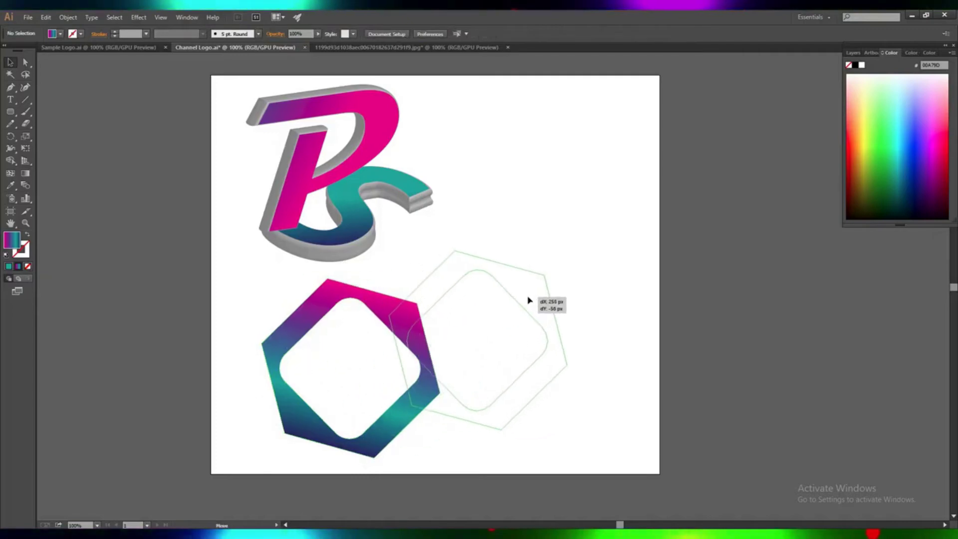
left_click(560, 235)
Shrink the 3D PS lettering and place it in the hexagon frame's centre.
key("v")
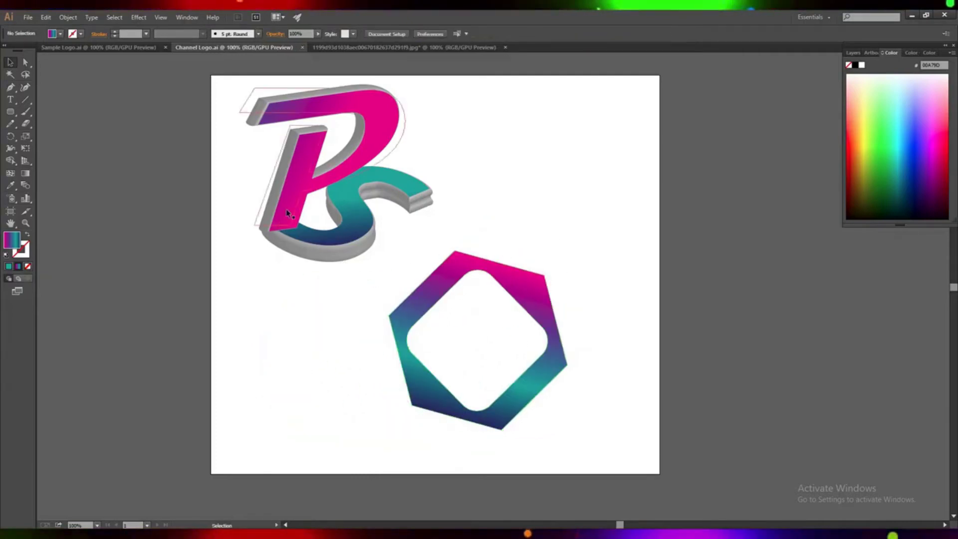
left_click(286, 209)
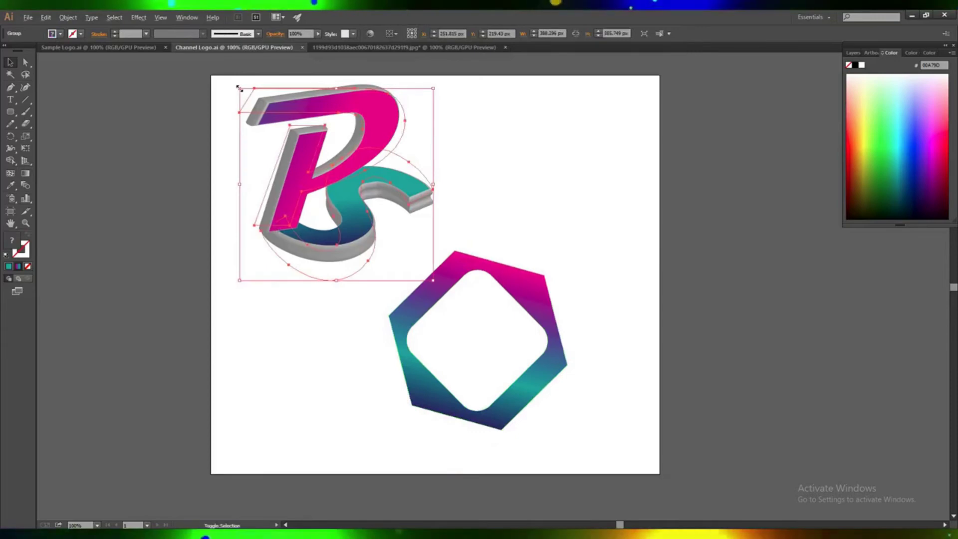
left_click_drag(238, 86, 272, 121)
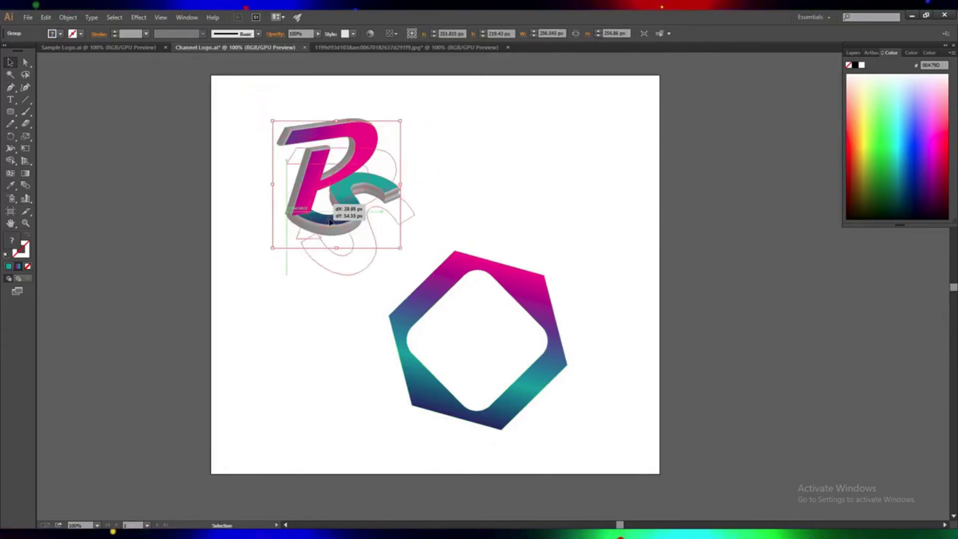
left_click_drag(310, 169, 309, 217)
left_click_drag(273, 169, 300, 193)
left_click_drag(334, 238, 465, 341)
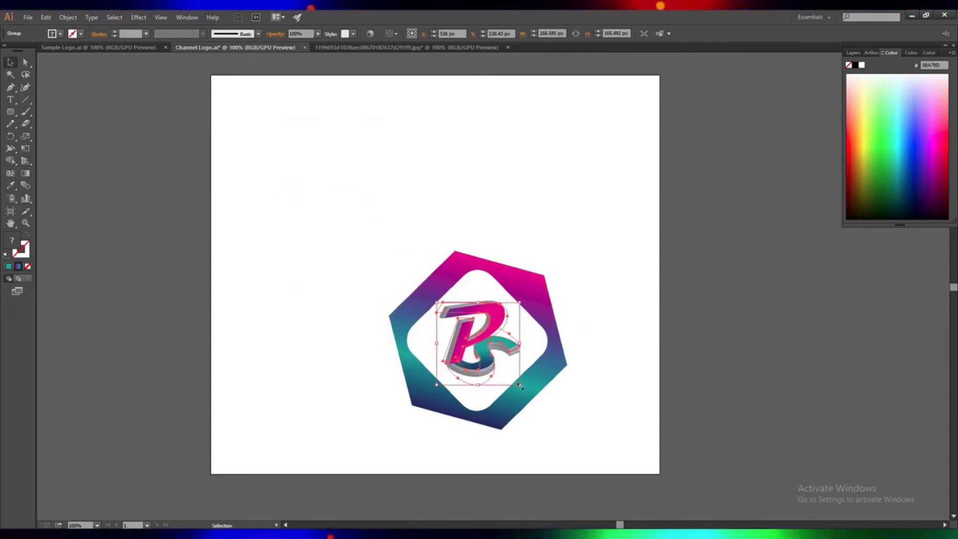
left_click_drag(519, 385, 528, 395)
Nudge the PS letters down and right with arrow keys to settle them.
key("Down")
key("Down")
key("Down")
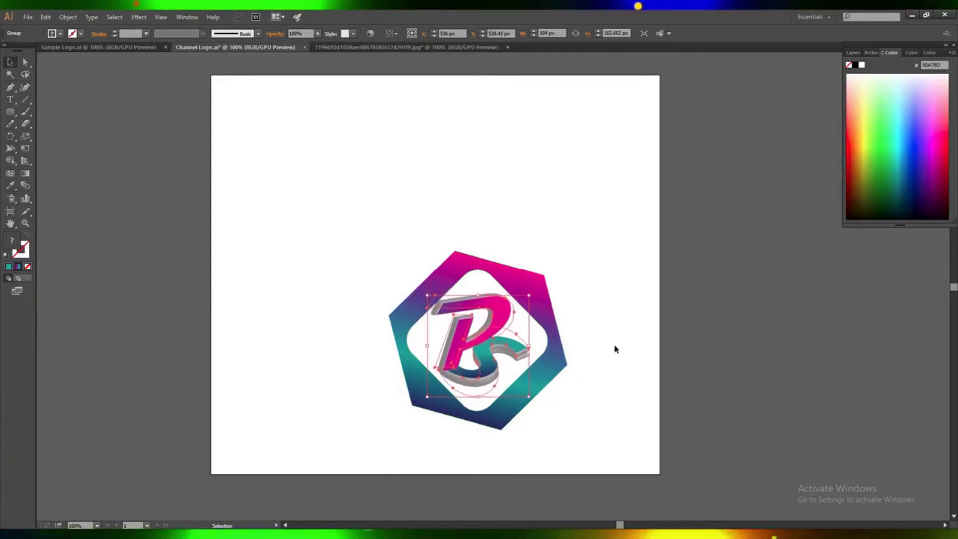
key("Down")
key("Down")
key("Down")
key("Right")
key("Right")
key("Right")
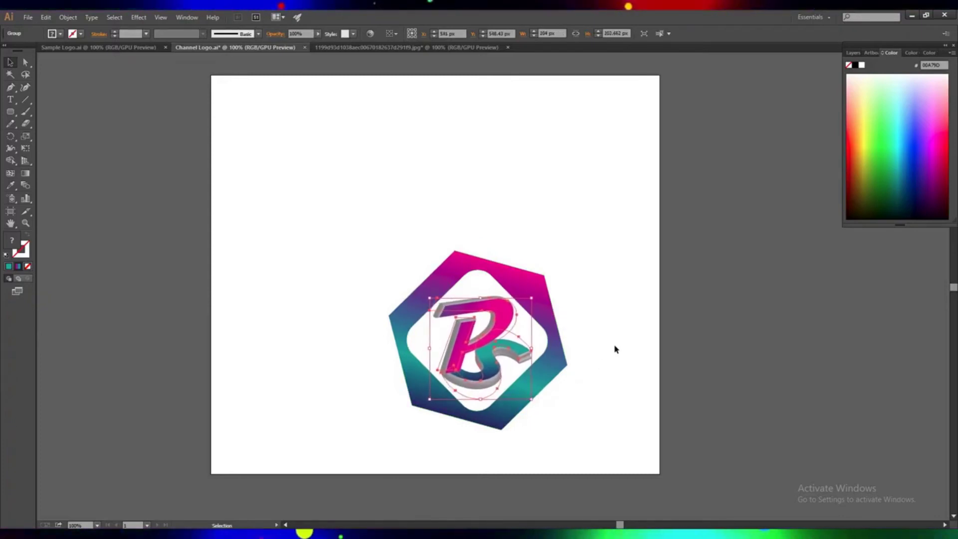
key("Down")
key("Down")
key("Down")
key("Down")
key("Left")
key("Left")
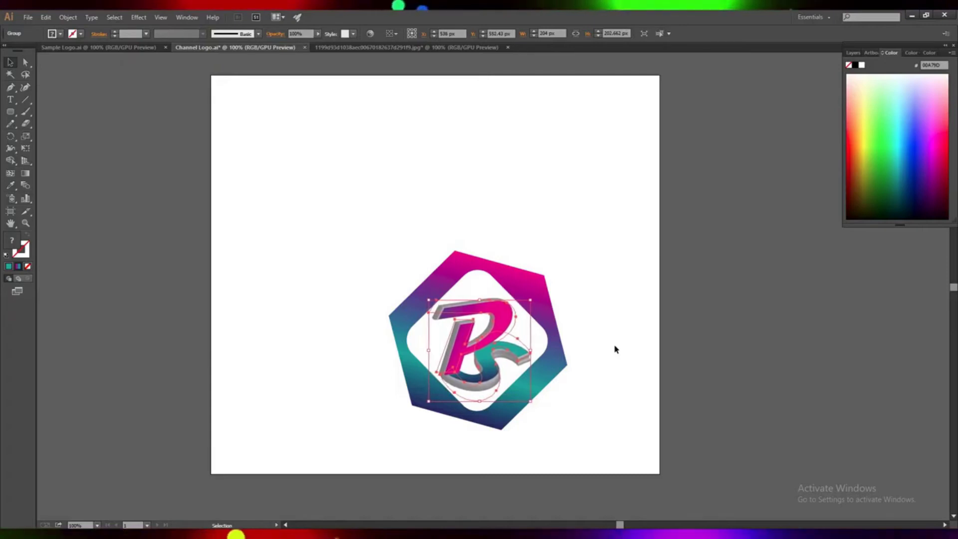
left_click(599, 358)
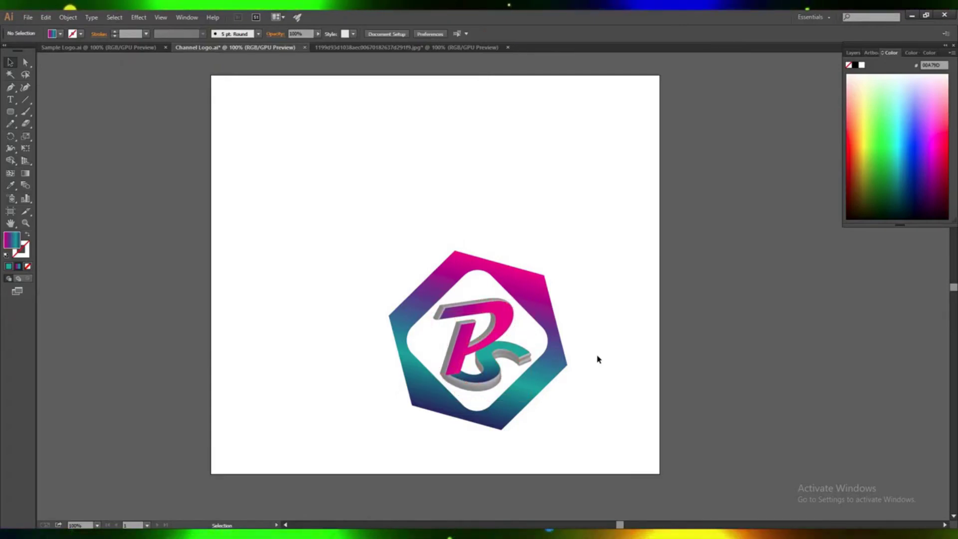
Move the hexagon frame and PS letters together up and to the left.
left_click_drag(325, 218, 589, 444)
left_click_drag(511, 410, 463, 316)
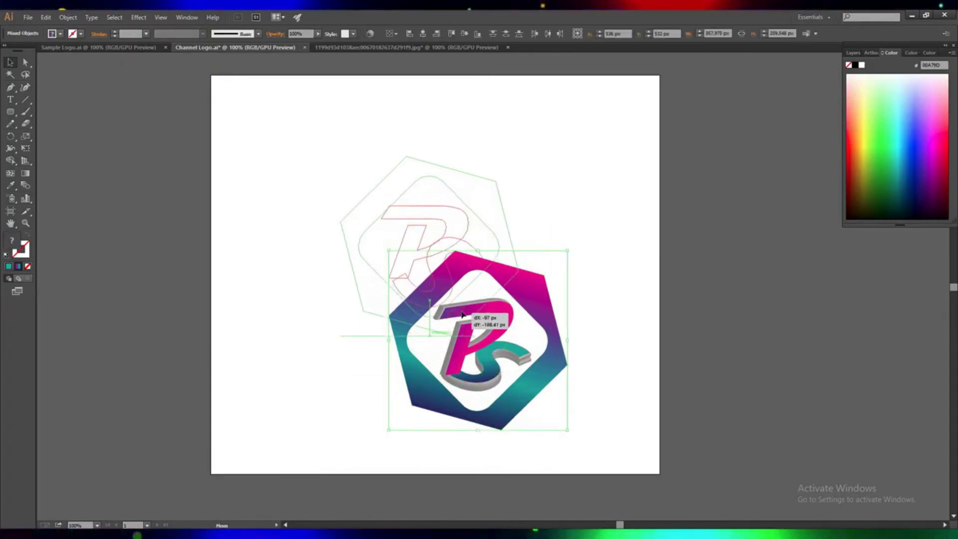
left_click(427, 405)
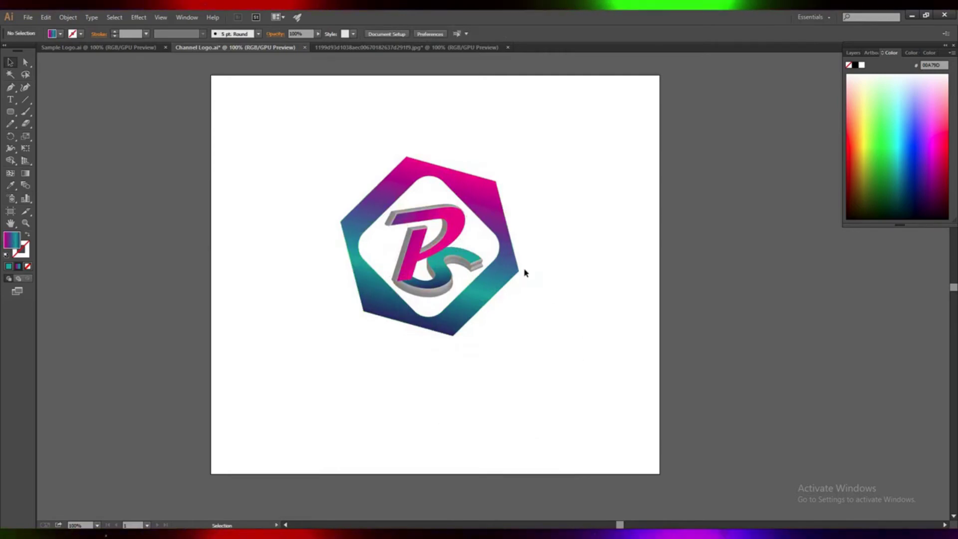
Lower the PS letters group by one Down-arrow nudge inside the frame.
left_click(429, 240)
left_click(569, 299)
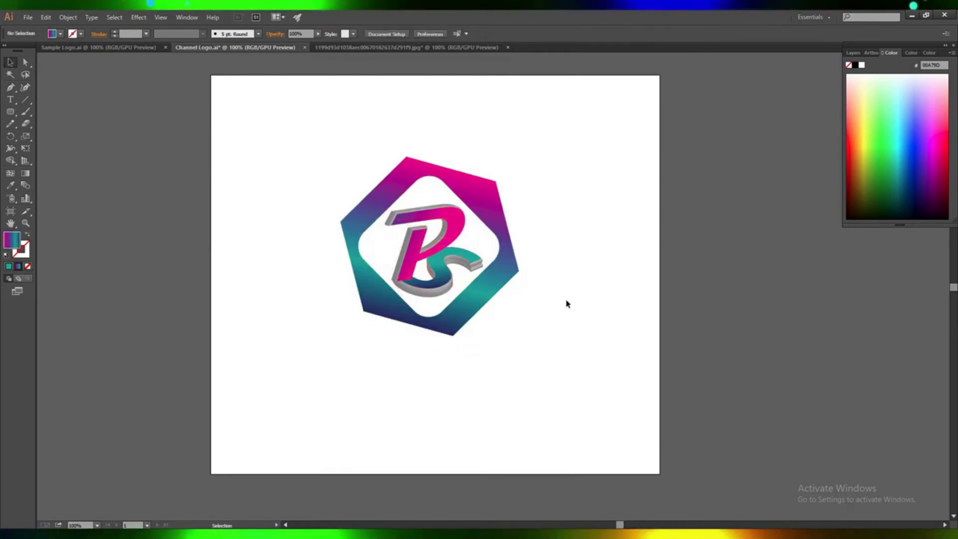
left_click(434, 270)
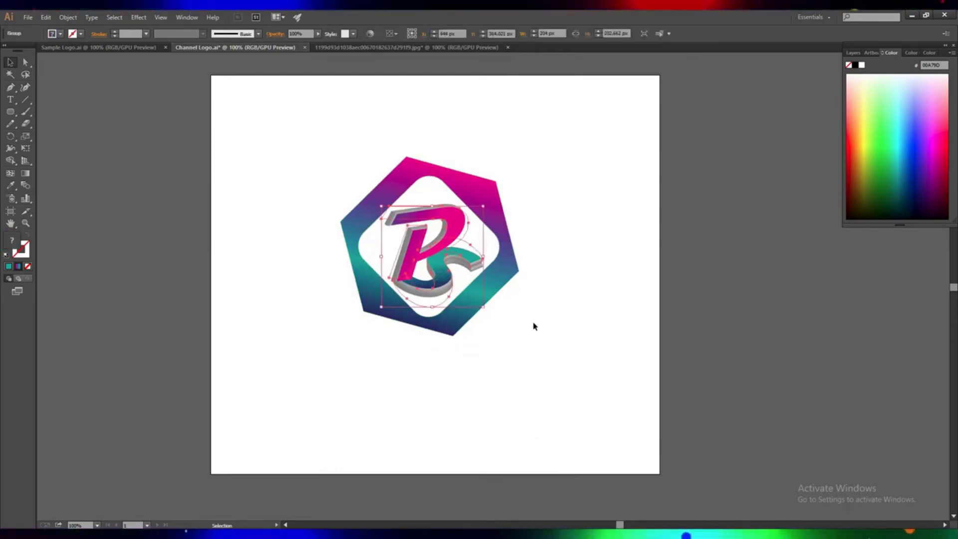
key("Down")
key("Down")
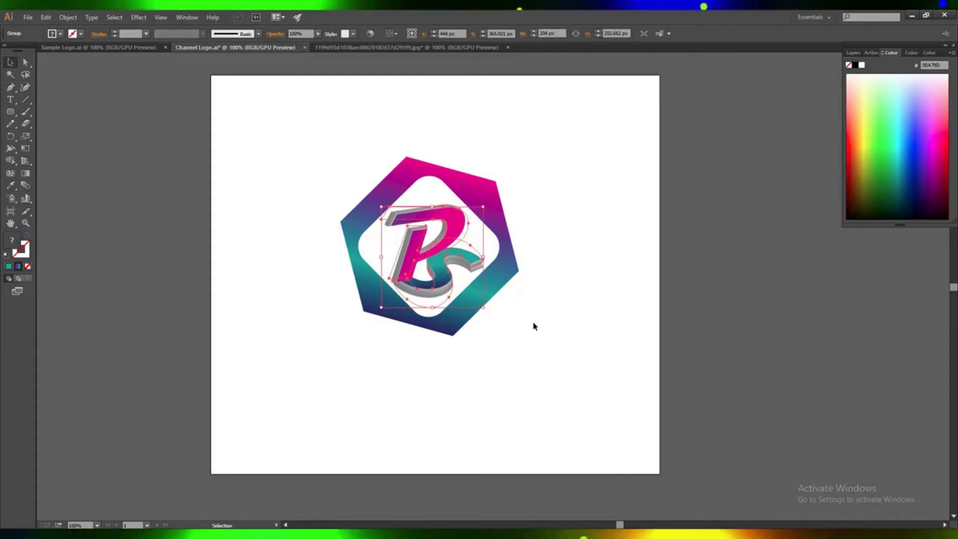
left_click(533, 327)
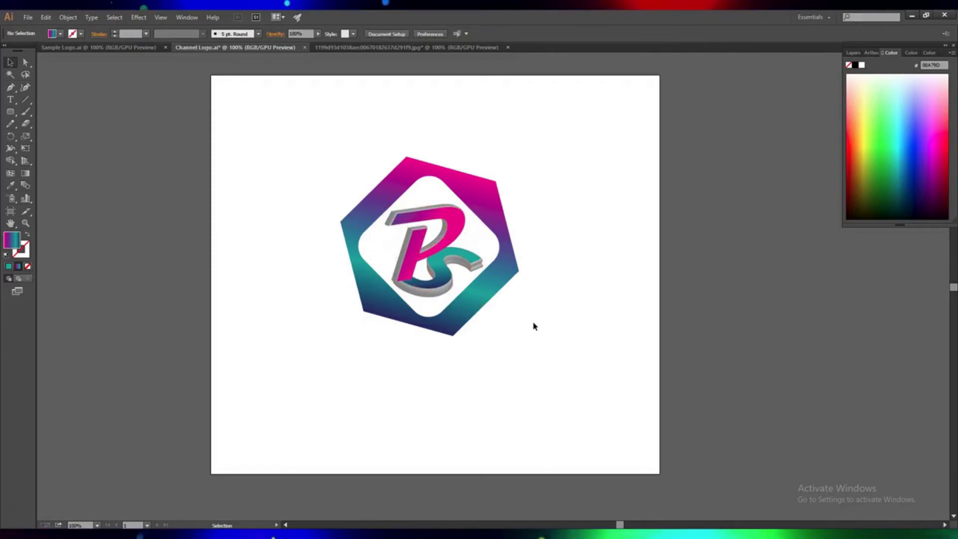
left_click(446, 291)
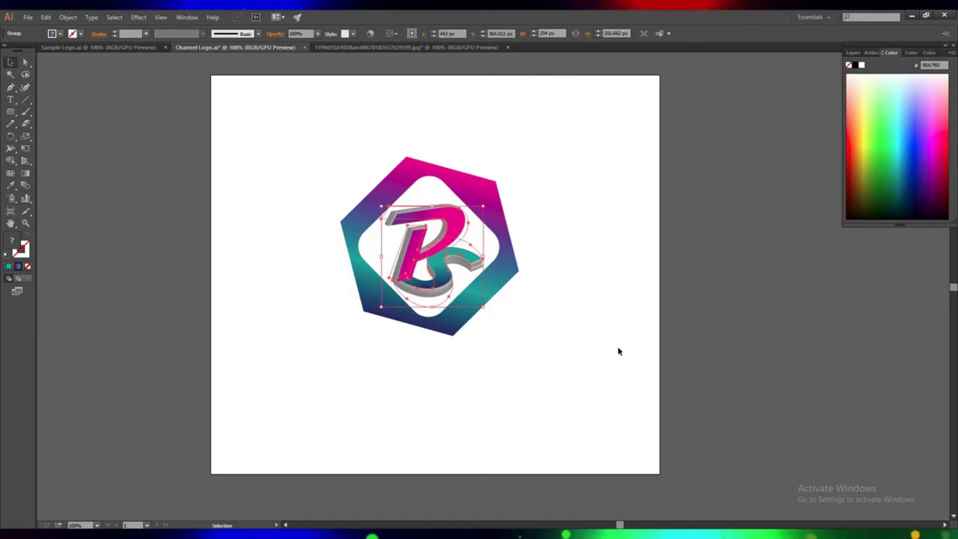
left_click(594, 358)
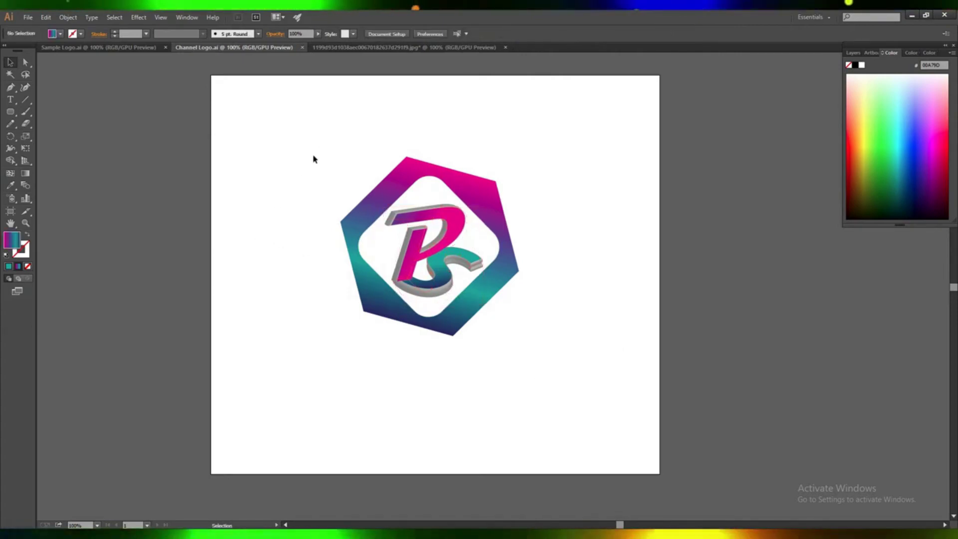
Scale the whole hexagon-and-PS emblem up and move it toward the artboard top.
left_click_drag(313, 129, 574, 360)
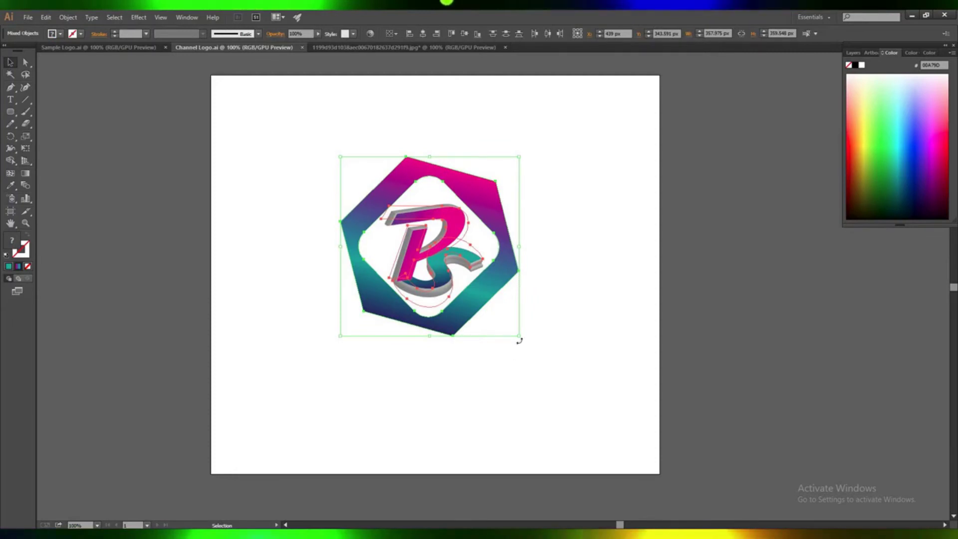
mouse_move(519, 336)
left_mouse_down()
mouse_move(563, 374)
mouse_move(553, 365)
left_mouse_up()
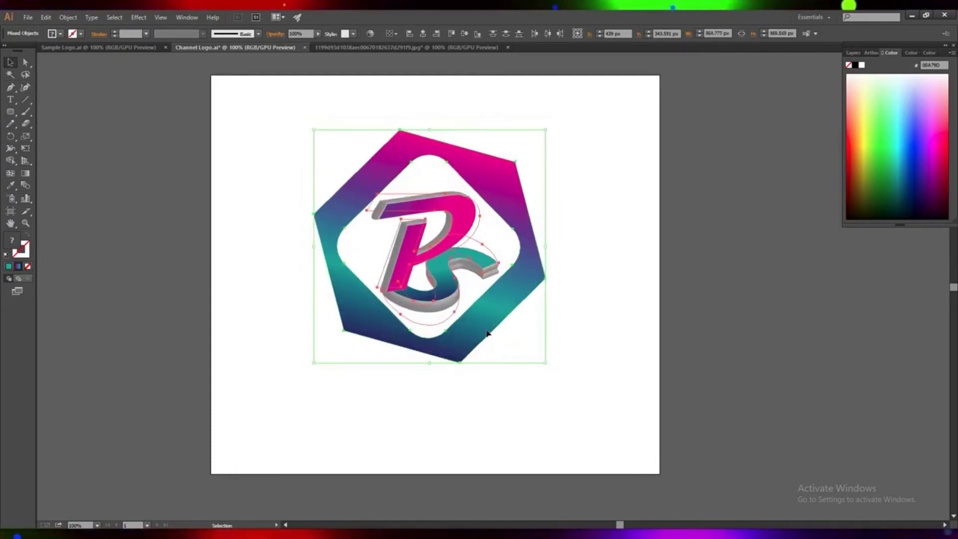
left_click_drag(483, 331, 492, 293)
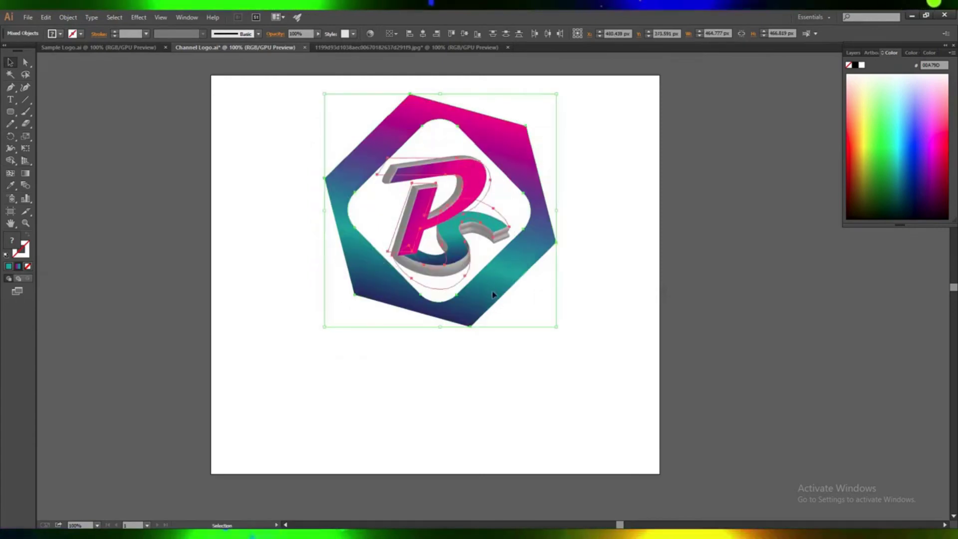
Nudge the logo left and add a new Layer 4 above Layer 3.
key("shift+Left")
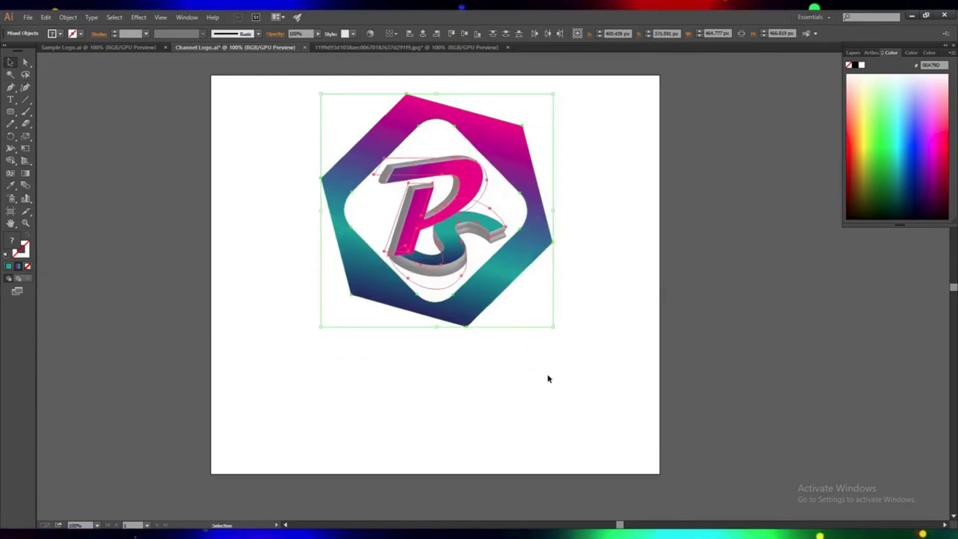
left_click(548, 378)
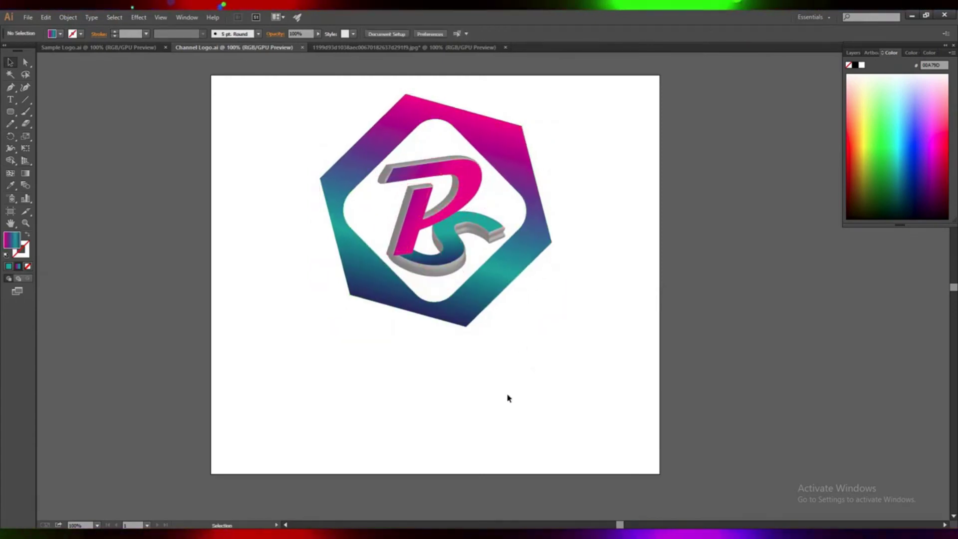
left_click(853, 53)
left_click(899, 65)
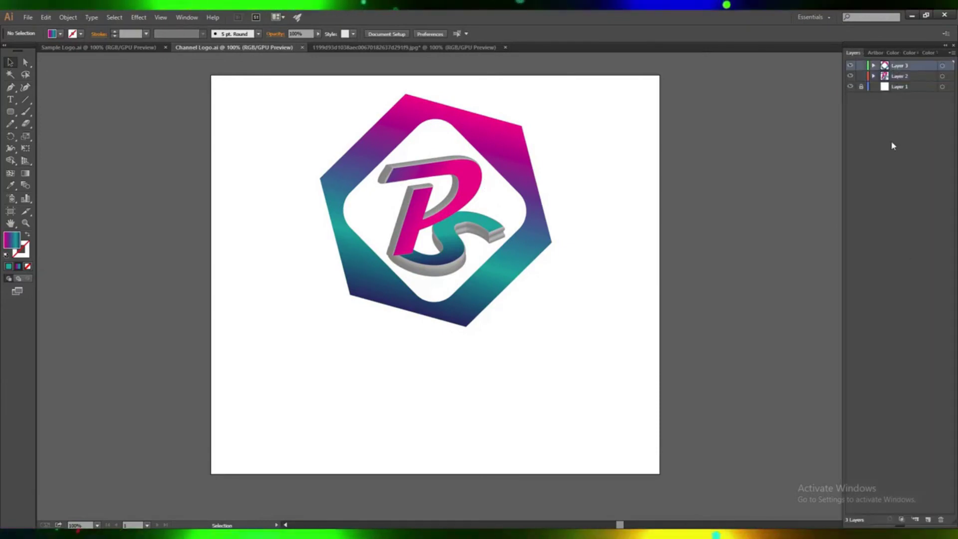
left_click(930, 520)
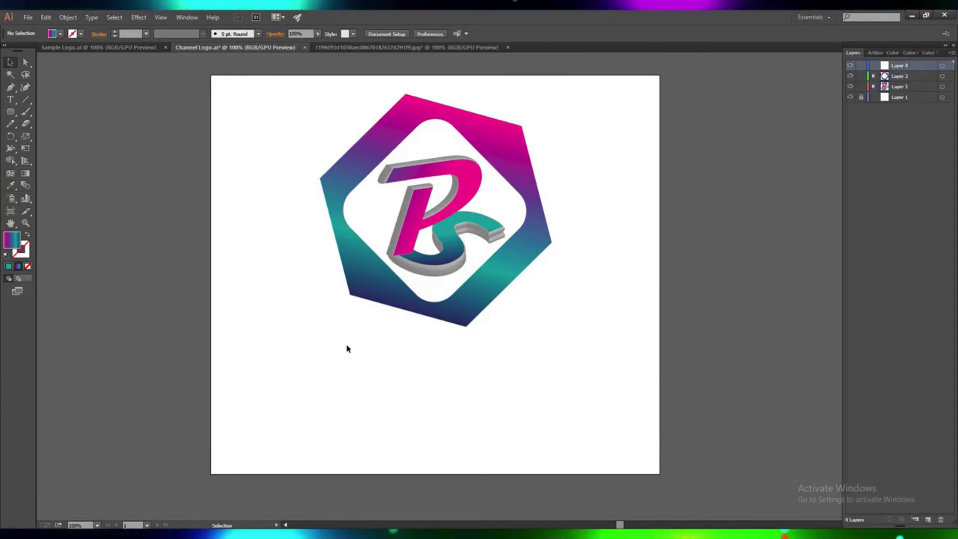
Type the spaced name 'P J Y A S' below the logo and shrink it to fit.
left_click(14, 102)
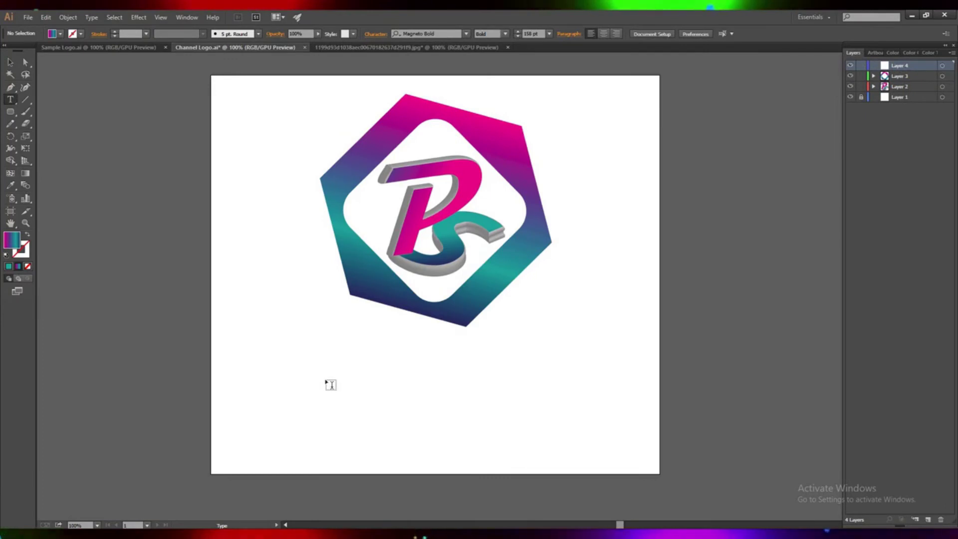
left_click(325, 383)
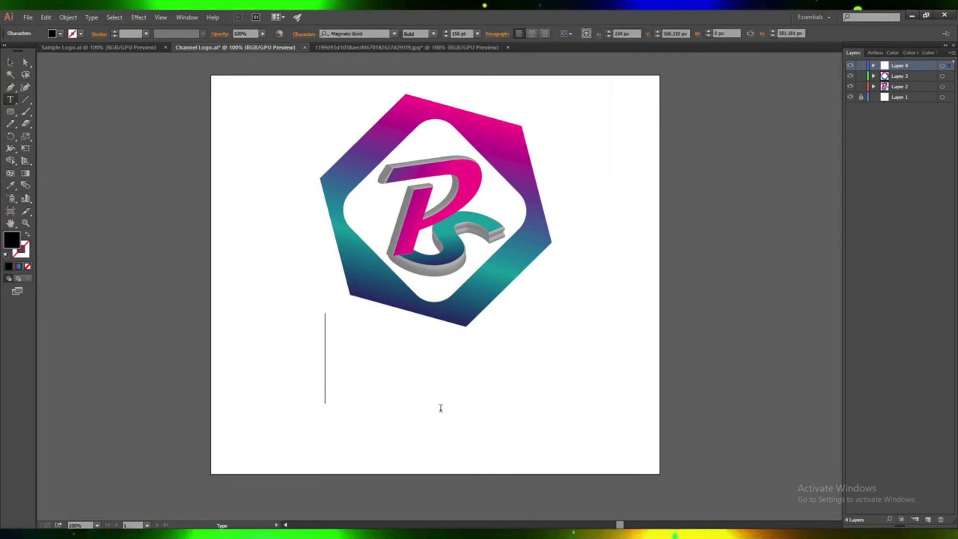
type("P")
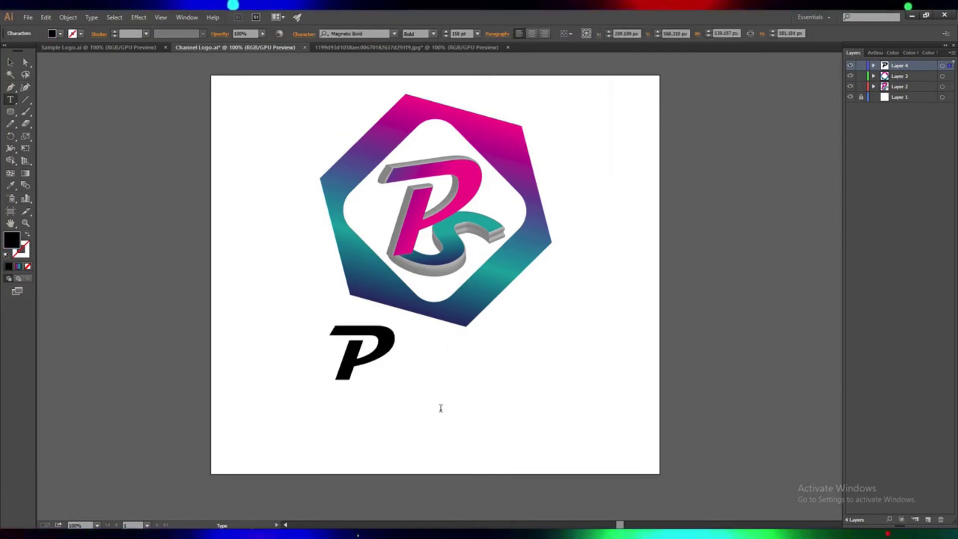
type(" J Y A")
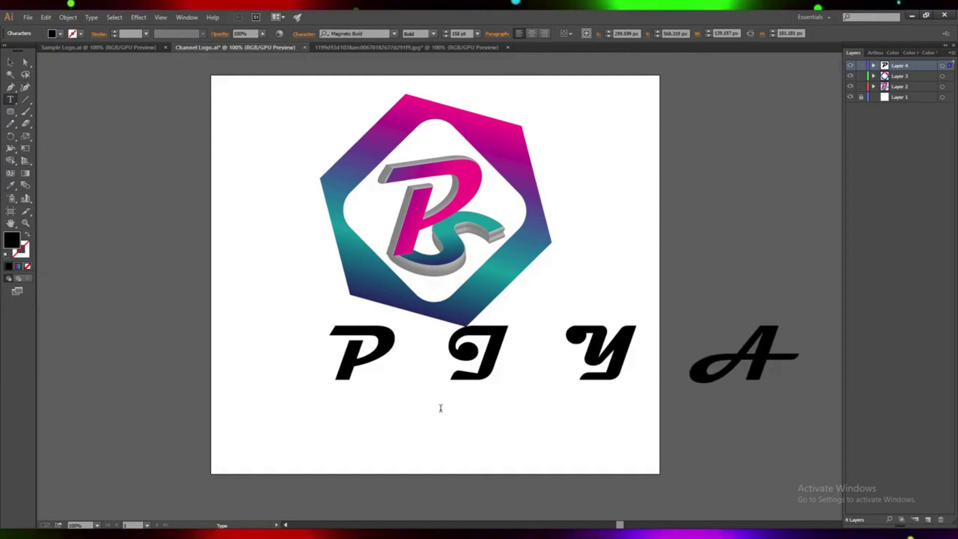
type(" S")
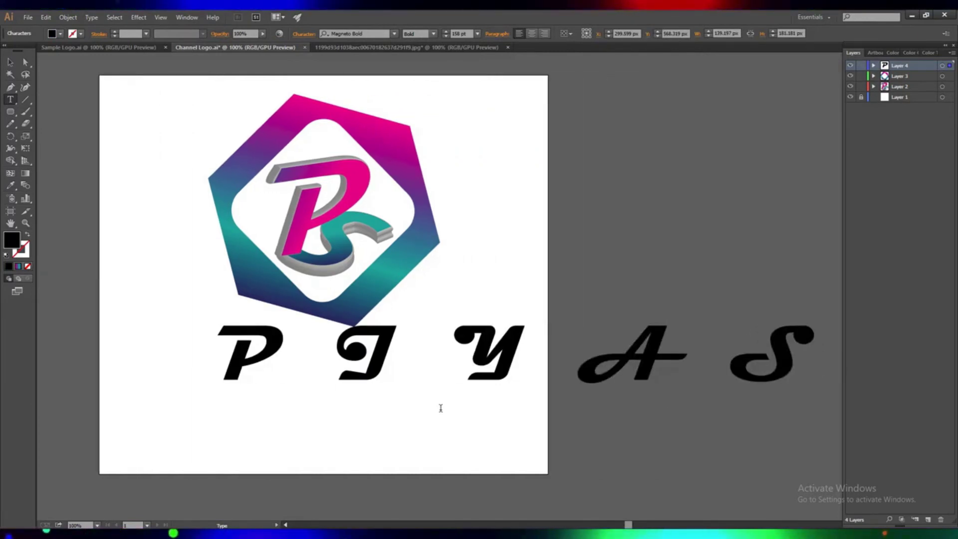
left_click_drag(229, 354, 580, 364)
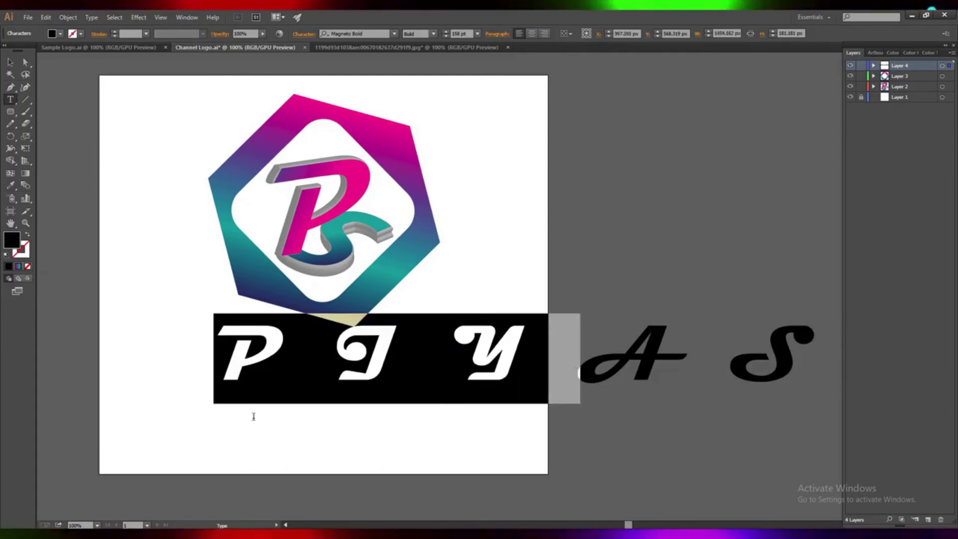
left_click_drag(254, 416, 928, 366)
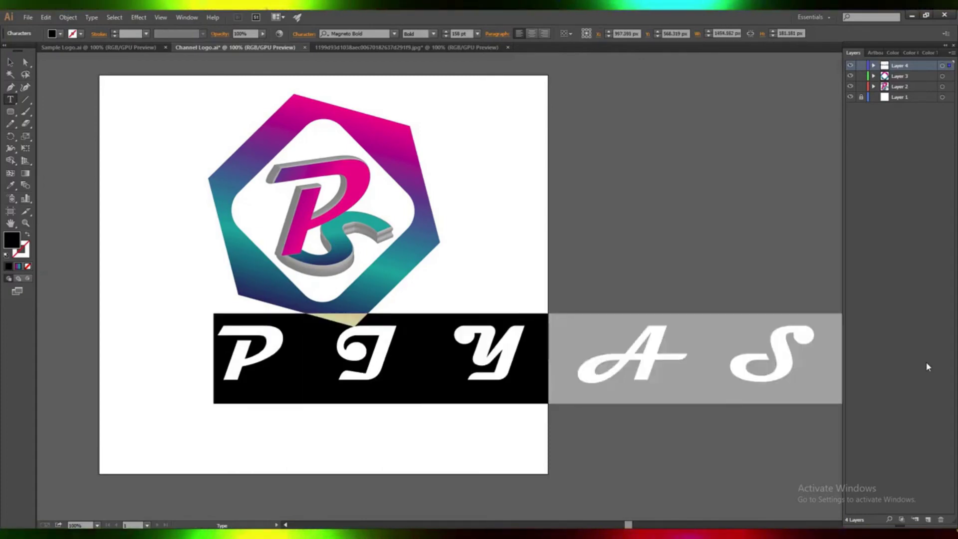
left_click(447, 36)
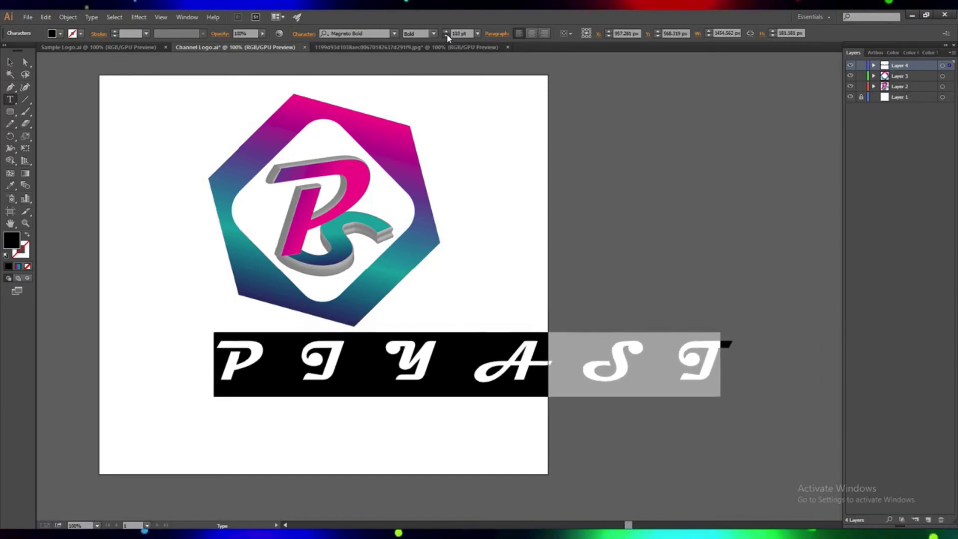
left_click_drag(628, 525, 619, 525)
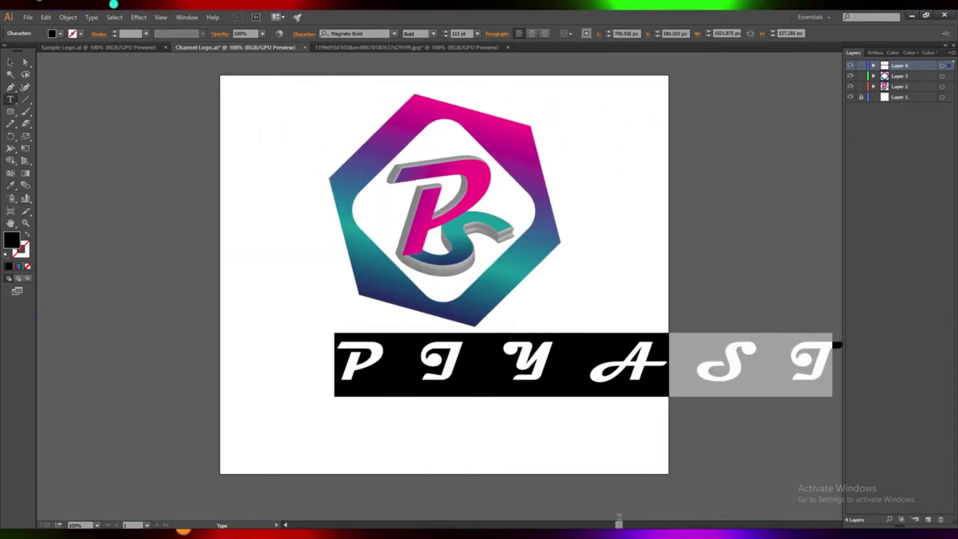
left_click(447, 36)
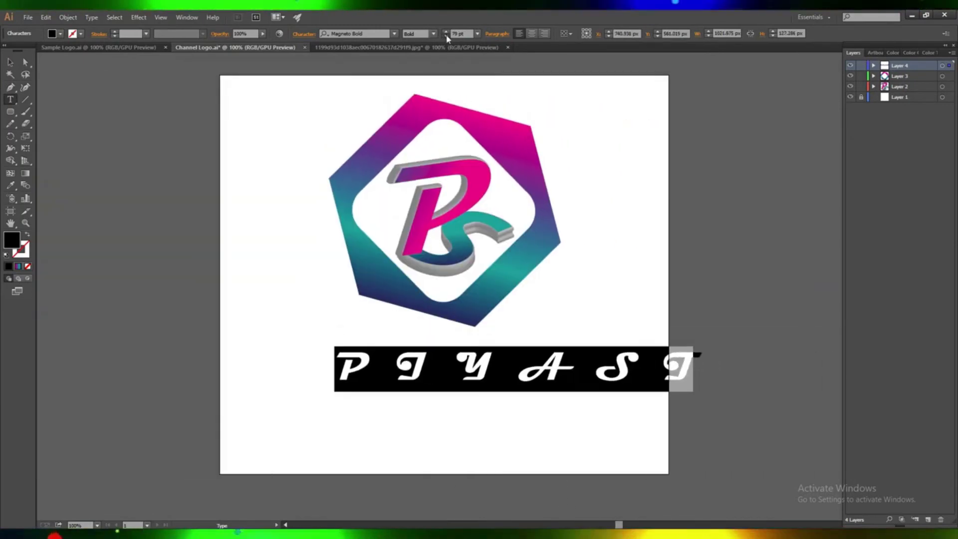
key("Escape")
Move the name left, append 'I C' to spell PIYASTICK, and set it to 48 pt.
left_click_drag(497, 362, 407, 354)
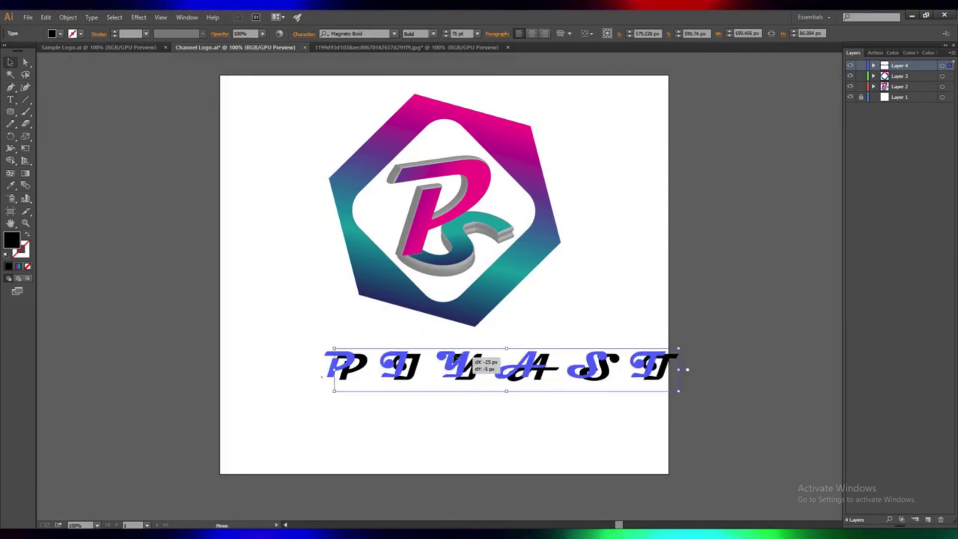
left_click_drag(604, 373, 564, 372)
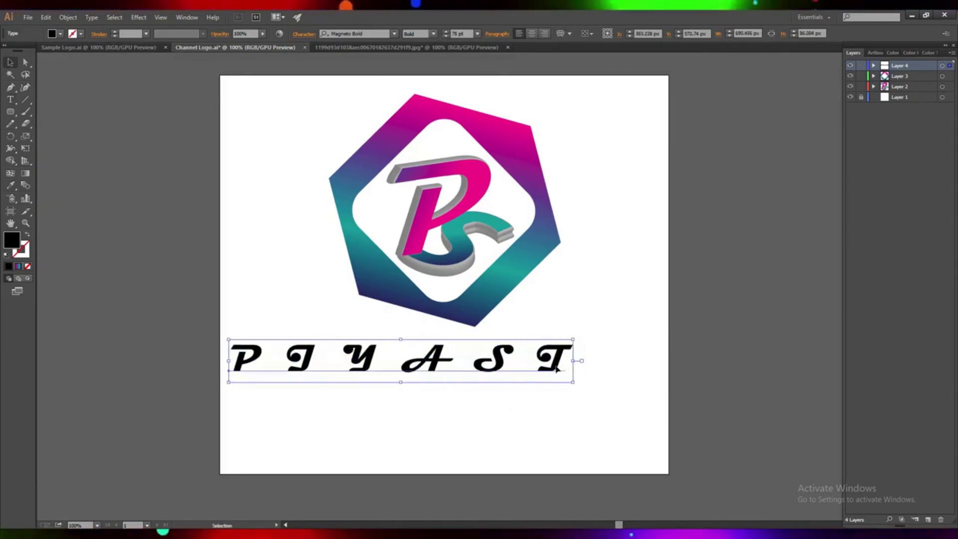
key("t")
left_click(581, 349)
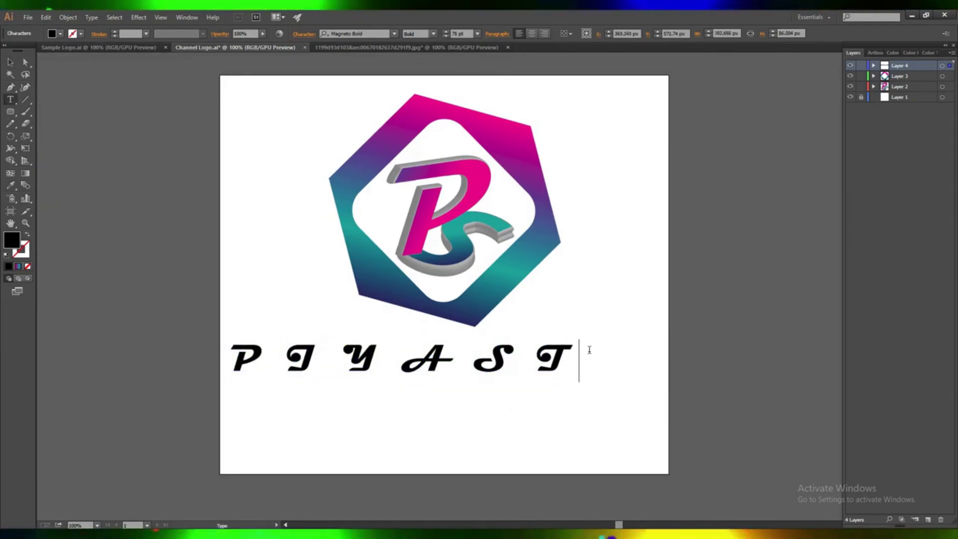
type(" I")
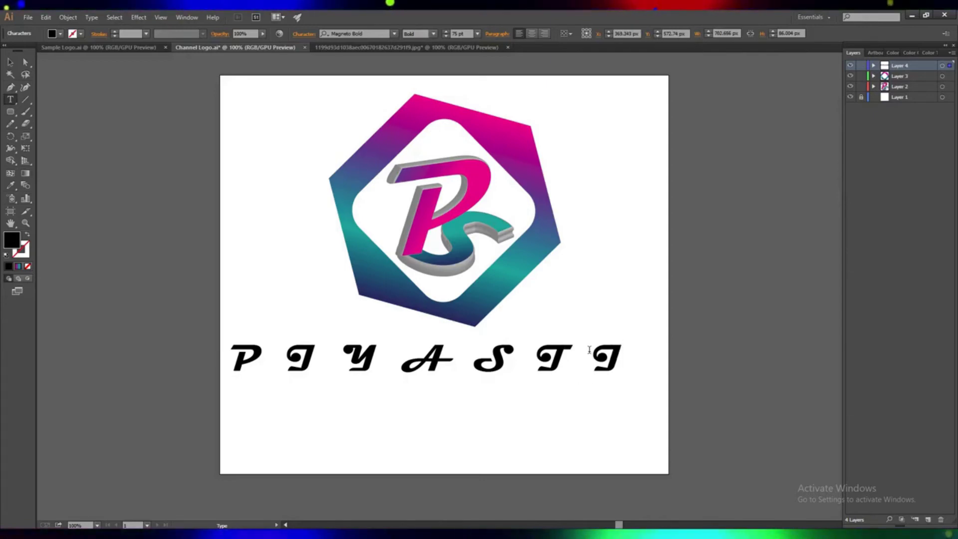
type(" C K")
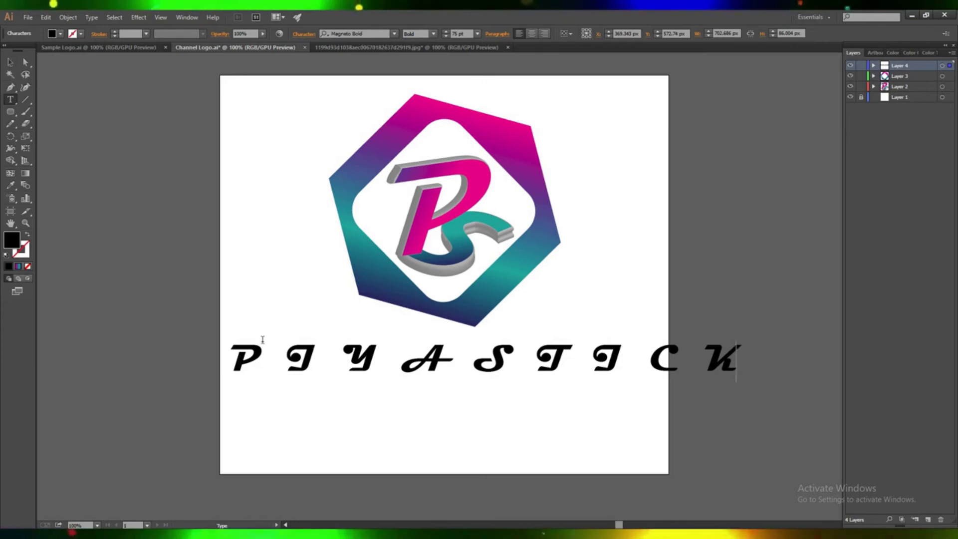
left_click_drag(237, 361, 739, 361)
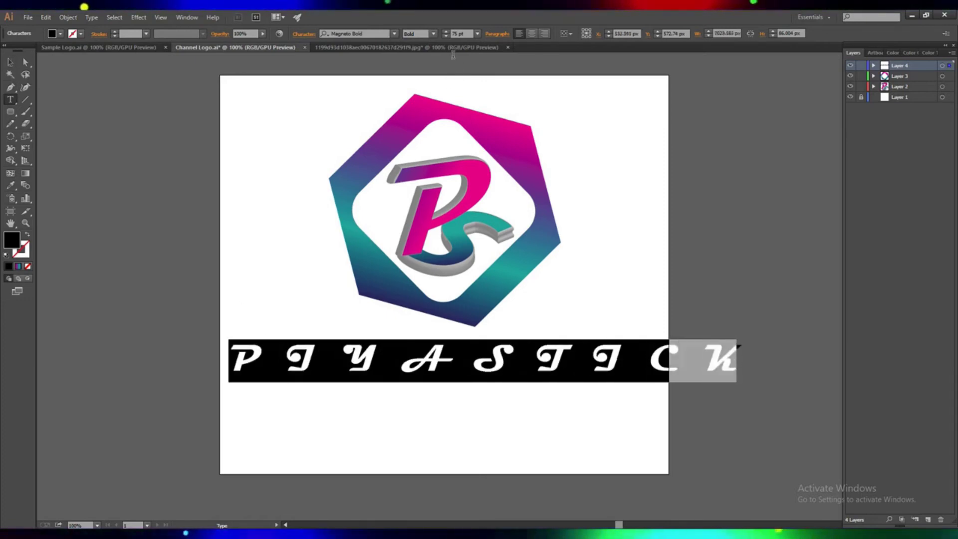
left_click(446, 38)
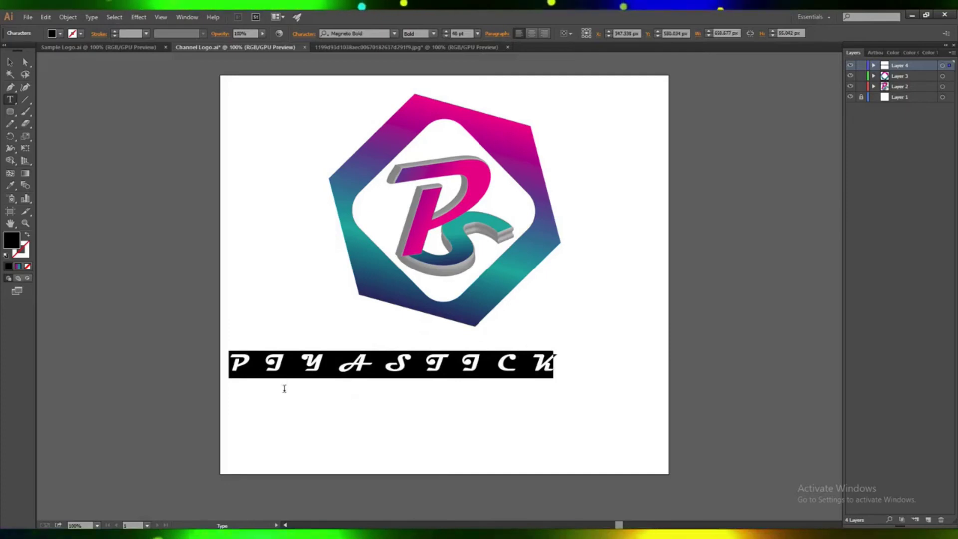
Delete the uneven spaces between the PIYASTICK letters.
left_click(279, 372)
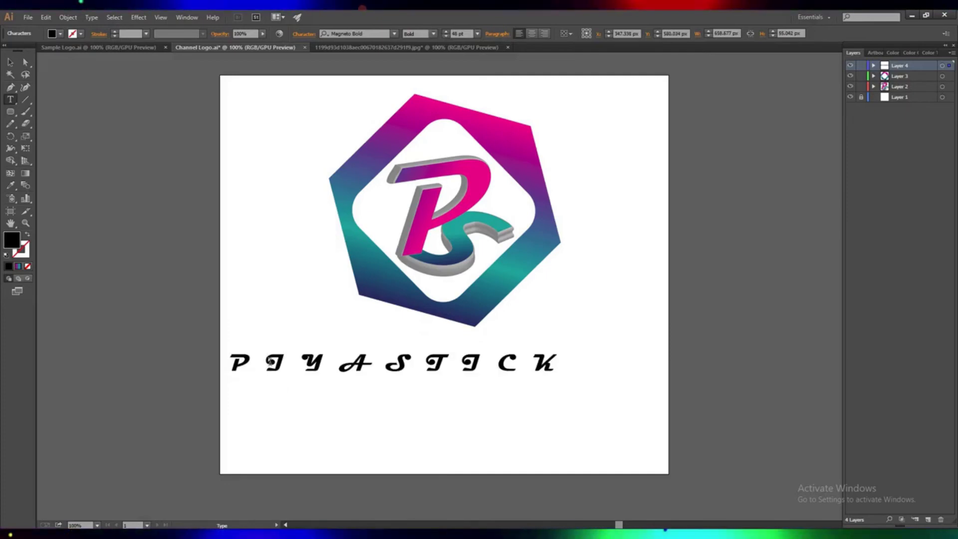
key("BackSpace")
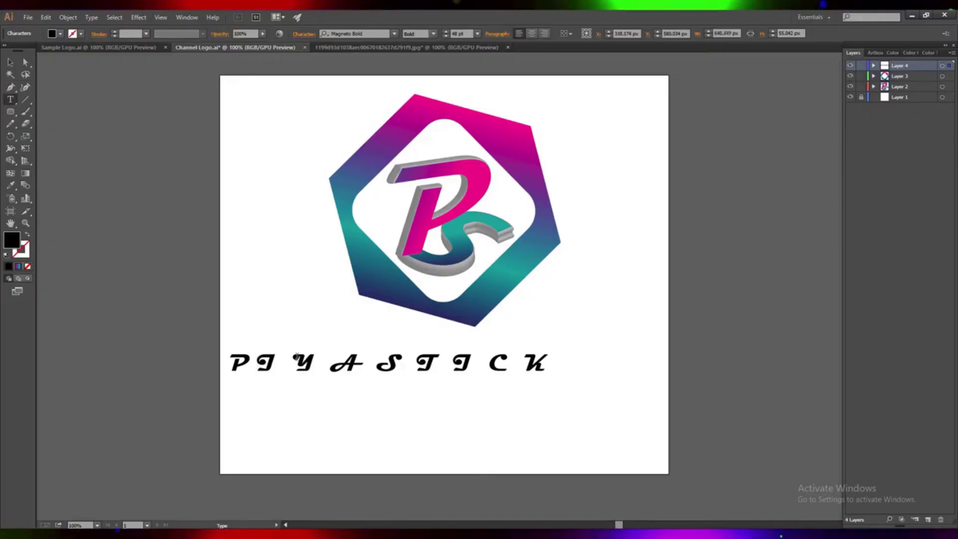
left_click(292, 363)
key("BackSpace")
left_click(332, 369)
key("BackSpace")
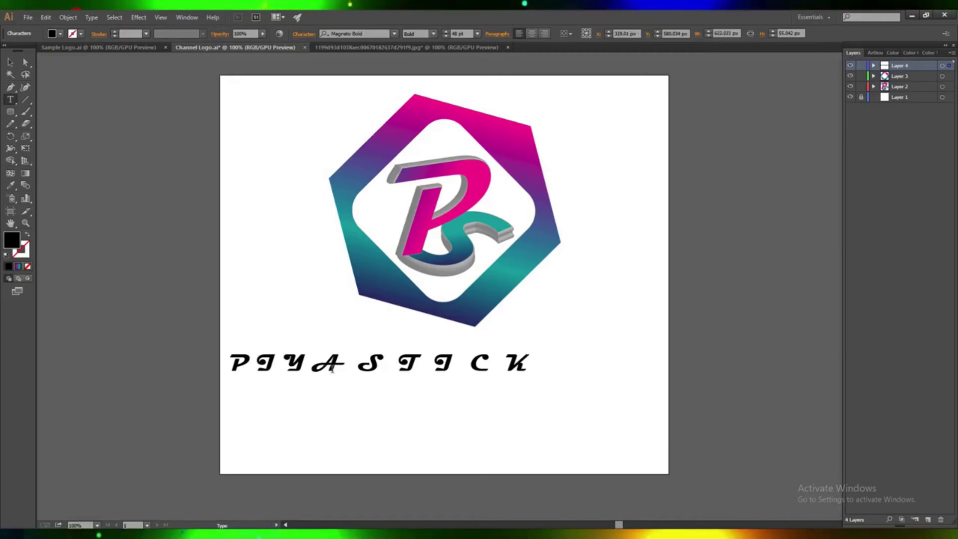
left_click(371, 367)
key("BackSpace")
key("BackSpace")
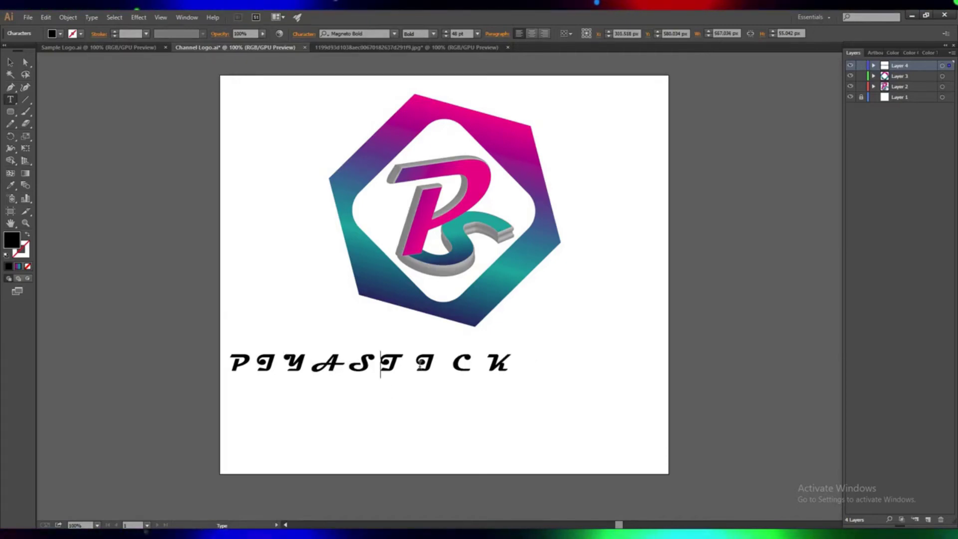
left_click(436, 367)
key("BackSpace")
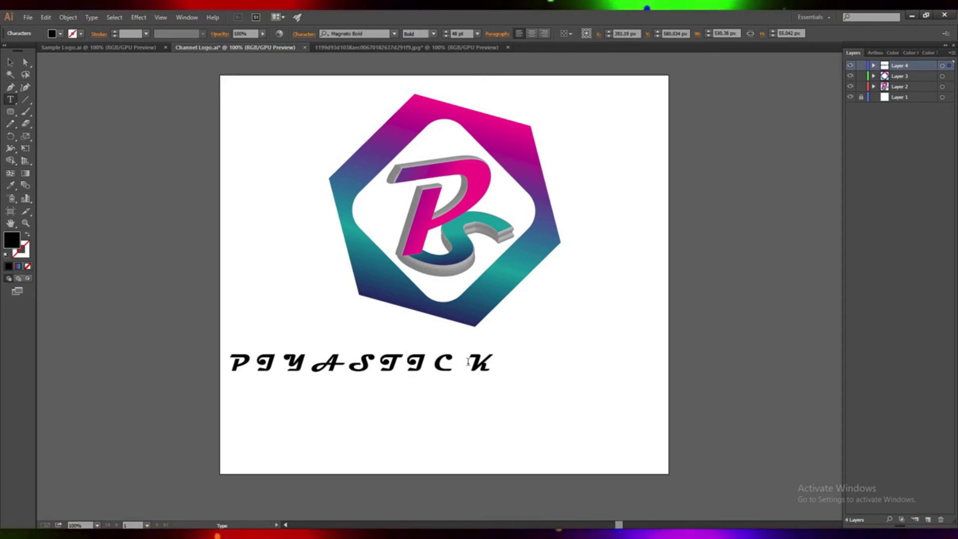
left_click(468, 362)
key("BackSpace")
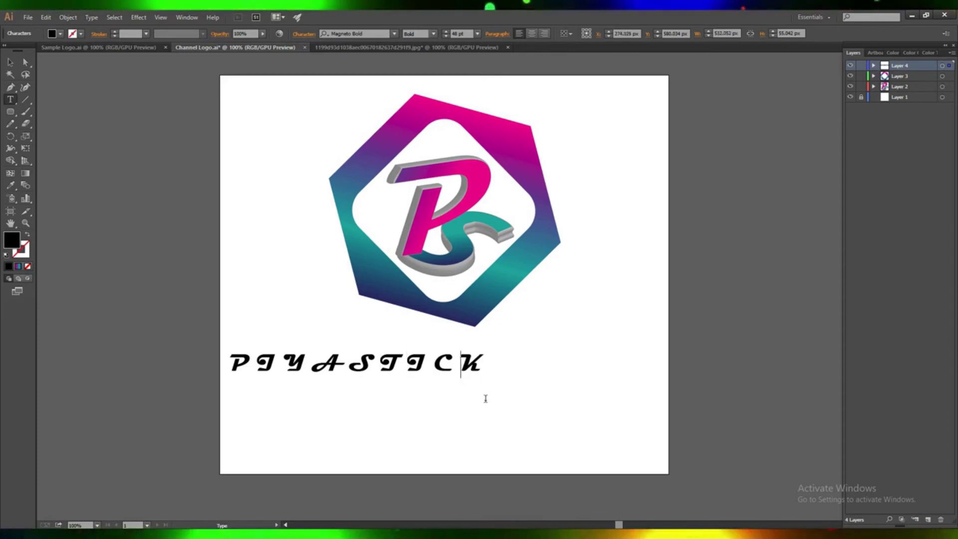
Re-insert single spaces after each letter of PIYASTICK for uniform spacing.
left_click(273, 381)
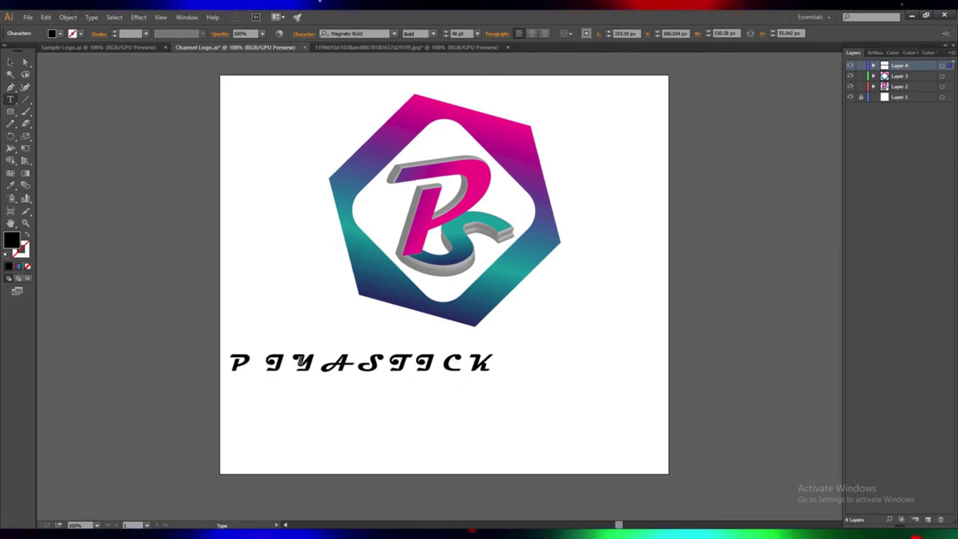
key("Right")
key("Right")
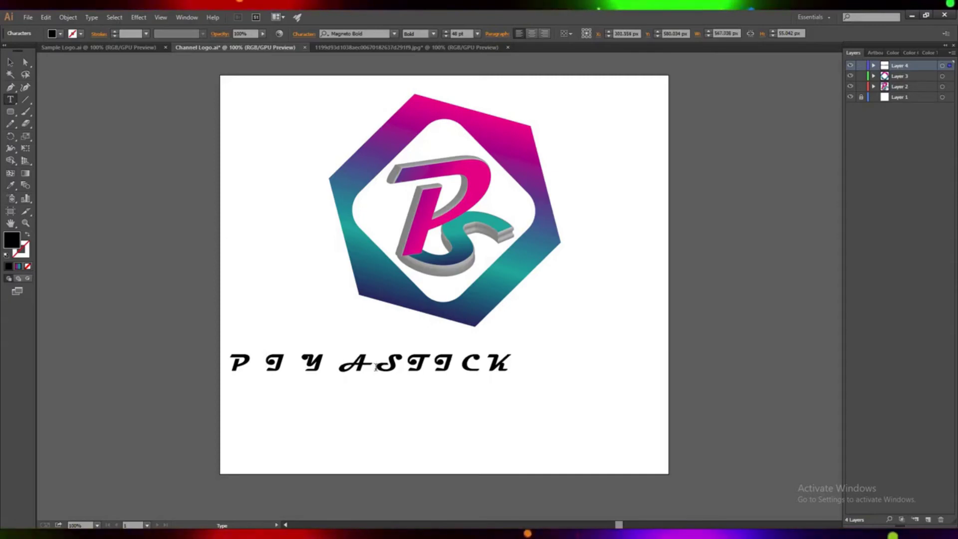
left_click(376, 368)
left_click(417, 375)
left_click(454, 362)
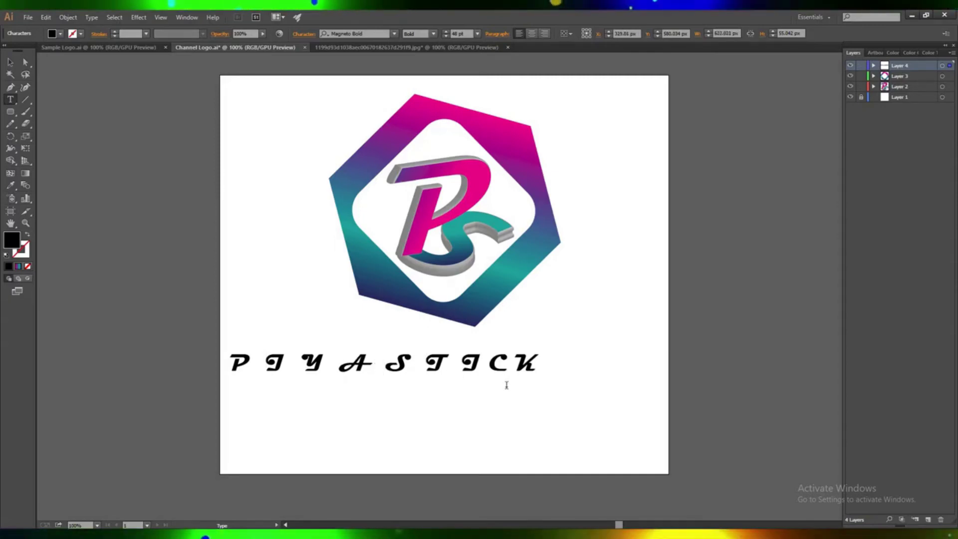
left_click(524, 364)
left_click(496, 371)
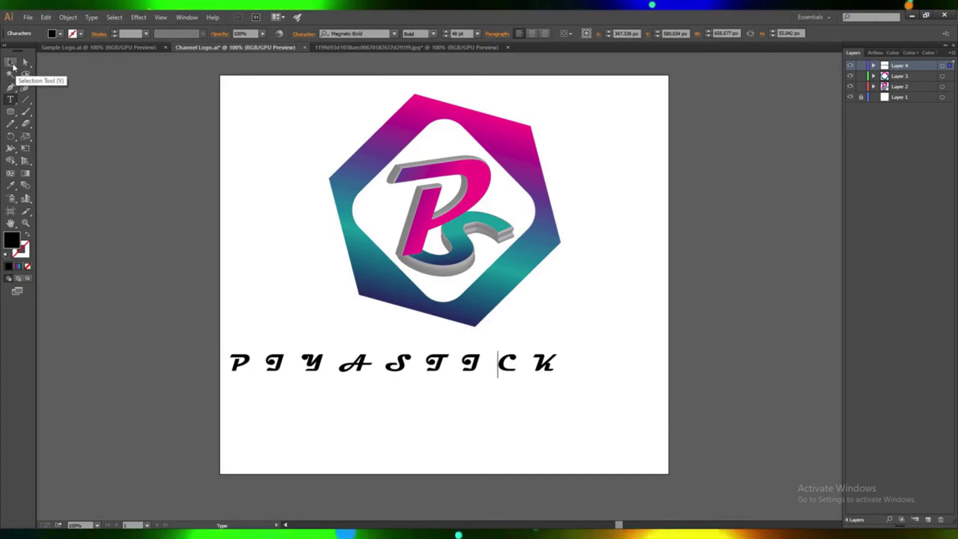
Move the PIYASTICK text down-right and convert it to outlines.
left_click(11, 63)
left_click_drag(367, 369, 386, 381)
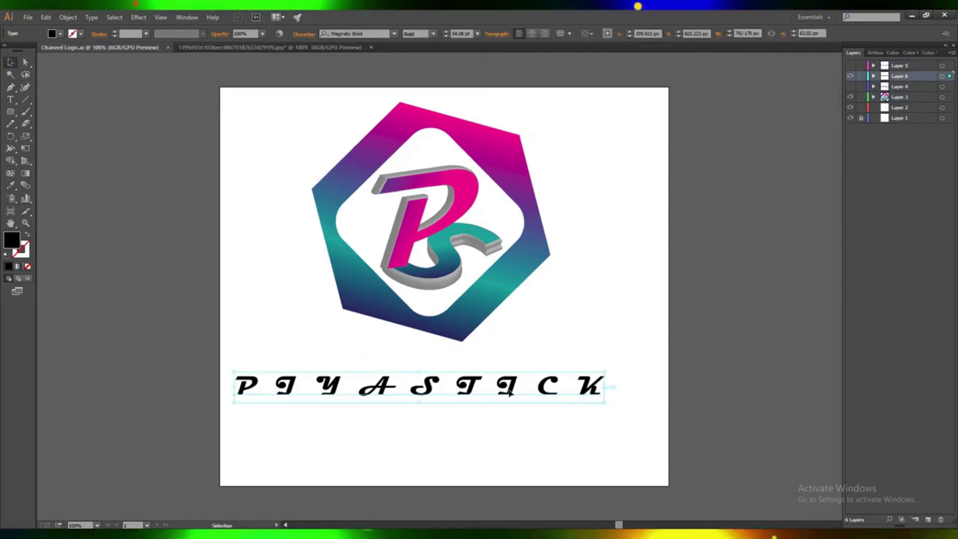
right_click(435, 385)
left_click(461, 452)
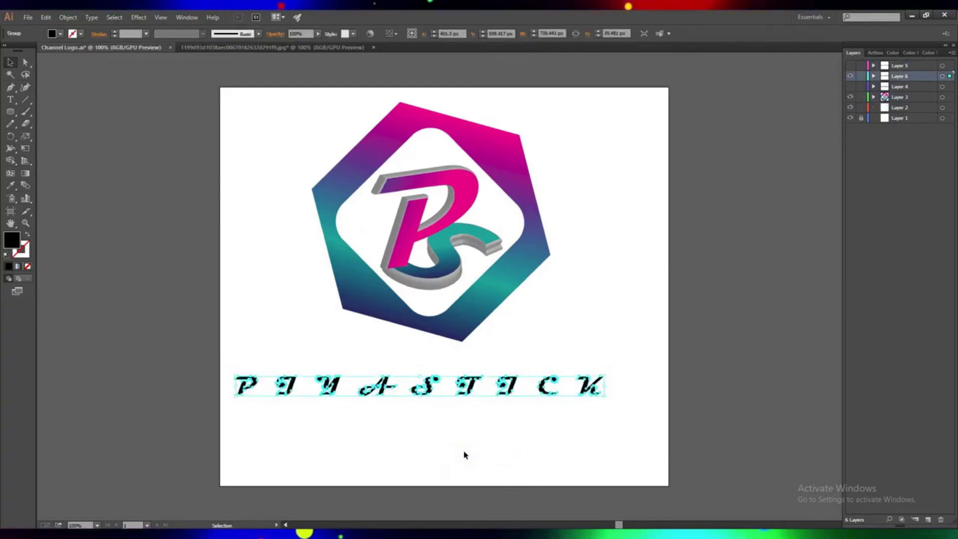
Ungroup the outlined PIYASTICK into separate letter shapes.
right_click(387, 392)
left_click(421, 442)
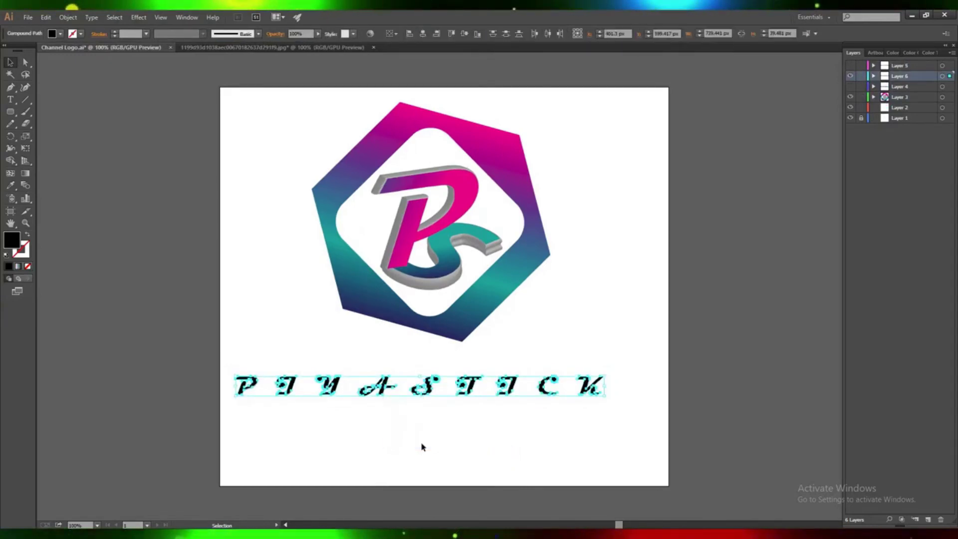
left_click(395, 444)
Nudge the outlined letter P one pixel to the right.
left_click(254, 386)
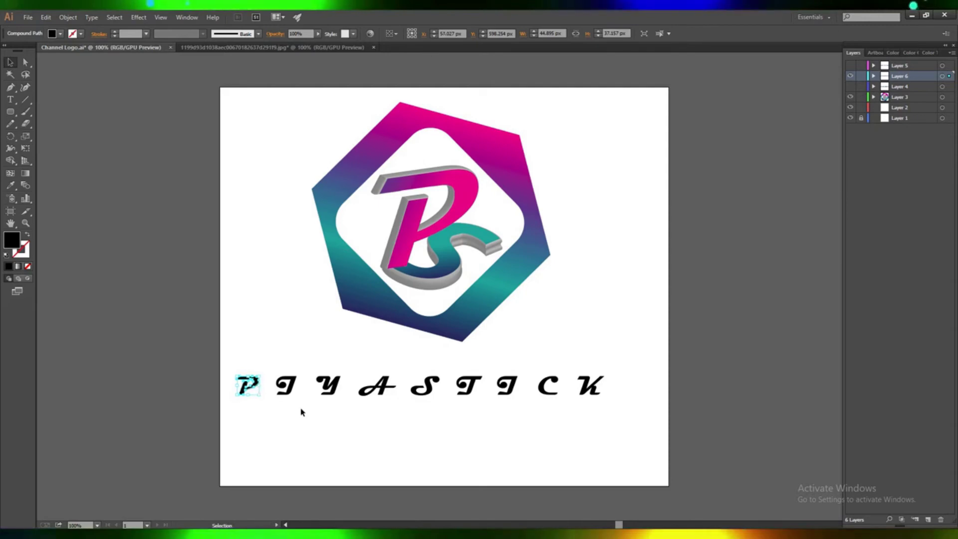
key("Right")
key("Right")
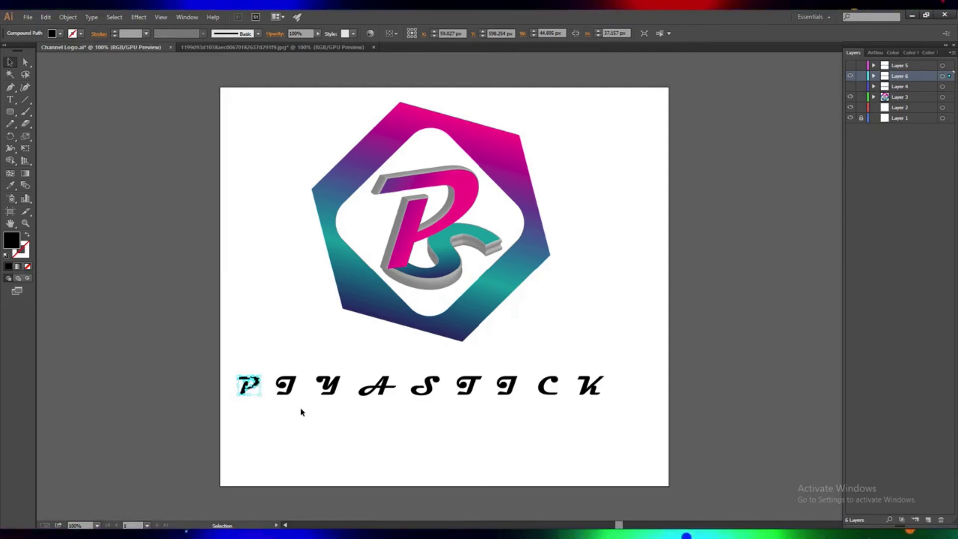
left_click(292, 394)
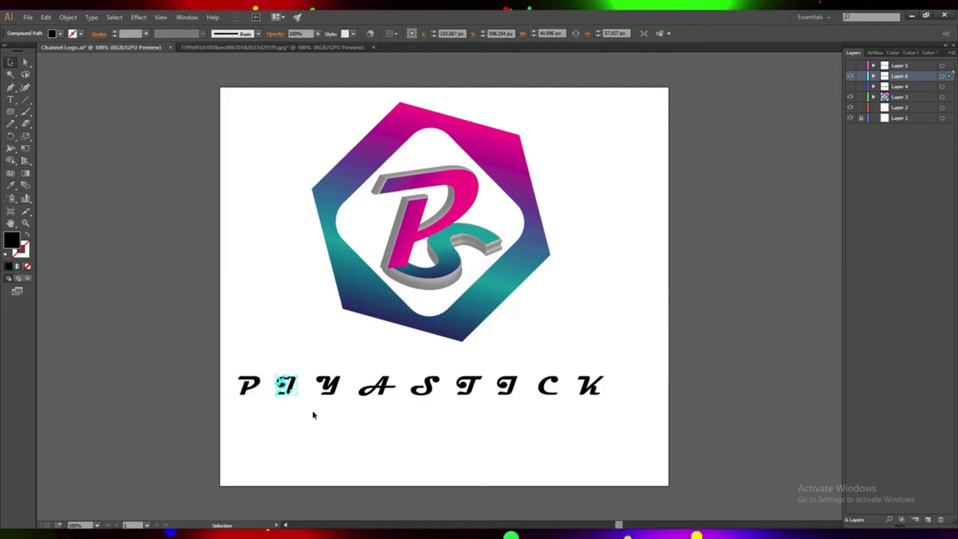
left_click(257, 390)
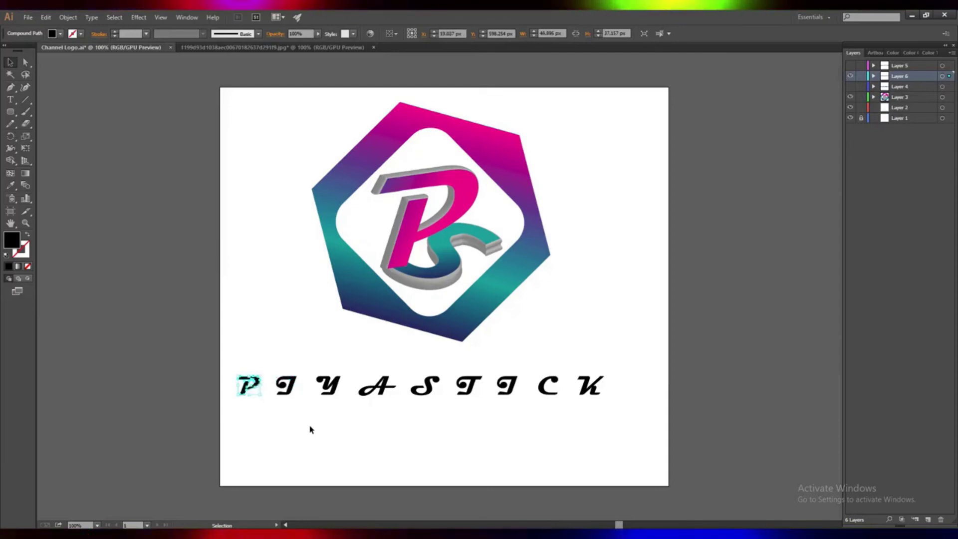
Nudge P, I and Y two pixels right together, then add A to the selection.
left_click(292, 392, "shift")
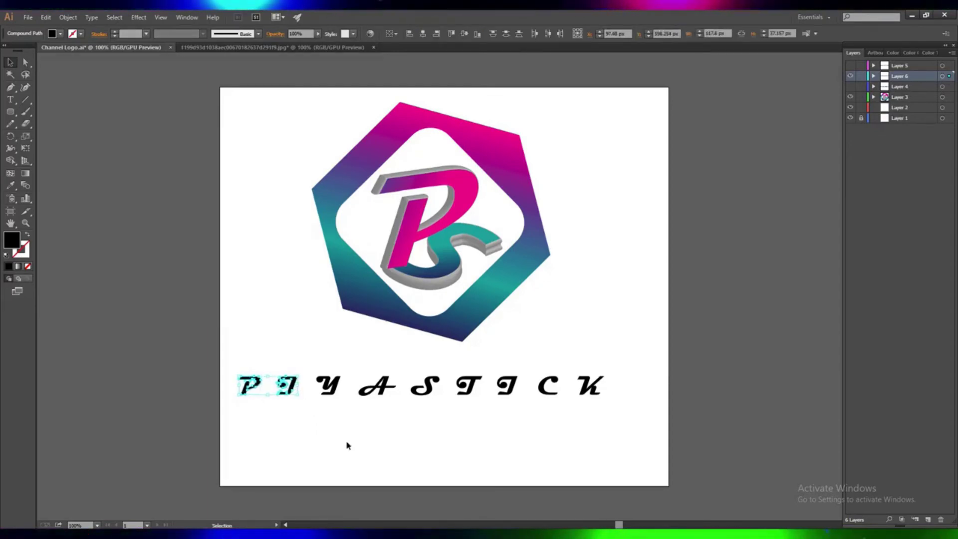
left_click(333, 392, "shift")
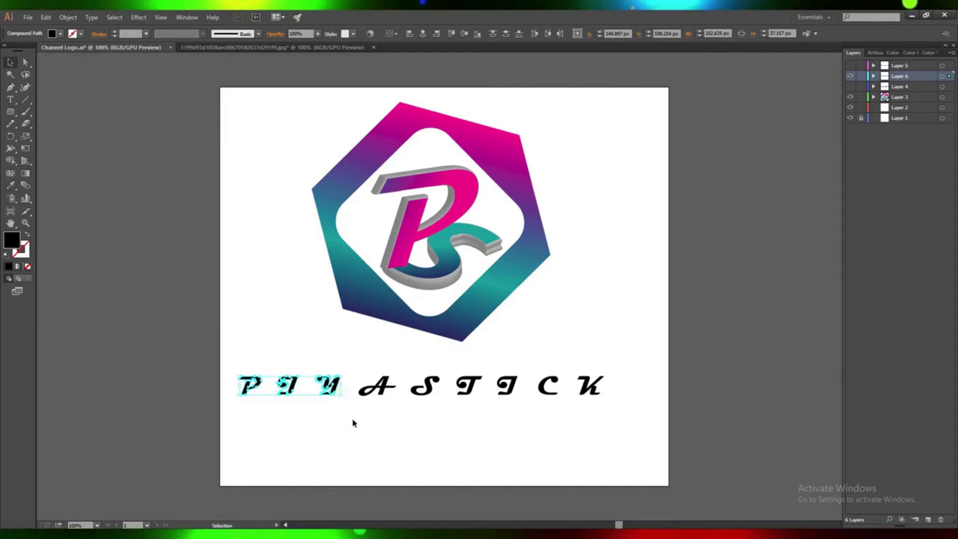
key("Right")
key("Right")
key("Right")
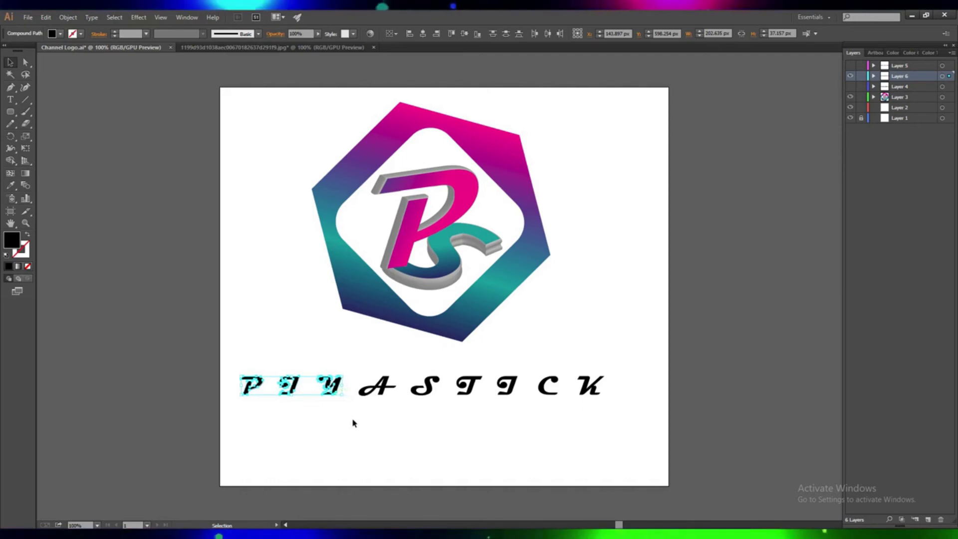
key("Right")
key("Right")
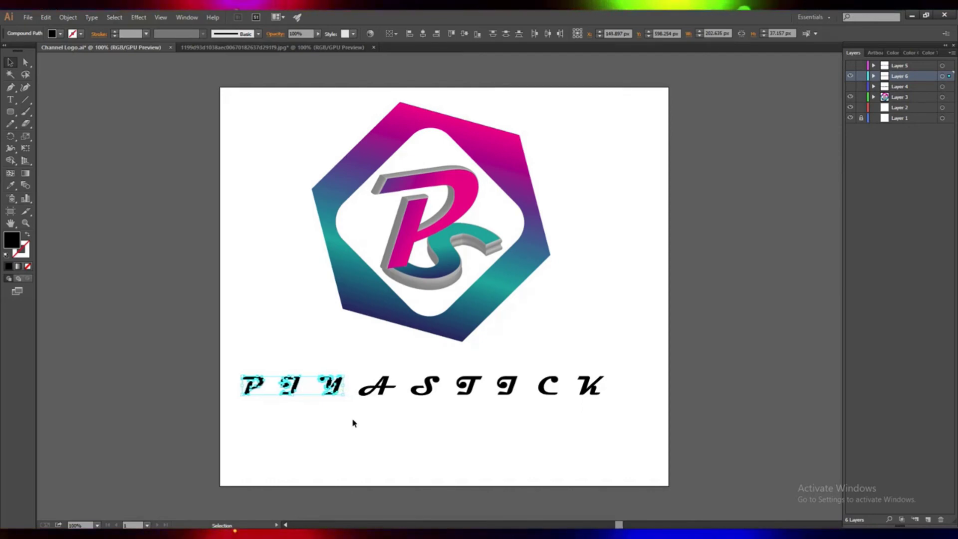
left_click(386, 389, "shift")
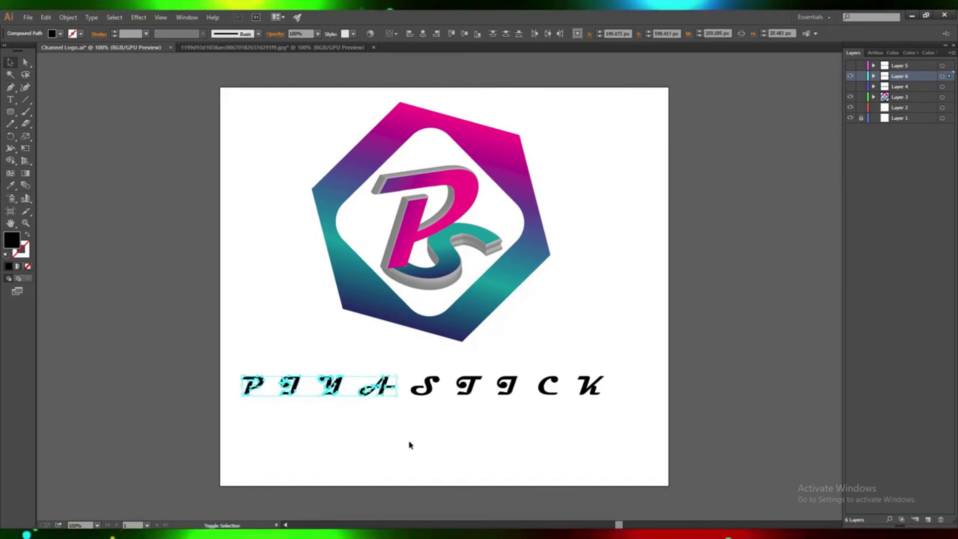
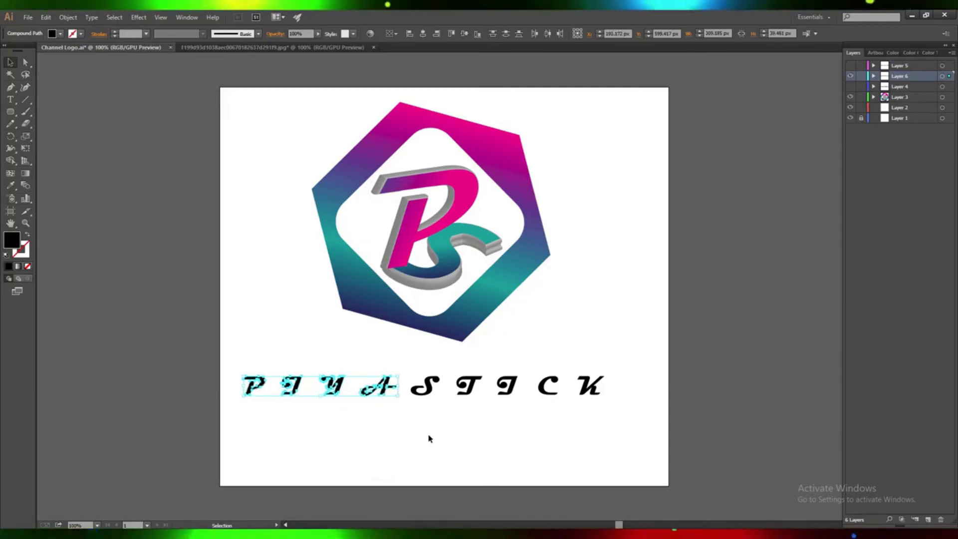
Select the S, T and second I letters and nudge them right to even the spacing.
left_click_drag(429, 439, 439, 394)
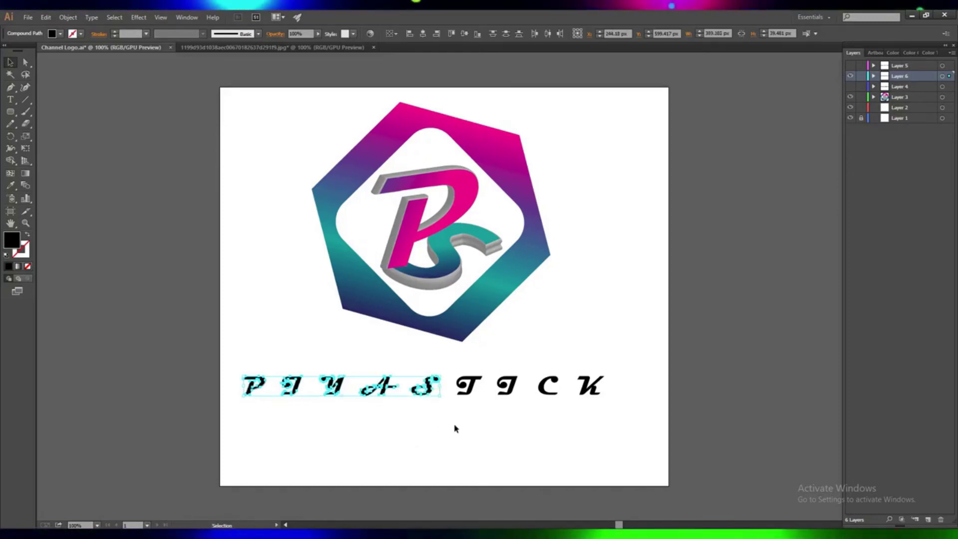
key("Right")
key("Right")
key("Right")
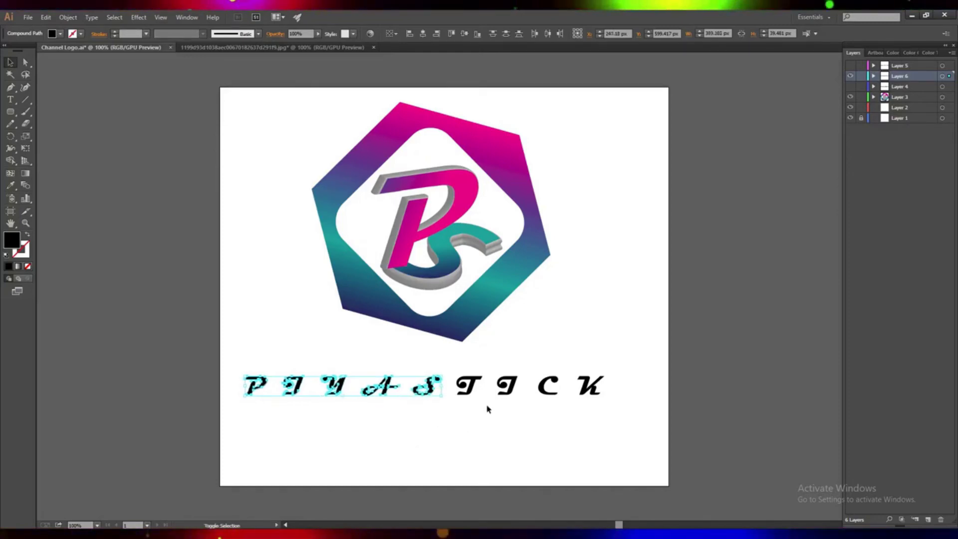
left_click_drag(487, 409, 474, 392)
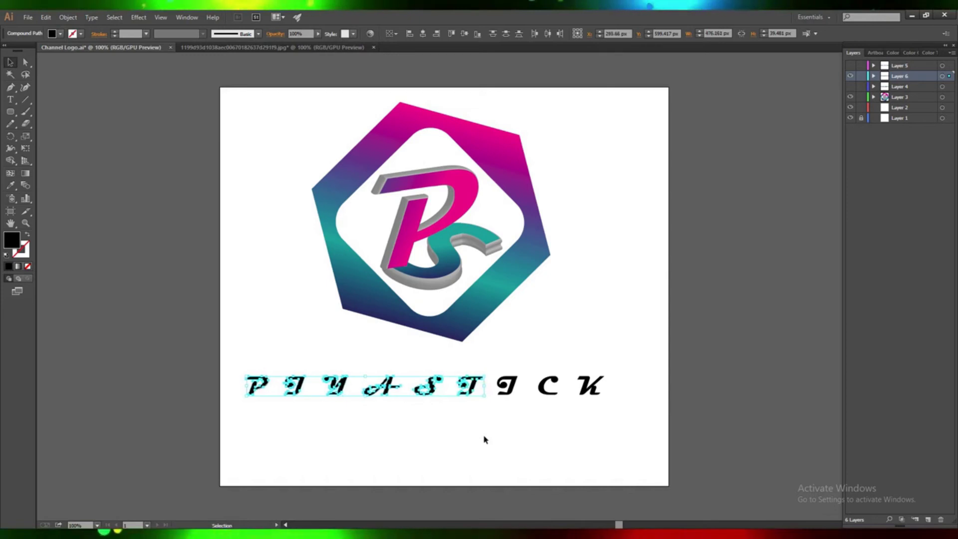
left_click_drag(524, 439, 505, 392)
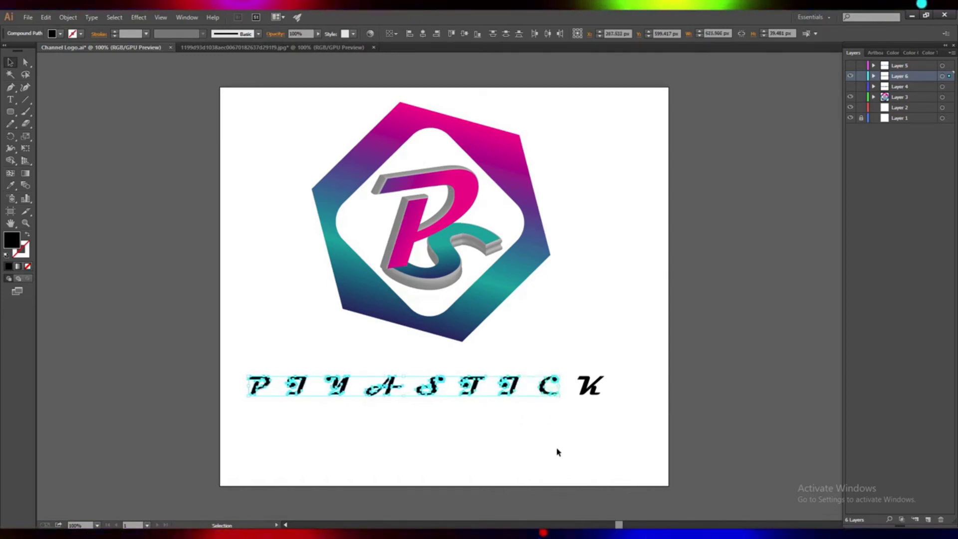
key("Right")
key("Right")
key("Right")
left_click(583, 424)
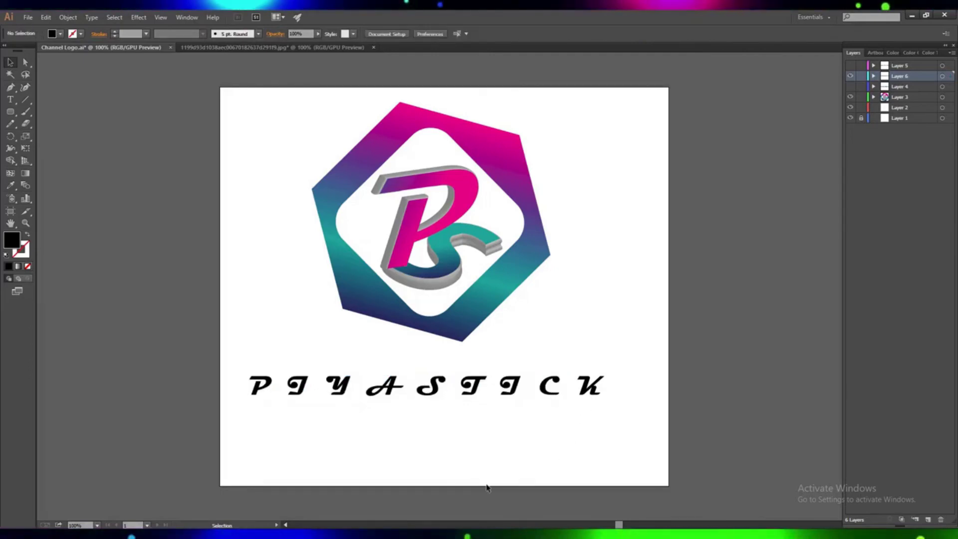
Select the C, K, A and second I letters one by one to check their spacing.
left_click_drag(549, 389, 555, 403)
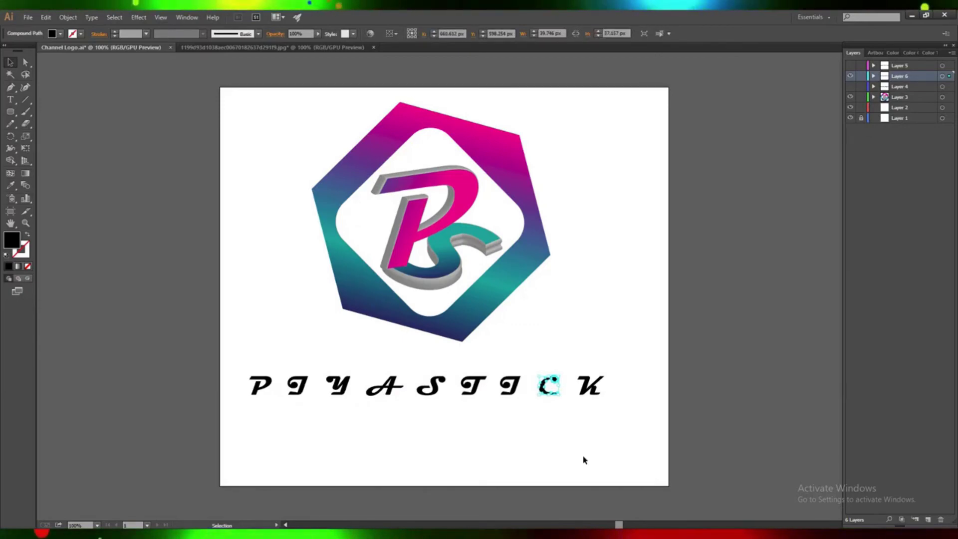
left_click(584, 389)
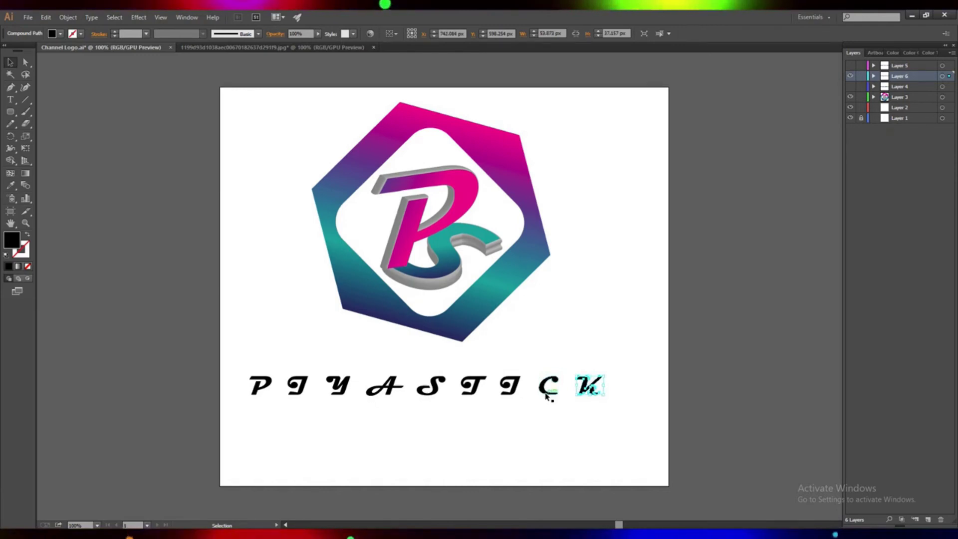
left_click(380, 392)
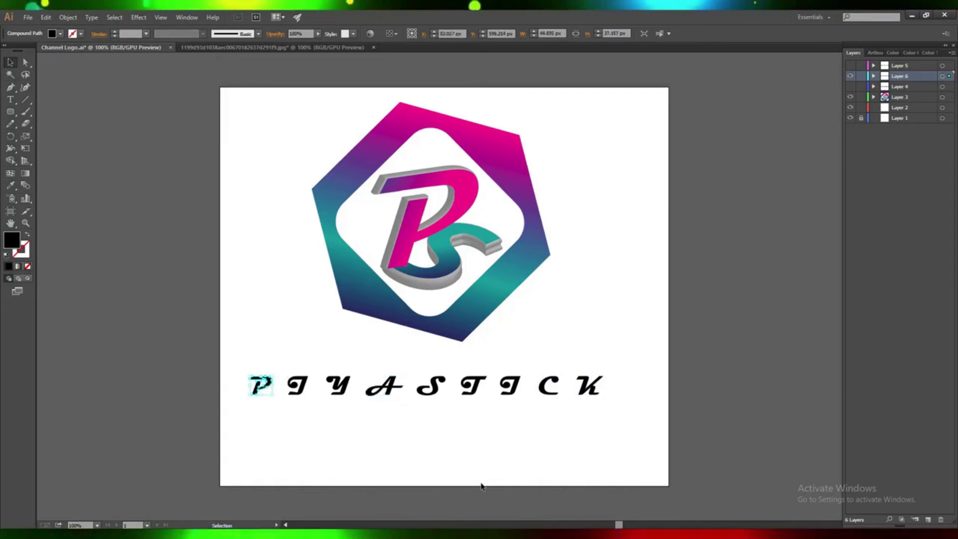
left_click(299, 386)
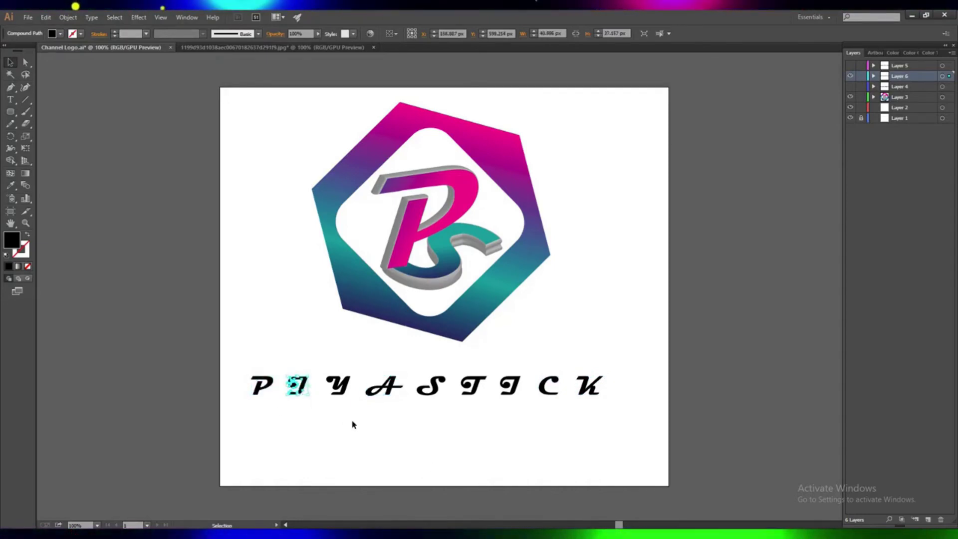
left_click(352, 424)
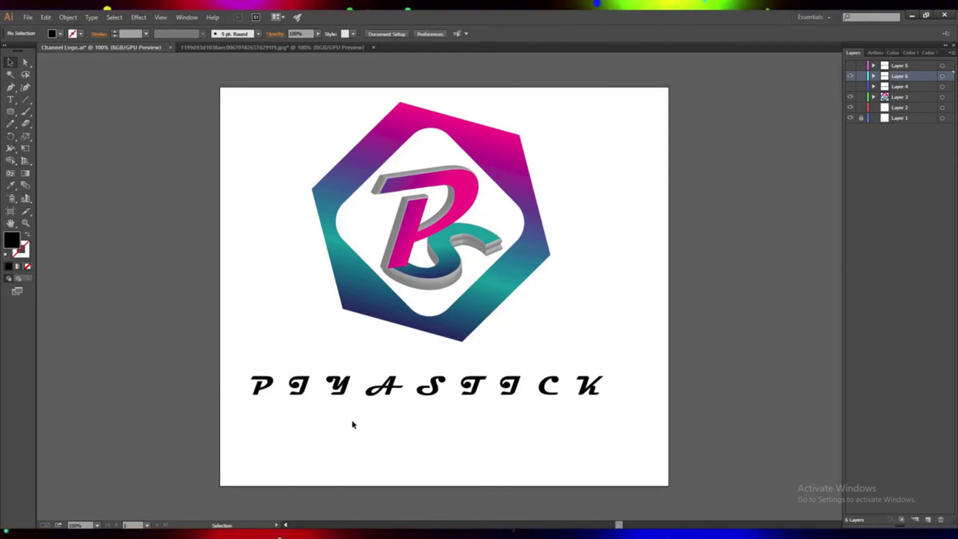
Check the A, S, T, I, C and K letters one by one to confirm even spacing.
left_click(376, 389)
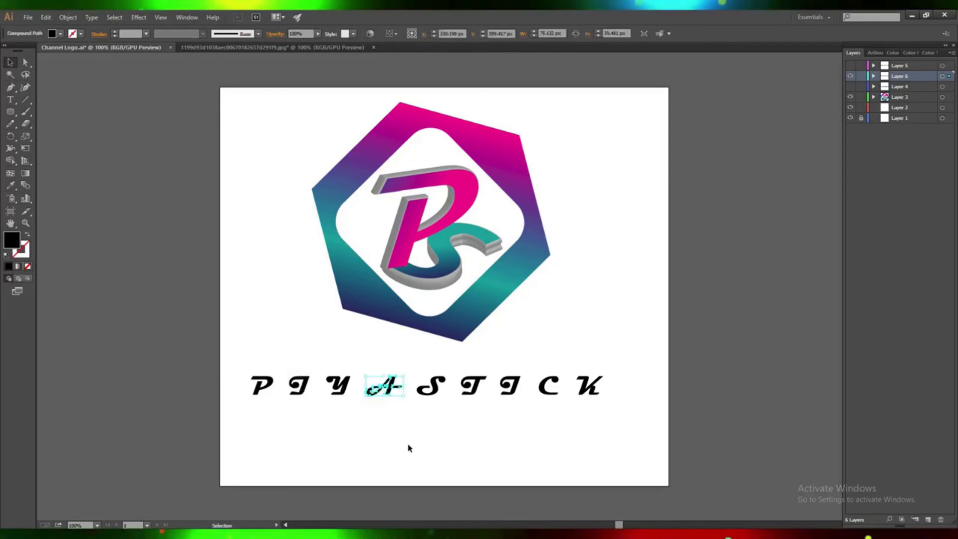
left_click(431, 387)
left_click(472, 387)
left_click(509, 387)
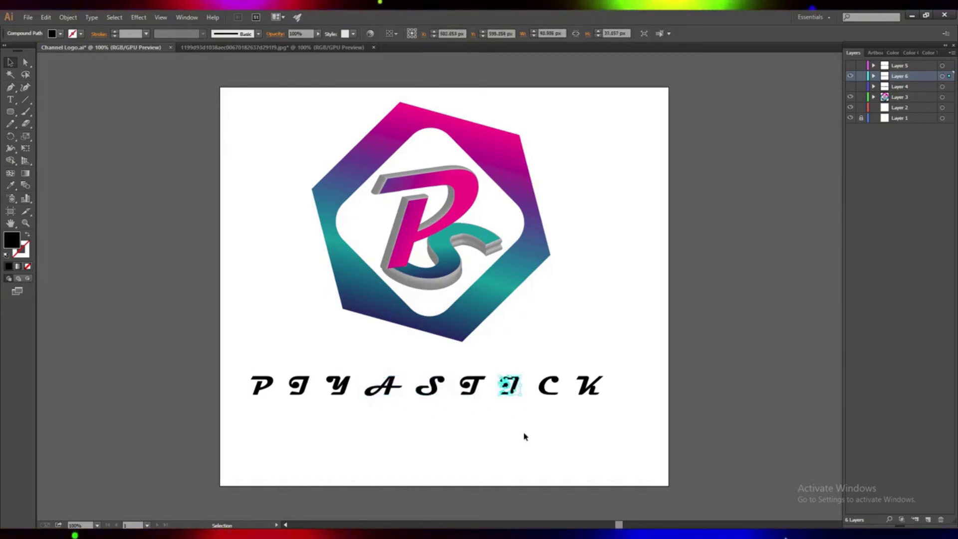
left_click(545, 391)
left_click(589, 392)
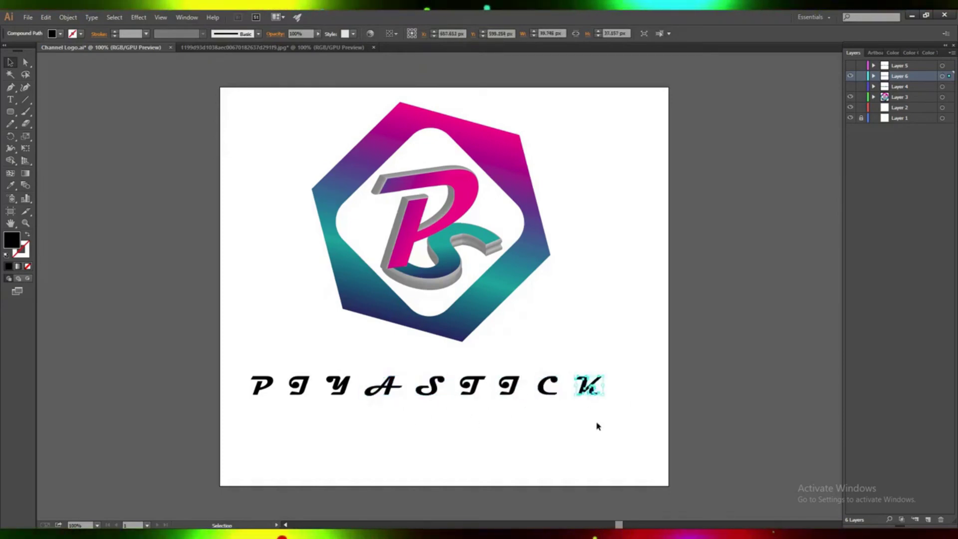
left_click(573, 439)
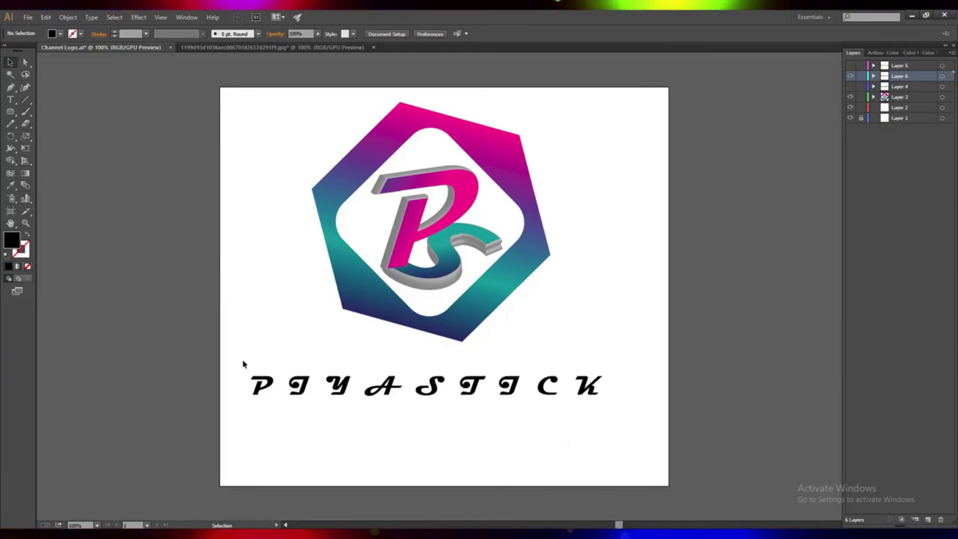
Set the PIYASTICK lettering width to 704 px, then narrow it slightly.
left_click_drag(243, 364, 618, 413)
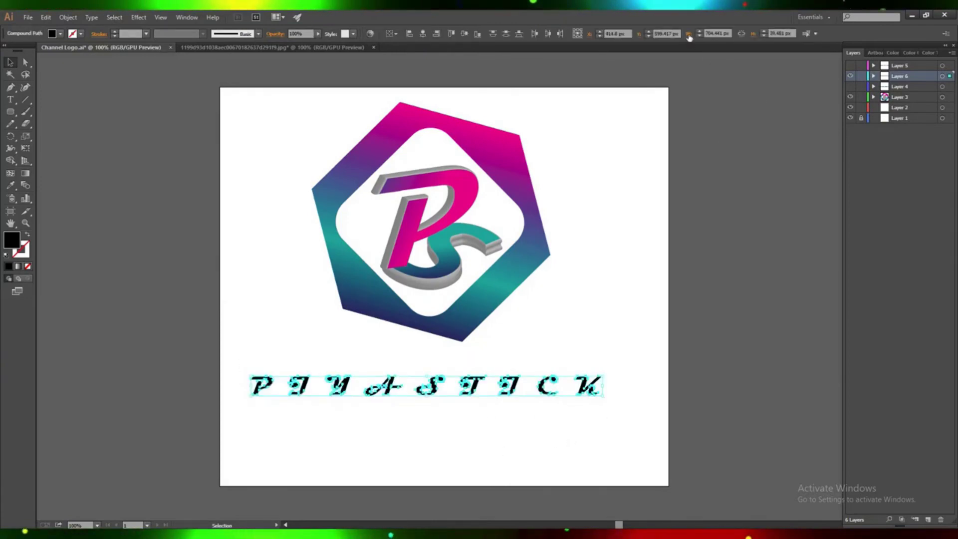
type("704")
key("Return")
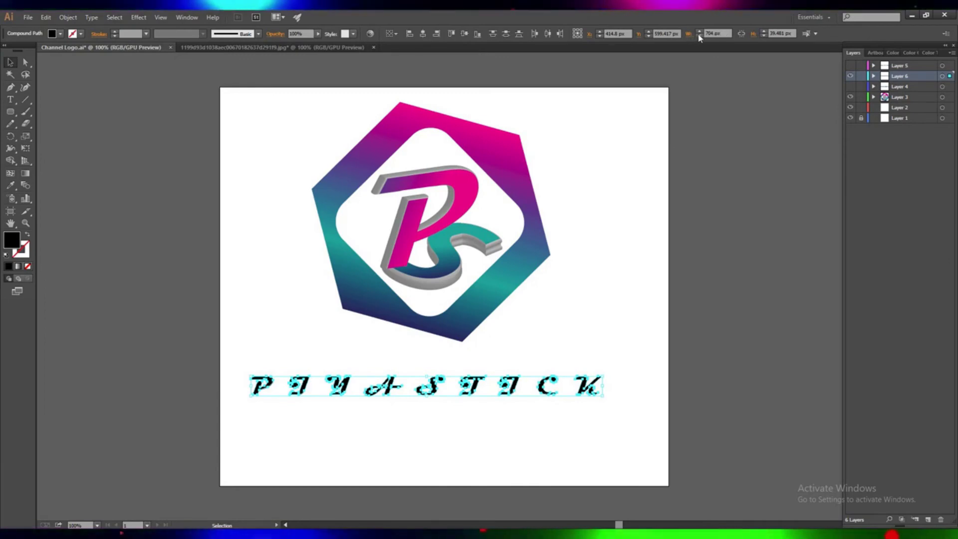
left_click(699, 36)
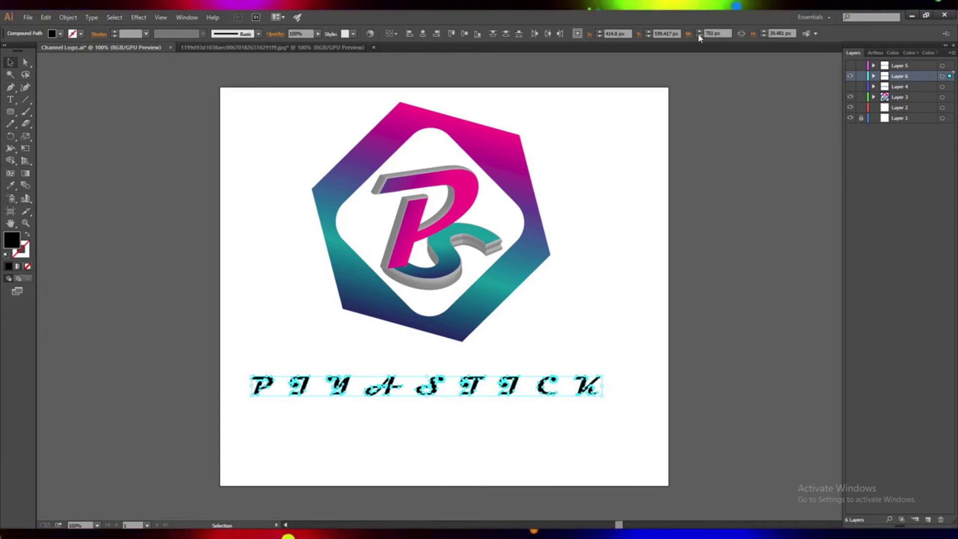
left_click(700, 36, "shift")
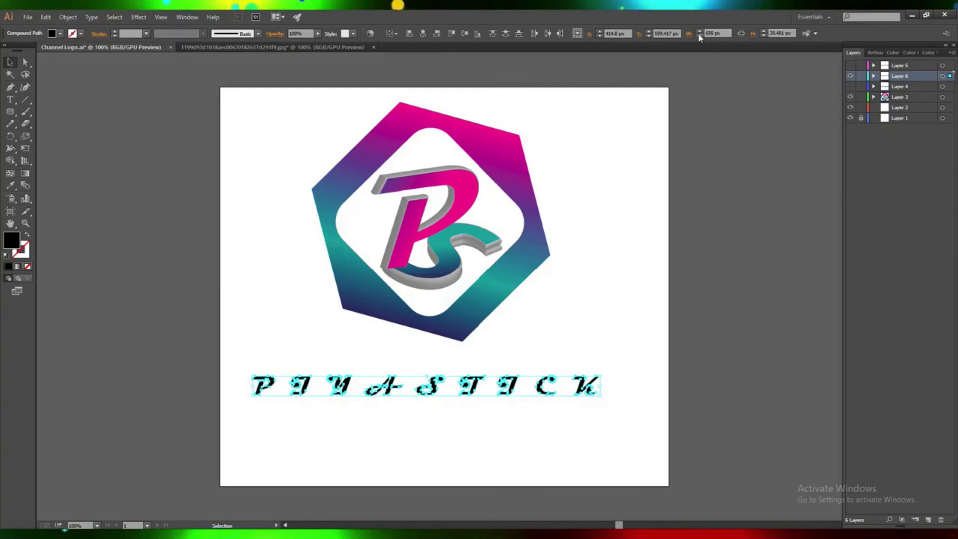
left_click(700, 36, "shift")
left_click(700, 36, "shift")
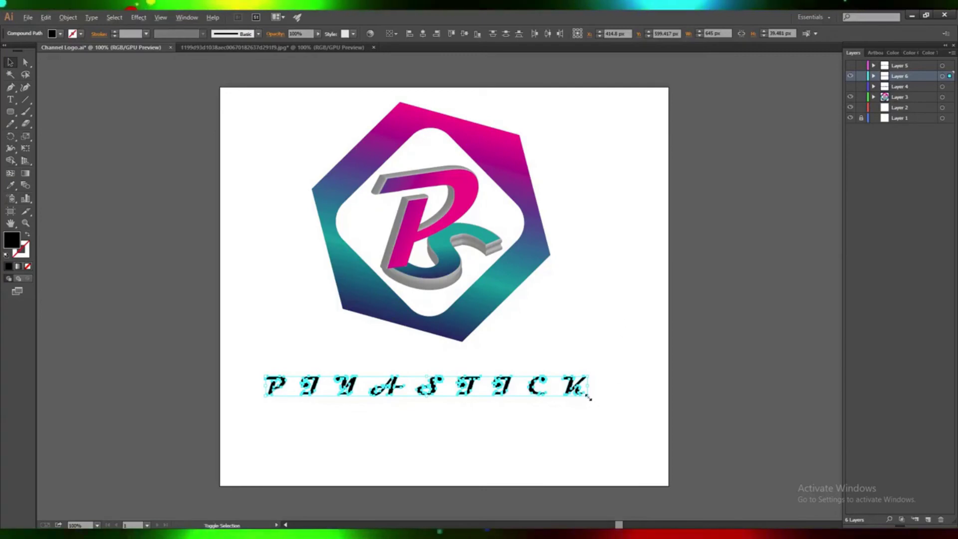
Scale the lettering up from a corner and nudge it up and right toward the hexagon.
mouse_move(589, 397)
left_mouse_down()
mouse_move(634, 446)
mouse_move(624, 436)
left_mouse_up()
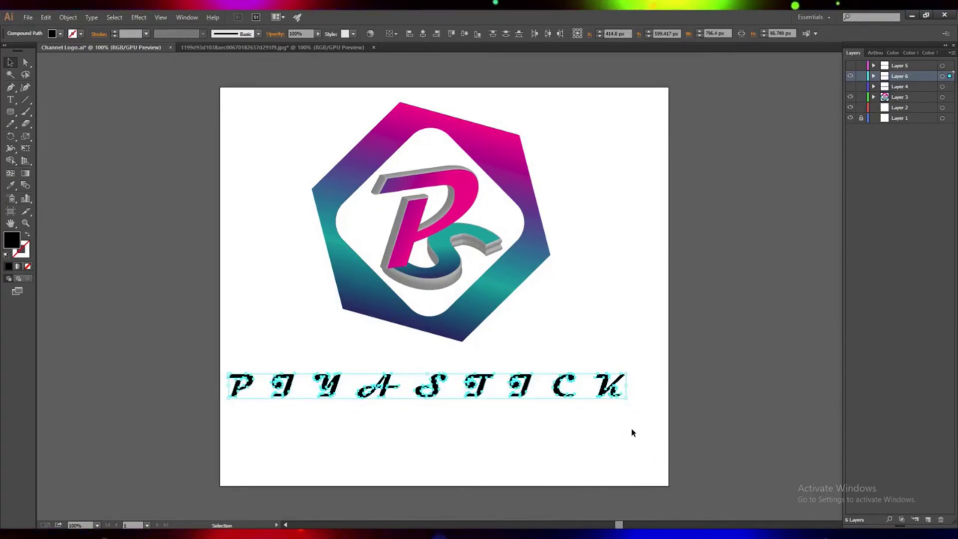
key("Right")
key("Right")
key("Right")
key("Up")
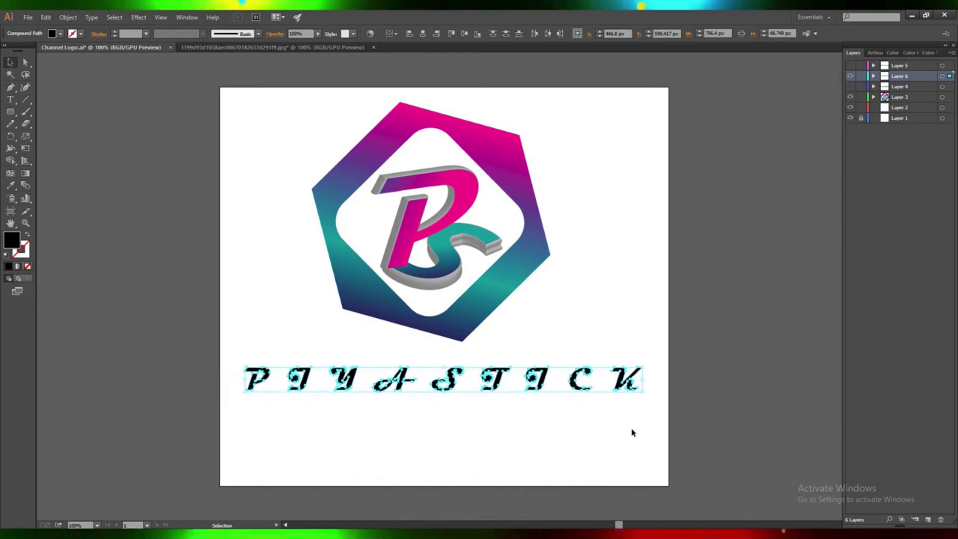
key("Up")
key("Up")
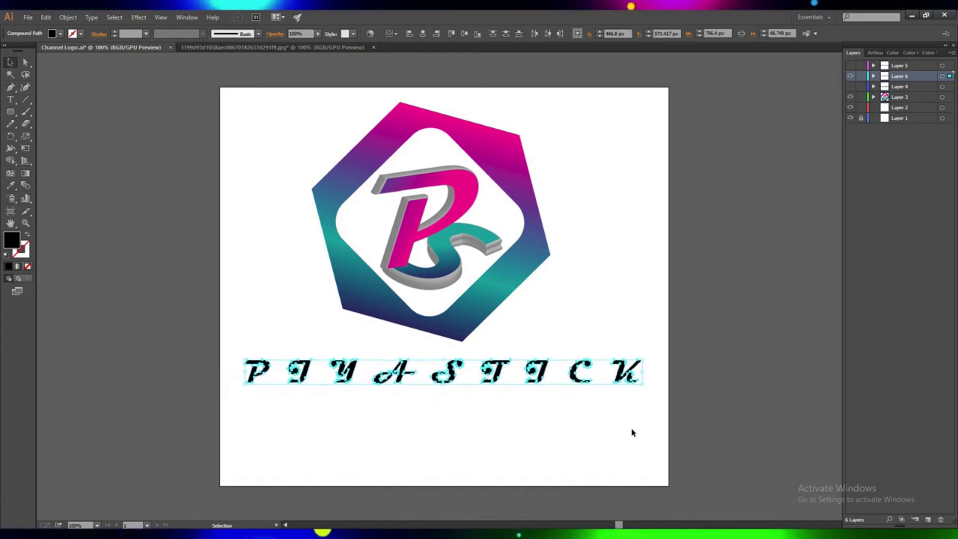
key("Right")
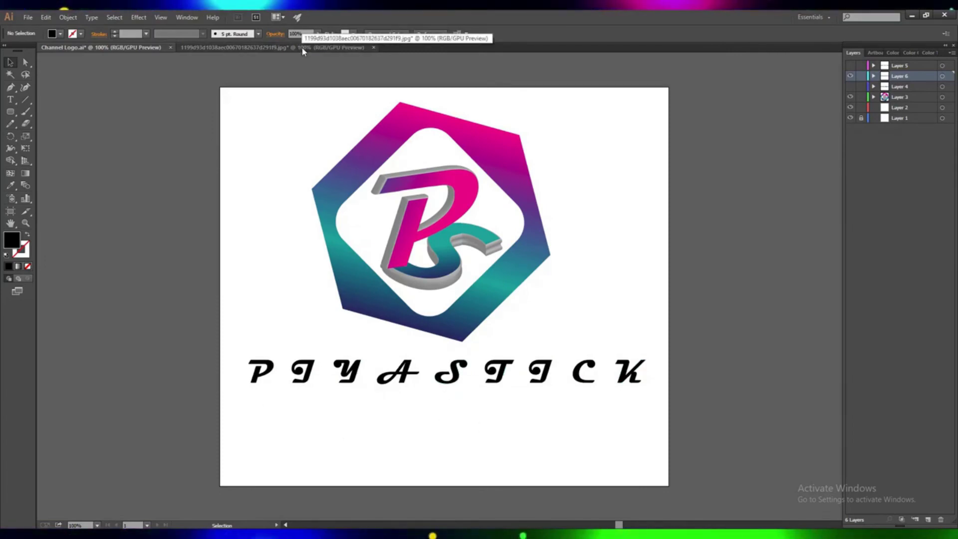
Select and deselect the lettering to check its new placement.
left_click_drag(349, 405, 449, 408)
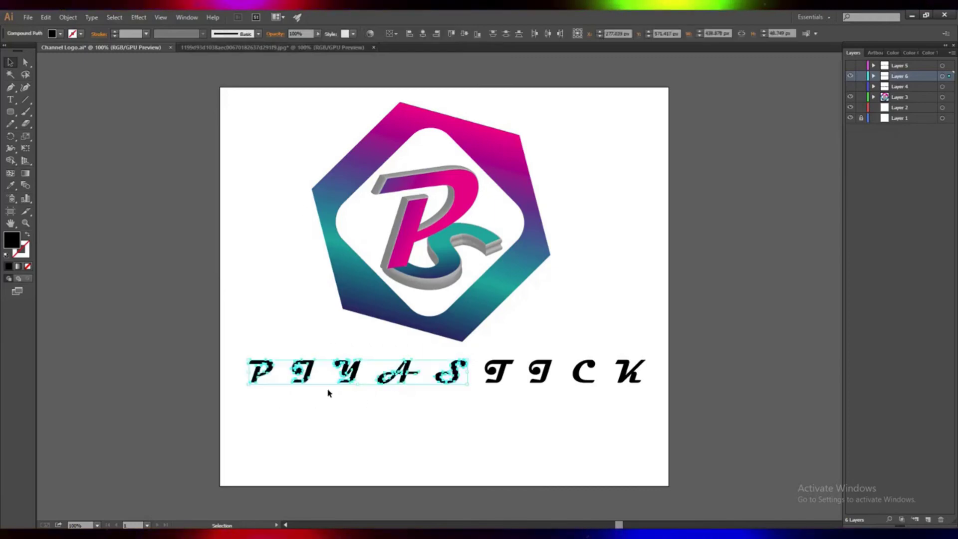
left_click(274, 372)
left_click_drag(341, 401, 652, 399)
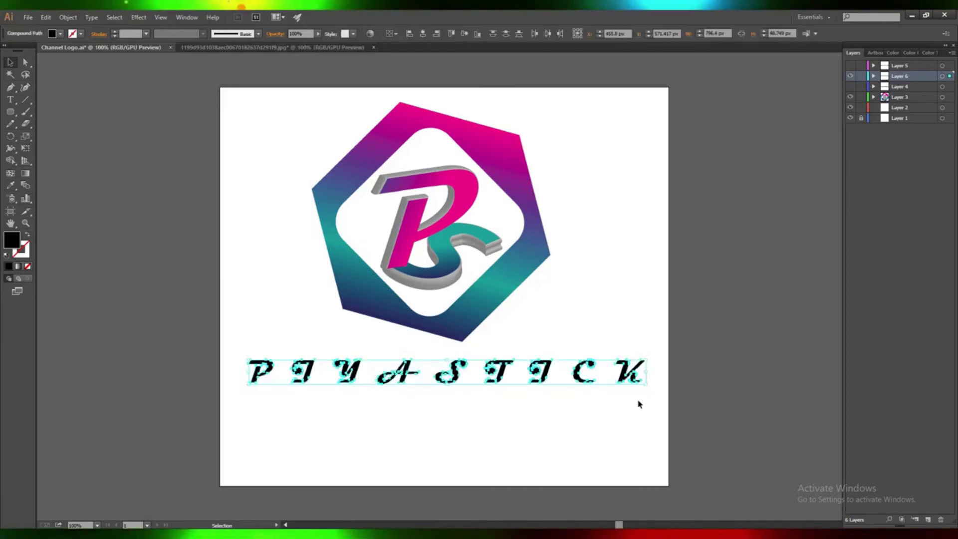
left_click(531, 430)
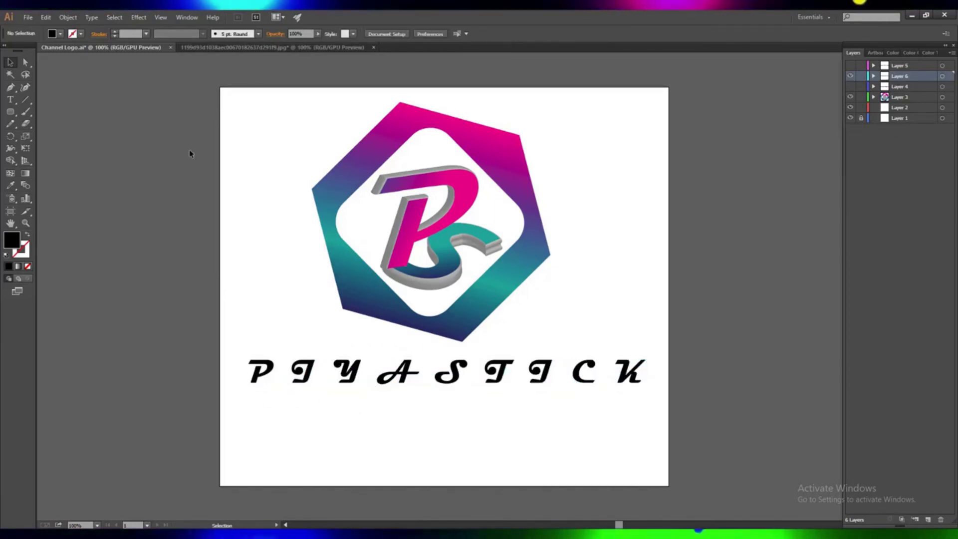
Bring the raindrop photo into Channel Logo.ai and send it to the back.
left_click(272, 47)
left_click_drag(168, 113, 141, 51)
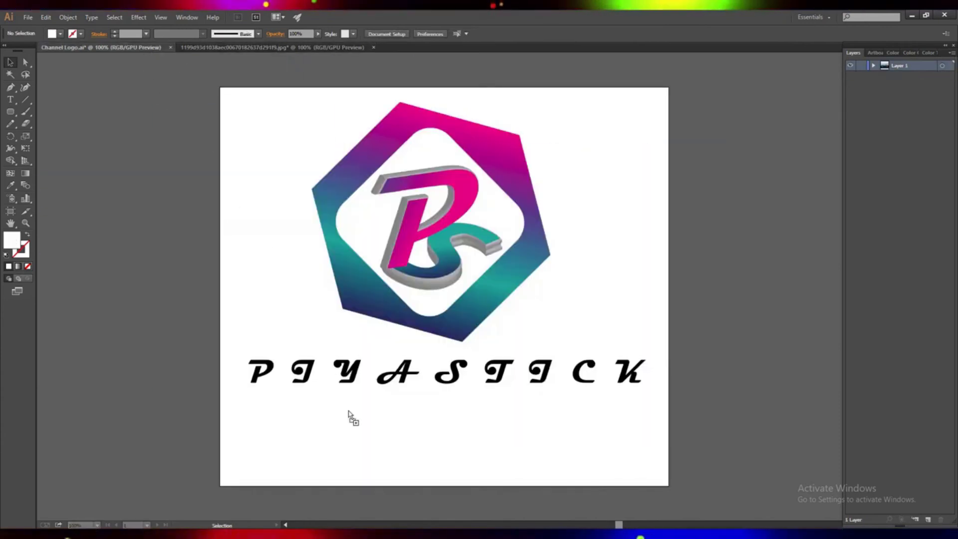
left_click_drag(348, 410, 349, 410)
right_click(422, 413)
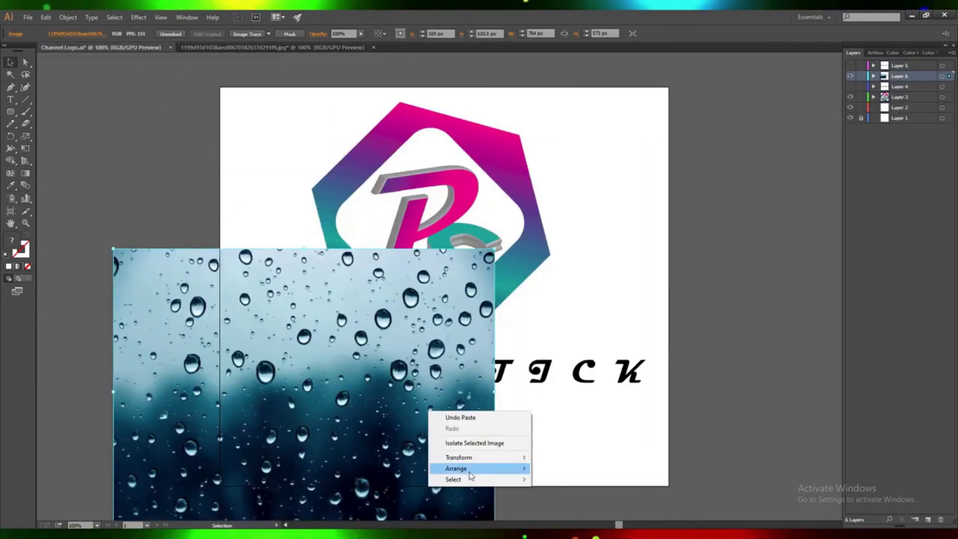
left_click(552, 500)
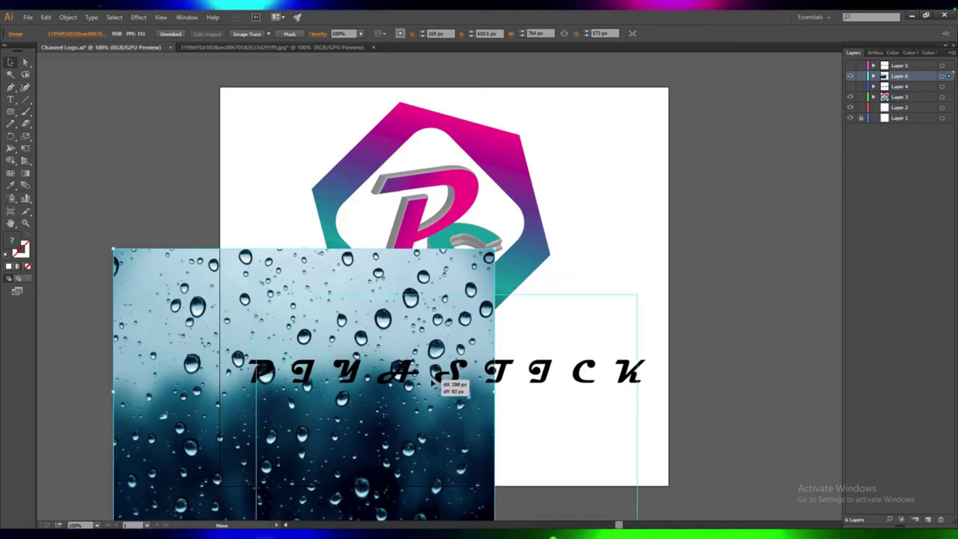
Move and enlarge the raindrop photo to cover the PIYASTICK lettering, then select both.
left_click_drag(296, 399, 439, 446)
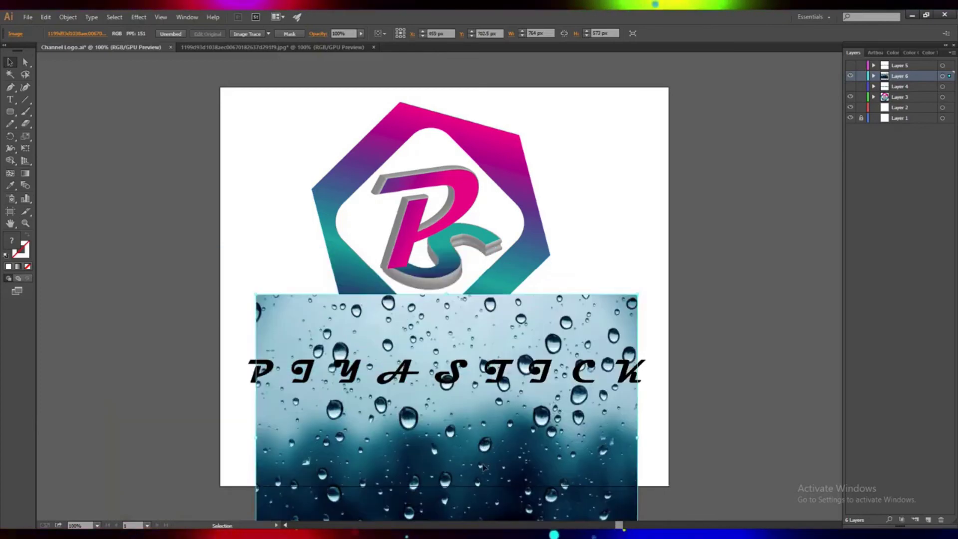
left_click_drag(483, 466, 476, 392)
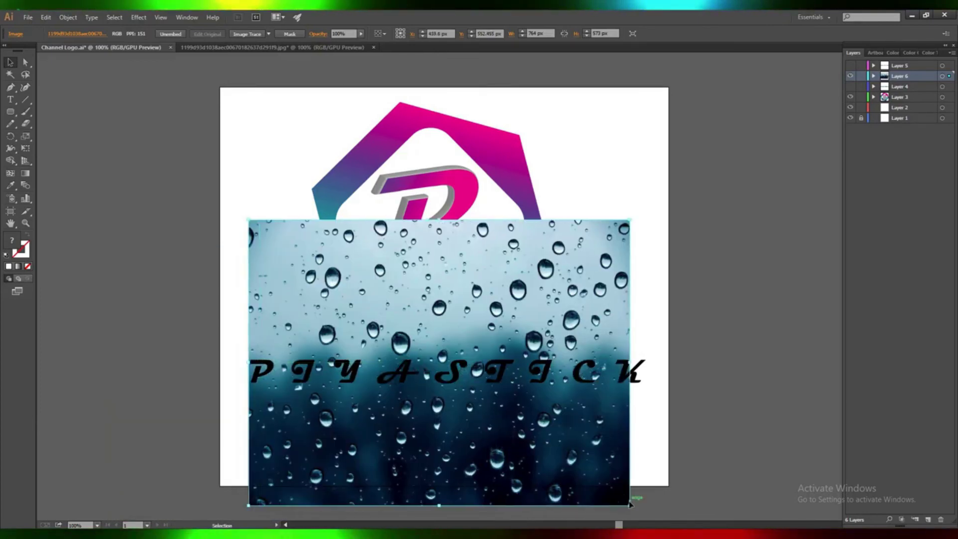
left_click_drag(630, 505, 632, 515)
left_click_drag(633, 219, 652, 216)
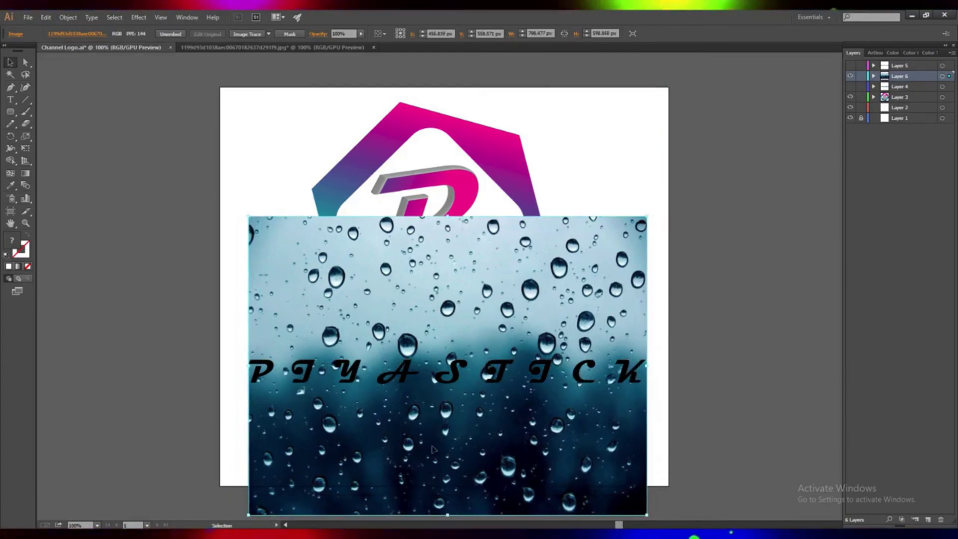
left_click_drag(246, 367, 240, 367)
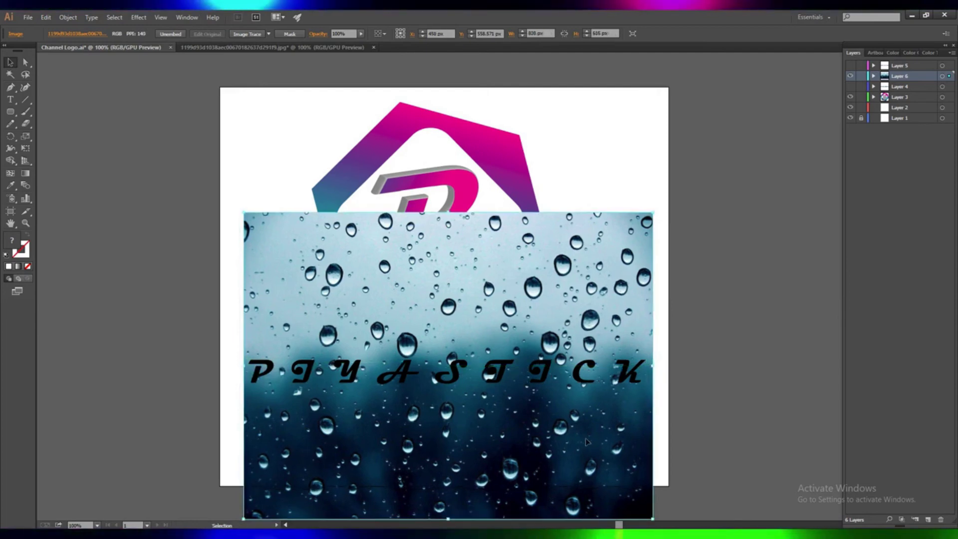
left_click_drag(698, 394, 163, 334)
Try a clipping mask, undo it, and select only the PIYASTICK letters.
left_click(68, 17)
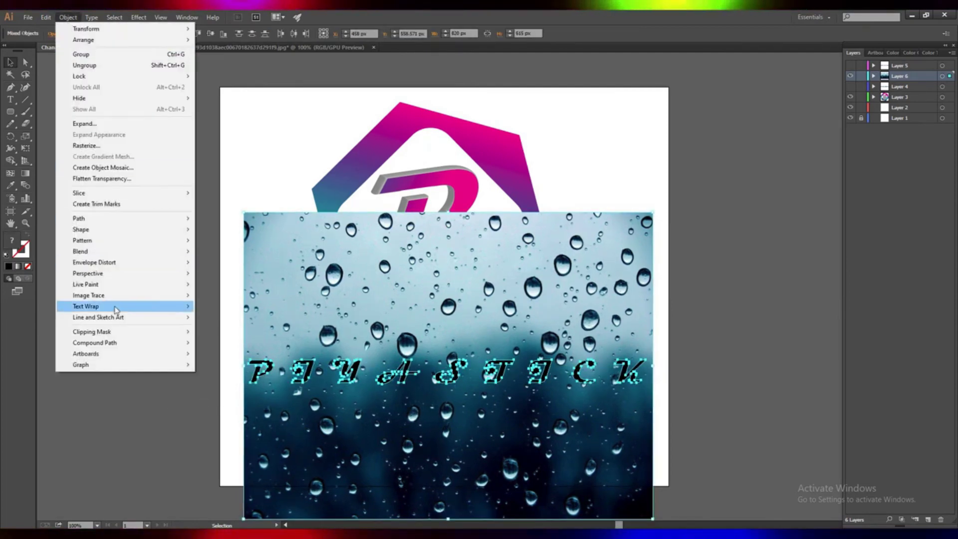
left_click(209, 331)
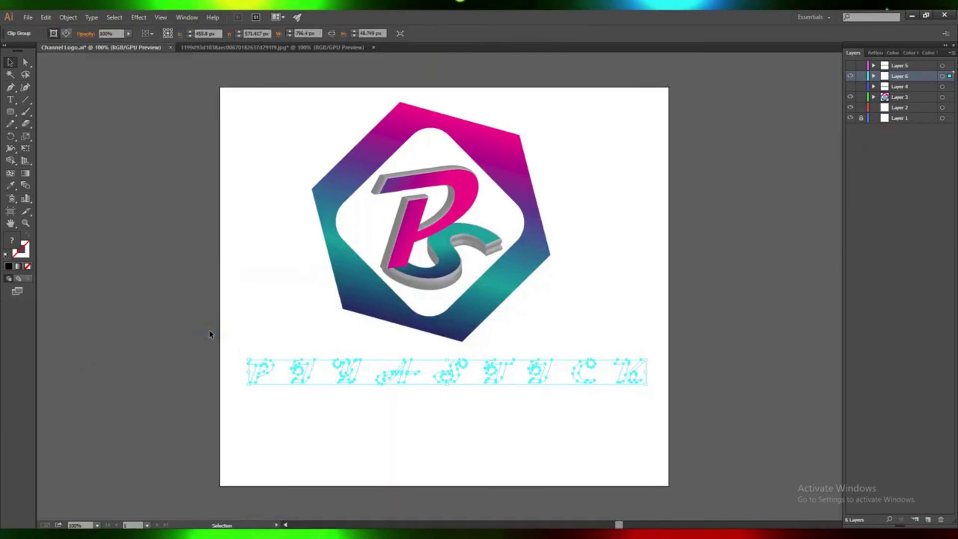
key("ctrl+z")
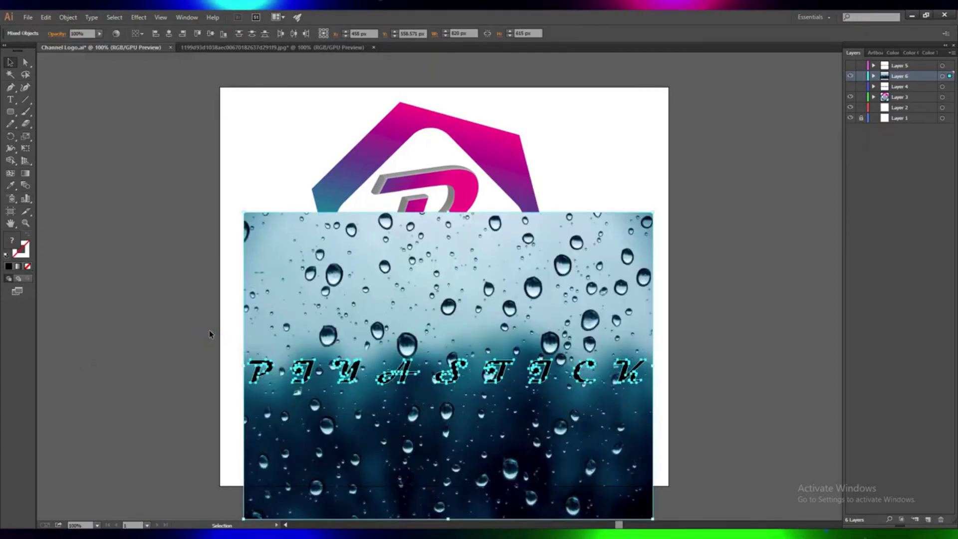
left_click(194, 328)
left_click(298, 372)
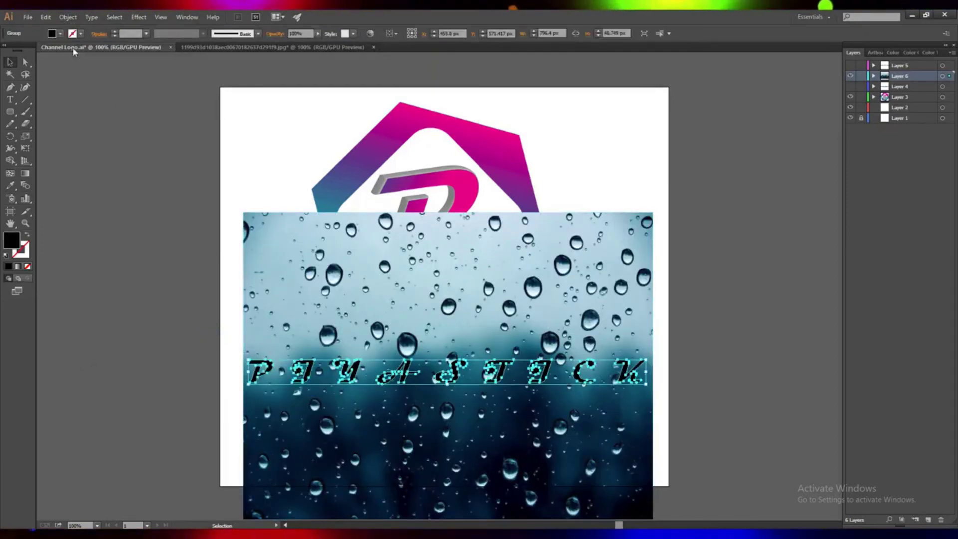
Make the letters a compound path, hide the hexagon layer, and clip the photo to them.
left_click(68, 17)
left_click(219, 342)
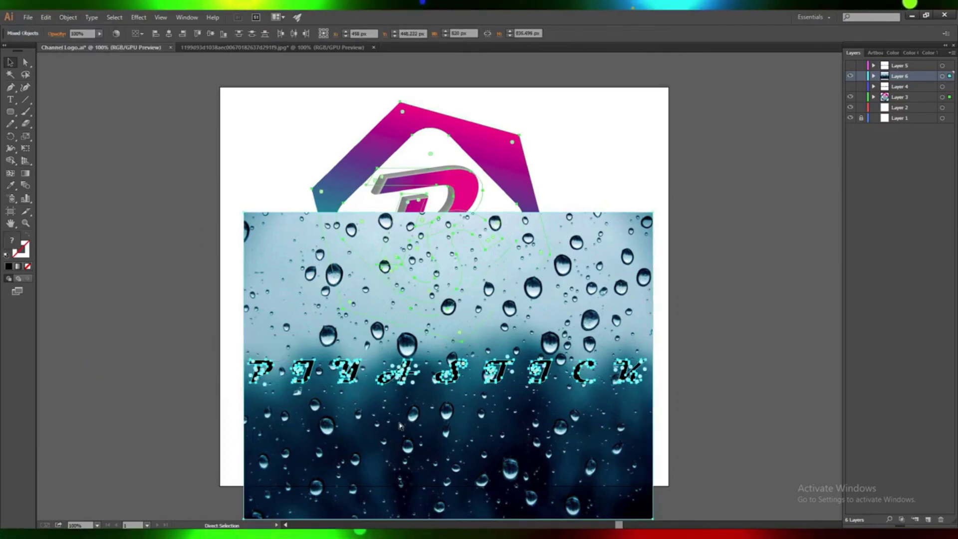
key("v")
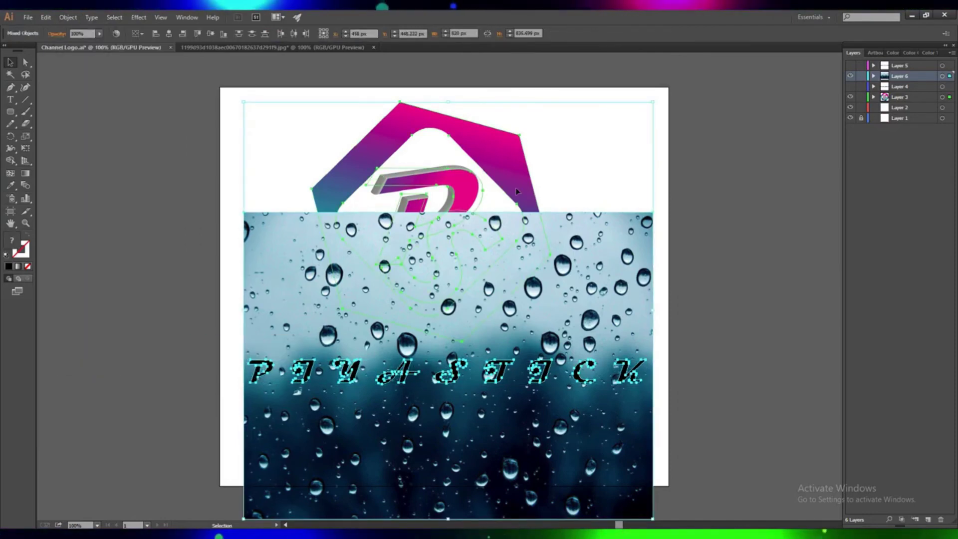
left_click(850, 97)
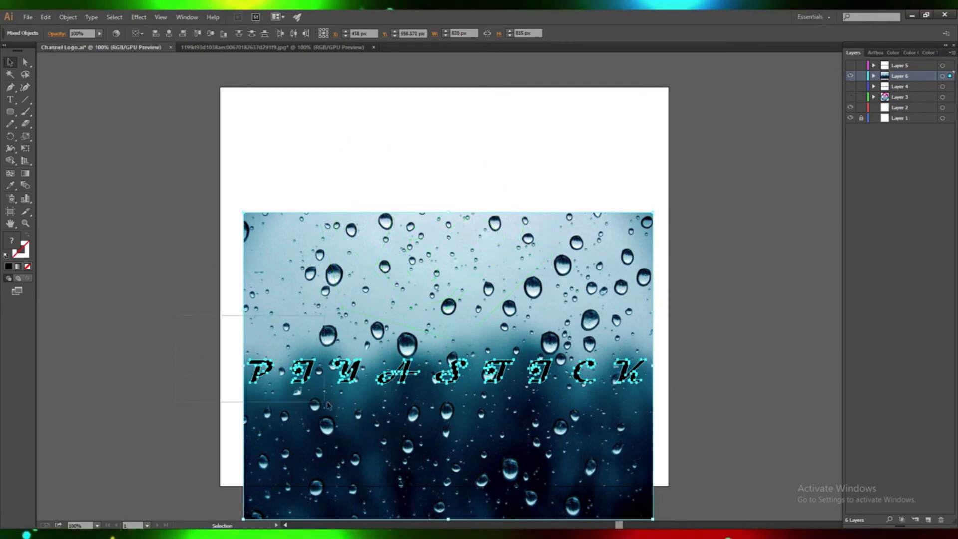
left_click(69, 18)
mouse_move(88, 274)
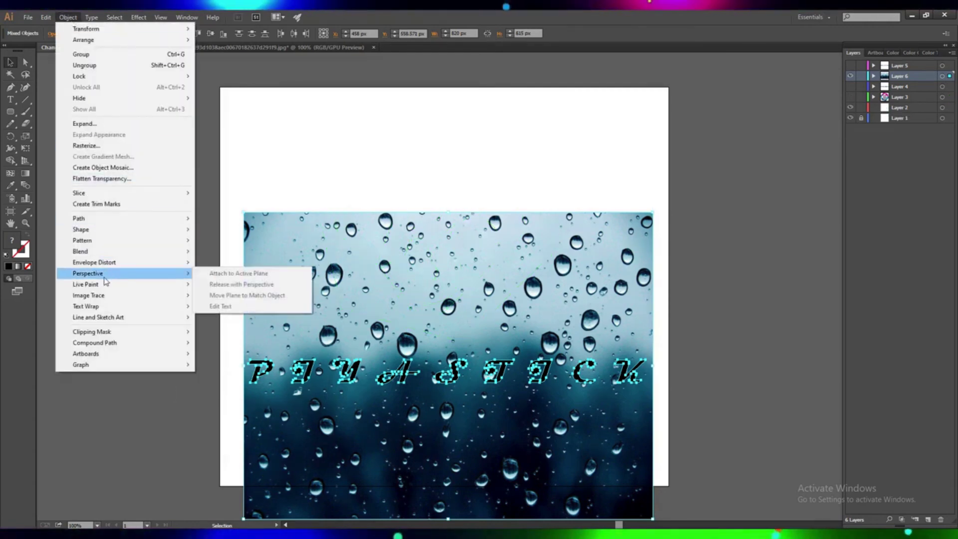
mouse_move(92, 332)
left_click(217, 332)
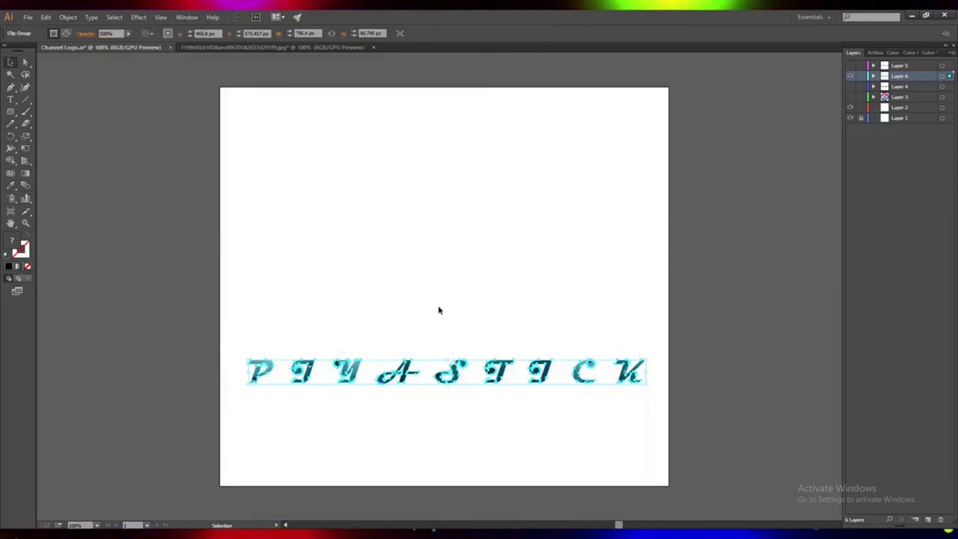
Show the hexagon layer again and stretch the textured PIYASTICK lettering wider.
left_click(851, 97)
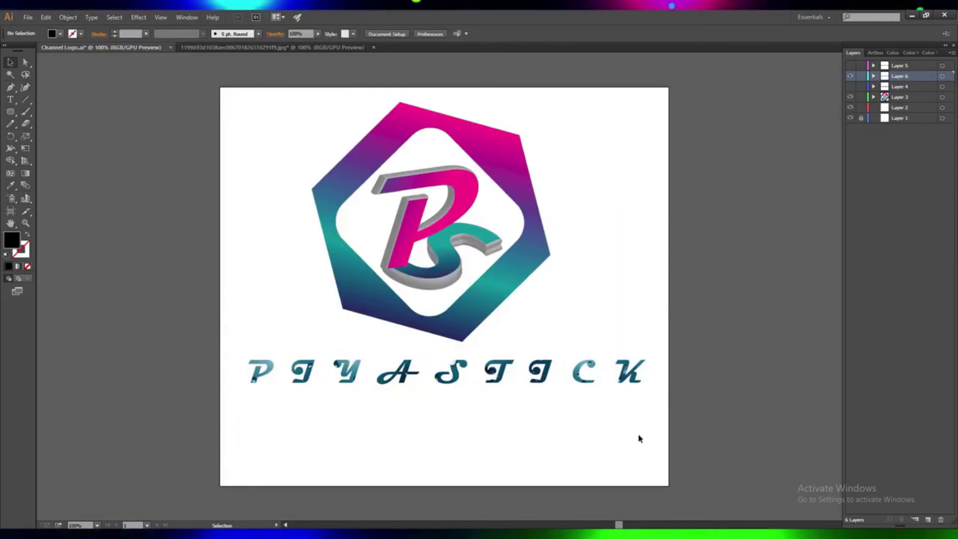
left_click(543, 381)
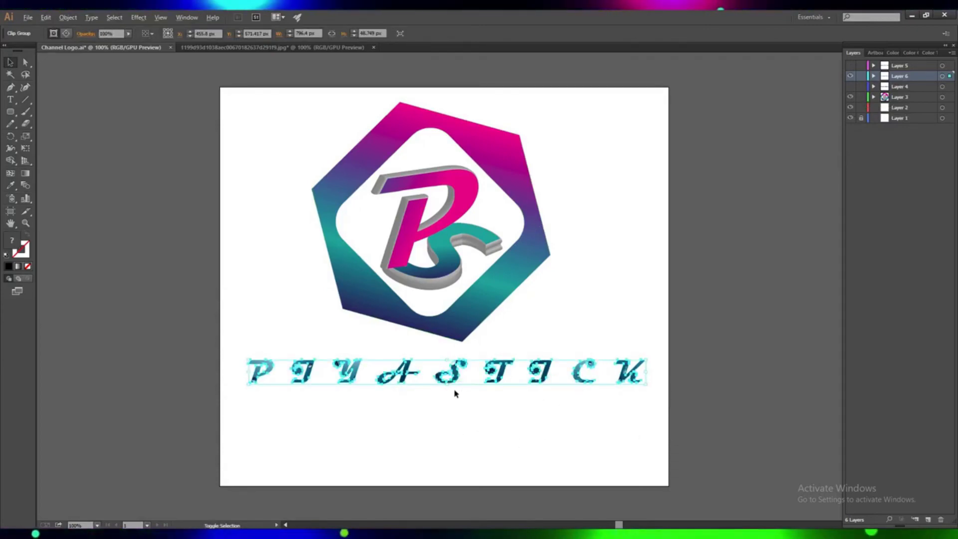
left_click_drag(448, 385, 448, 388)
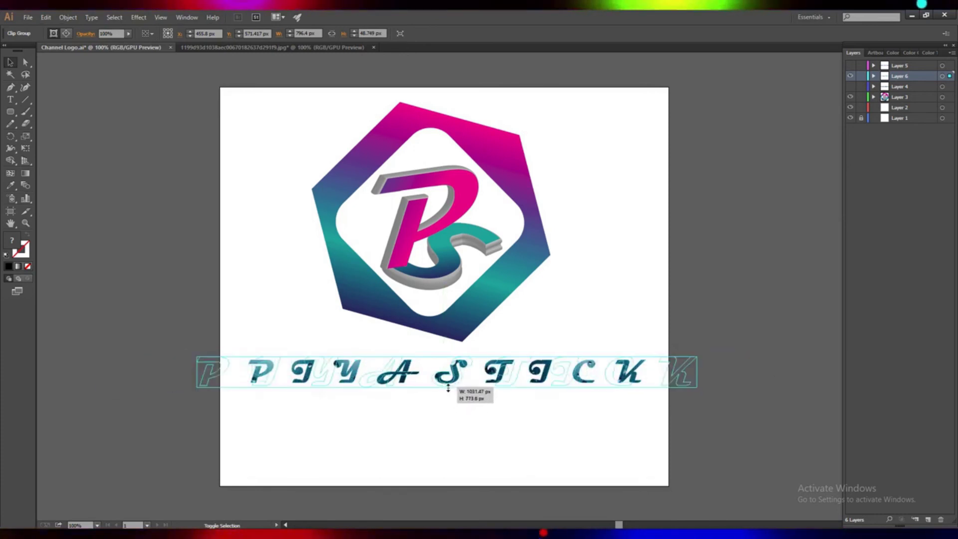
left_click_drag(448, 389, 449, 388)
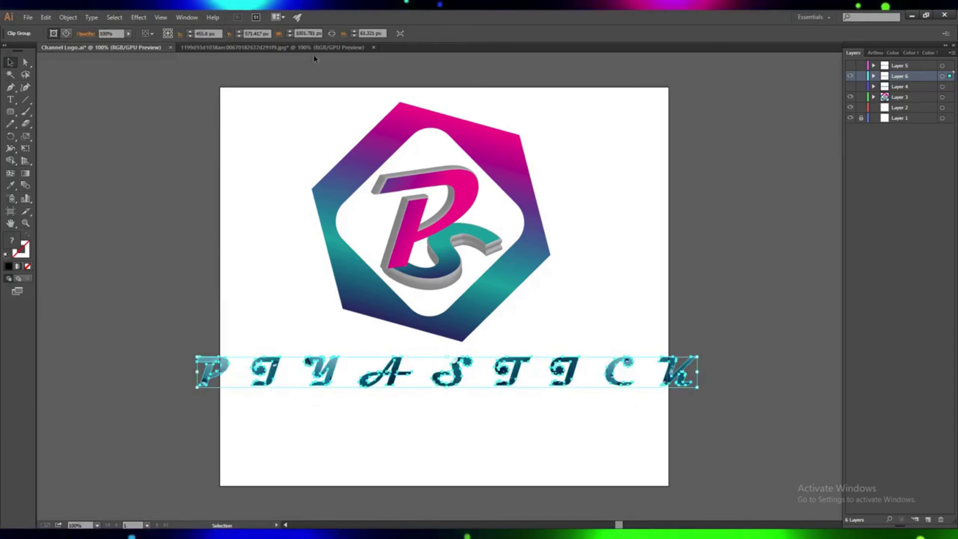
Narrow the textured lettering from 966 px to about 796 px.
left_click(290, 36)
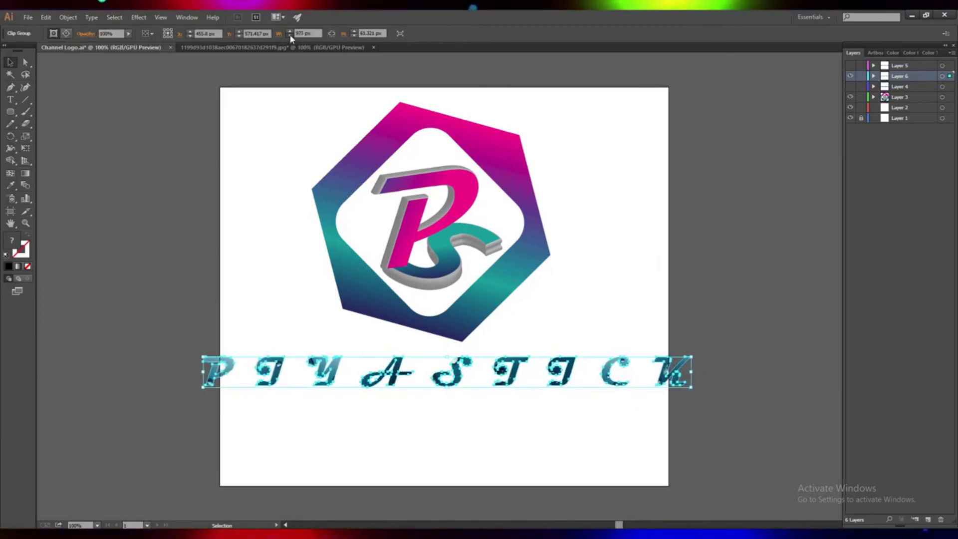
left_click(291, 36)
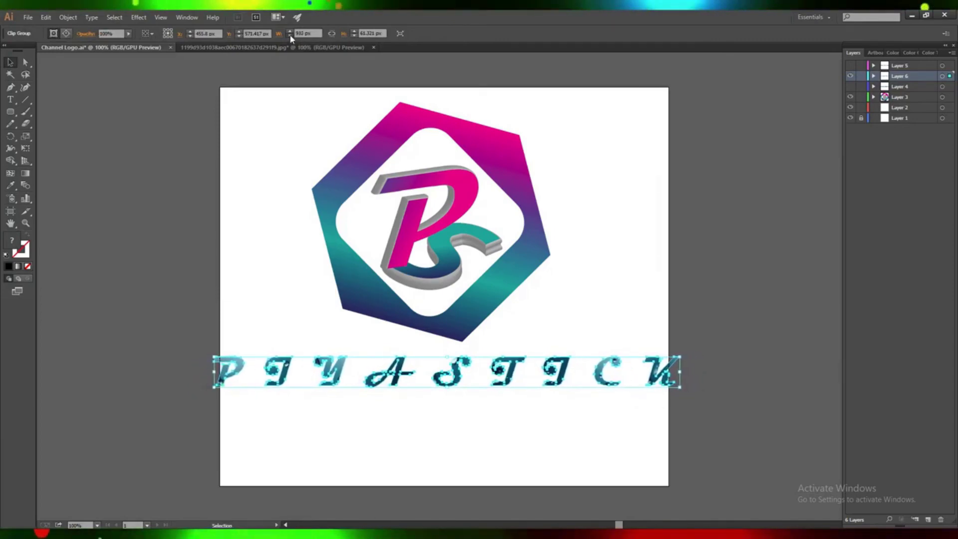
left_click(290, 35)
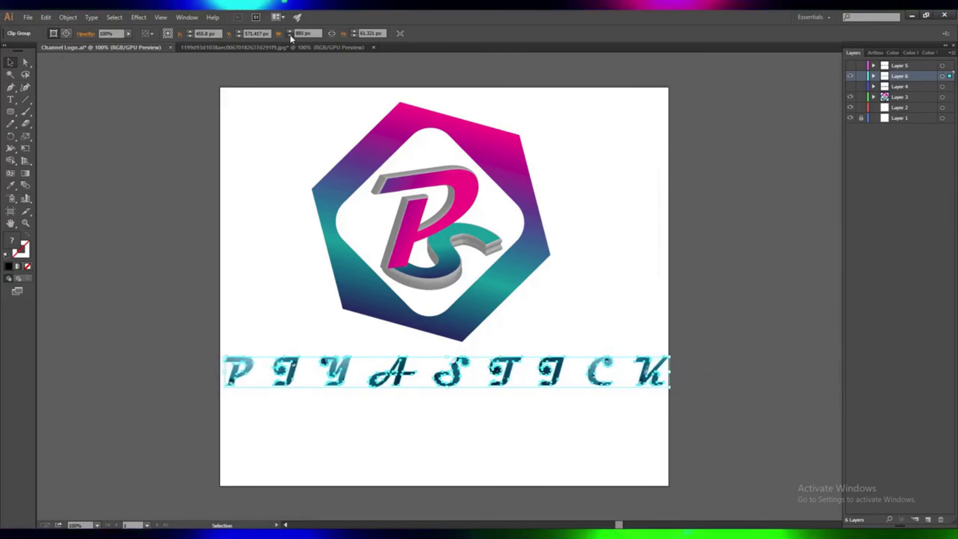
left_click(290, 36)
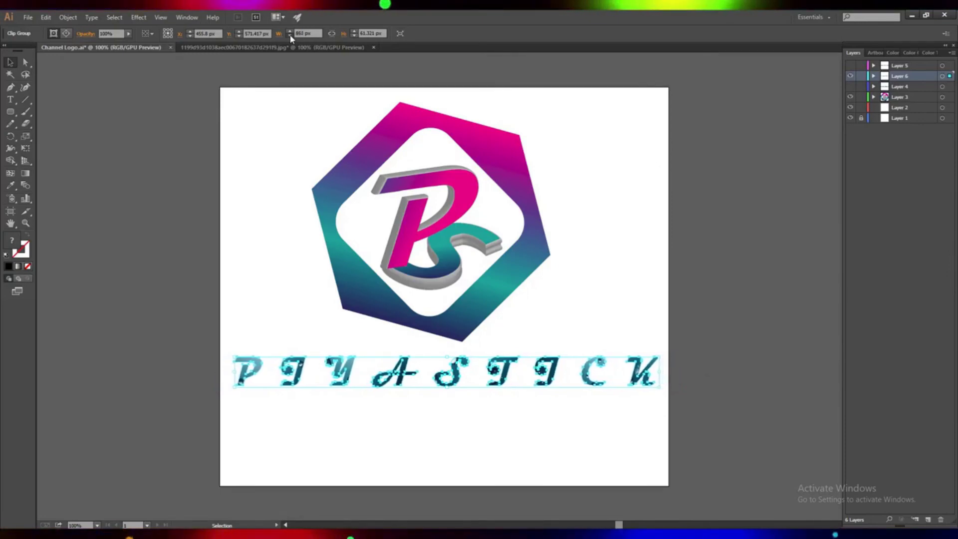
left_click(290, 36)
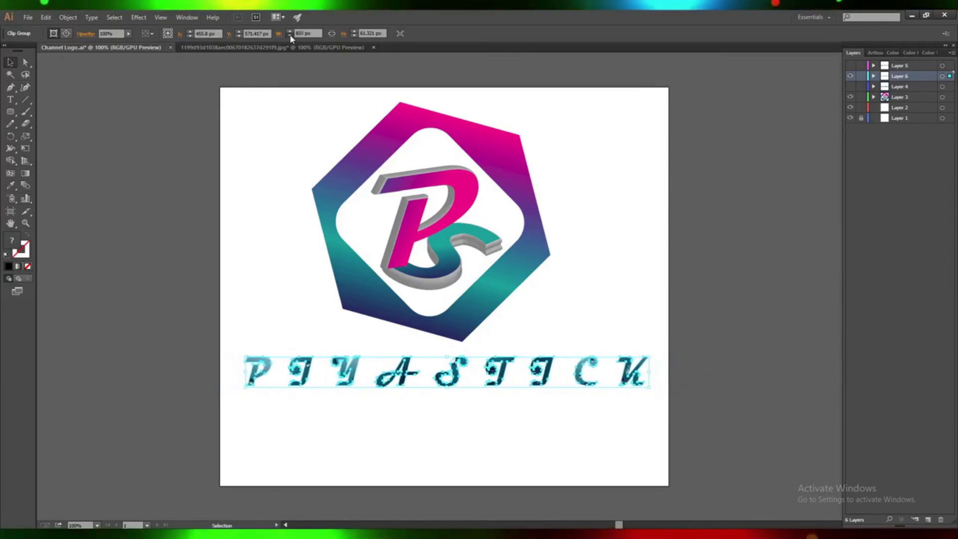
left_click(522, 445)
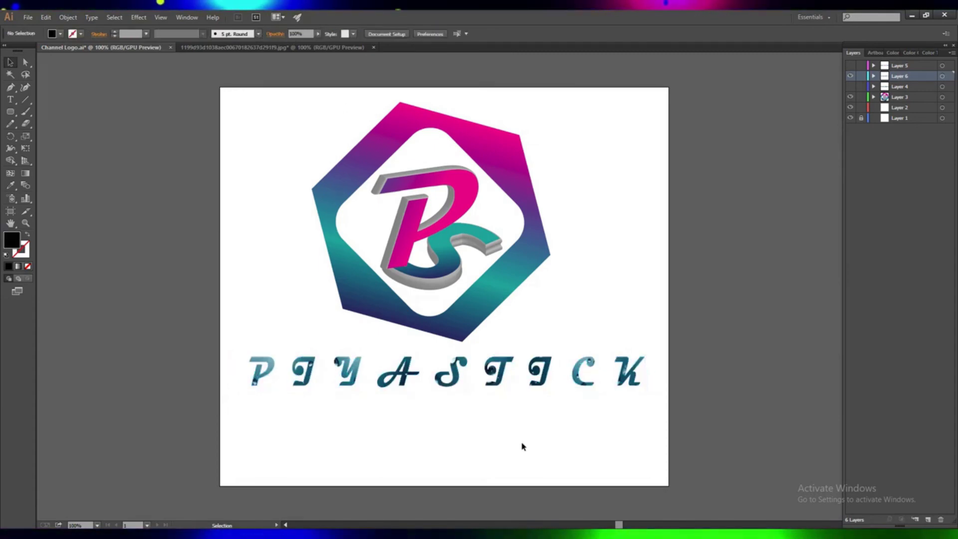
Nudge the textured lettering slightly left and deselect it.
left_click(521, 390)
key("Left")
key("Left")
key("Left")
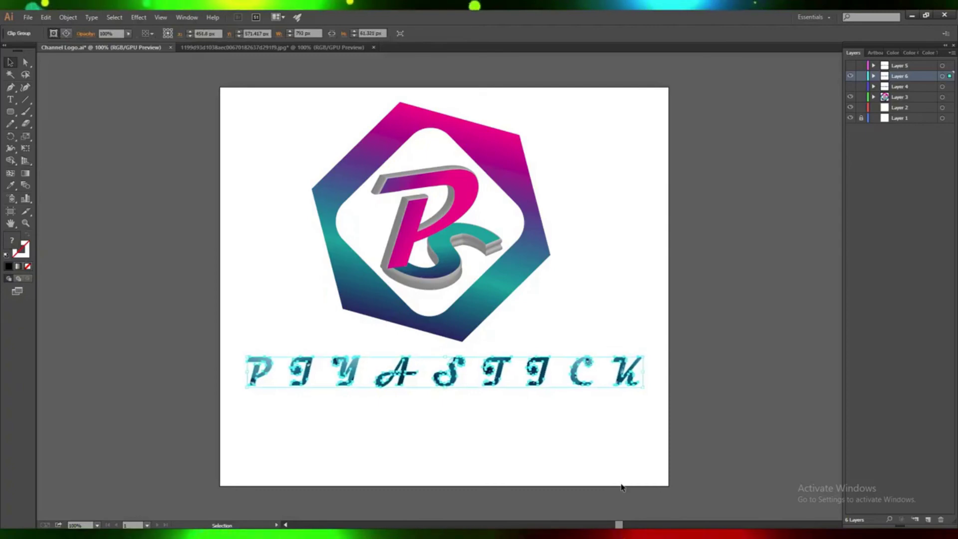
left_click(556, 455)
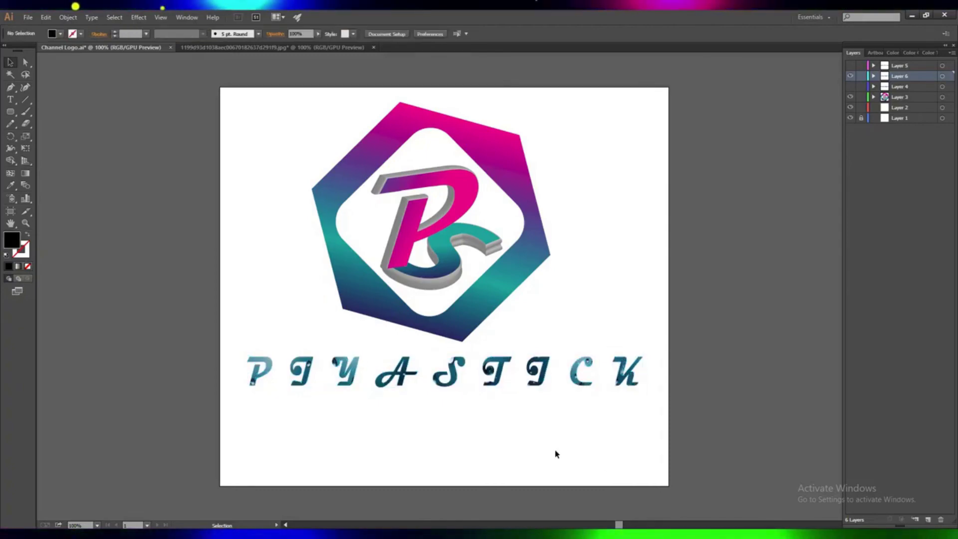
key("ctrl+z")
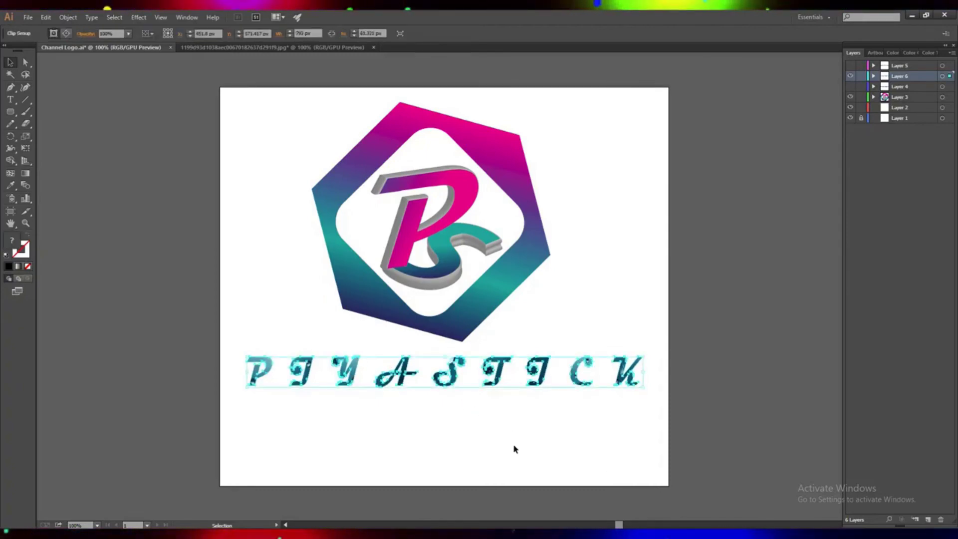
left_click(516, 448)
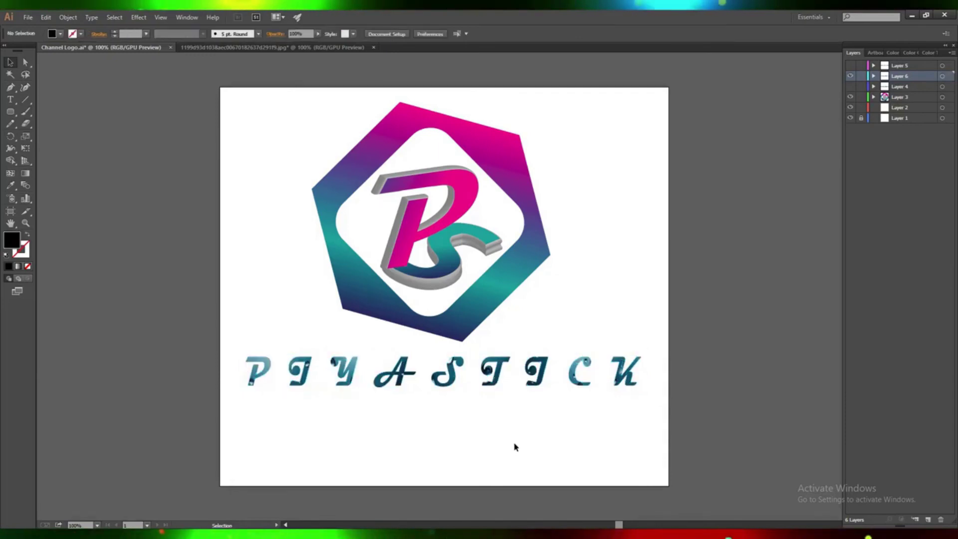
Add a new layer and type the CREATIVITY WORLD tagline below PIYASTICK.
key("a")
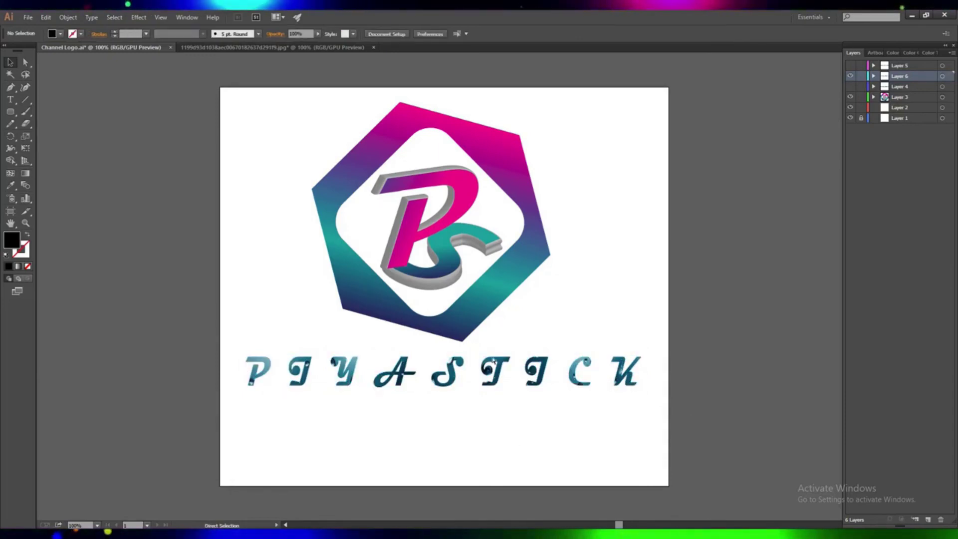
left_click(930, 519)
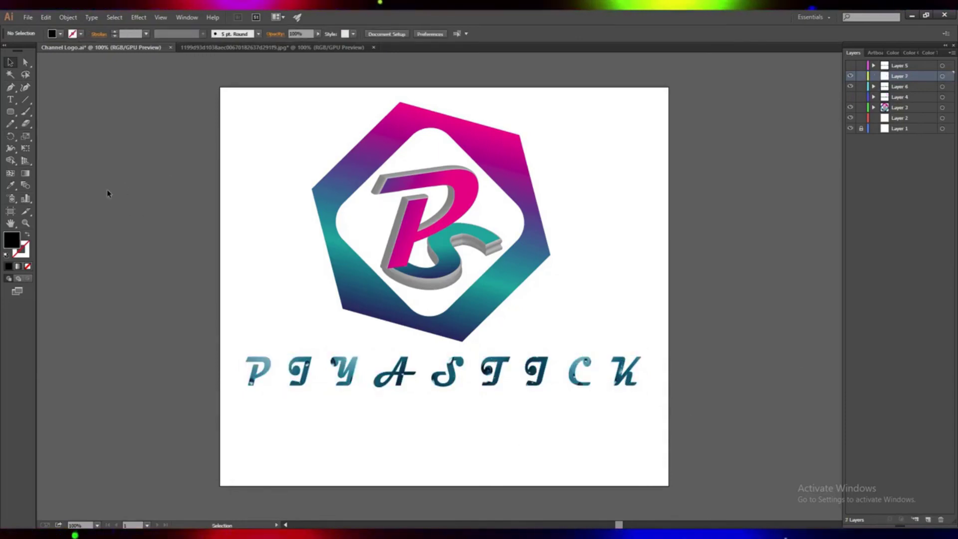
left_click(10, 100)
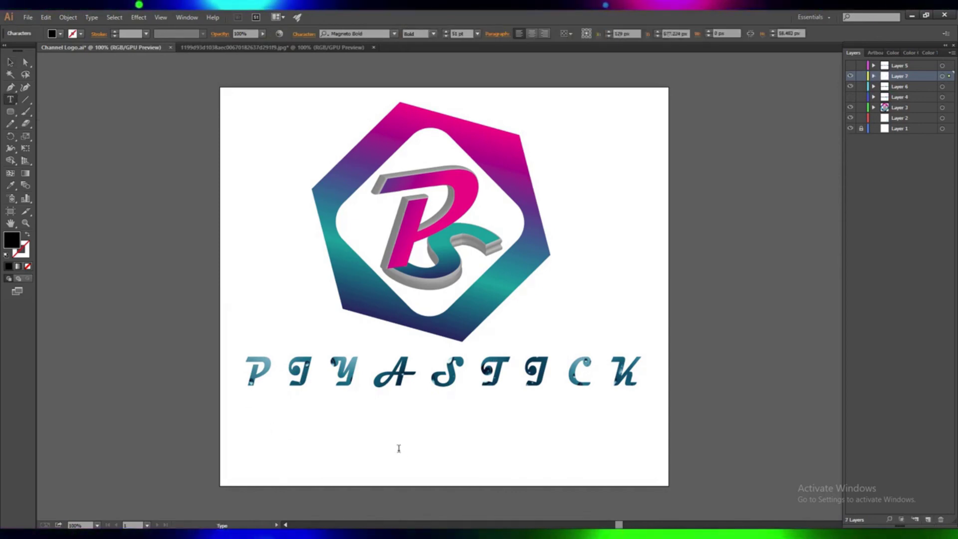
type("CREATIVITY")
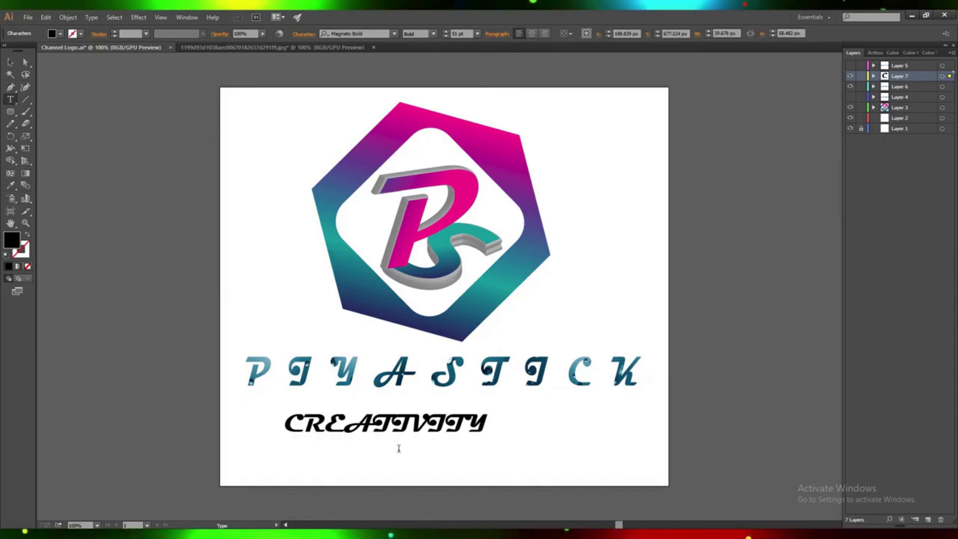
type(" WORLD")
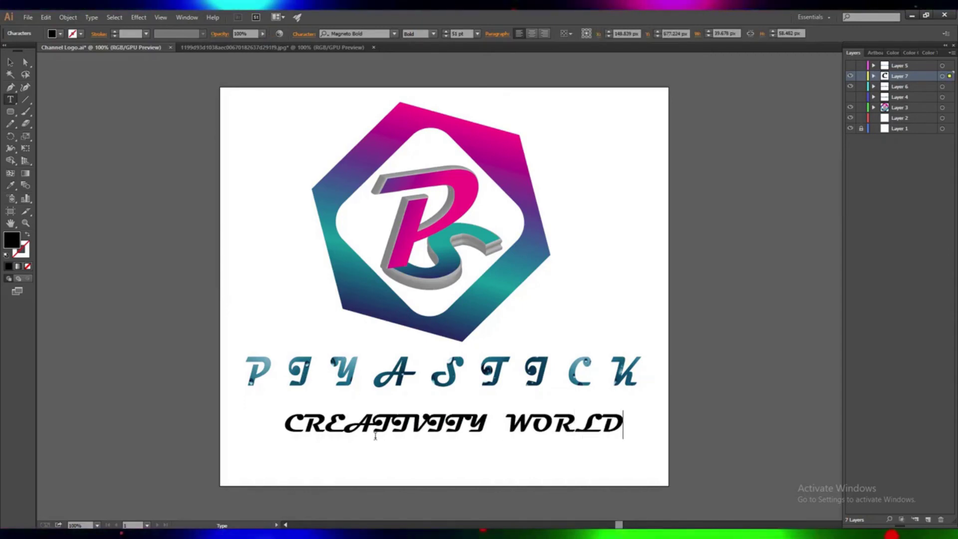
Set the CREATIVITY WORLD tagline in Lucida Calligraphy Italic.
left_click_drag(284, 425, 619, 427)
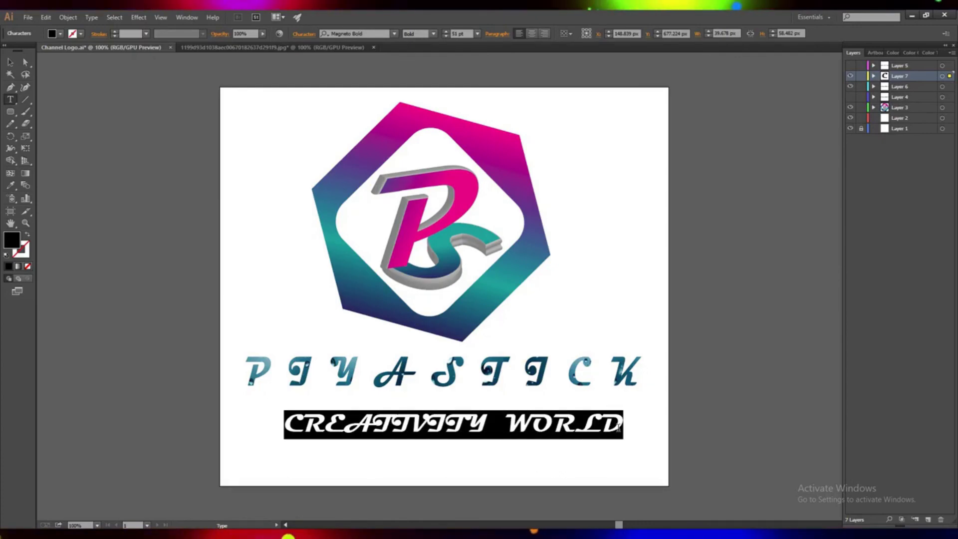
left_click(395, 34)
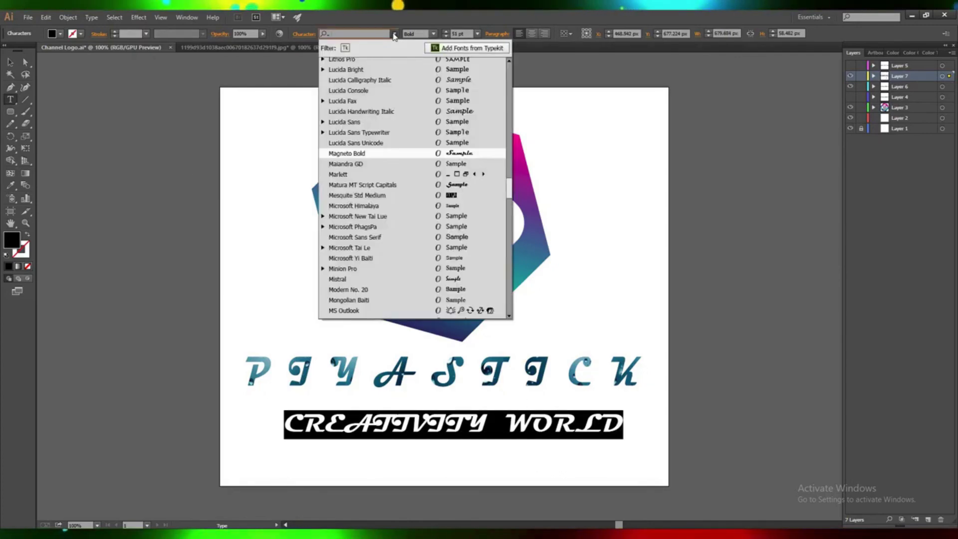
left_click(360, 80)
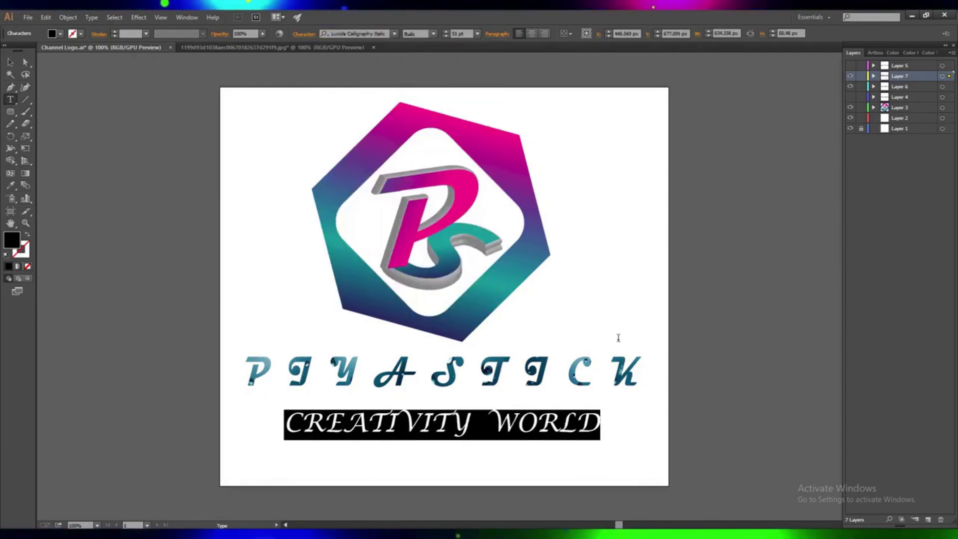
left_click(11, 65)
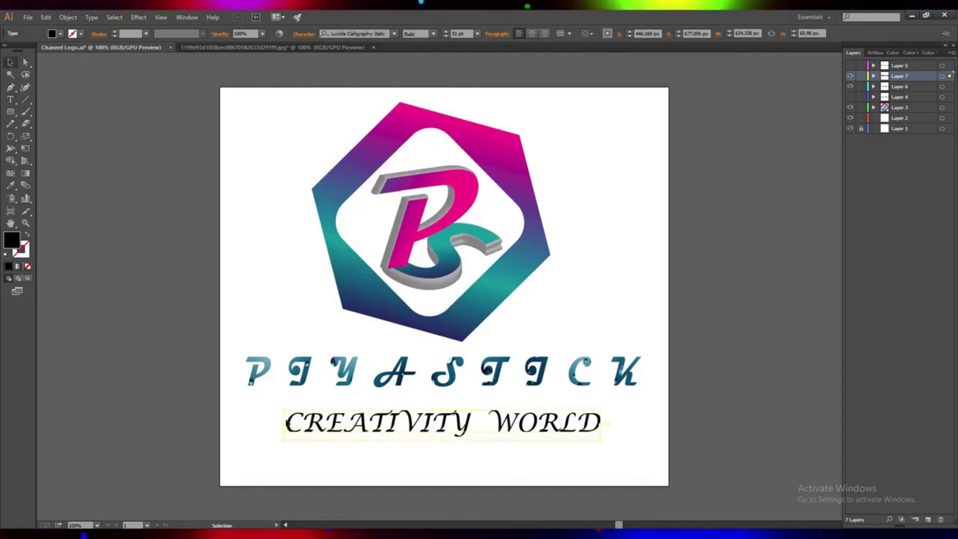
Outline the tagline, make it a compound path, and apply a gradient fill.
right_click(380, 424)
left_click(419, 379)
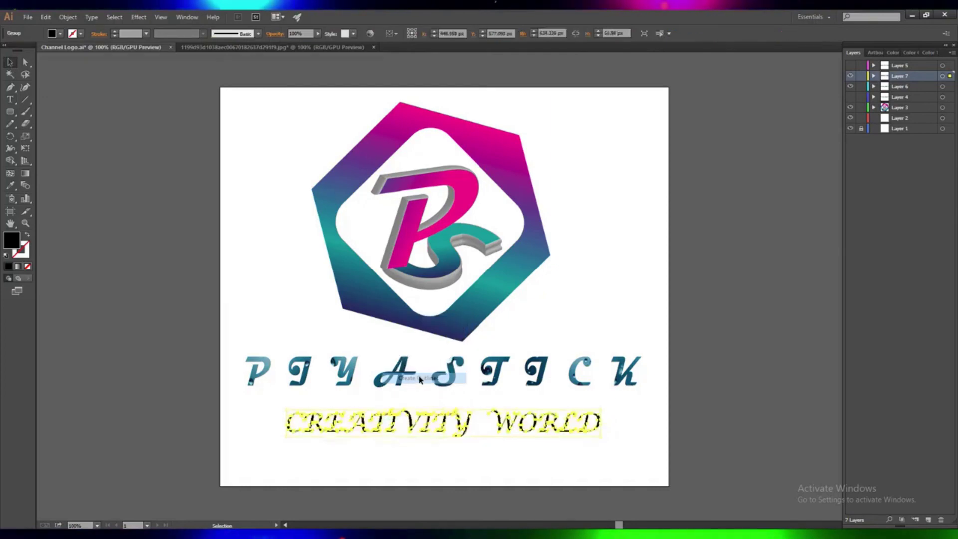
left_click(67, 17)
mouse_move(94, 342)
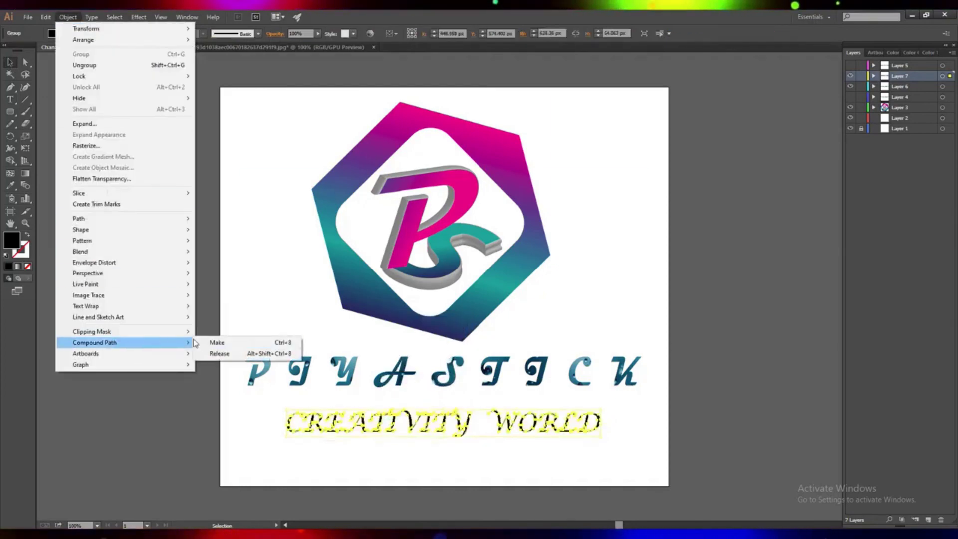
left_click(217, 343)
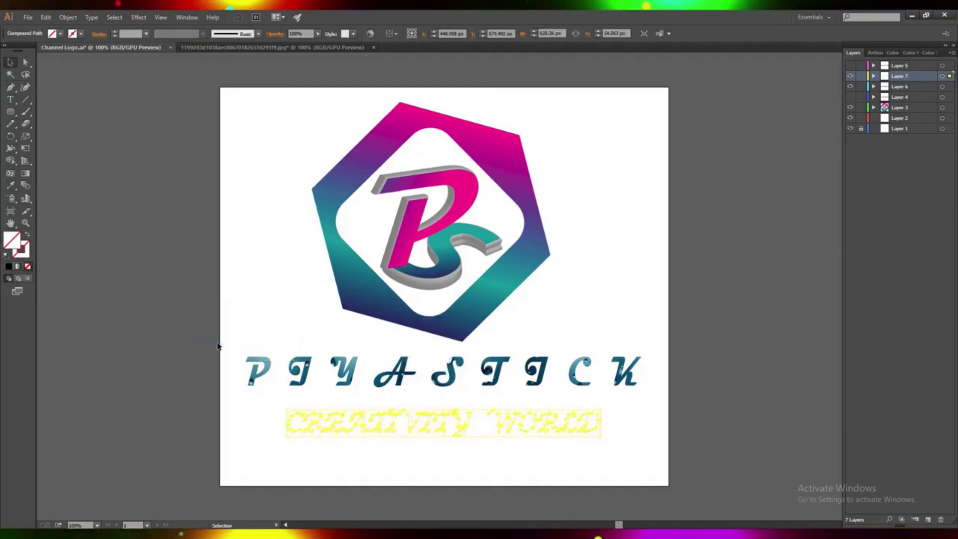
left_click(19, 266)
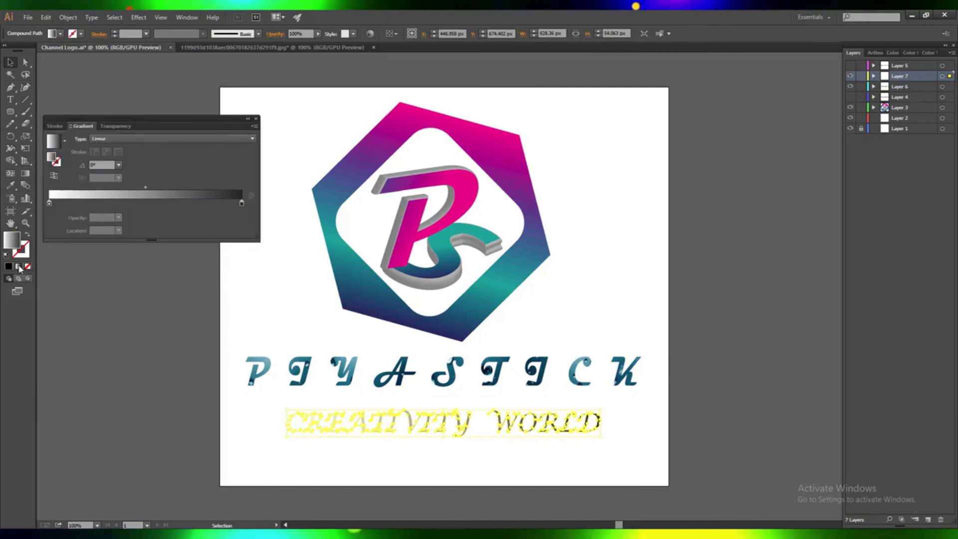
Make the left gradient stop magenta and the middle stop purple.
double_click(49, 203)
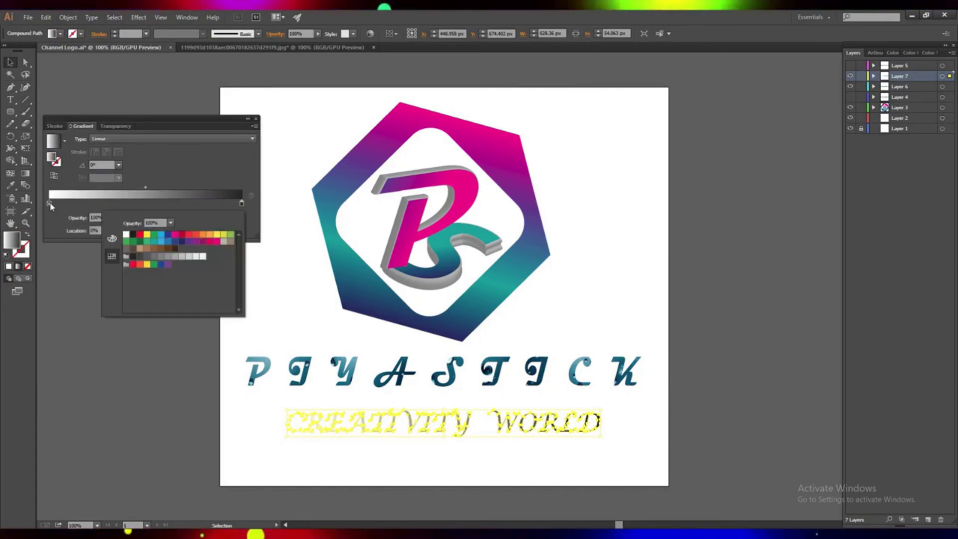
left_click(174, 235)
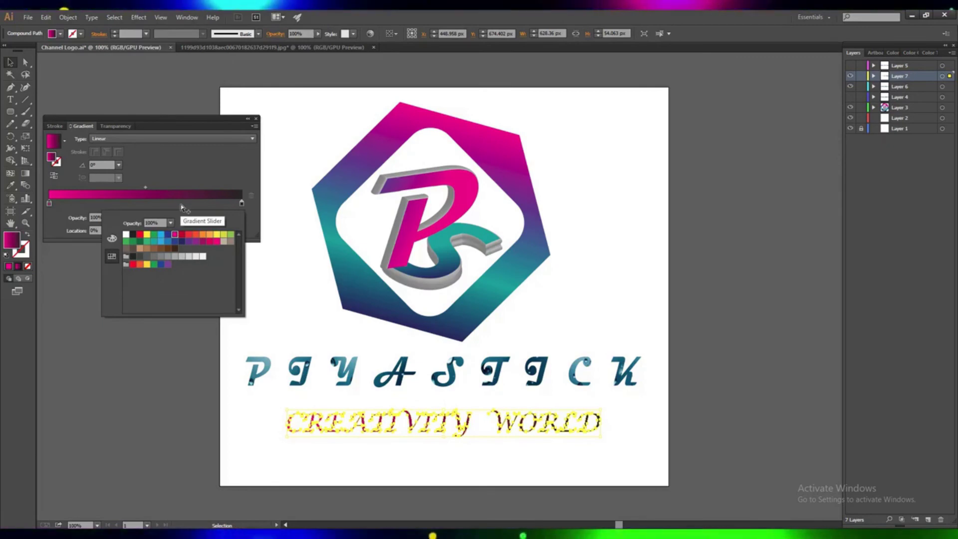
key("Escape")
double_click(104, 203)
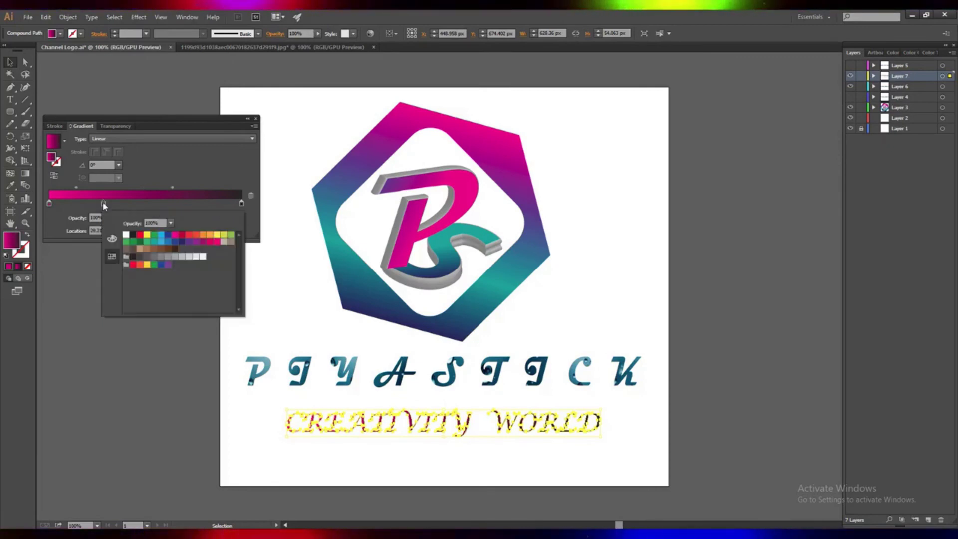
left_click(182, 244)
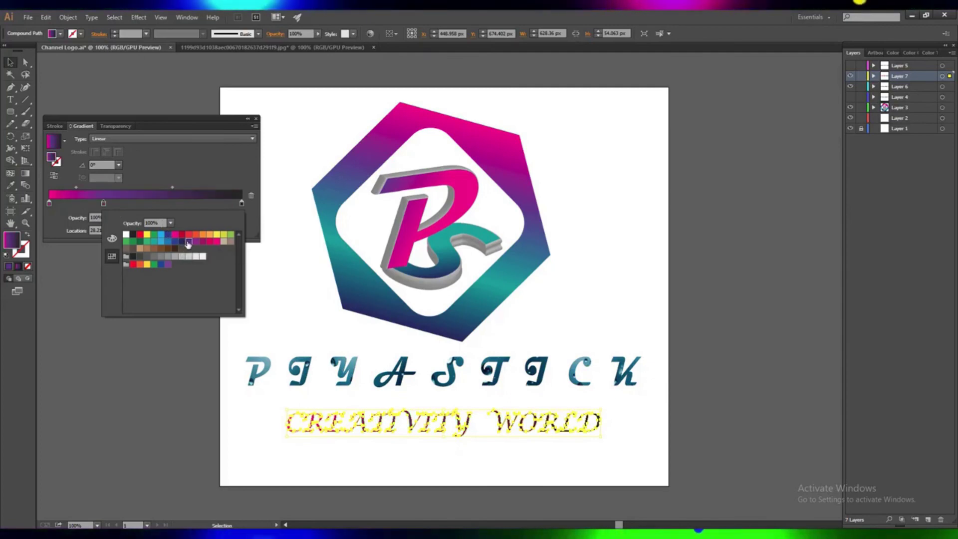
left_click(196, 243)
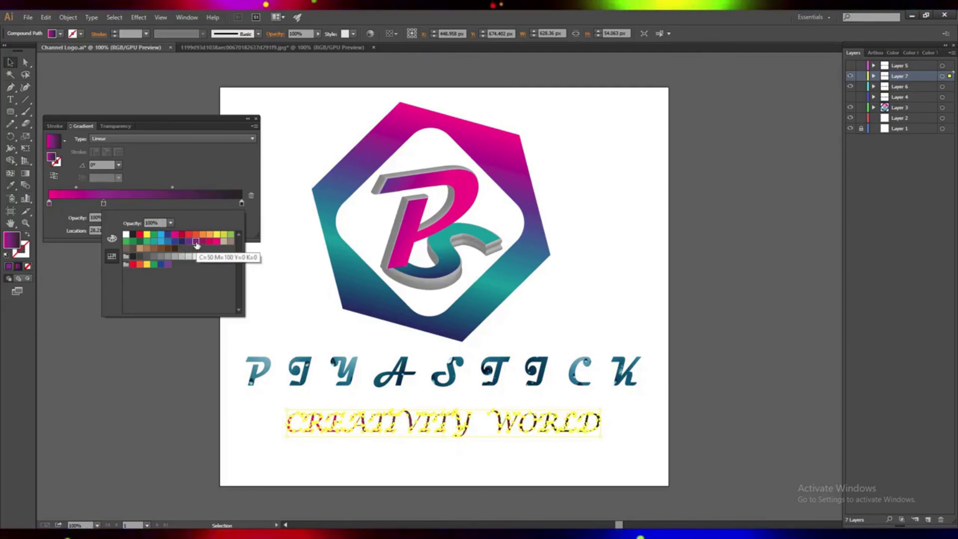
left_click(190, 244)
left_click(203, 167)
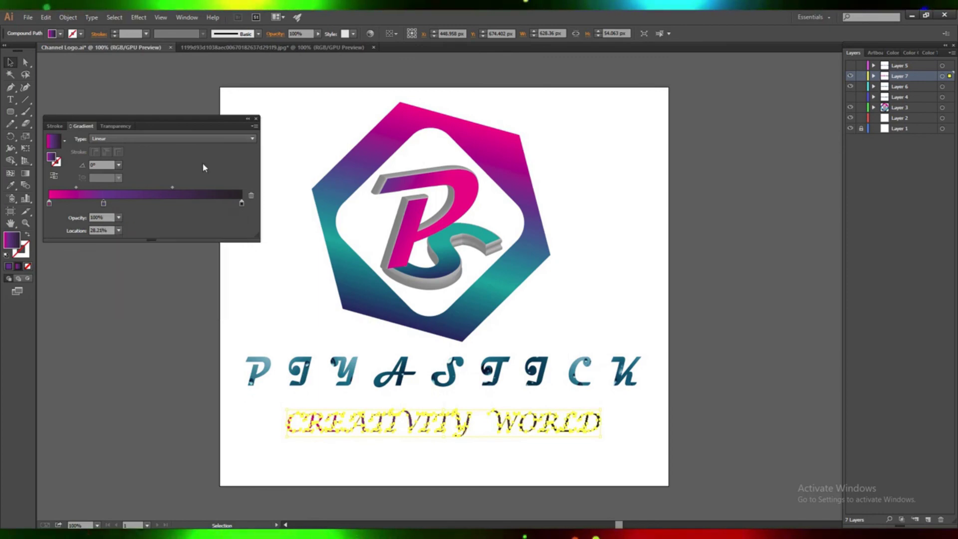
Add a teal gradient stop and make the right stop blue.
double_click(173, 204)
left_click(155, 243)
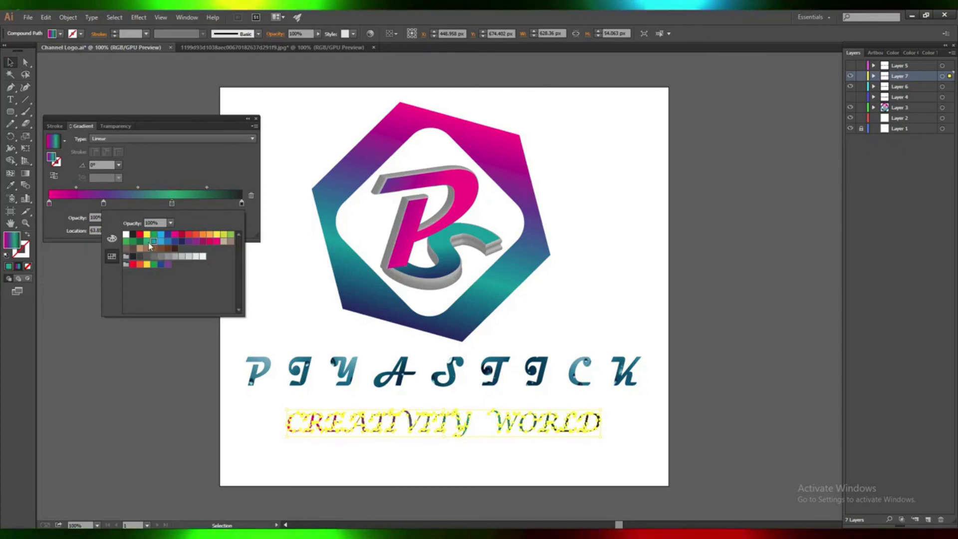
double_click(241, 204)
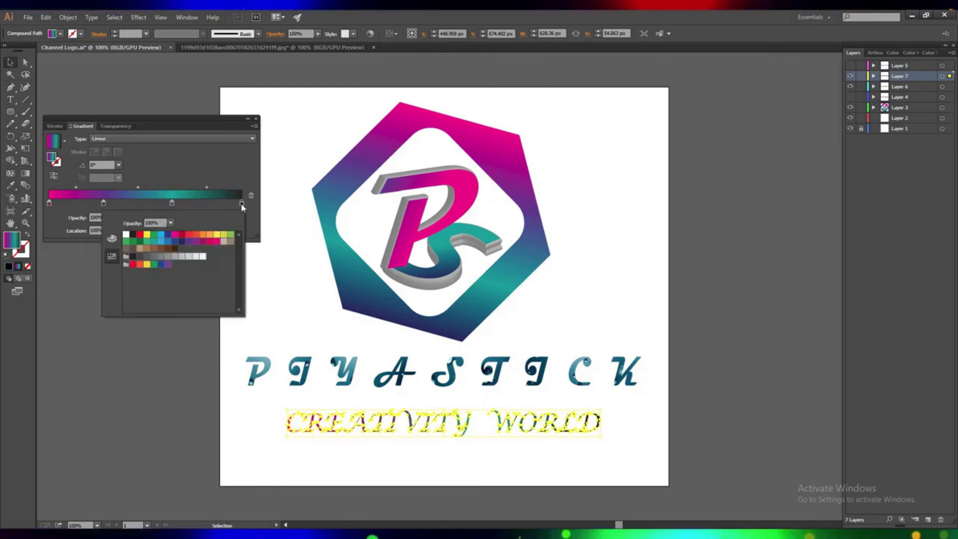
left_click(175, 242)
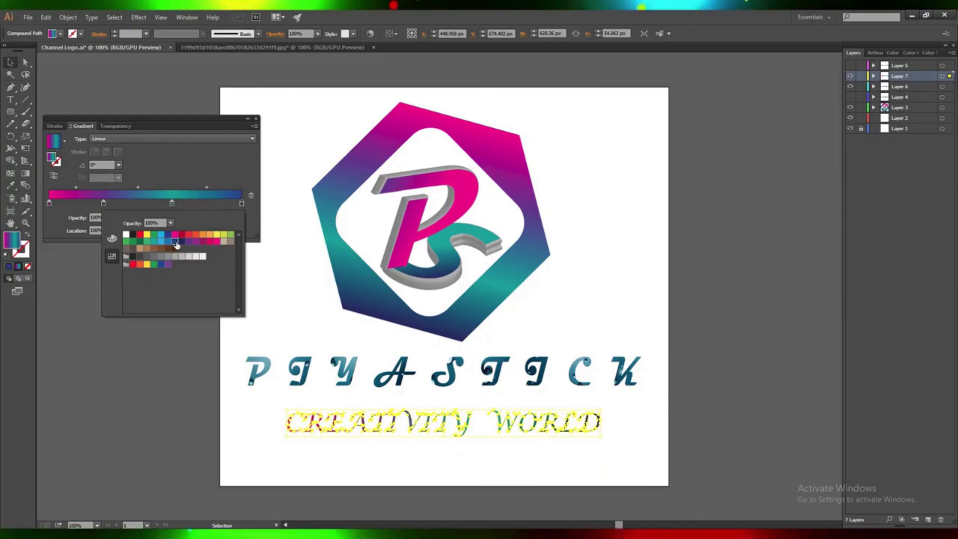
left_click(205, 162)
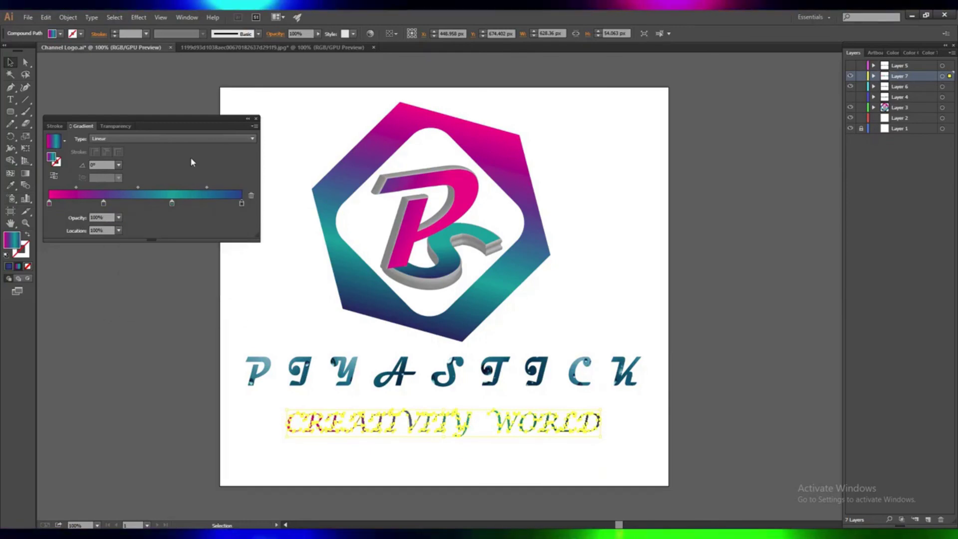
Set stop locations to 50% and drag the stops to space them evenly.
left_click(120, 230)
left_click(127, 296)
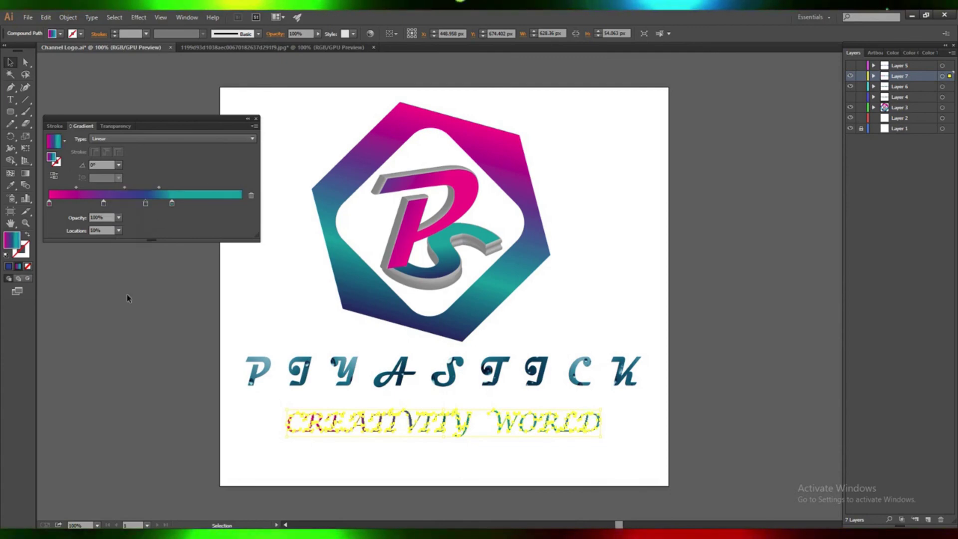
left_click(171, 205)
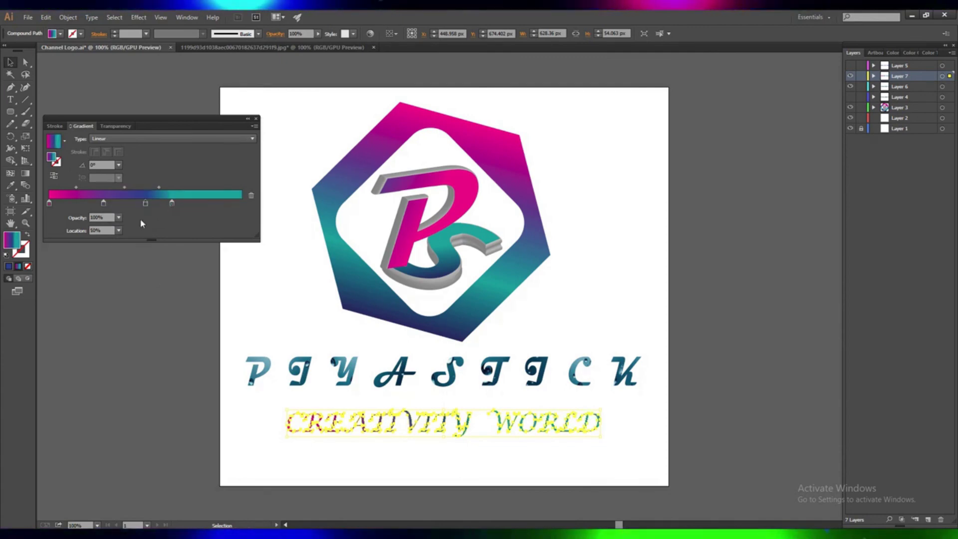
left_click(119, 231)
left_click(128, 296)
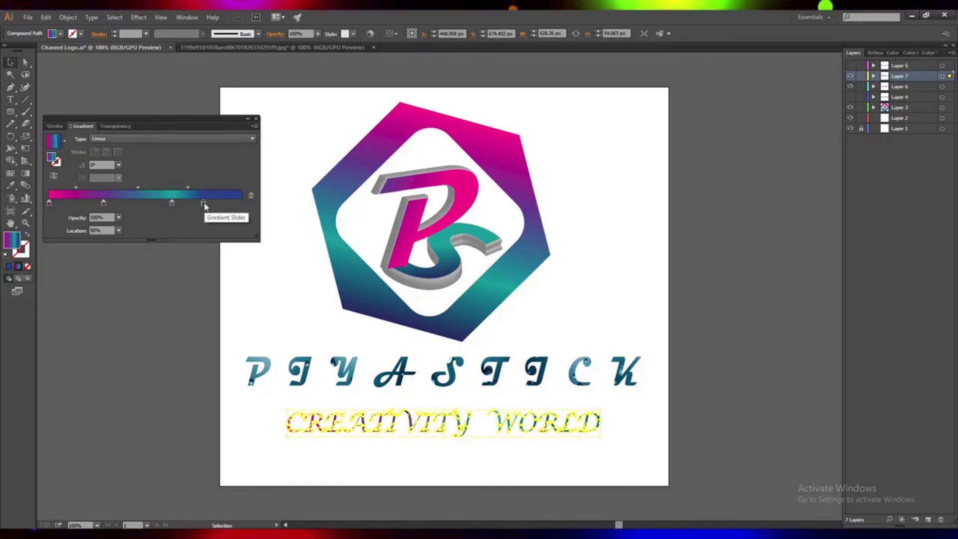
left_click_drag(211, 205, 244, 204)
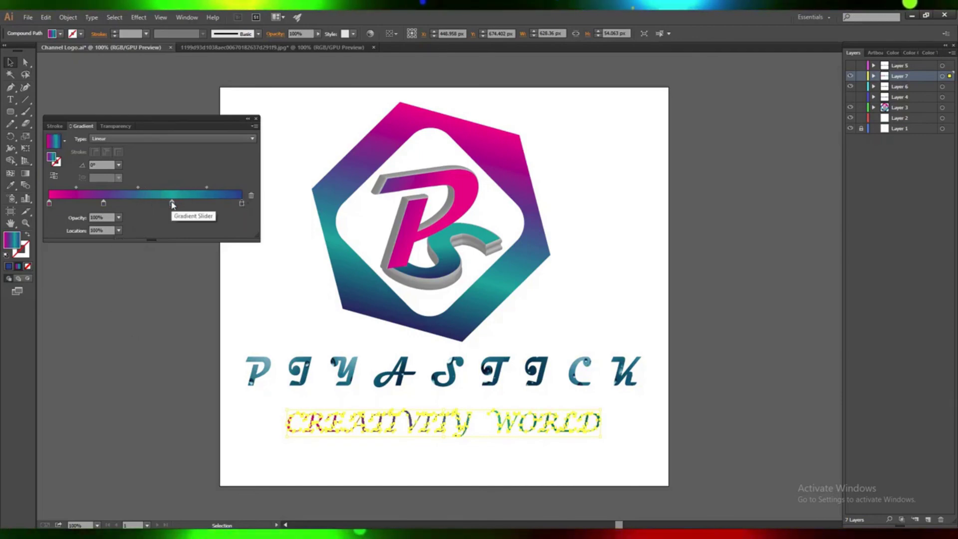
mouse_move(172, 204)
left_mouse_down()
mouse_move(164, 204)
mouse_move(200, 188)
left_mouse_up()
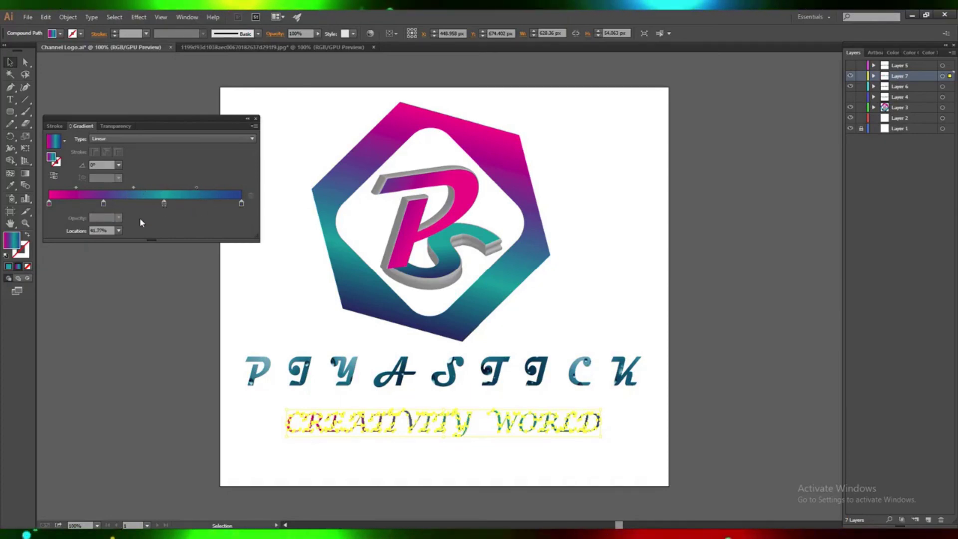
Change the gradient type to Radial and close the Gradient panel.
left_click(251, 139)
left_click(128, 162)
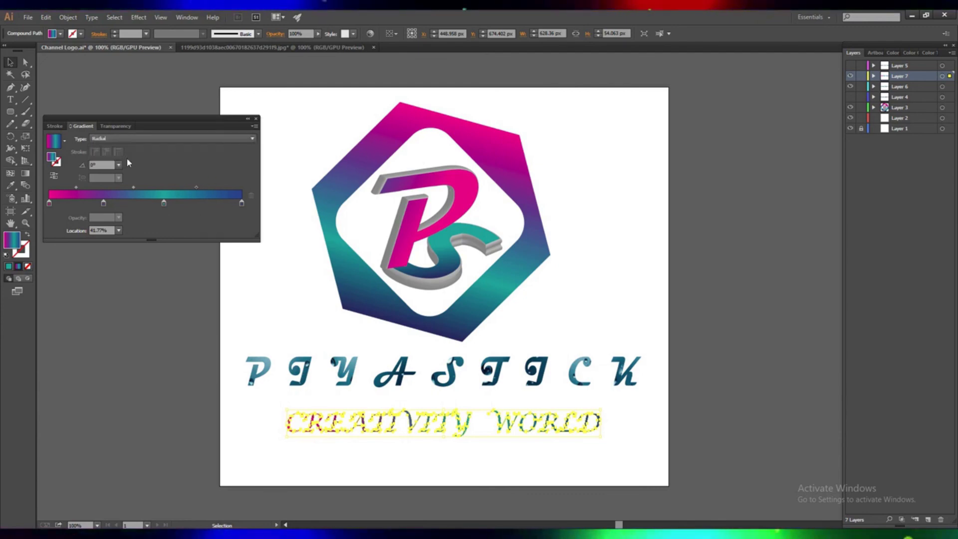
left_click(256, 121)
Scale the CREATIVITY WORLD tagline up from a corner and nudge it left.
left_click(324, 468)
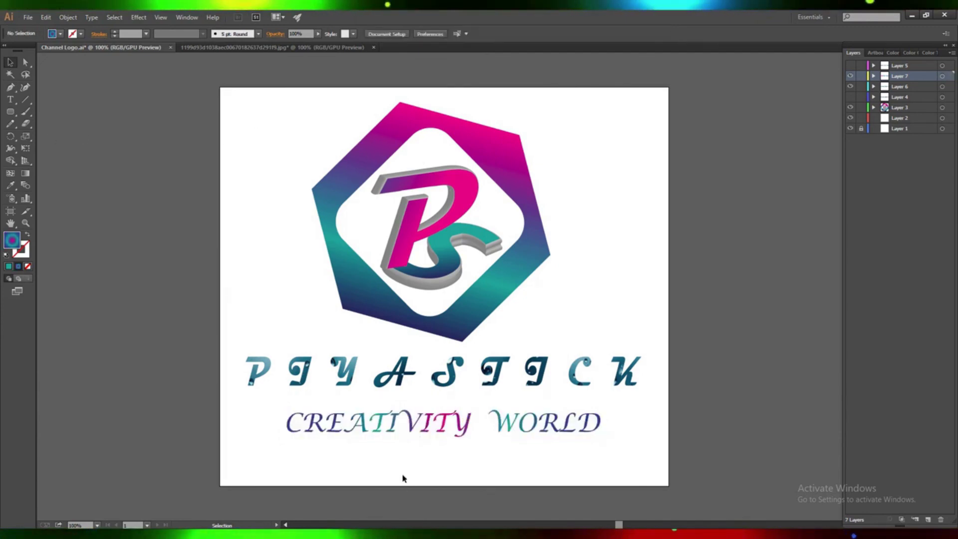
left_click(322, 432)
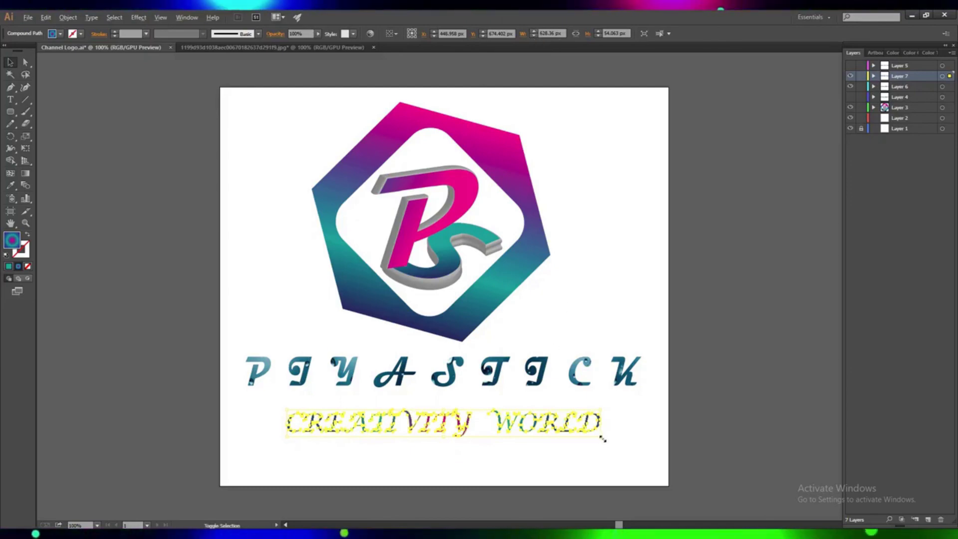
left_click_drag(603, 439, 634, 461)
left_click(572, 459)
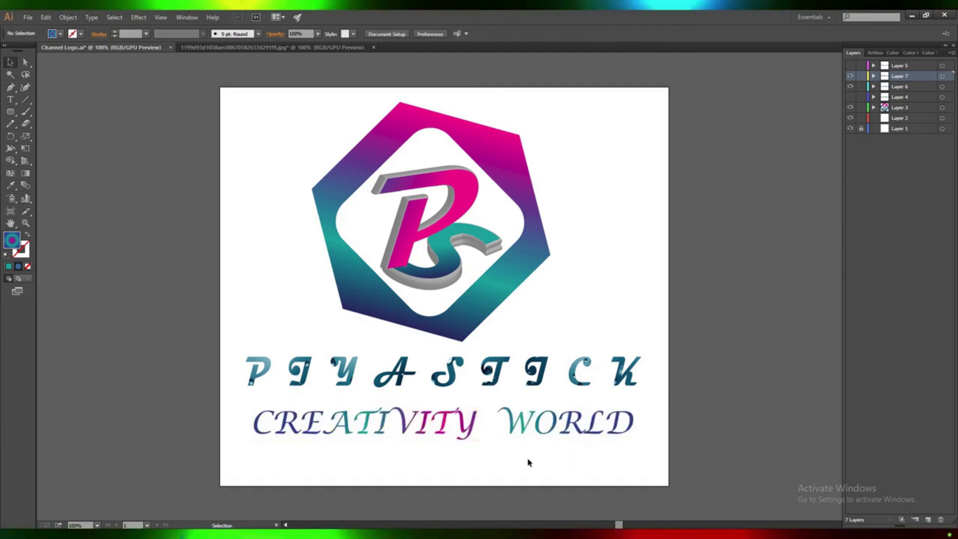
left_click(408, 430)
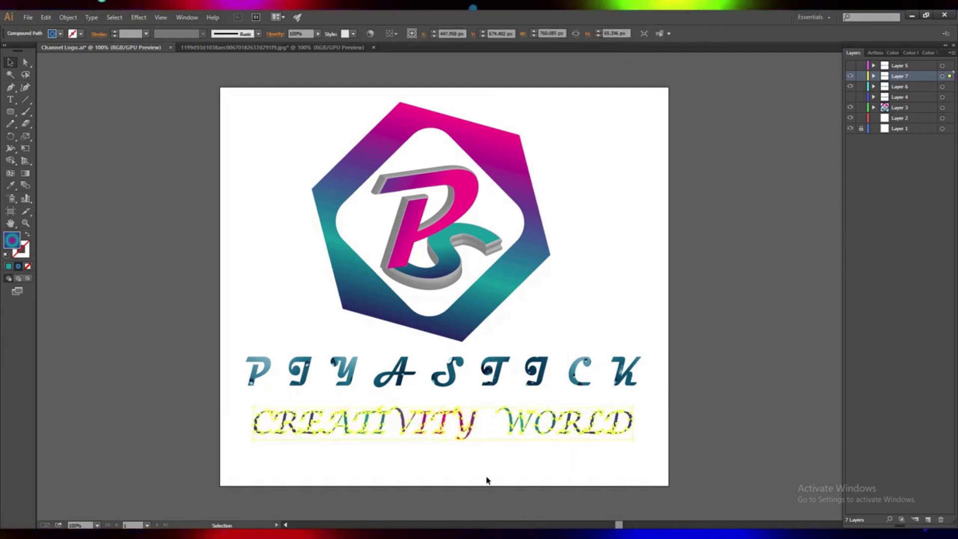
key("Left")
key("Left")
key("Left")
key("Left")
key("Left")
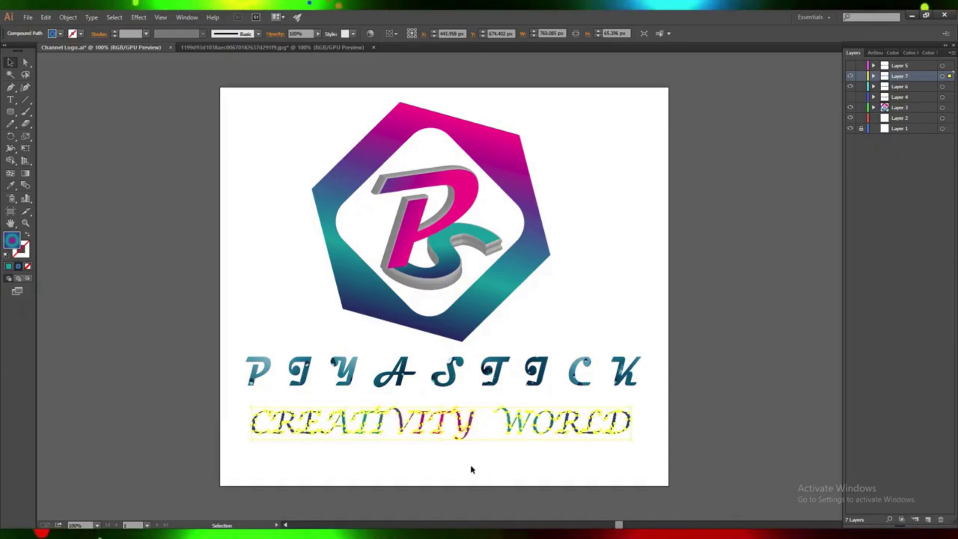
Toggle the tagline selection to review its alignment under PIYASTICK.
left_click(471, 464)
left_click(457, 432)
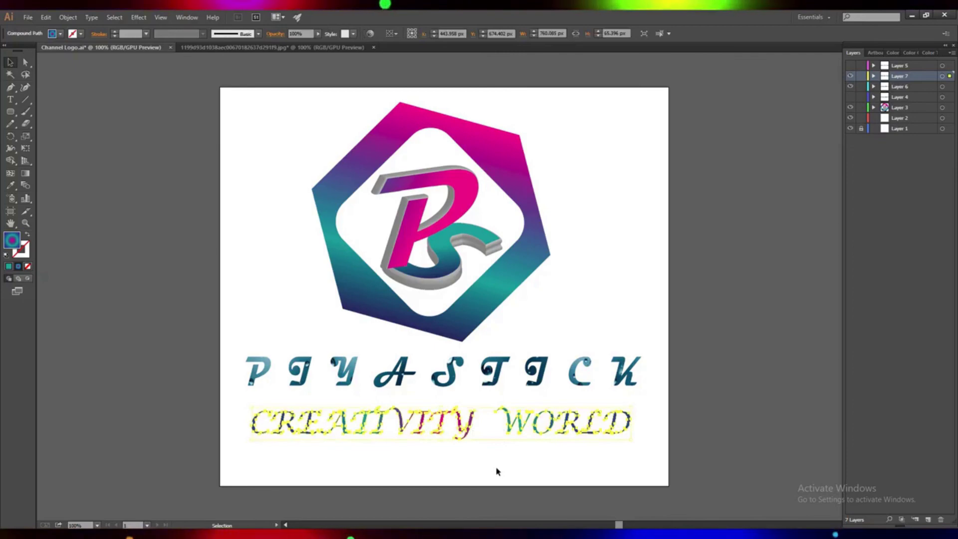
left_click(496, 466)
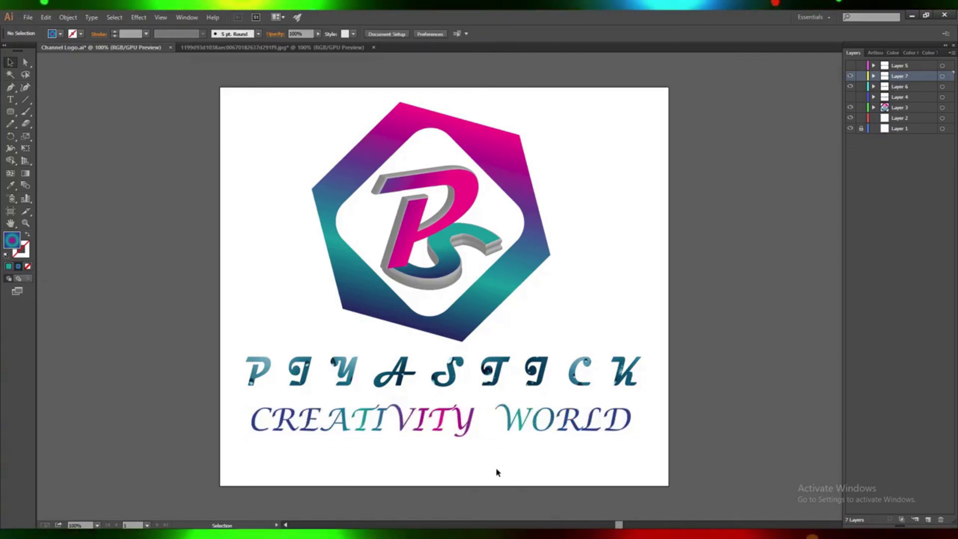
left_click(464, 426)
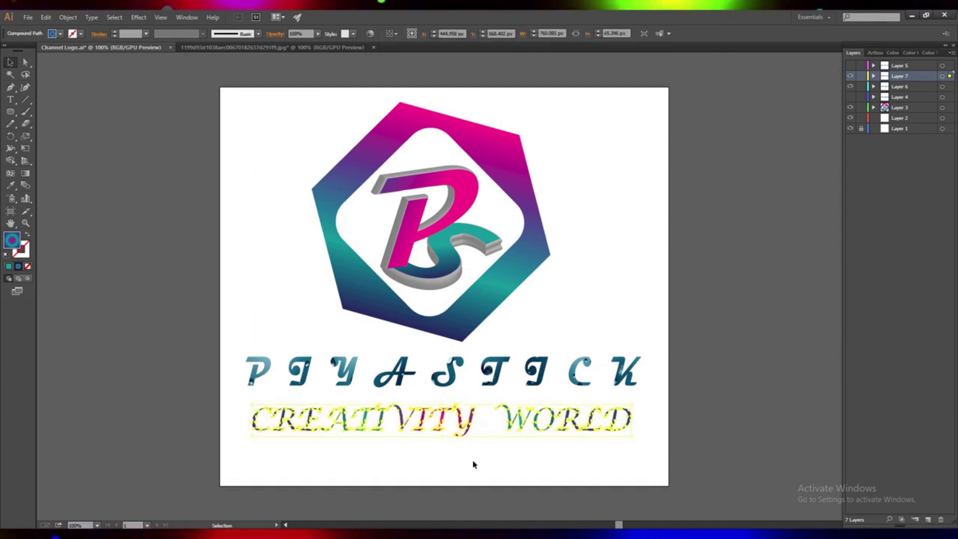
left_click(475, 465)
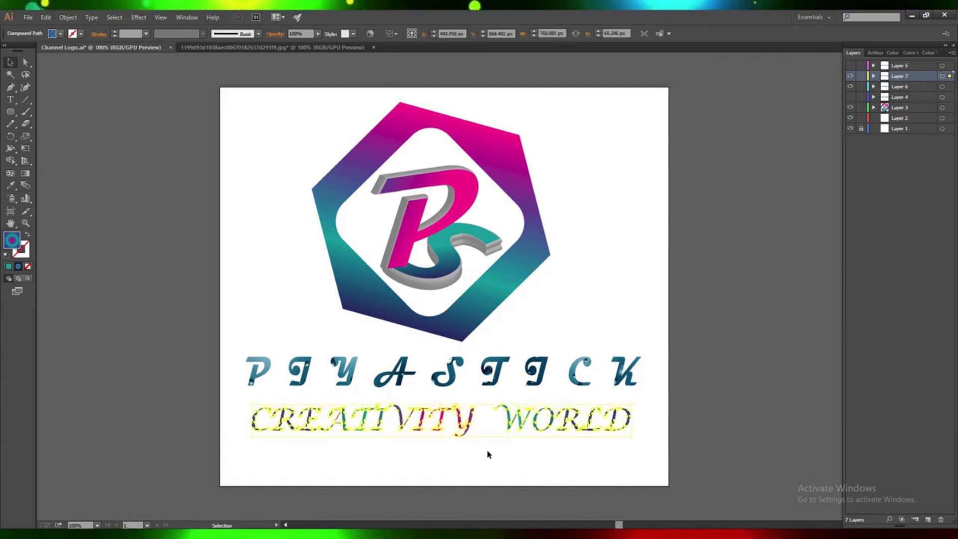
Widen the tagline in the W field to match PIYASTICK's width.
left_click(384, 429)
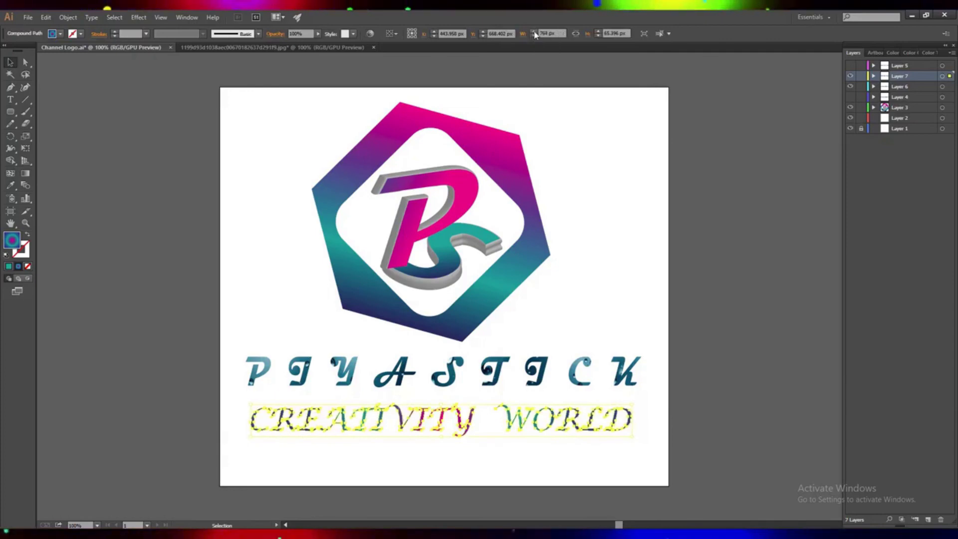
key("Up")
key("Up")
key("Up")
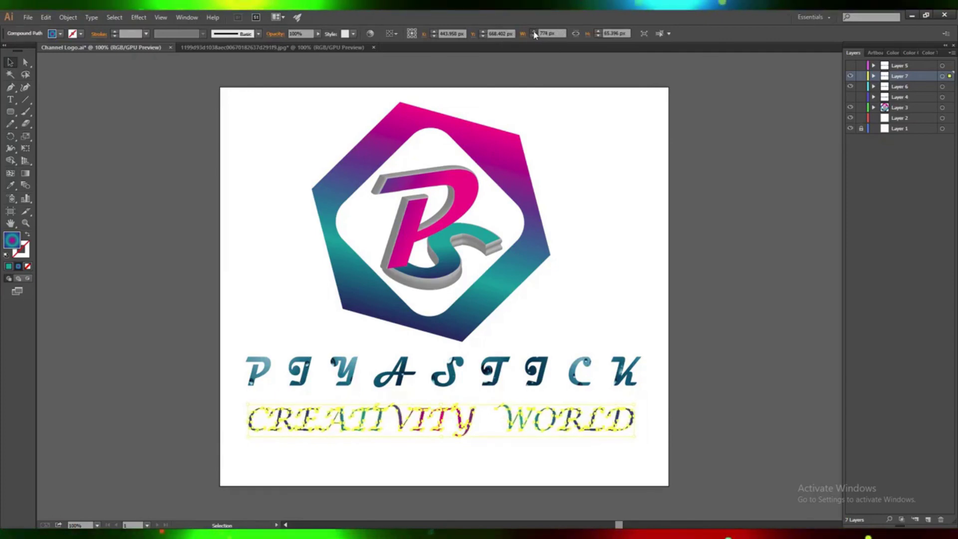
key("Up")
key("Up")
key("Up")
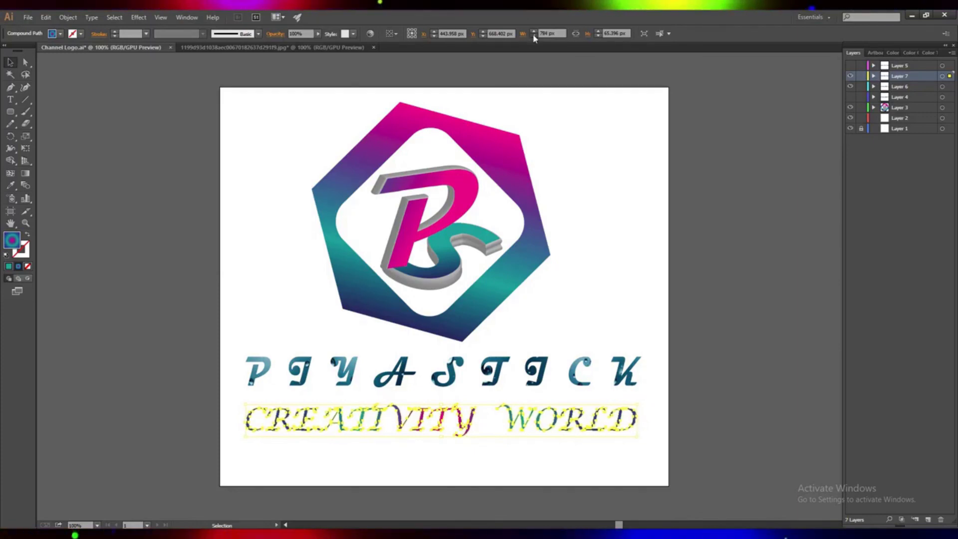
left_click(519, 451)
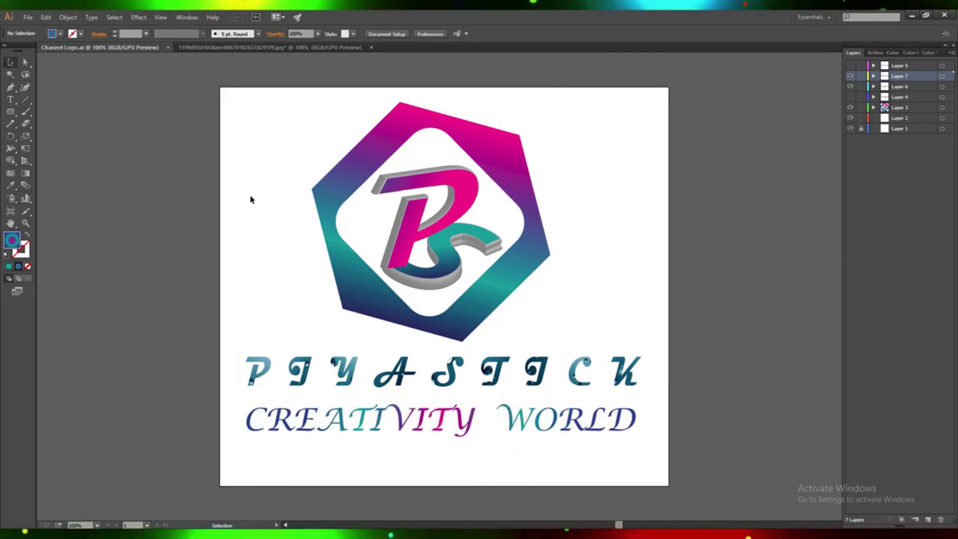
Shift the hexagon emblem and both text lines down twice with Shift+Down.
left_click(334, 188)
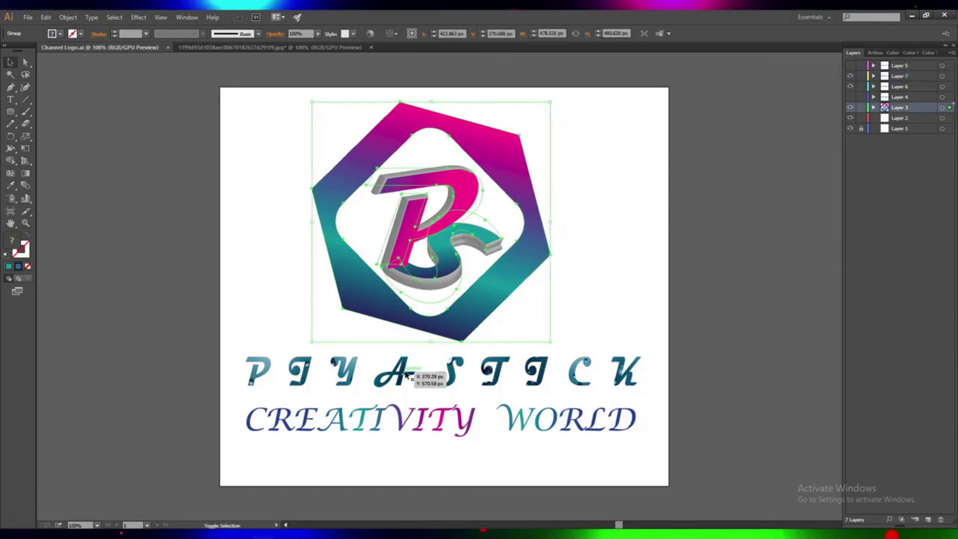
left_click(334, 377, "shift")
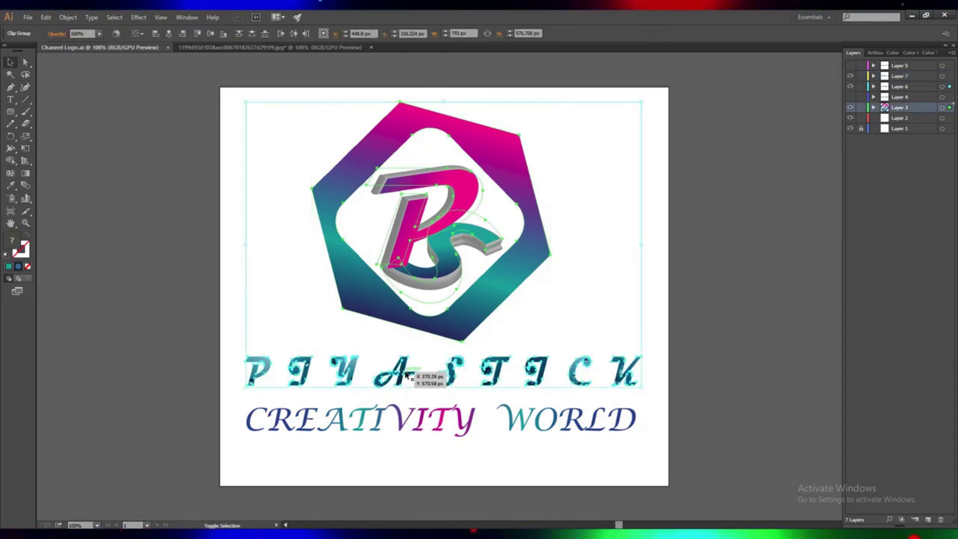
left_click(511, 451)
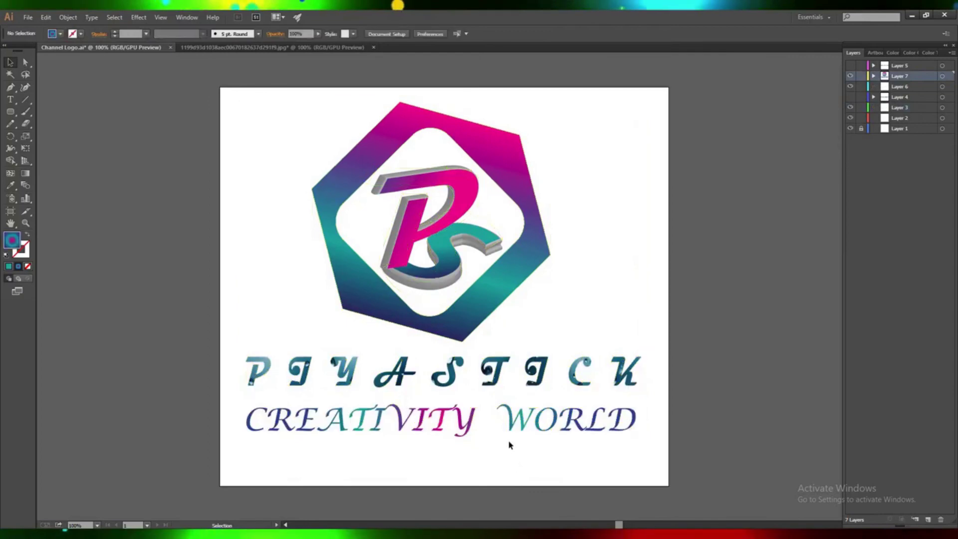
left_click(472, 325)
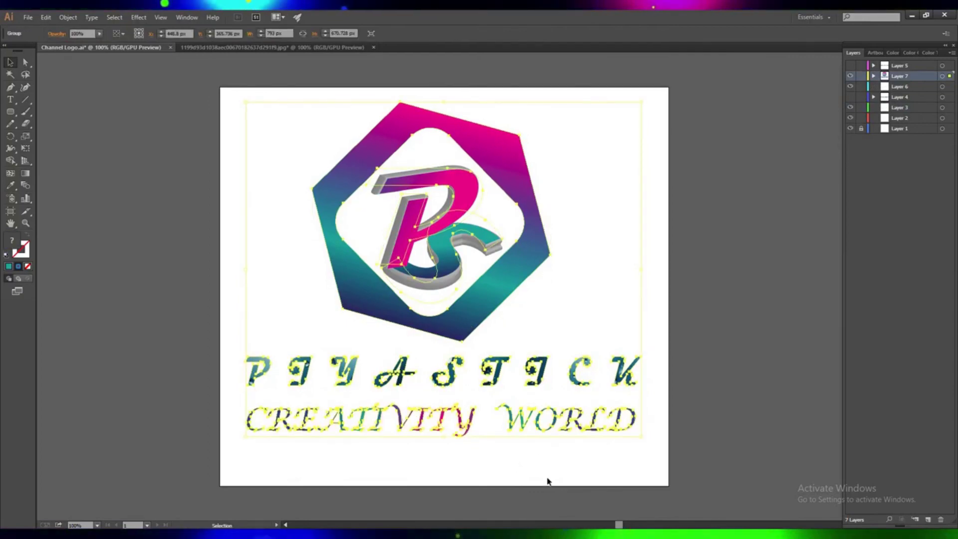
key("shift+Down")
key("shift+Down")
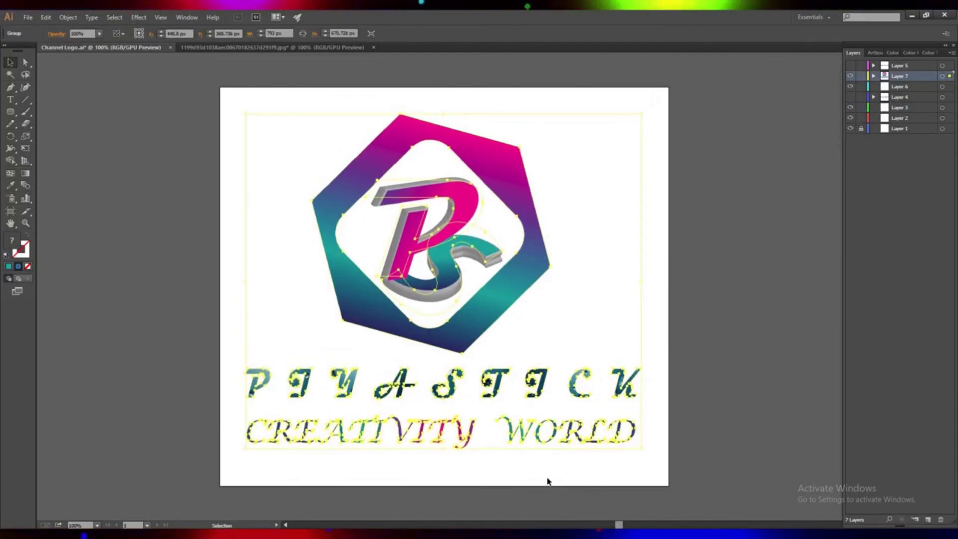
key("shift+Down")
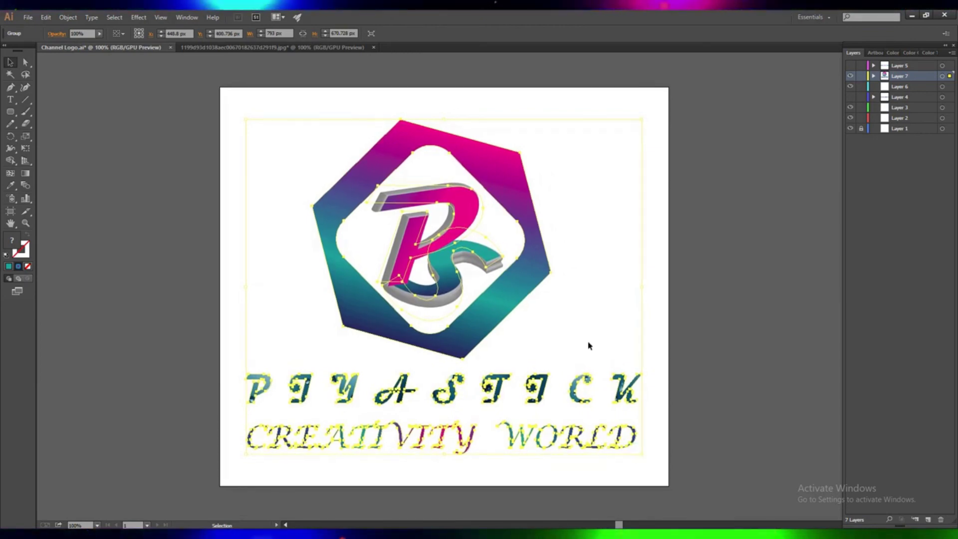
left_click(588, 344)
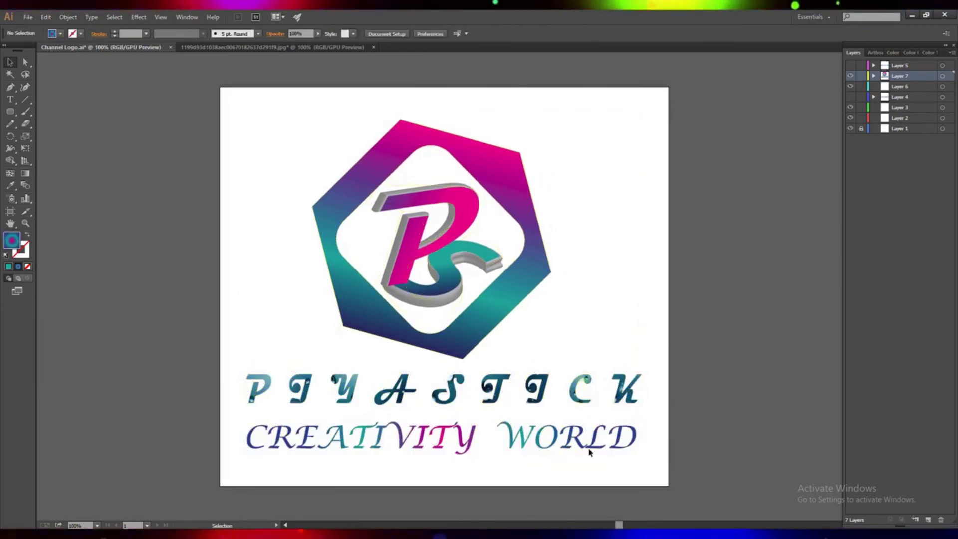
key("a")
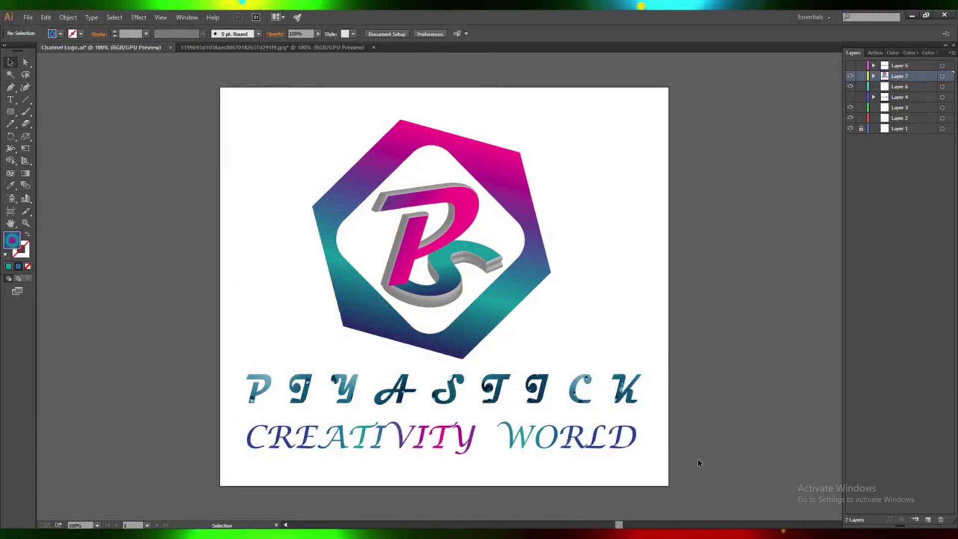